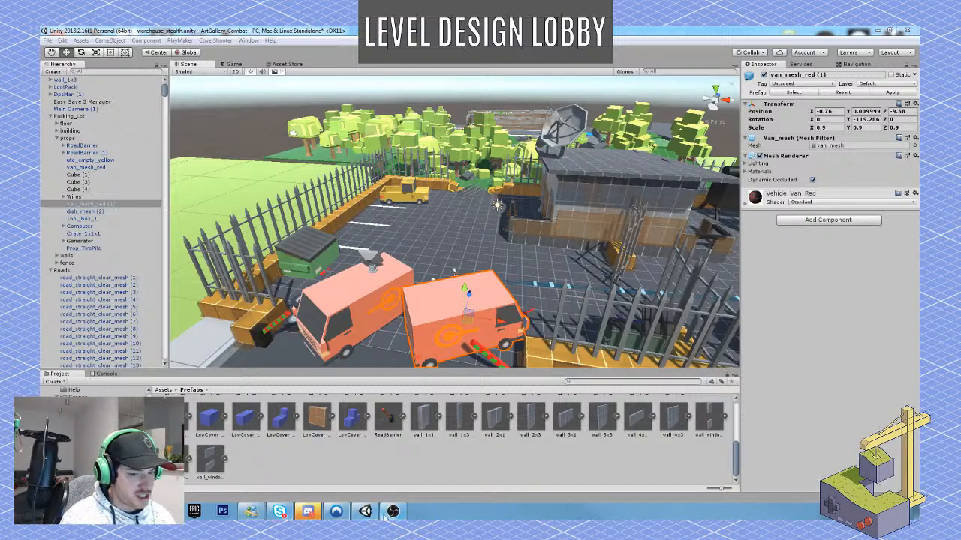
mouse_move(384, 516)
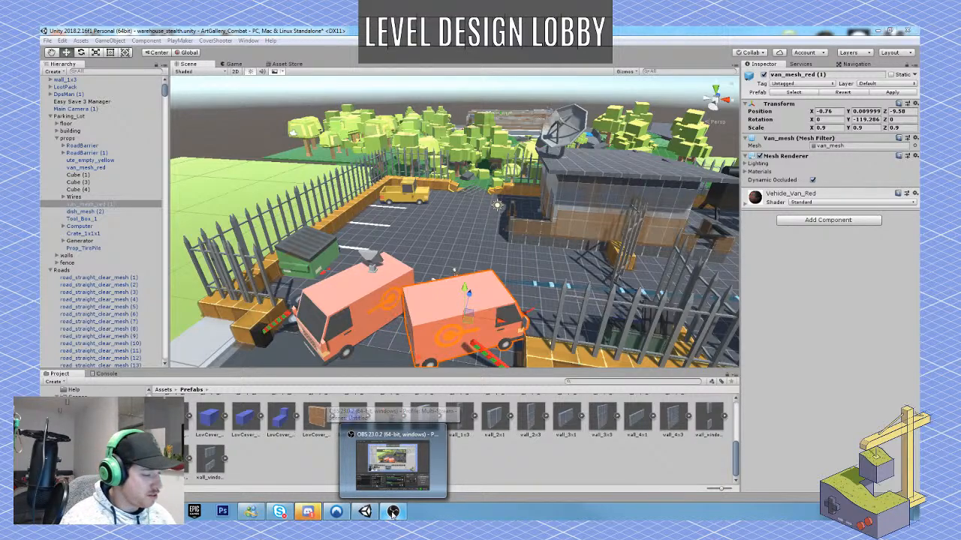
click(392, 514)
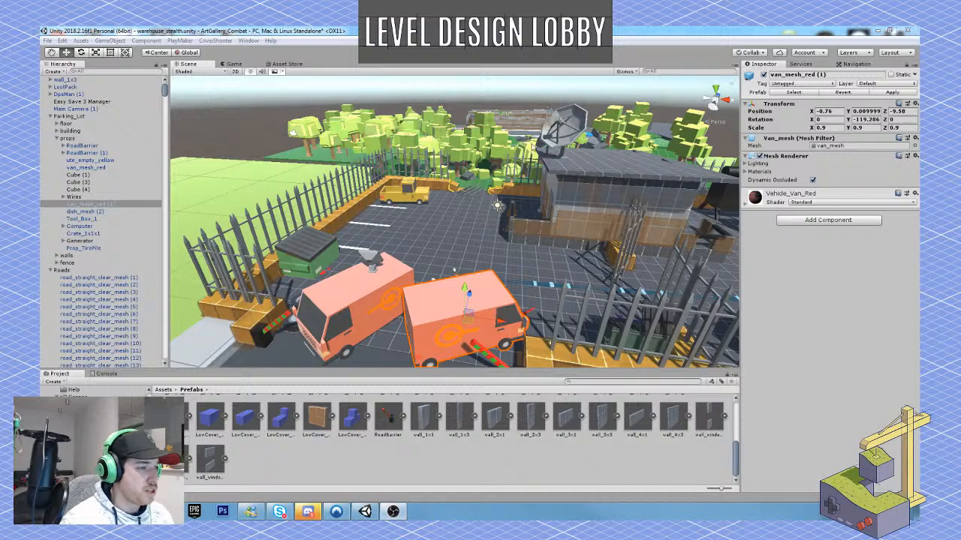
Collapse the Roads and Forest groups in the scene hierarchy, along with the Warehouse's floor, WH_Walls and props subgroups.
mouse_move(471, 186)
right_down()
mouse_move(475, 251)
mouse_move(473, 164)
mouse_move(477, 171)
right_up()
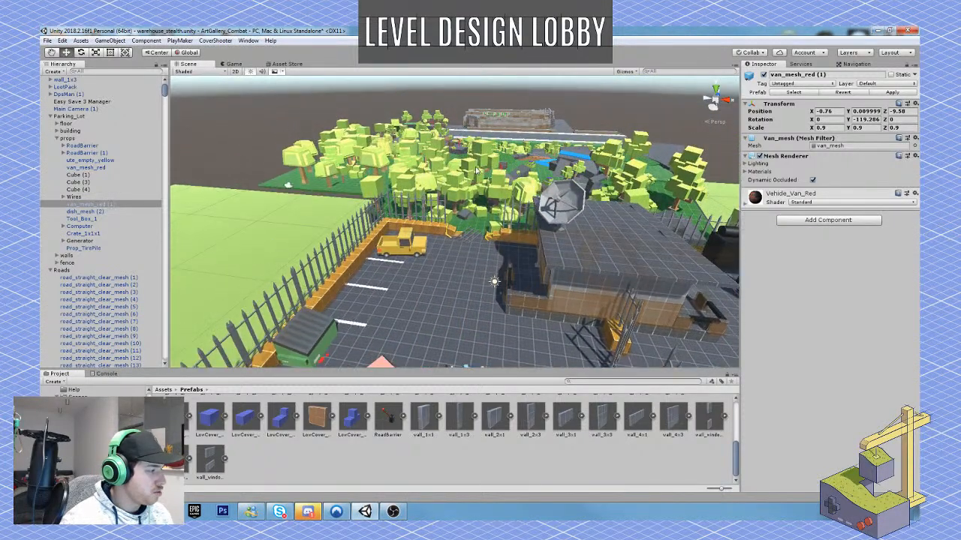
click(52, 272)
click(51, 272)
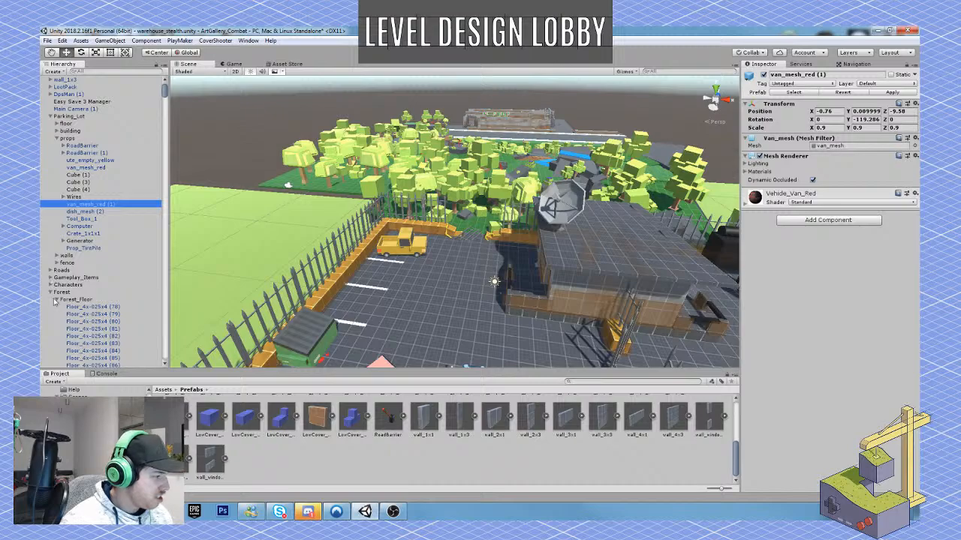
click(50, 292)
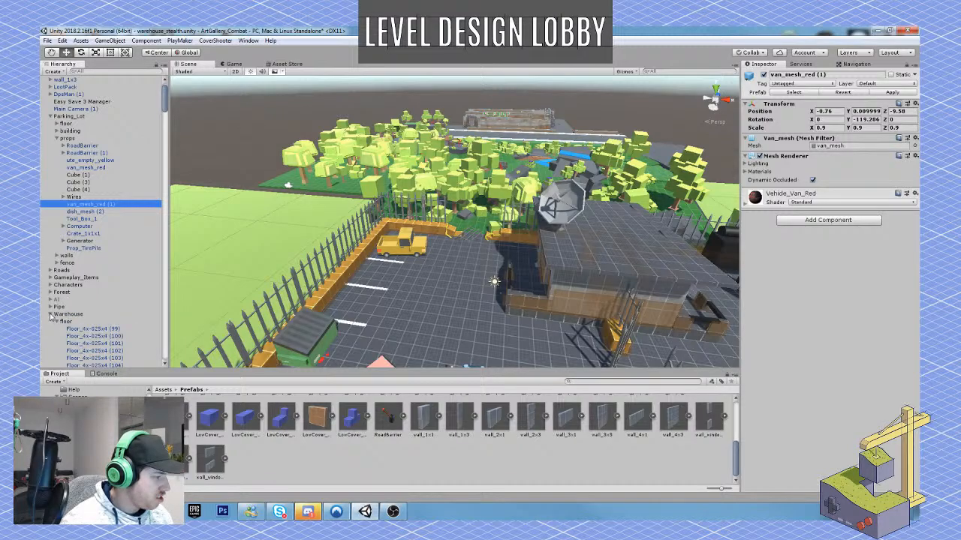
click(50, 313)
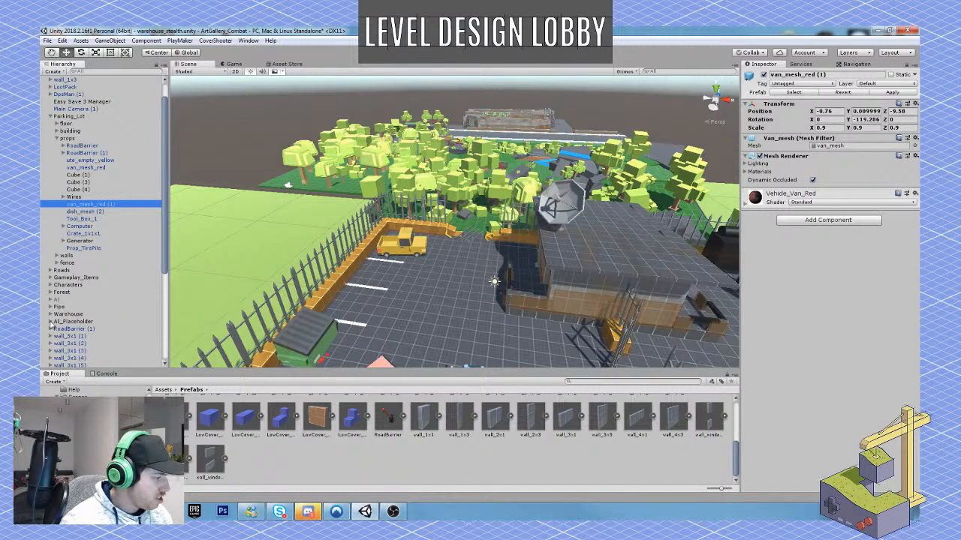
click(50, 314)
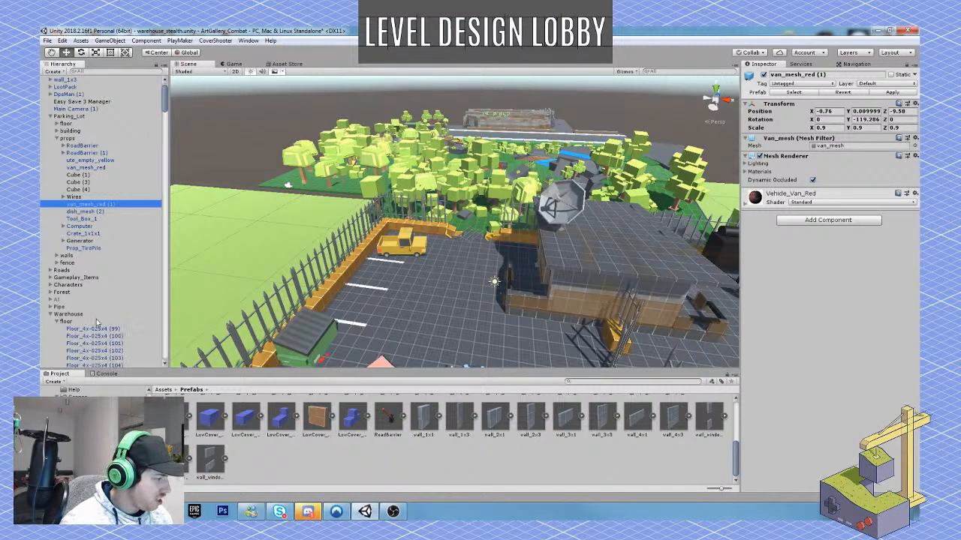
click(57, 322)
scroll(81, 319, down, 1)
click(58, 302)
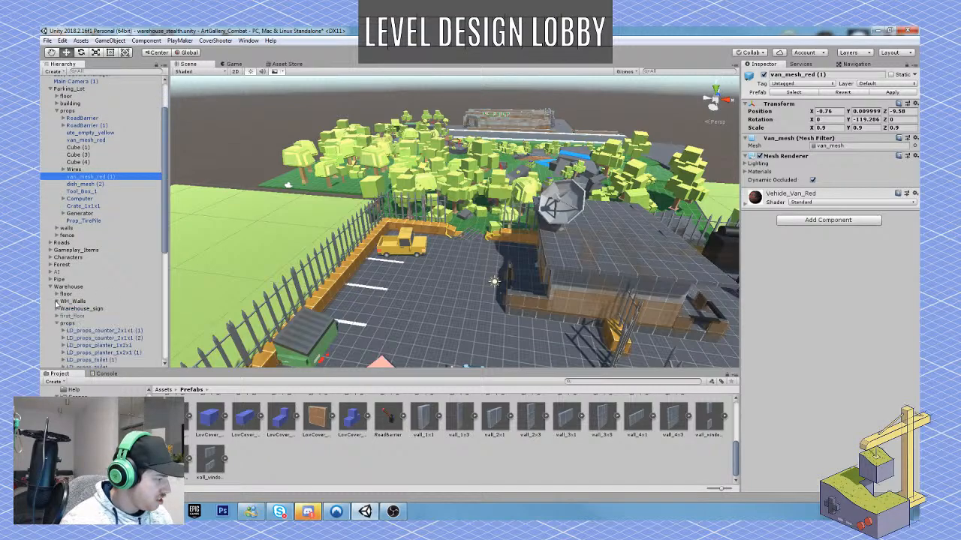
click(57, 324)
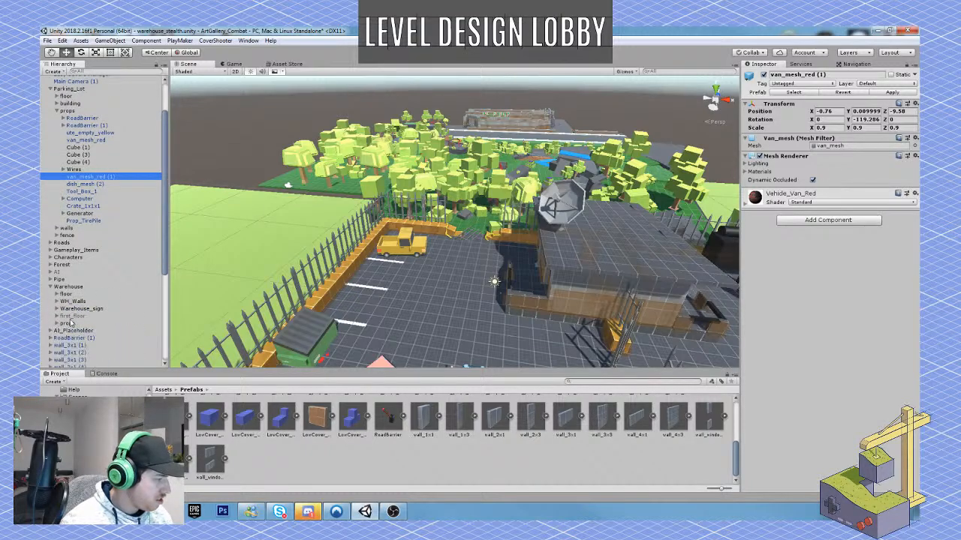
Activate the Warehouse's hidden first_floor object and clear the selection.
click(75, 316)
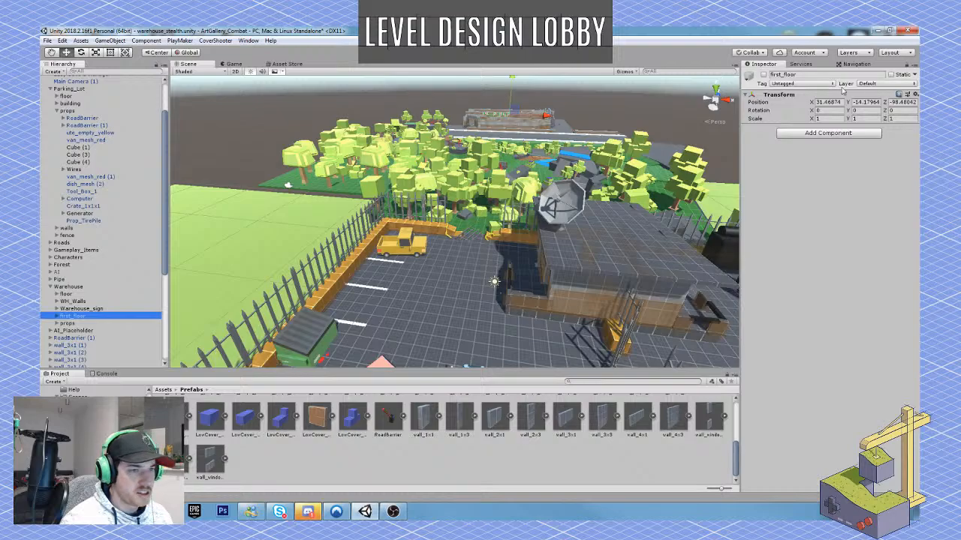
click(764, 75)
click(650, 96)
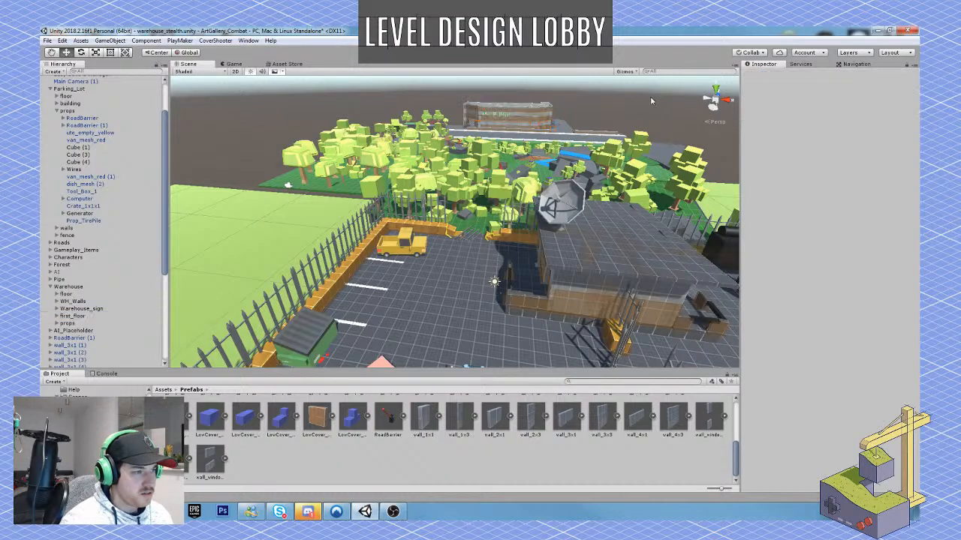
Examine the forest area between the parking lot and the warehouse from above.
right_drag(608, 110, 629, 103)
key(w)
key(s)
key(q)
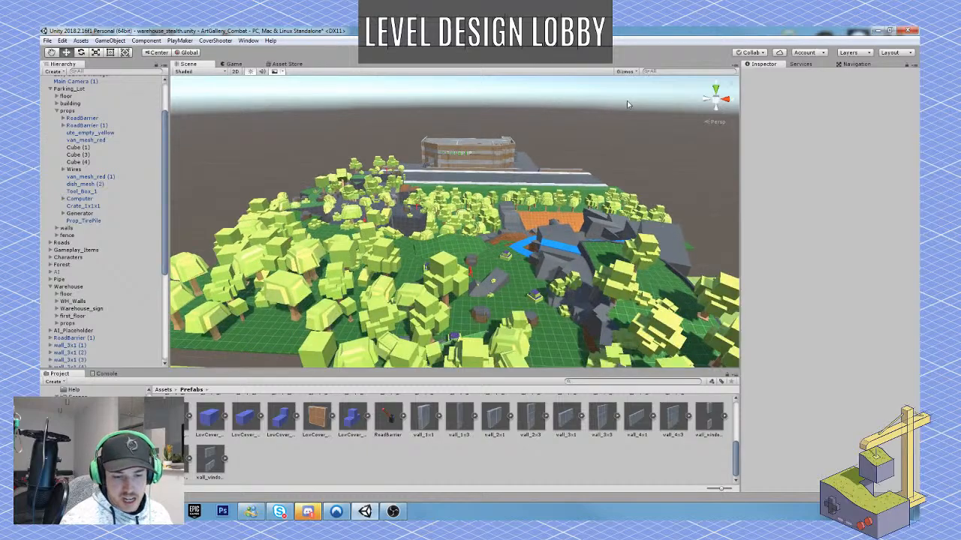
right_drag(440, 190, 345, 244)
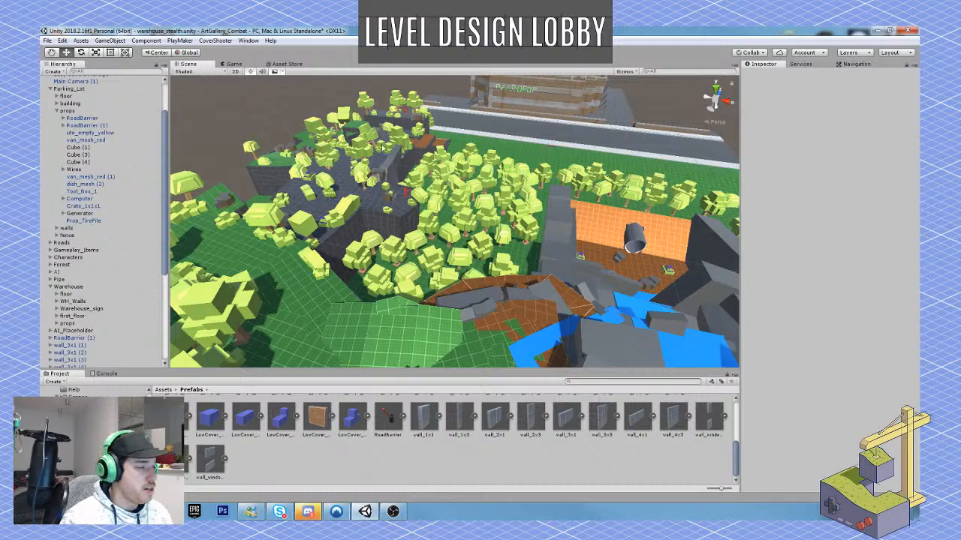
alt+drag(418, 180, 381, 140)
key(w)
right_drag(380, 140, 433, 184)
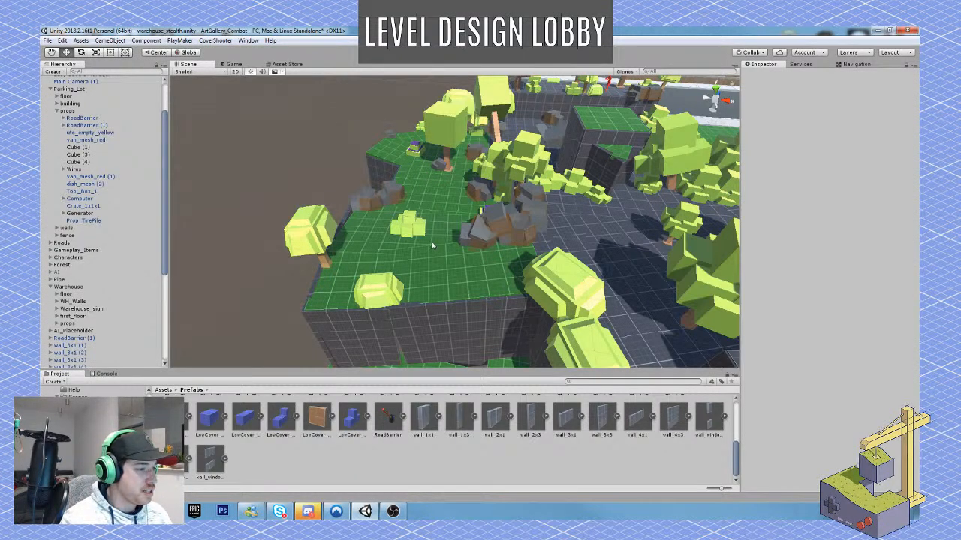
Examine the raised grass ledge along the forest's outer edge and the sunken clearing beside it, down to ground level.
key(w)
right_drag(431, 245, 589, 223)
key(a)
key(s)
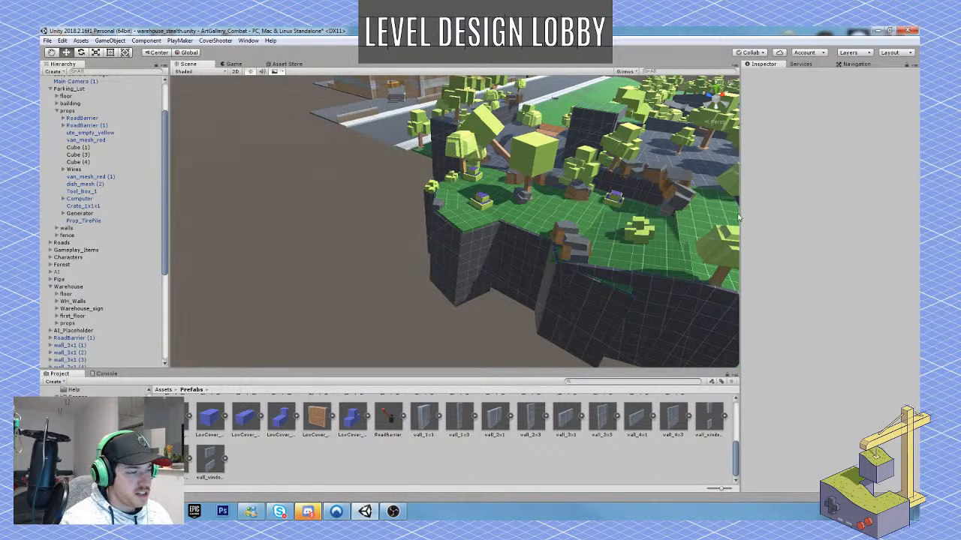
right_drag(535, 214, 575, 247)
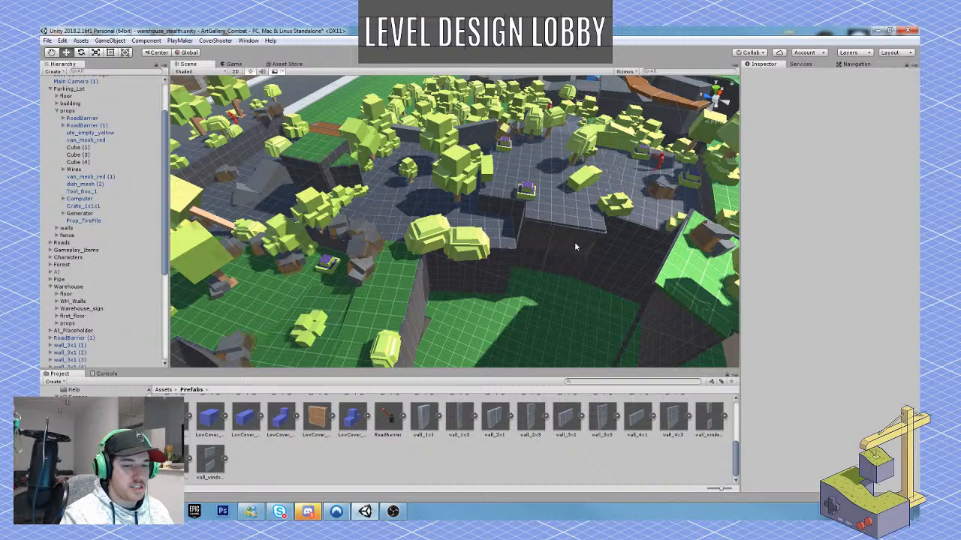
key(w)
right_drag(621, 265, 525, 213)
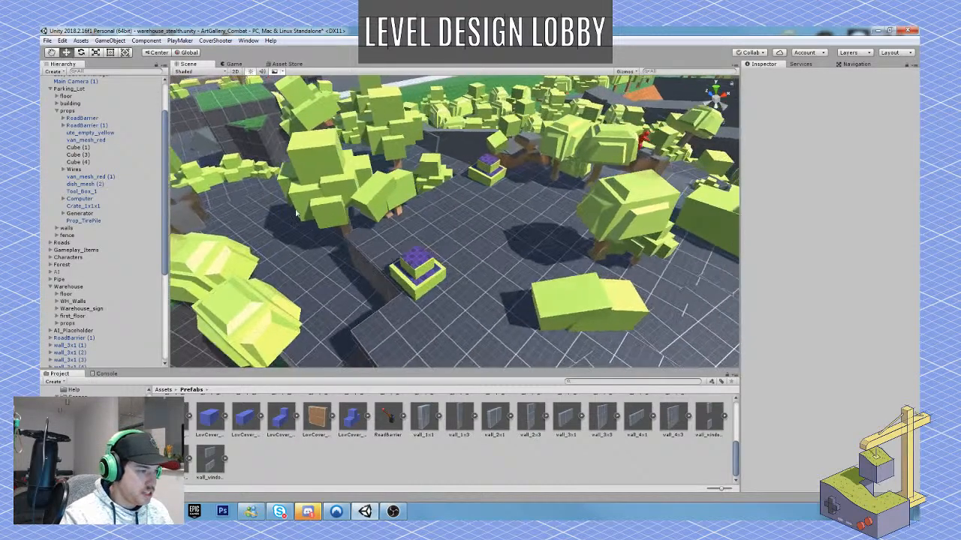
key(w)
right_drag(397, 183, 280, 209)
key(s)
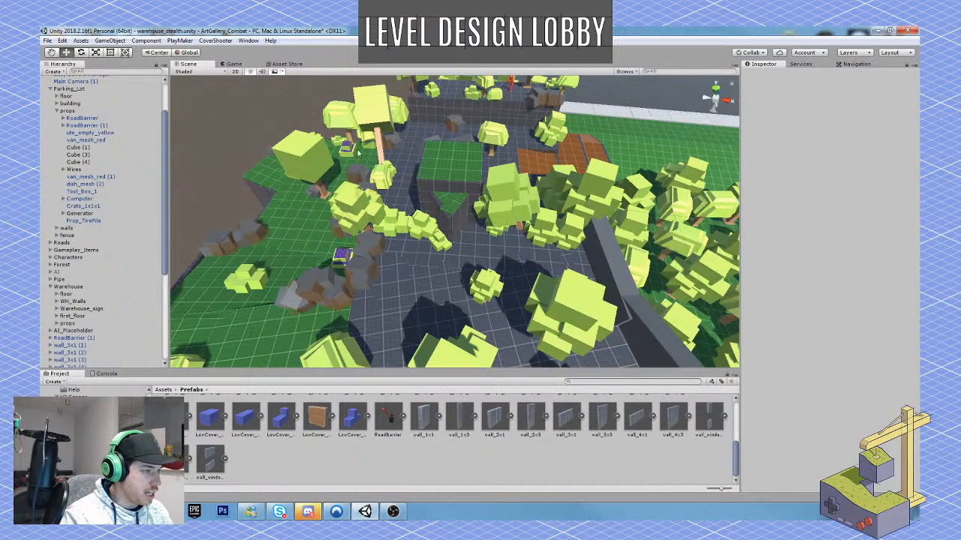
key(w)
right_drag(403, 194, 543, 222)
key(s)
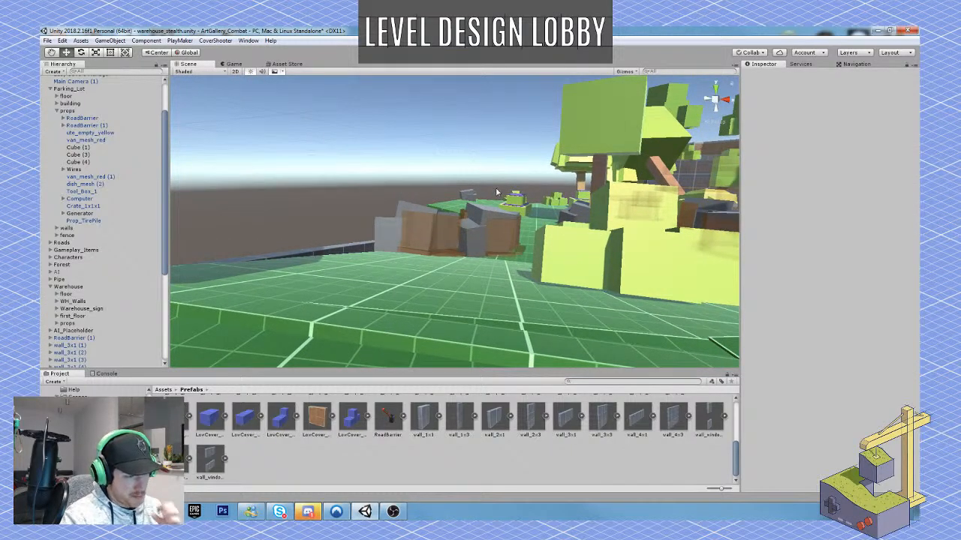
right_drag(489, 193, 622, 144)
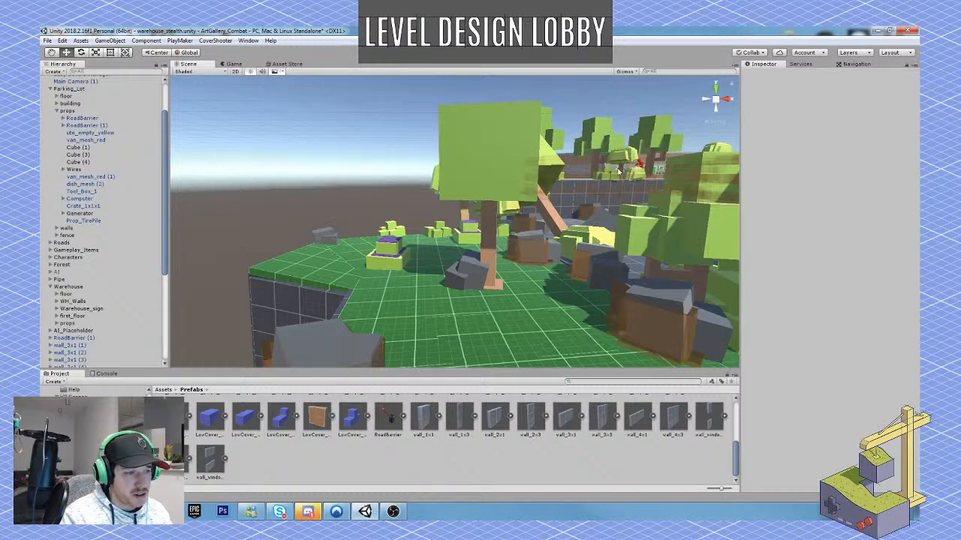
Duplicate a Prop_Tree_01 tree and place the copy behind the rocks on the inner side of the grass ledge.
click(593, 239)
right_drag(593, 239, 661, 241)
key(ctrl+d)
right_drag(517, 265, 514, 268)
drag(499, 280, 632, 240)
key(e)
Scale the duplicated tree uniformly to about 0.944 and settle it among the rocks at about X -41.215, Y -5.243, Z 83.569.
key(r)
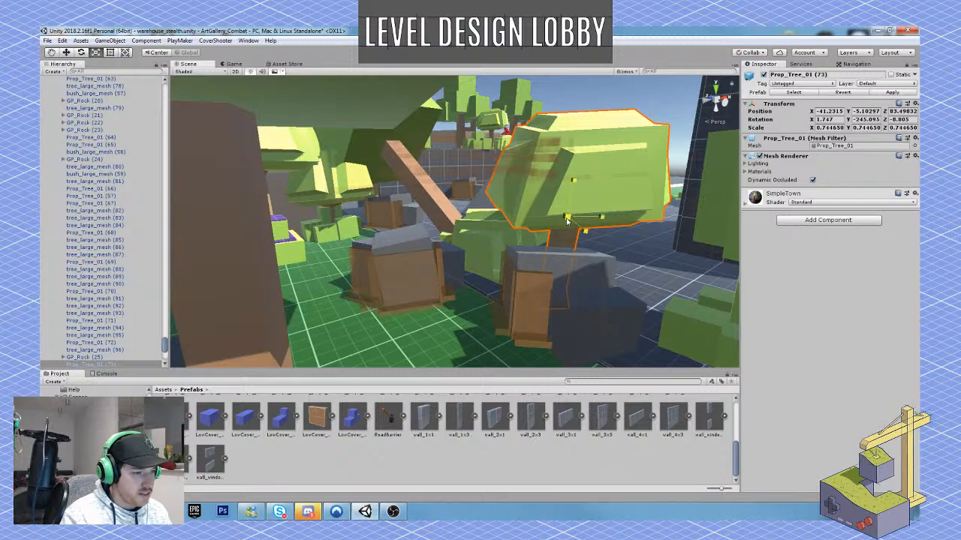
drag(568, 219, 580, 221)
key(w)
drag(571, 182, 573, 163)
key(s)
right_drag(573, 163, 514, 173)
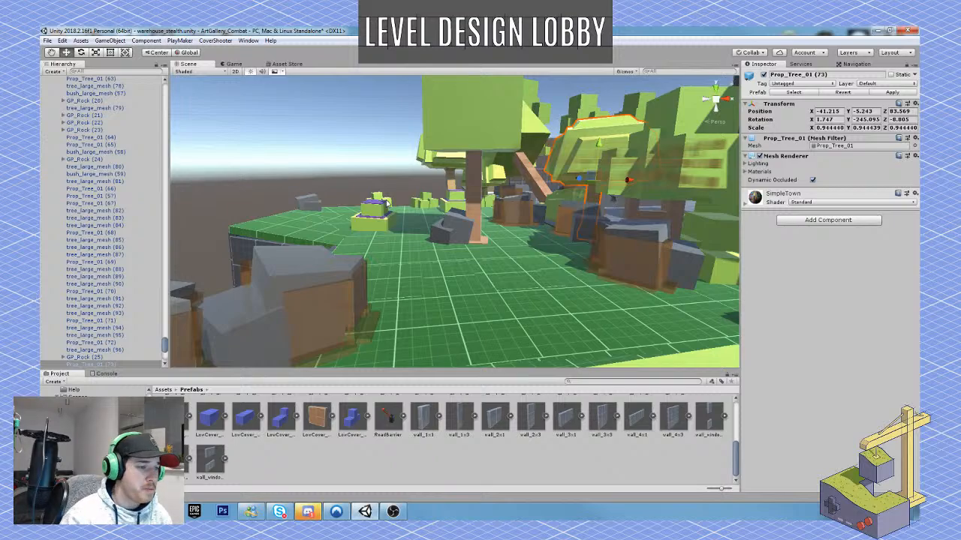
Examine the route and sightlines from the forest ledge to the warehouse and its PEAR DROP sign.
right_drag(465, 251, 411, 269)
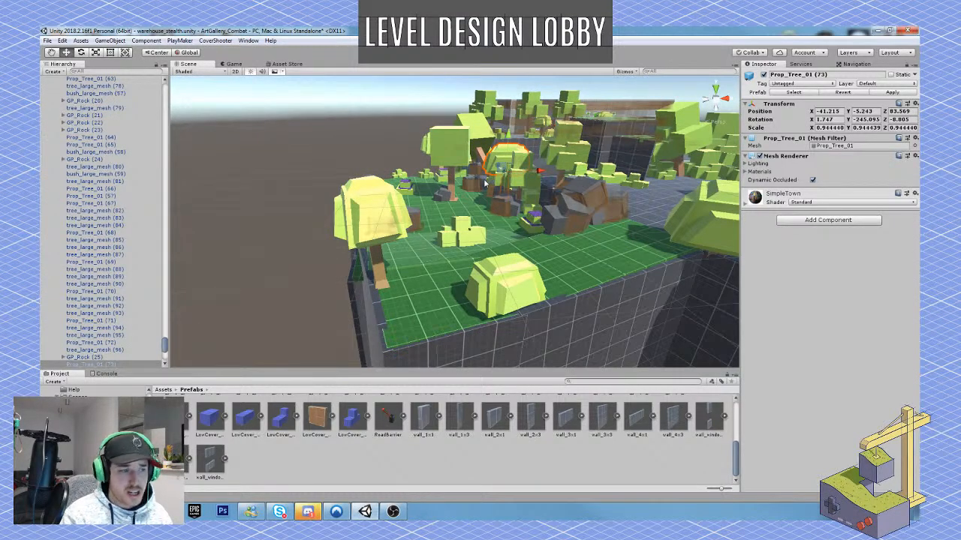
right_drag(508, 206, 423, 252)
right_drag(547, 360, 461, 275)
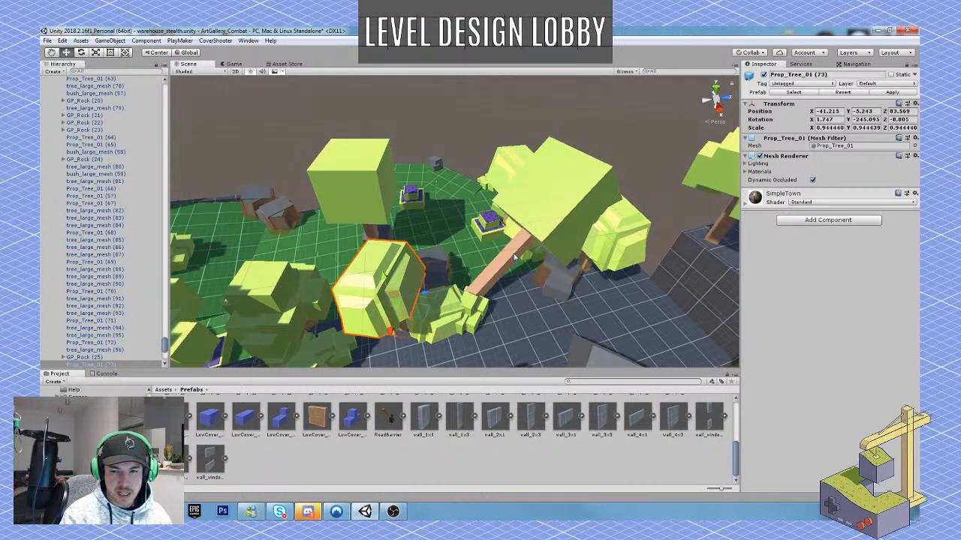
right_drag(514, 257, 700, 328)
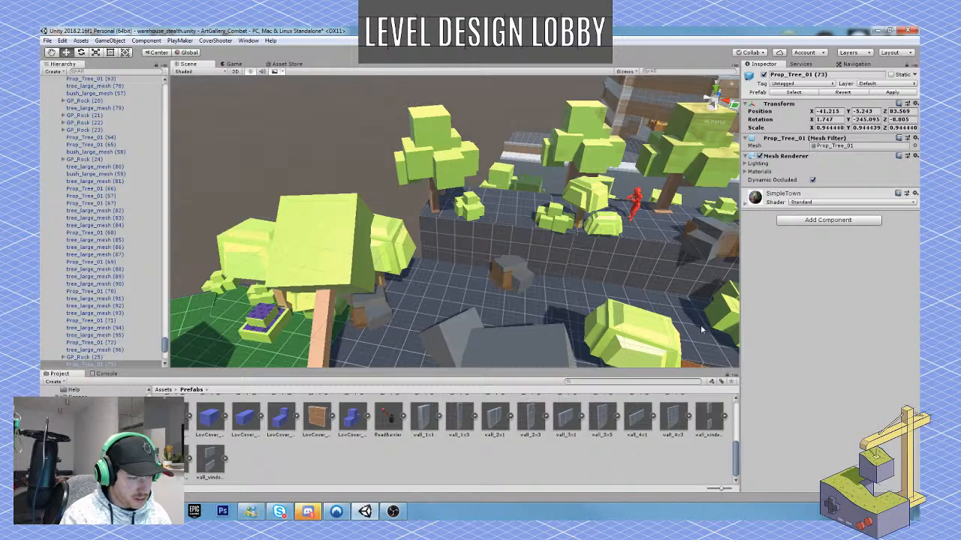
right_drag(679, 193, 368, 126)
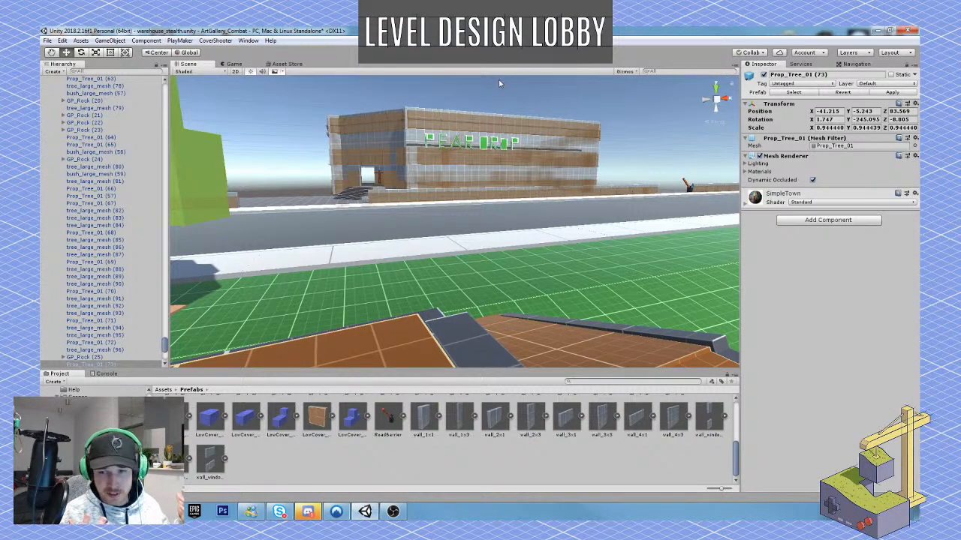
key(w)
right_drag(459, 195, 412, 162)
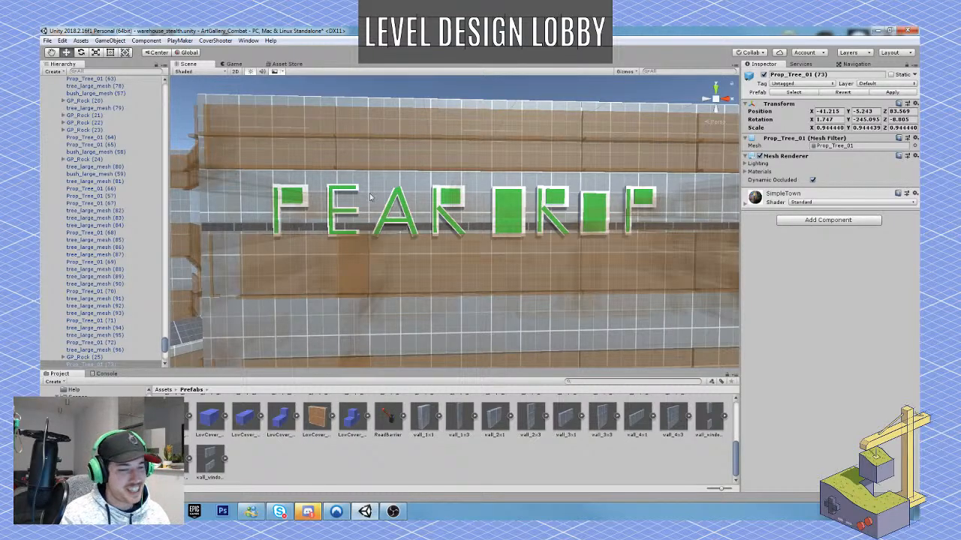
right_drag(369, 193, 421, 220)
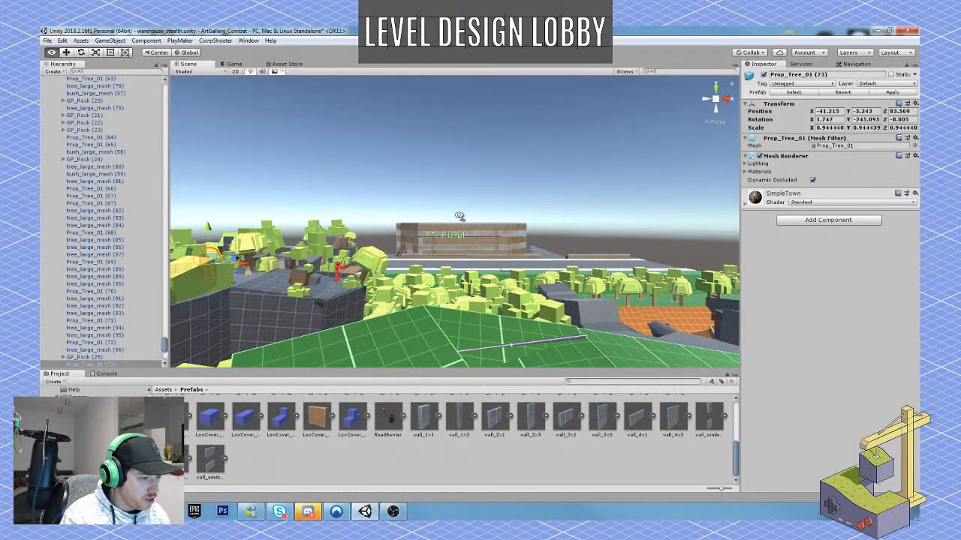
right_drag(459, 216, 406, 243)
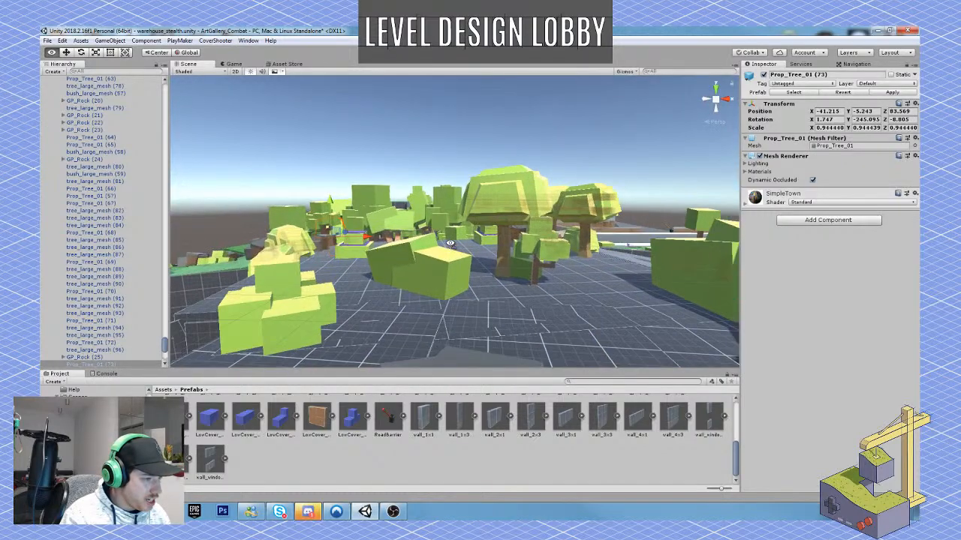
right_drag(551, 247, 407, 252)
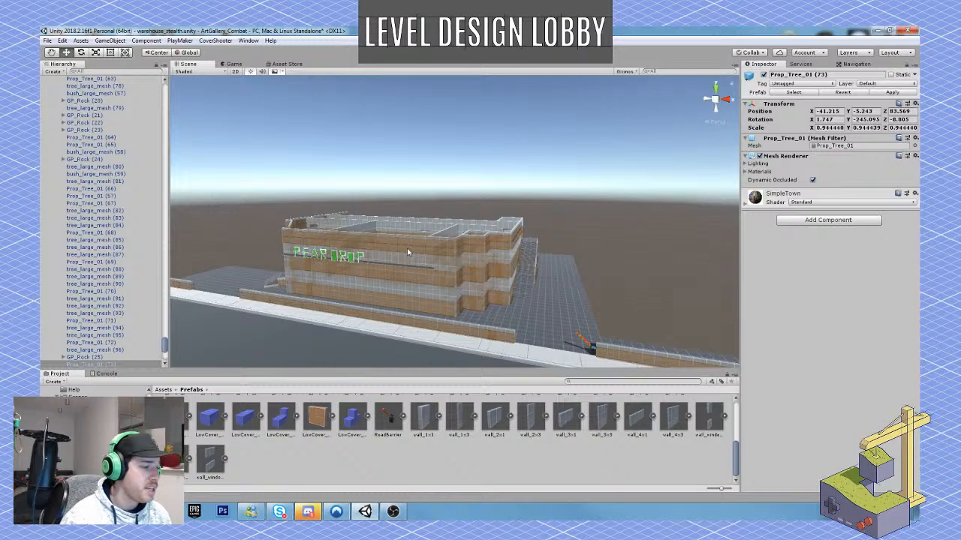
Collapse the Forest and Parking_Lot groups in the hierarchy and select the Warehouse's first_floor object.
scroll(115, 257, up, 10)
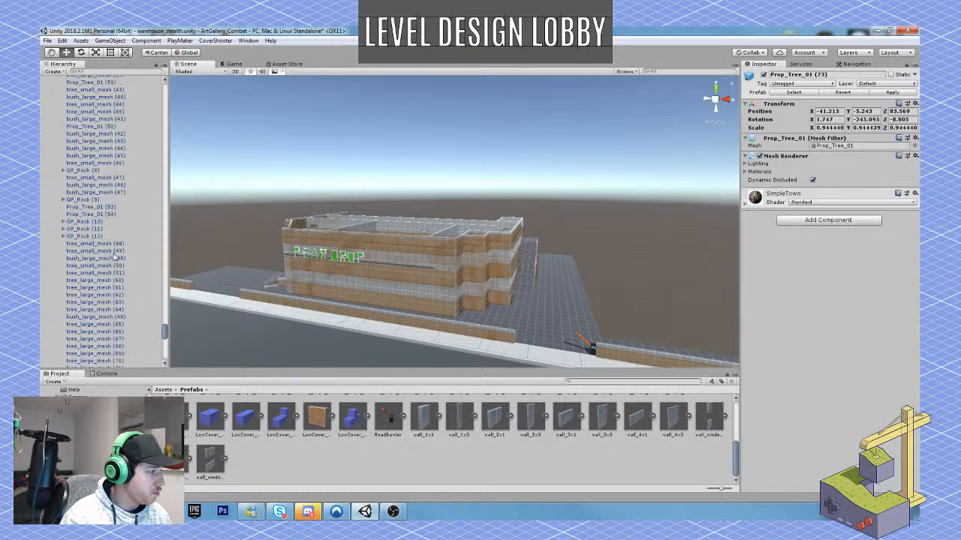
scroll(115, 257, up, 5)
drag(164, 330, 154, 91)
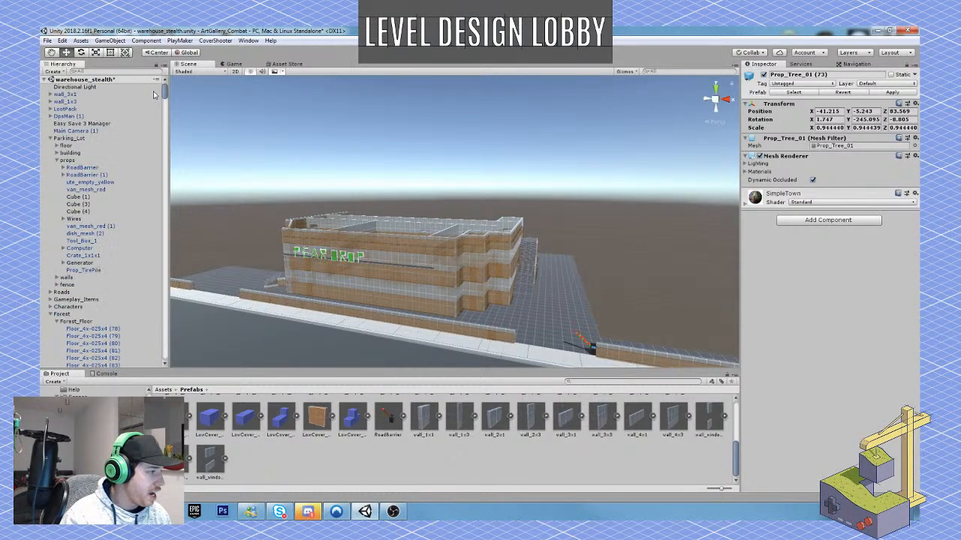
click(50, 315)
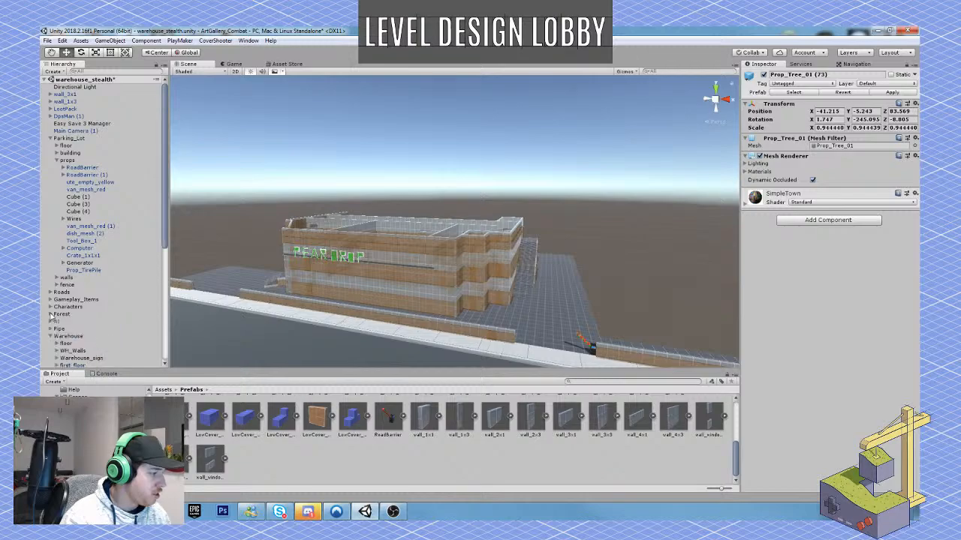
click(50, 139)
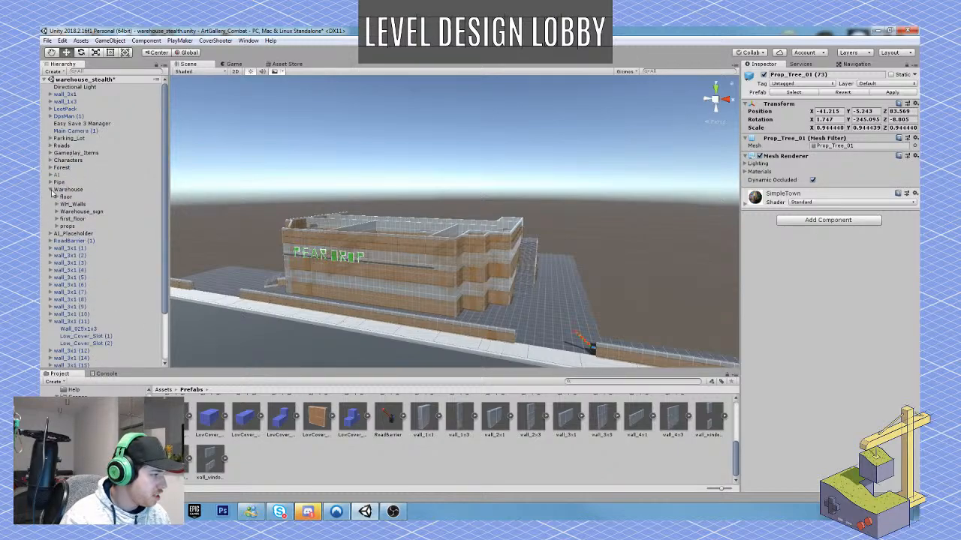
click(89, 219)
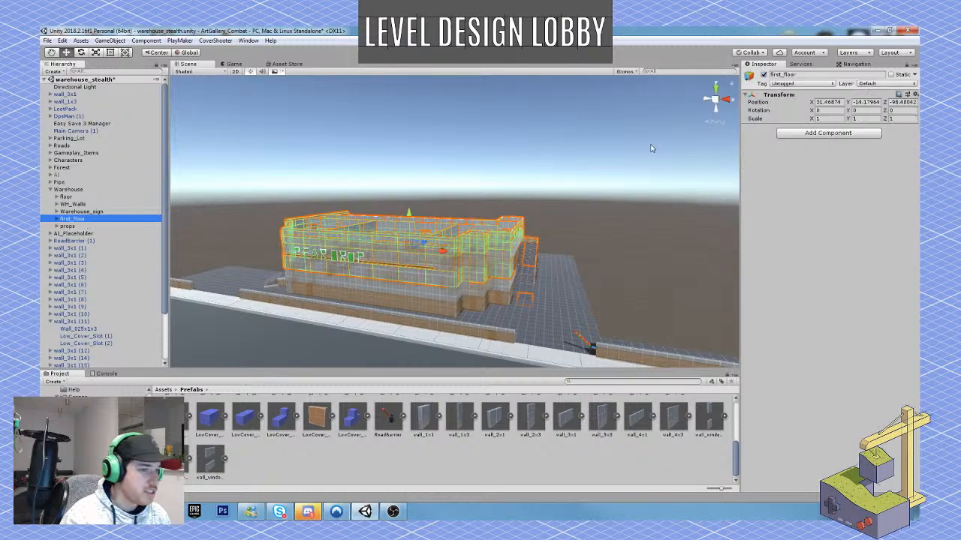
Deactivate the Warehouse's first_floor object and inspect the exposed ground-floor walls, the road and the forest side.
click(764, 75)
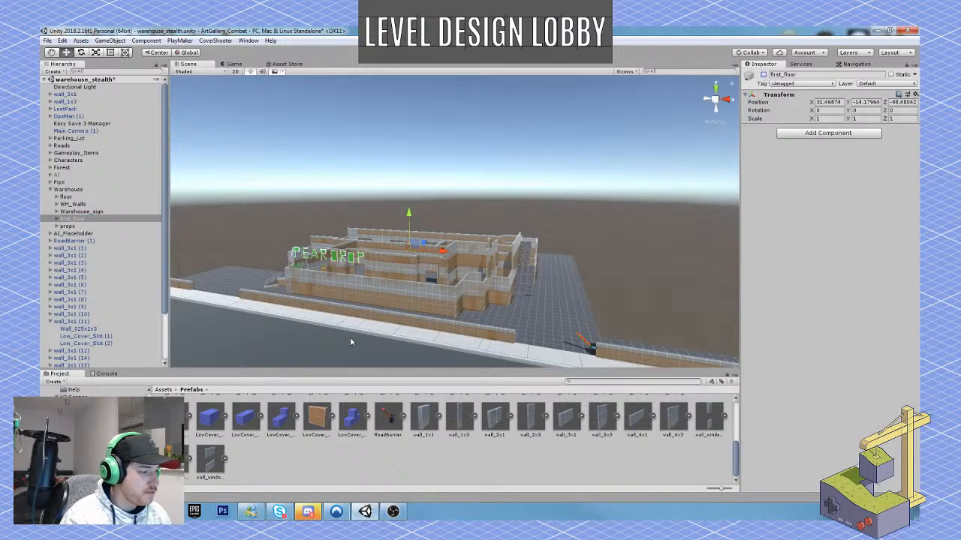
key(w)
mouse_move(350, 342)
right_down()
mouse_move(357, 331)
mouse_move(363, 341)
right_up()
right_drag(455, 390, 483, 388)
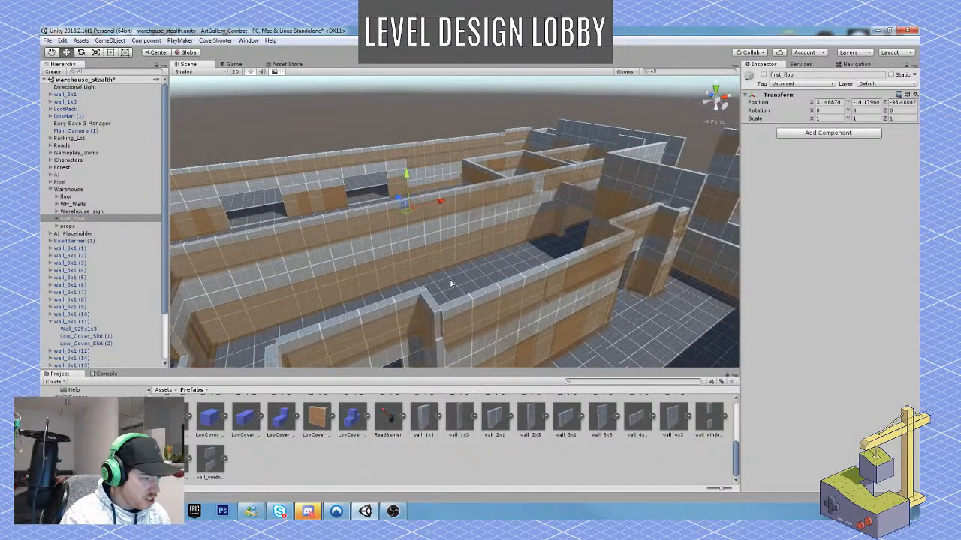
right_drag(451, 280, 632, 322)
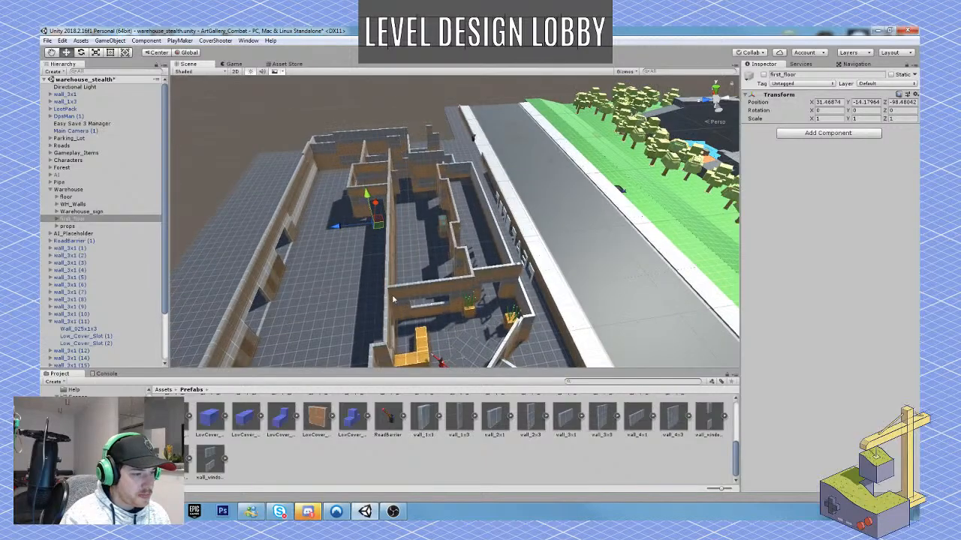
right_drag(420, 297, 420, 255)
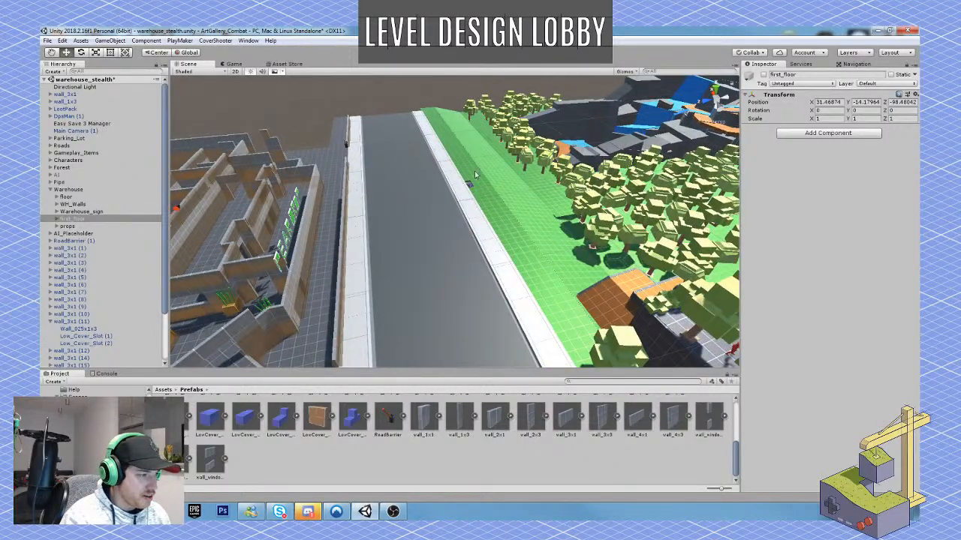
right_drag(477, 174, 617, 197)
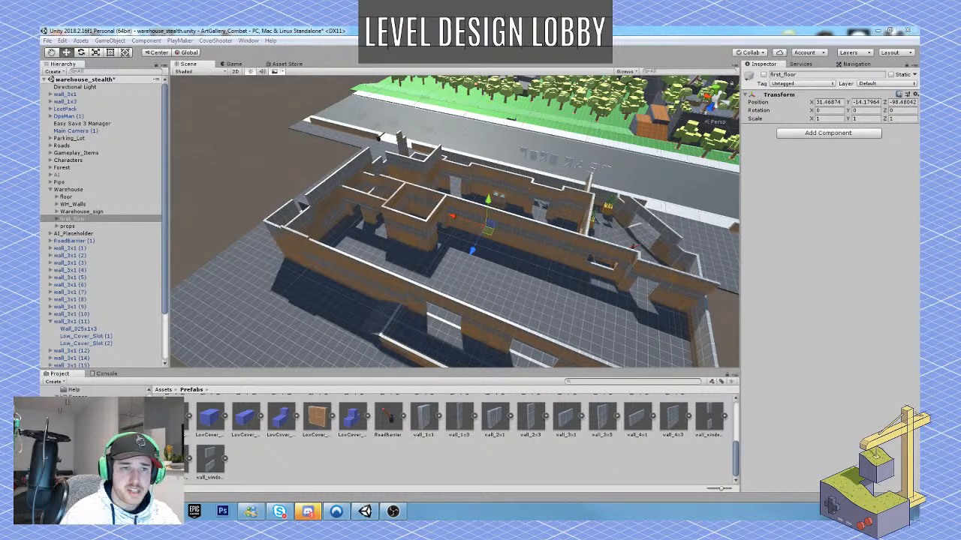
Switch to Google Slides to consult the "Warehouse - 2D Map" slide of OutBlock-Stealth, and return to the Unity scene.
drag(676, 518, 338, 28)
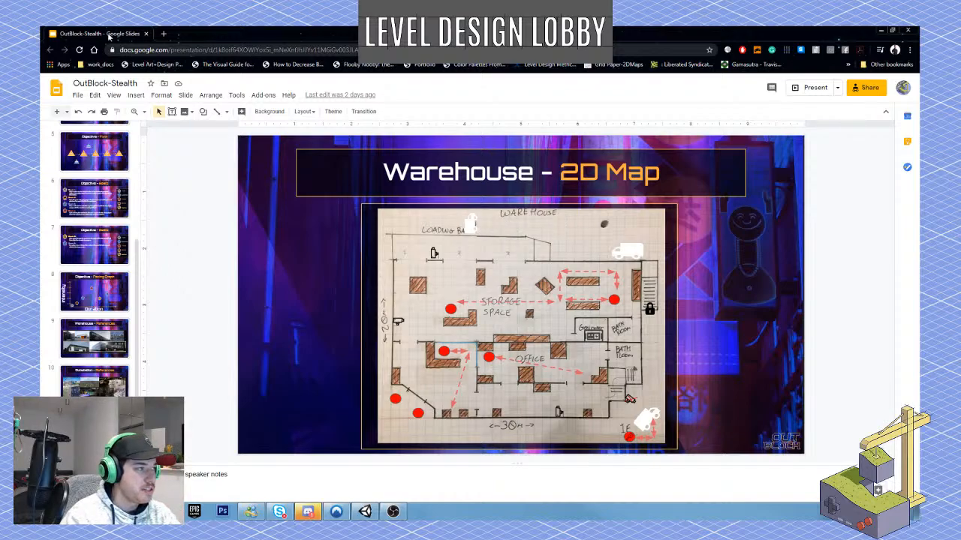
drag(110, 36, 960, 300)
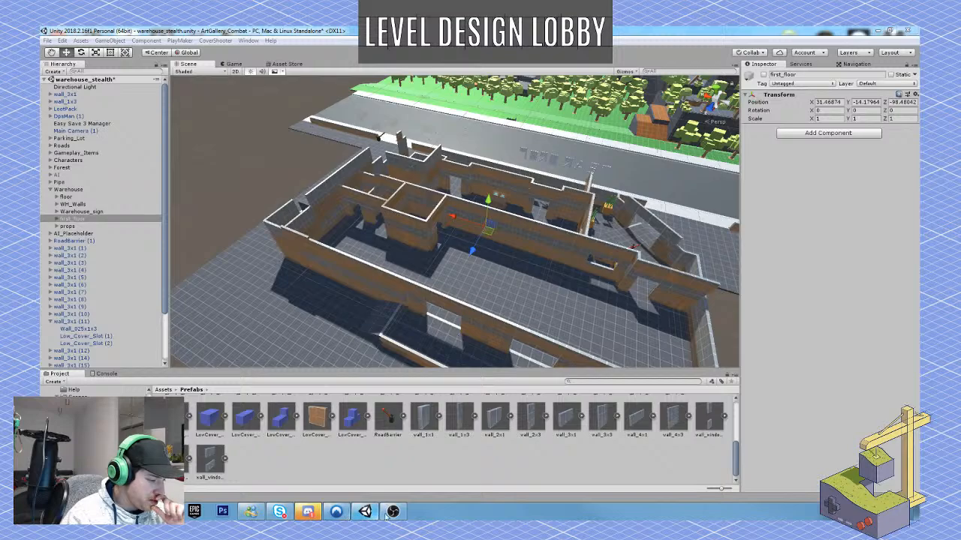
mouse_move(391, 512)
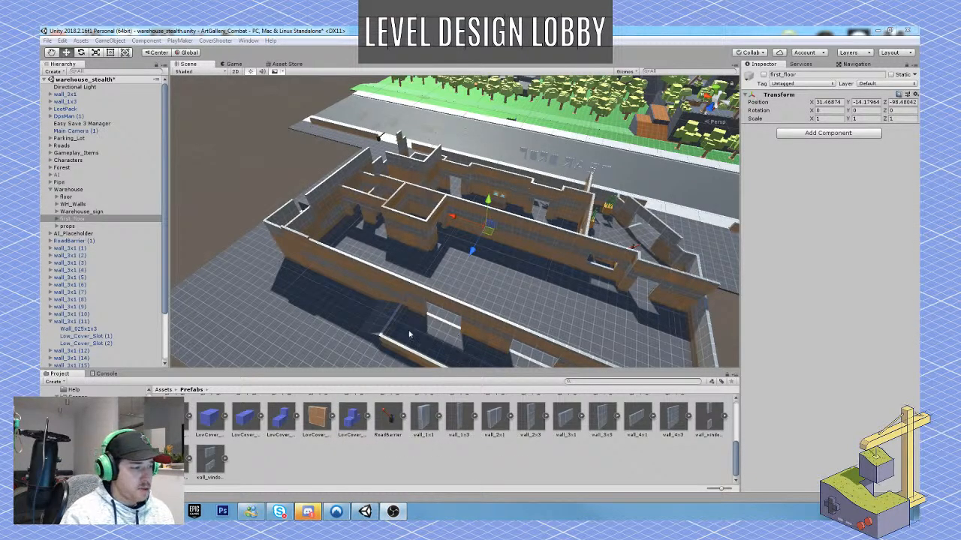
Inspect the warehouse's entrance room with its L-shaped desk and plant boxes from above.
key(w)
right_drag(444, 241, 135, 233)
key(w)
key(s)
key(d)
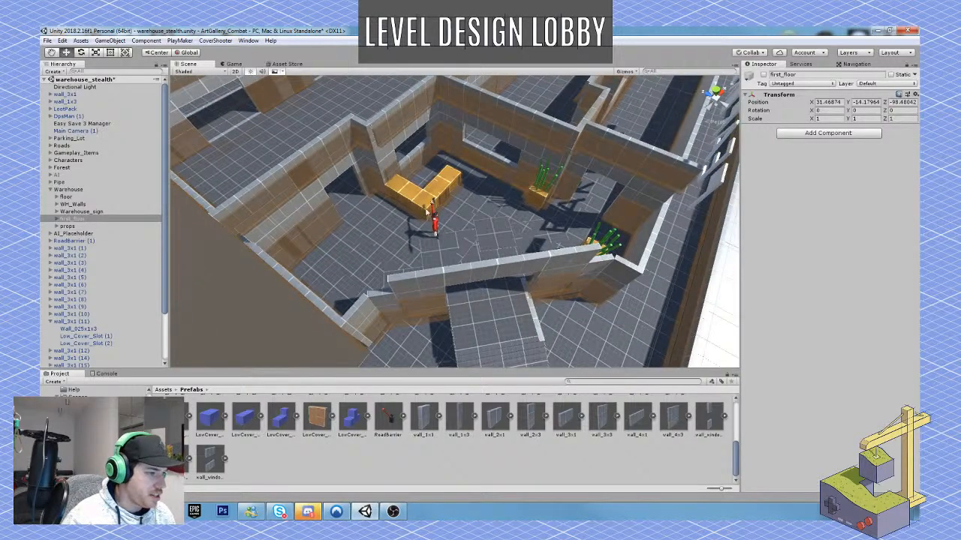
key(w)
right_drag(485, 215, 465, 275)
Playtest the open-topped ground floor from the entrance room through the storage space to the loading bay openings.
key(w)
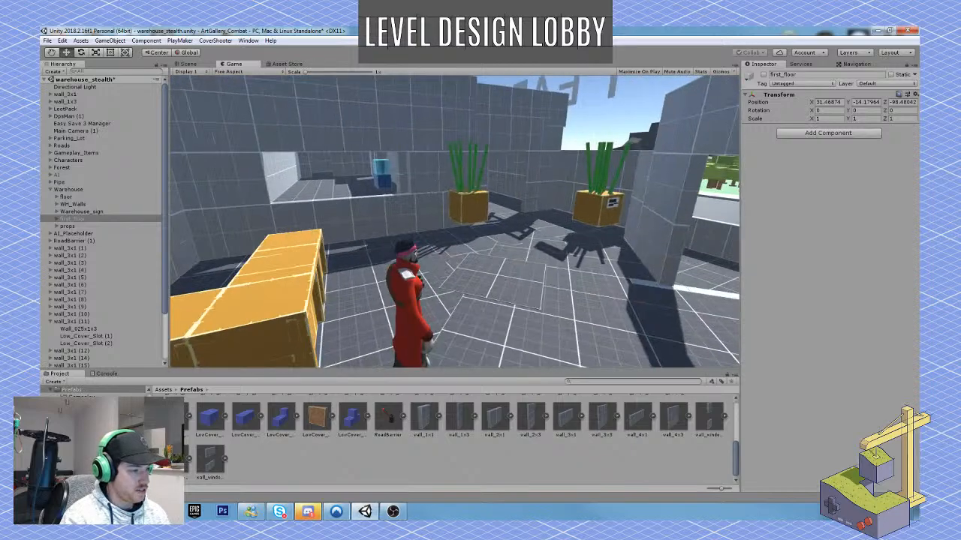
key(w)
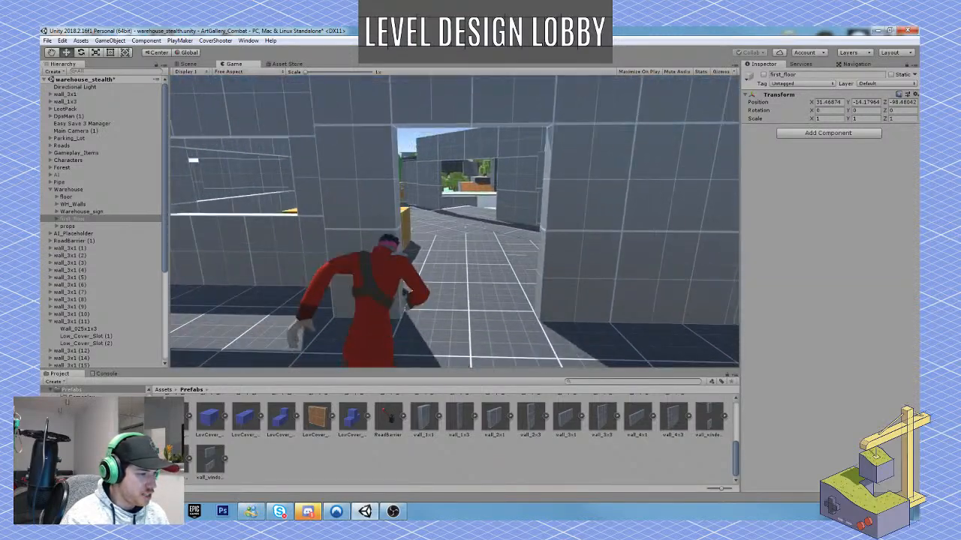
key(w)
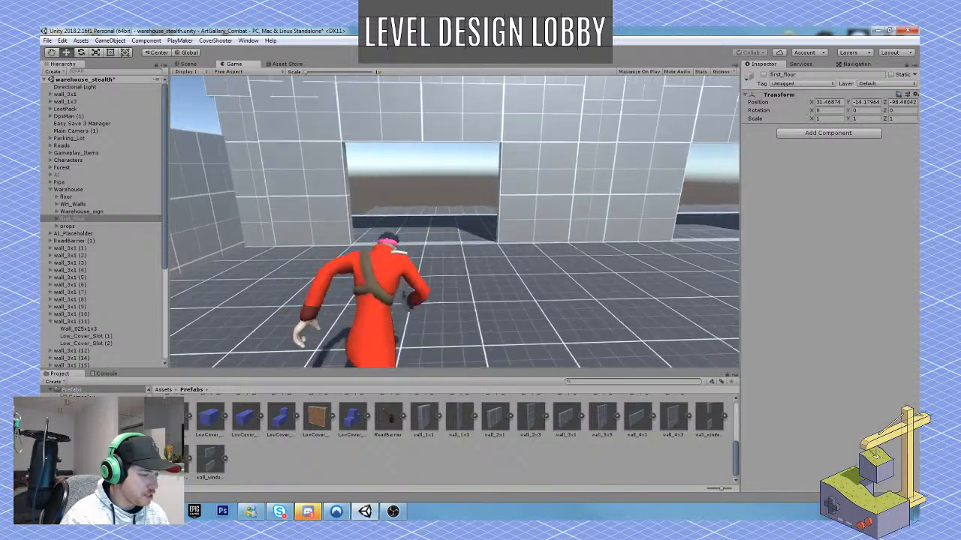
right_click(454, 221)
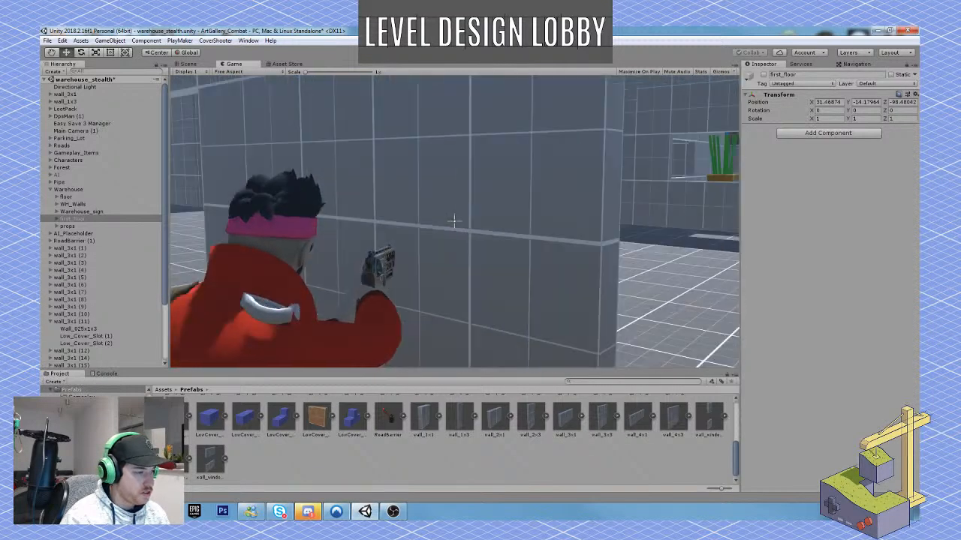
key(w)
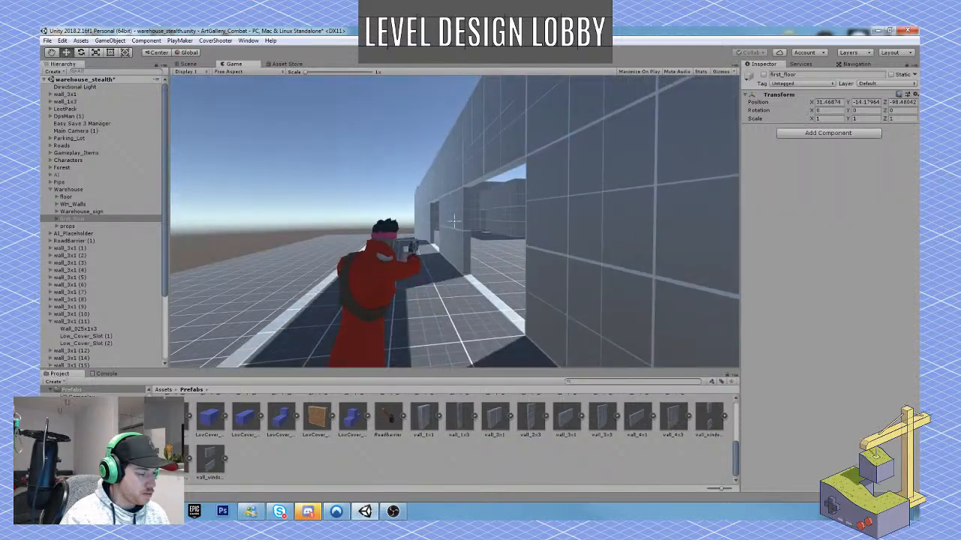
key(w)
key(w)
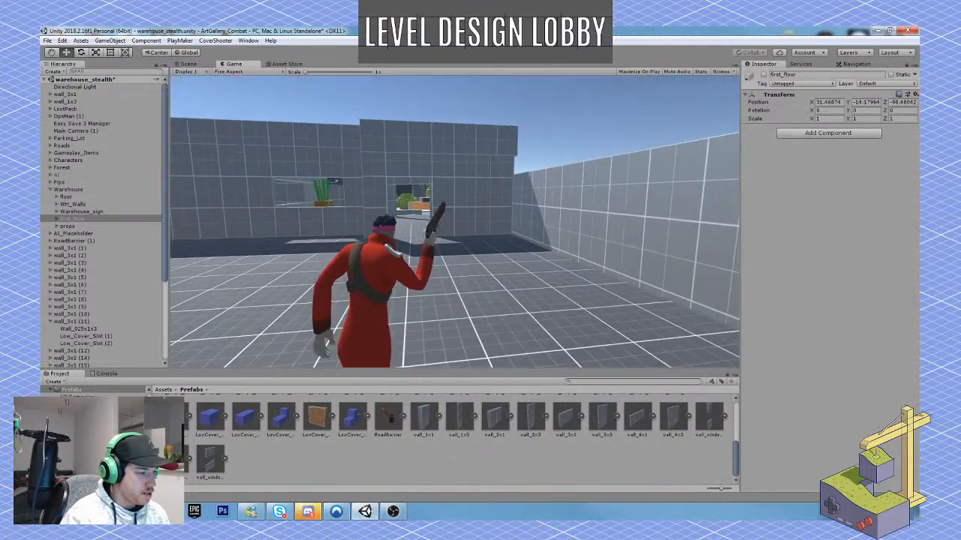
key(w)
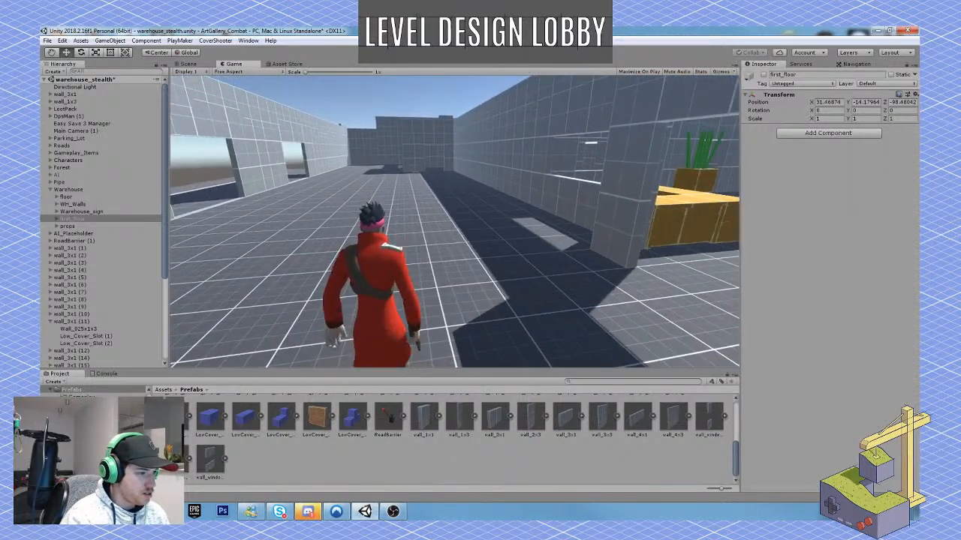
right_drag(455, 221, 455, 221)
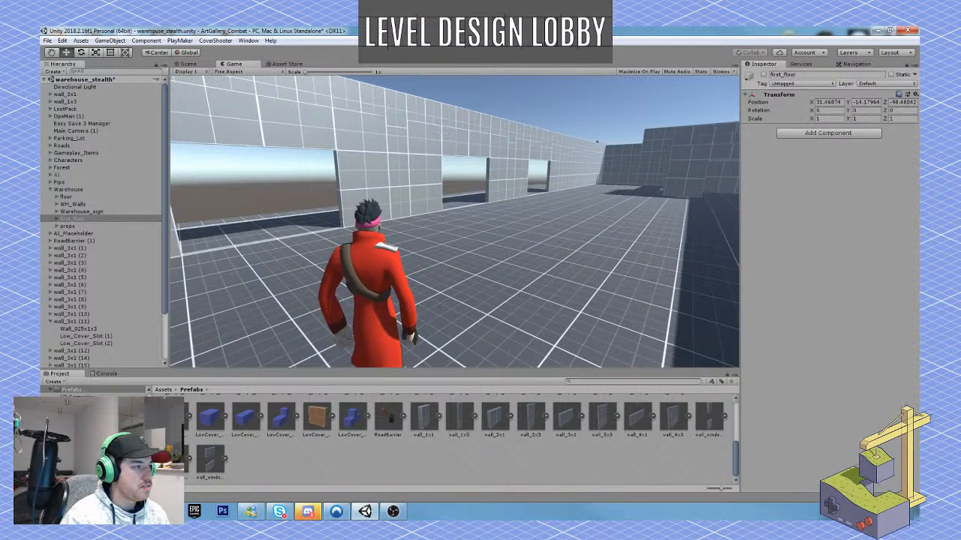
Pause the playtest, reactivate the first_floor object and resume playing.
click(466, 52)
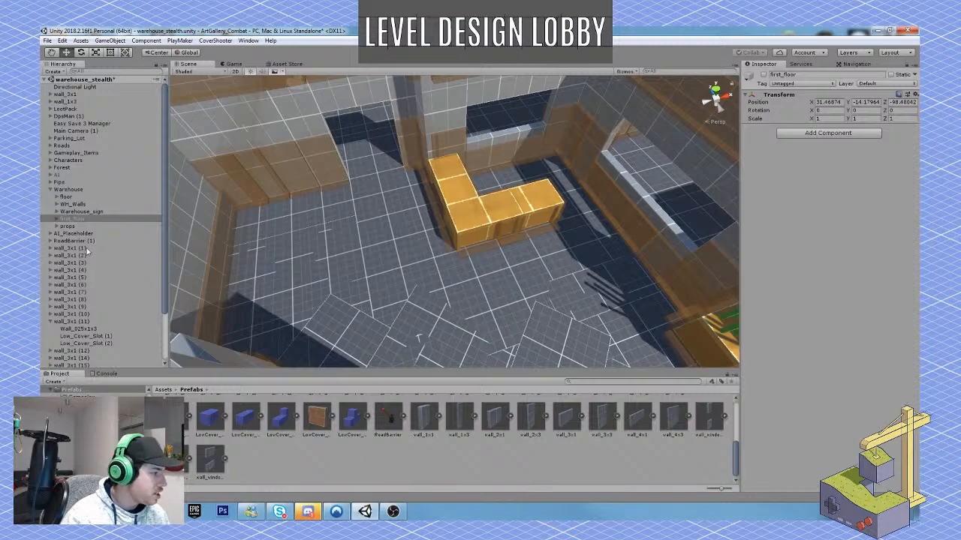
click(763, 75)
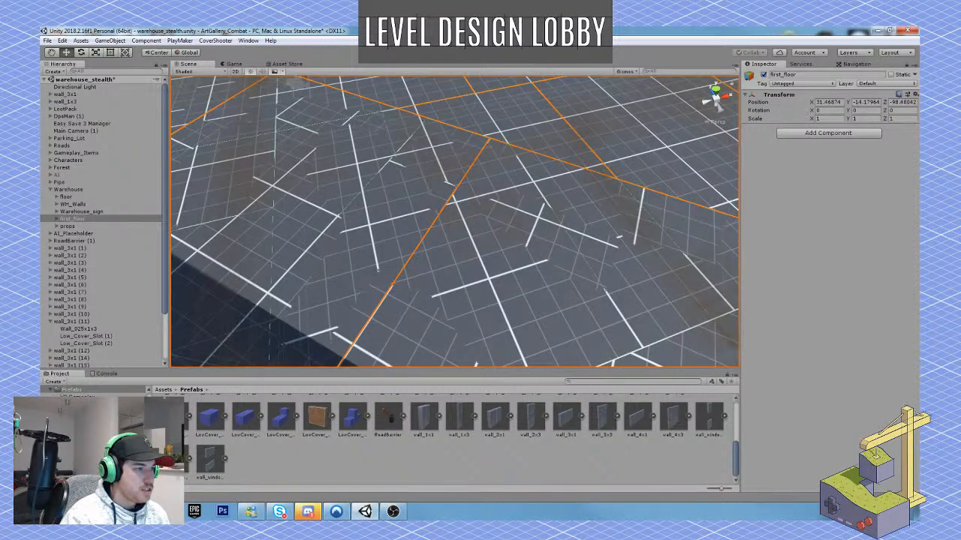
click(479, 53)
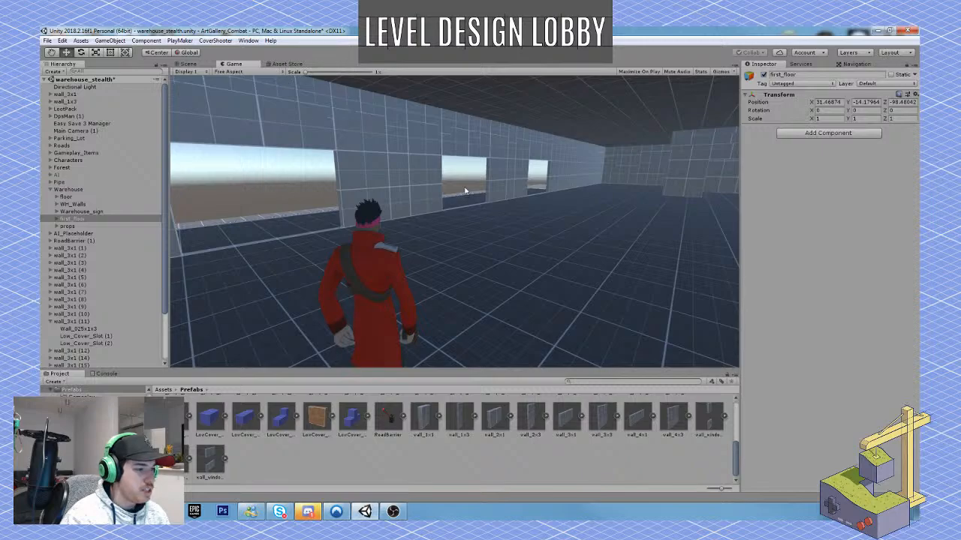
Equip the rifle and examine the roofed storage space, aiming across the hall and towards its wall openings.
key(2)
right_click(502, 182)
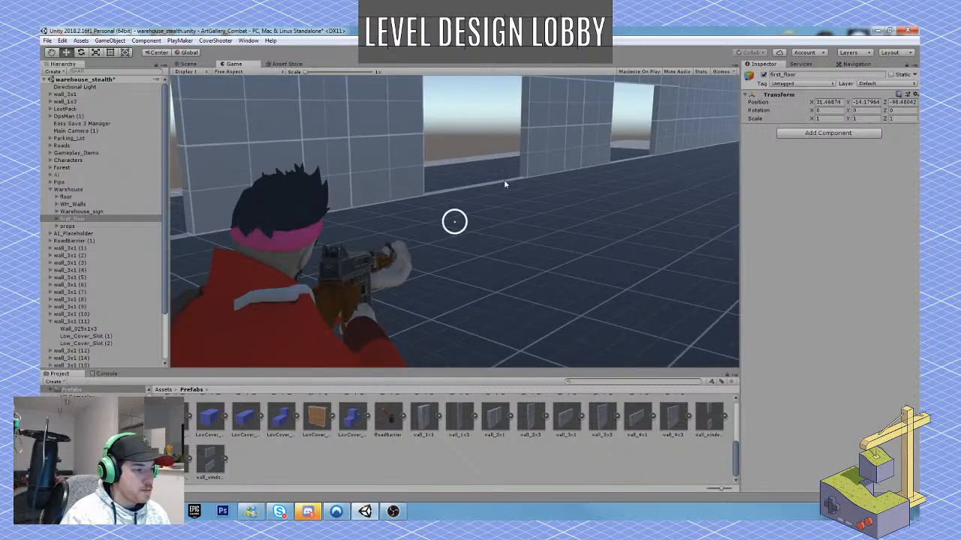
click(566, 180)
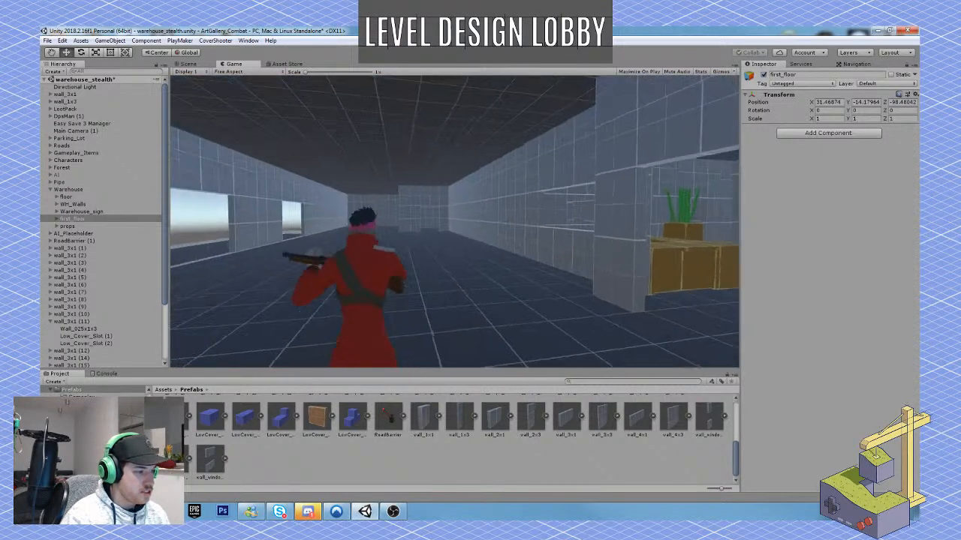
key(w)
key(1)
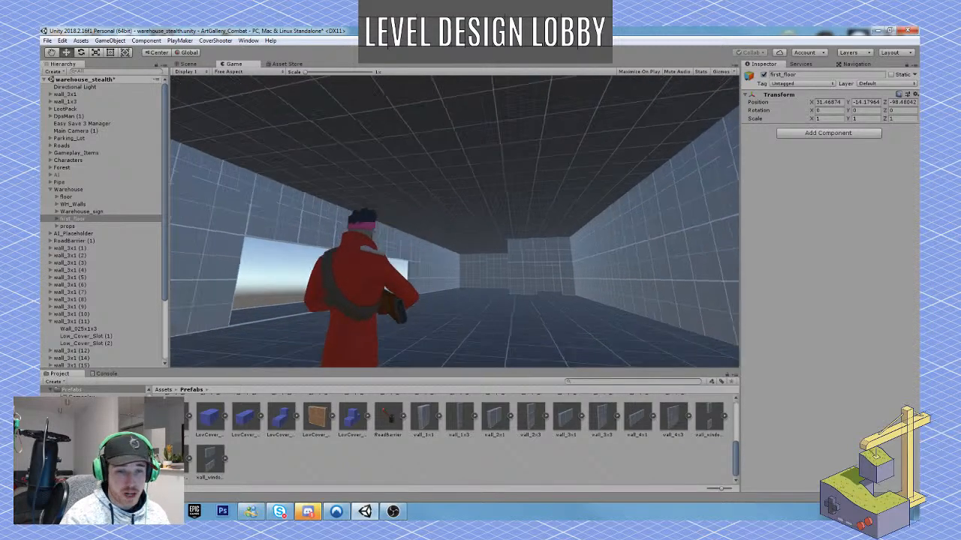
key(w)
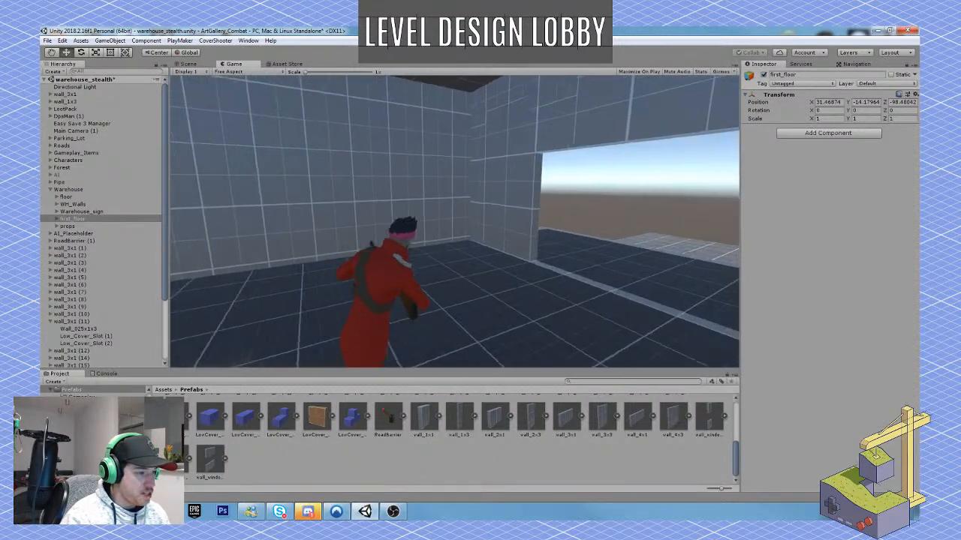
right_click(454, 221)
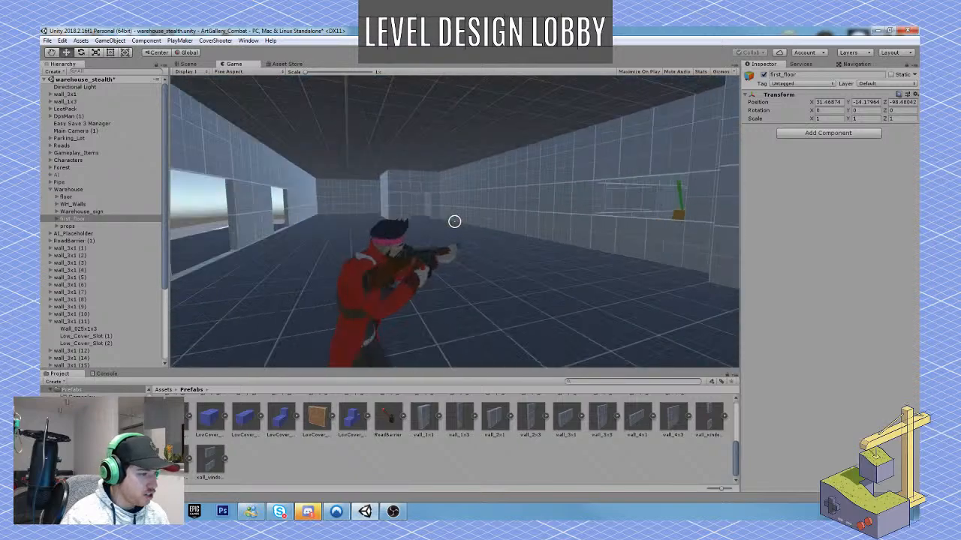
Walk the character through the loading bay openings and along the outer dock, checking sightlines back into the storage space.
key(w)
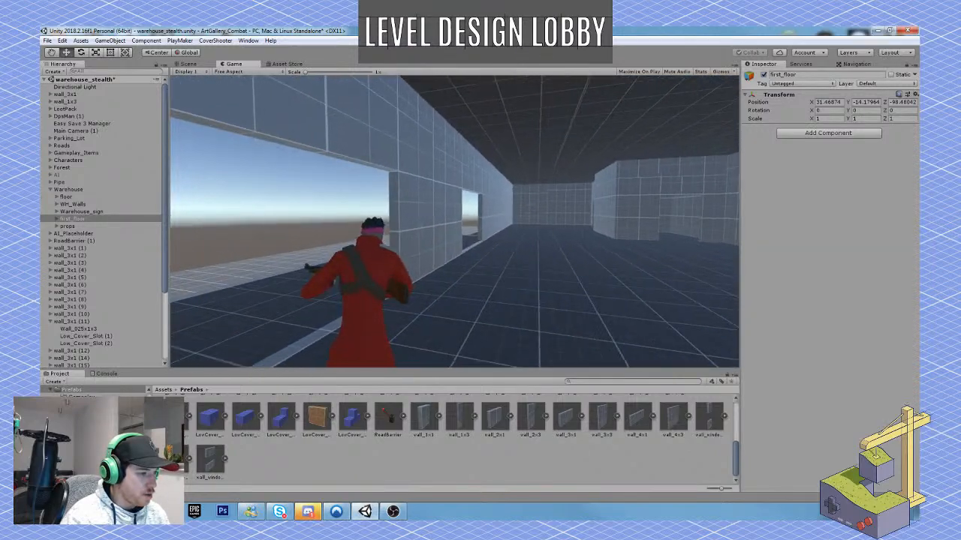
key(w)
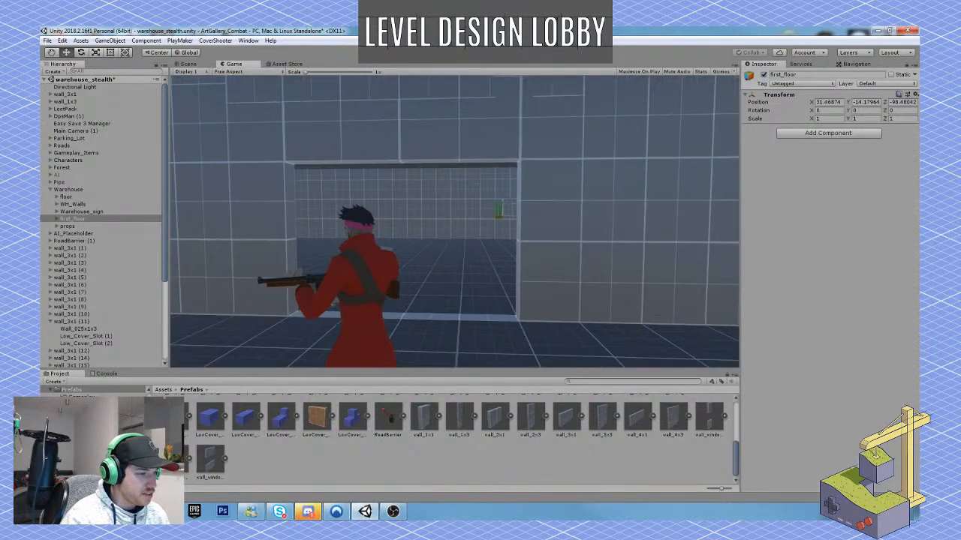
key(w)
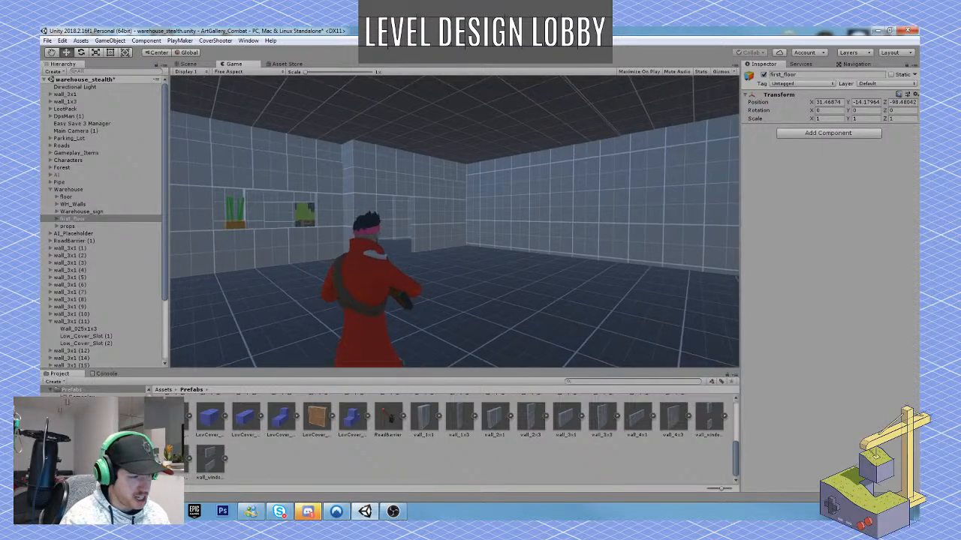
key(s)
key(w)
key(w)
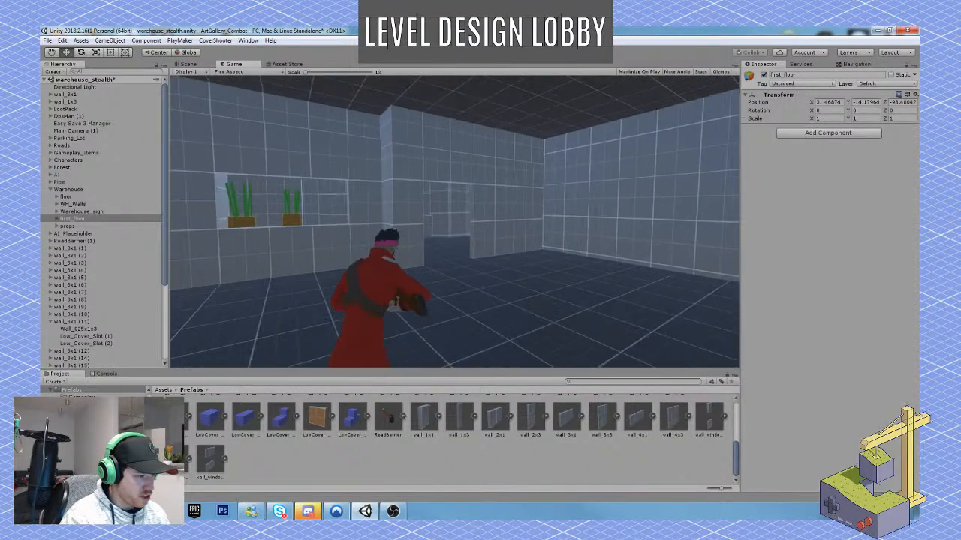
key(w)
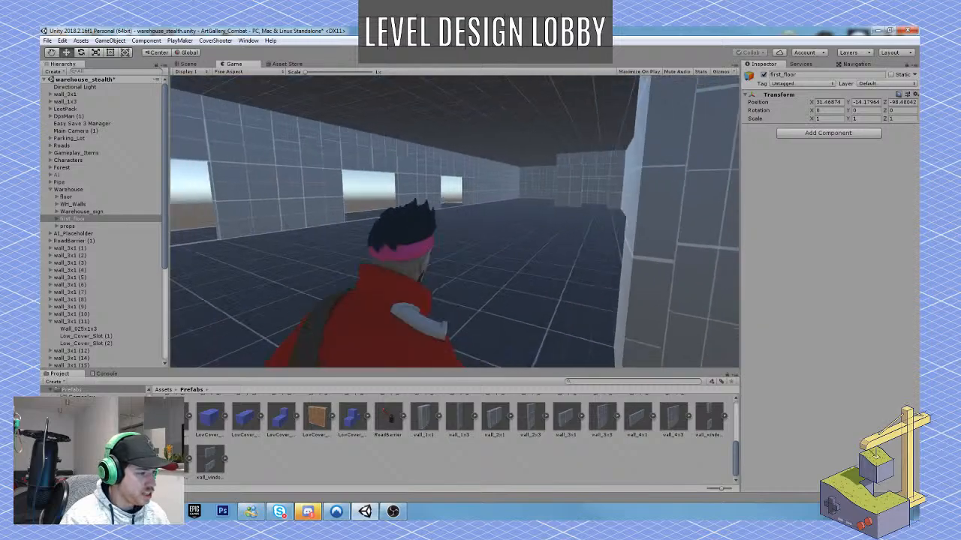
key(w)
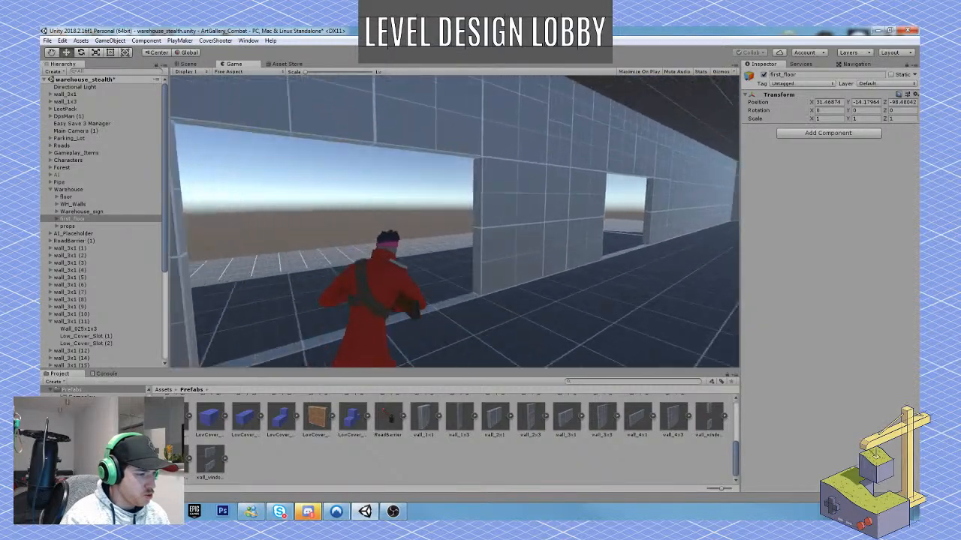
key(w)
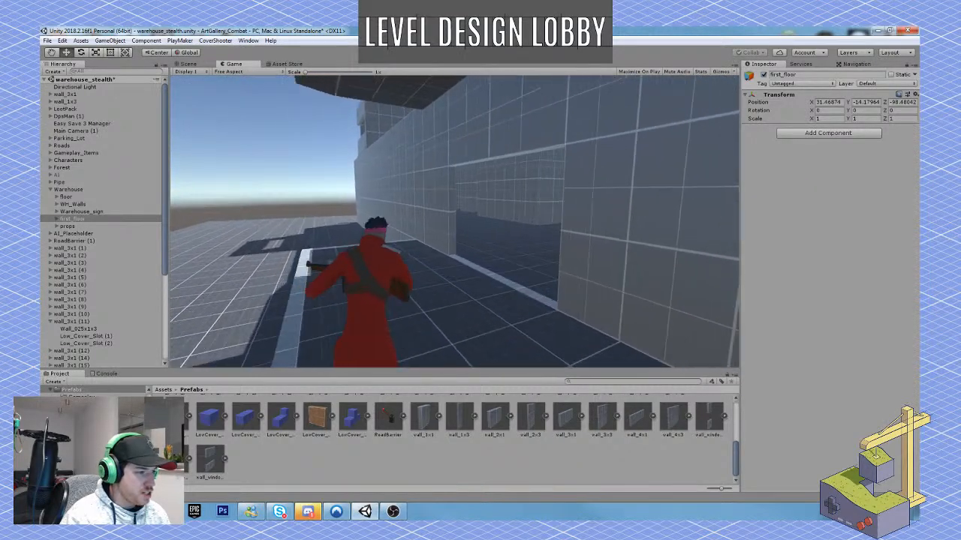
key(w)
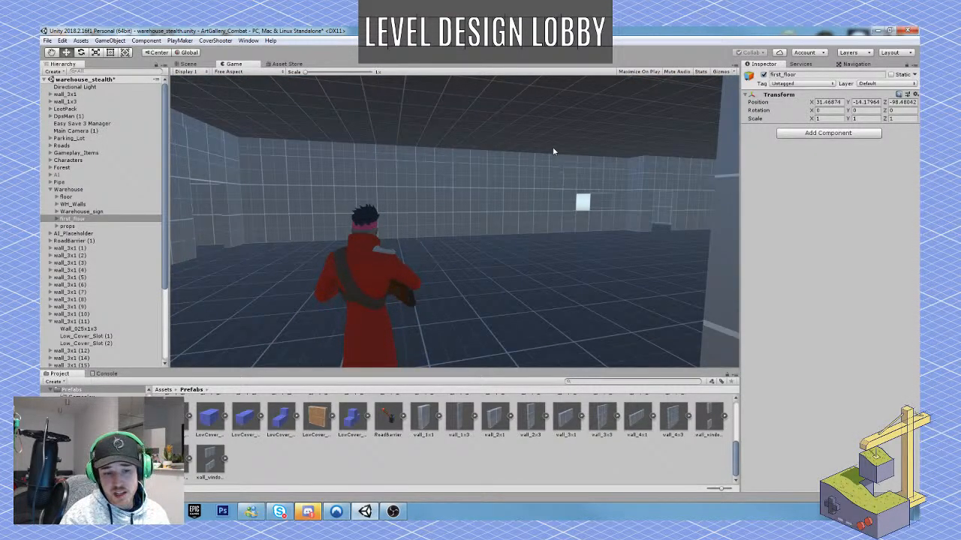
Stop the playtest and select the low wall pieces around the end corner of the outer loading dock.
key(ctrl+p)
key(s)
right_drag(518, 158, 538, 142)
key(w)
right_drag(480, 183, 518, 234)
click(473, 281)
right_drag(473, 281, 555, 293)
shift+click(556, 294)
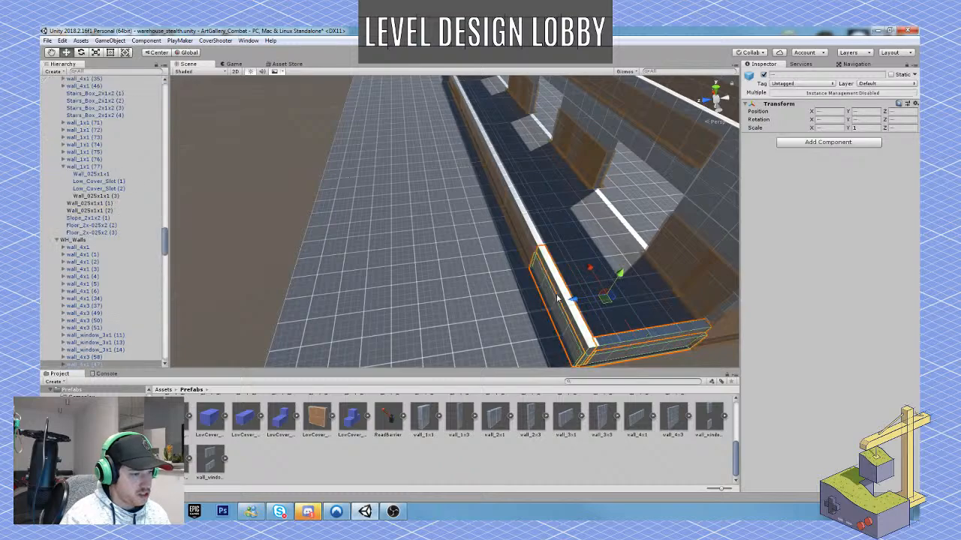
Add the dock's floor tiles along its full length and the low wall segment near the corner to the selection.
shift+click(519, 199)
shift+click(508, 179)
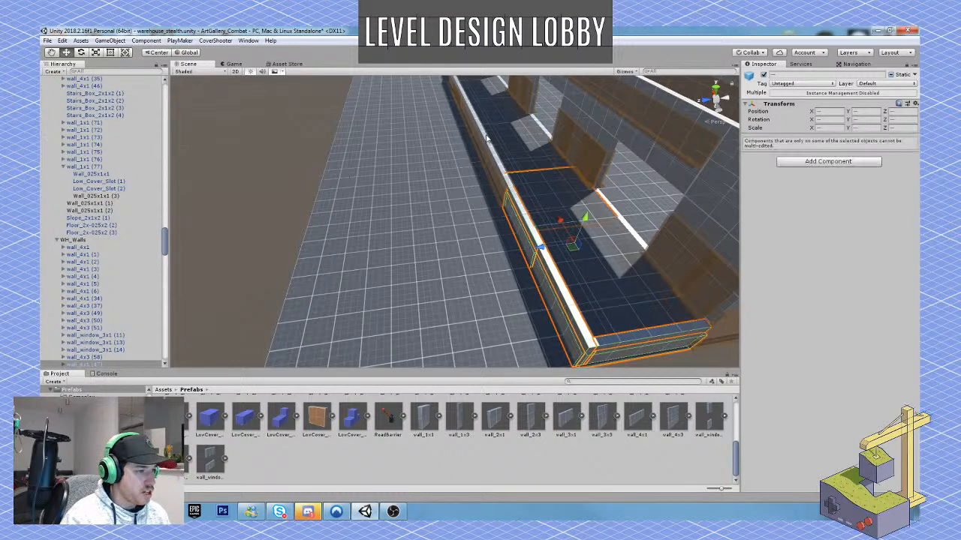
shift+click(622, 296)
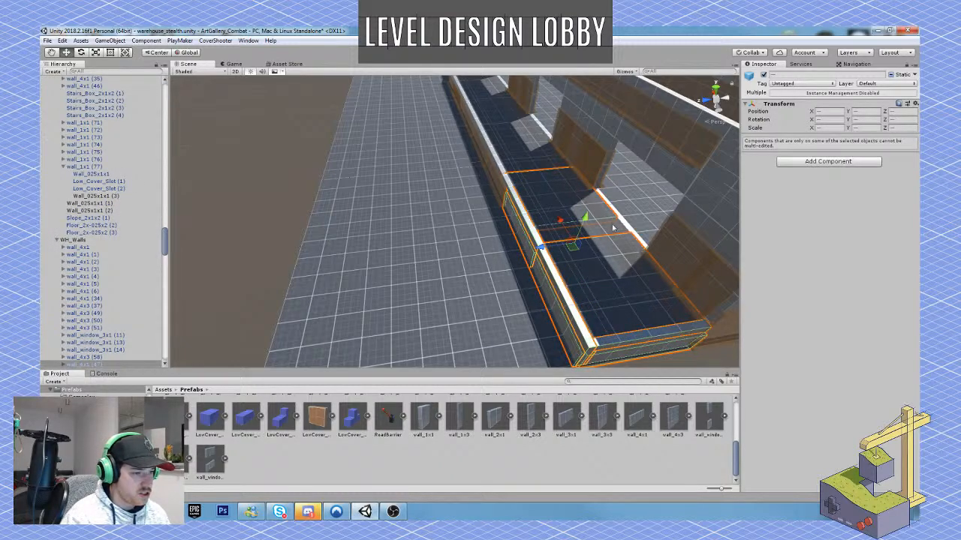
right_drag(608, 230, 589, 248)
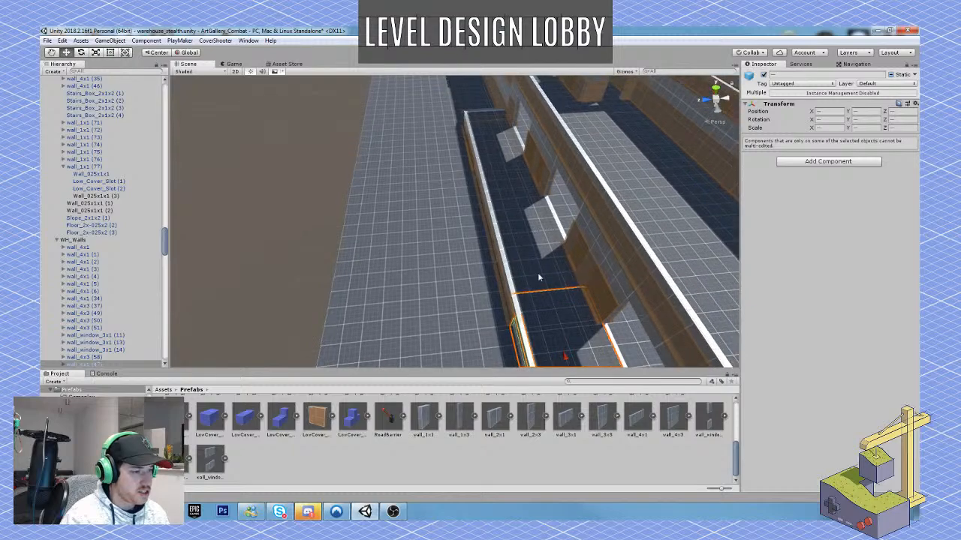
shift+click(538, 273)
shift+click(528, 220)
shift+click(511, 181)
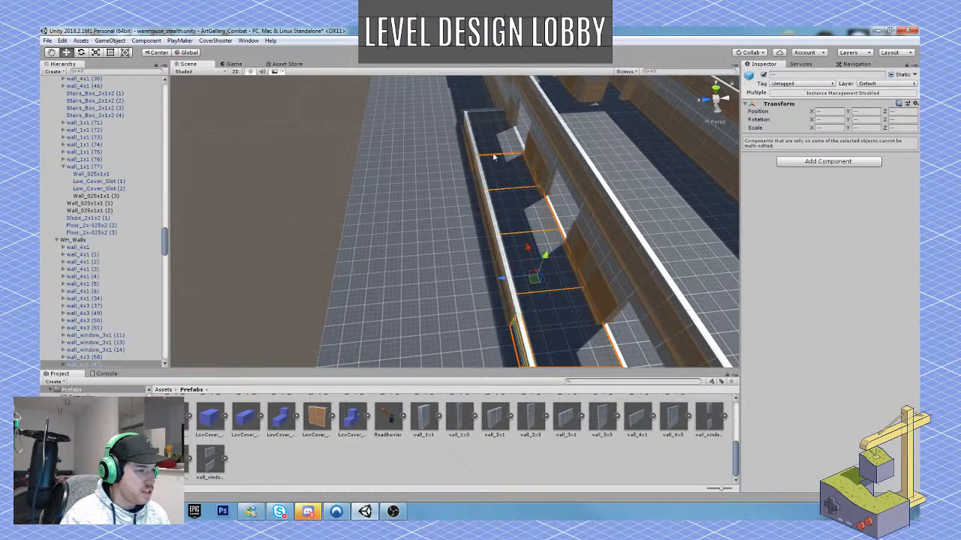
shift+click(494, 156)
shift+click(493, 121)
Add the remaining low wall segments along the dock's outer edge and the ramp piece at its end to the selection.
right_drag(493, 124, 639, 173)
shift+click(593, 166)
shift+click(545, 164)
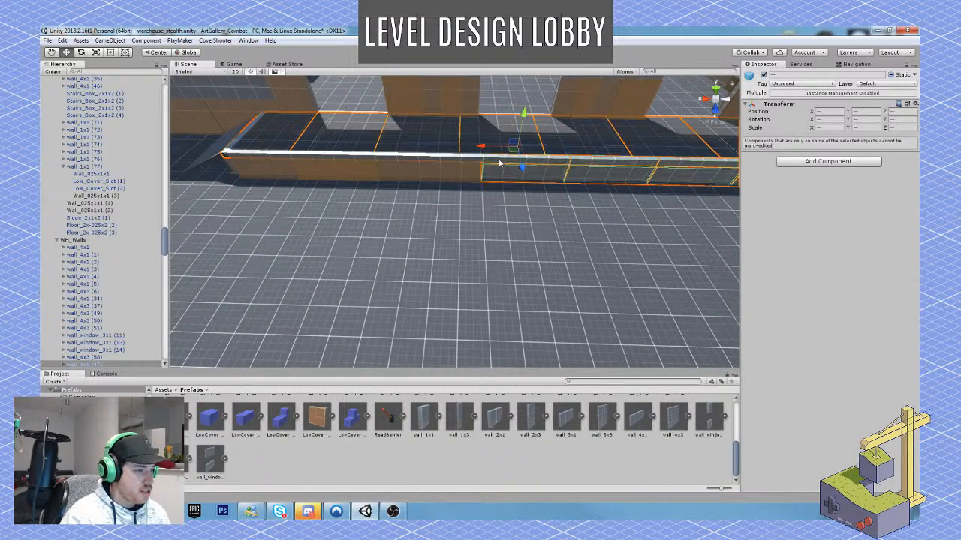
shift+click(466, 160)
shift+click(376, 159)
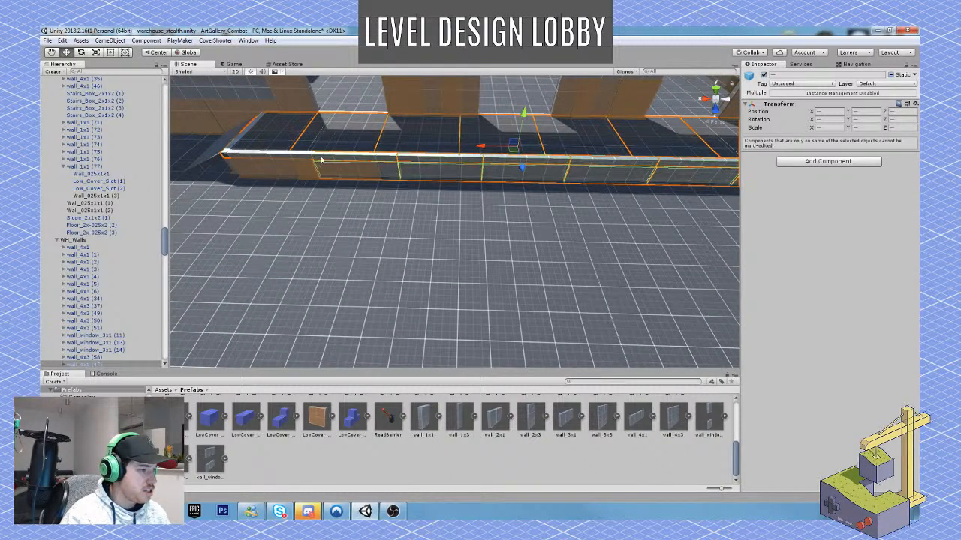
shift+click(287, 156)
shift+click(217, 154)
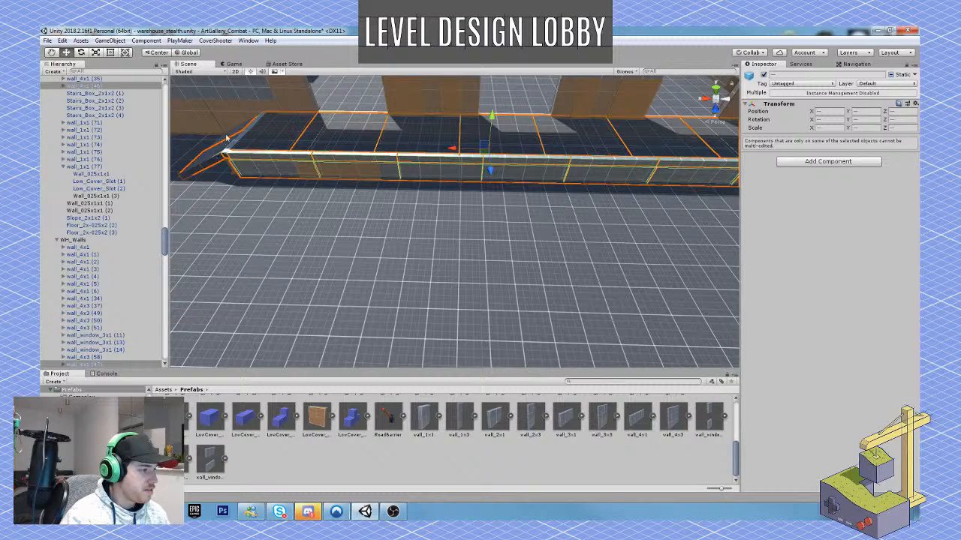
Add the rest of the ramp and the wall sections between and beside the loading bay openings to the selection.
shift+click(234, 132)
right_drag(332, 172, 340, 147)
shift+click(344, 151)
shift+click(320, 146)
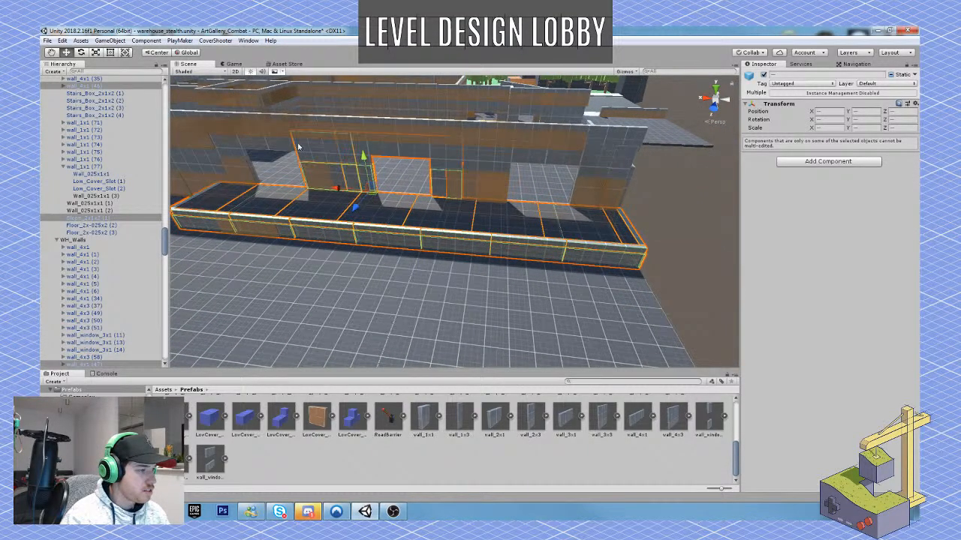
shift+click(284, 146)
shift+click(471, 154)
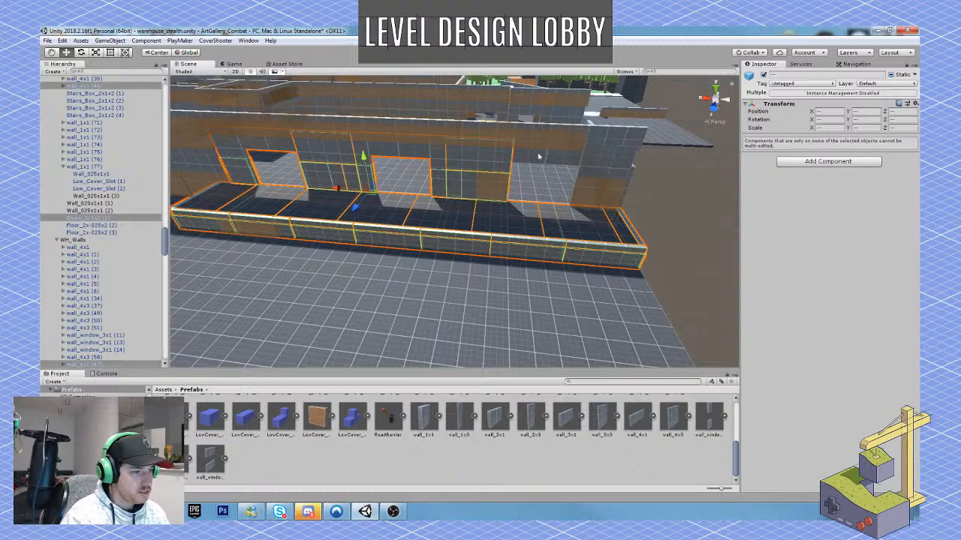
shift+click(576, 158)
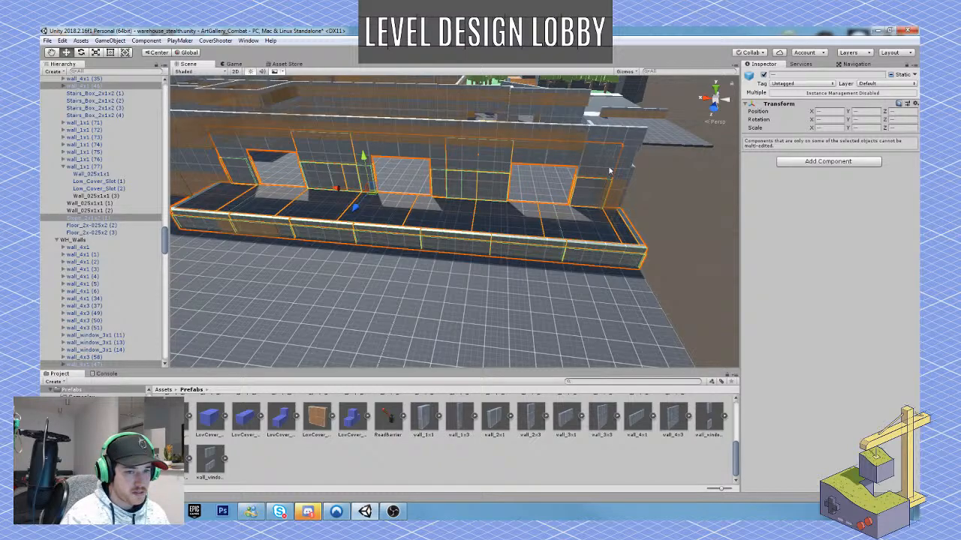
Try shifting the narrow end wall piece beside the last loading bay opening to X -19.914, and undo it to restore the multi-object selection.
right_drag(609, 174, 578, 223)
key(w)
key(w)
key(d)
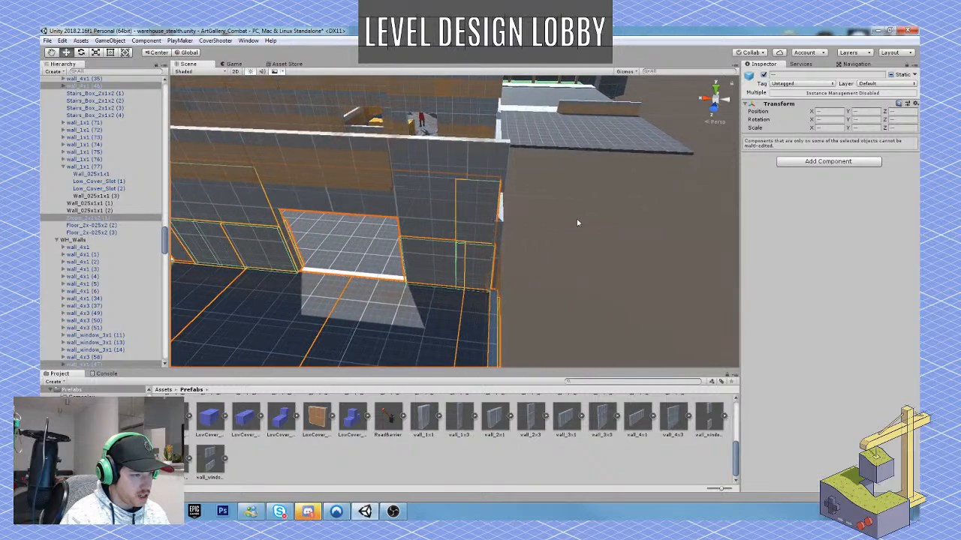
click(484, 217)
key(f)
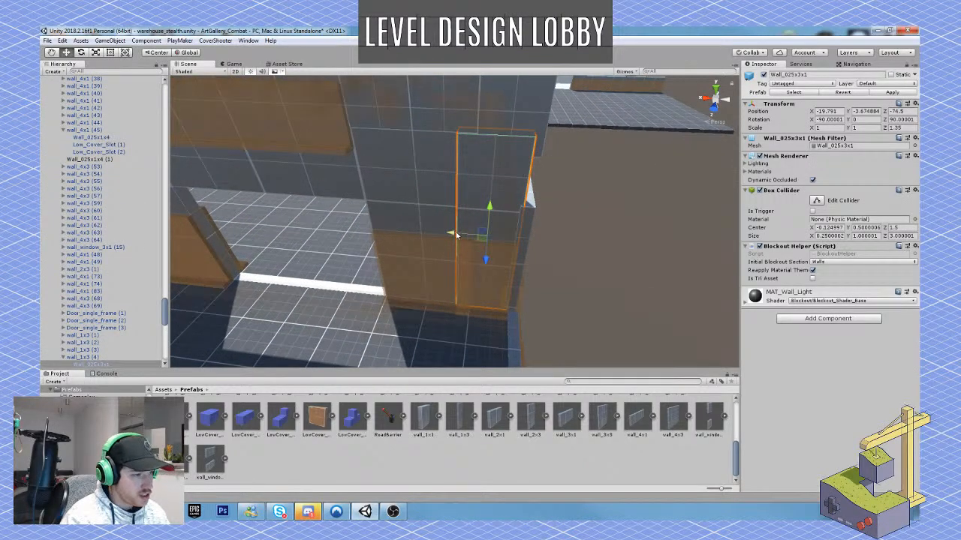
drag(455, 235, 463, 235)
mouse_move(502, 223)
right_down()
mouse_move(500, 237)
mouse_move(483, 233)
mouse_move(516, 219)
right_up()
key(s)
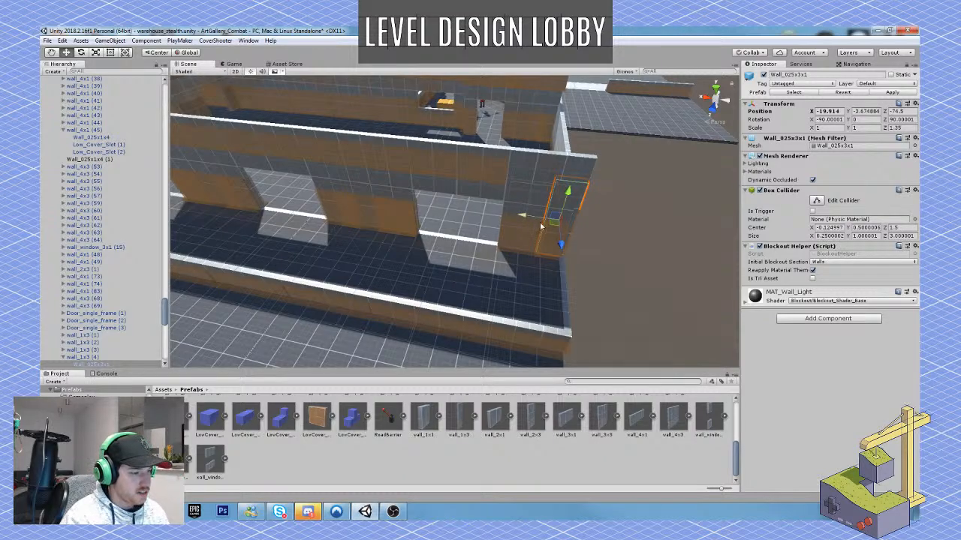
key(ctrl+z)
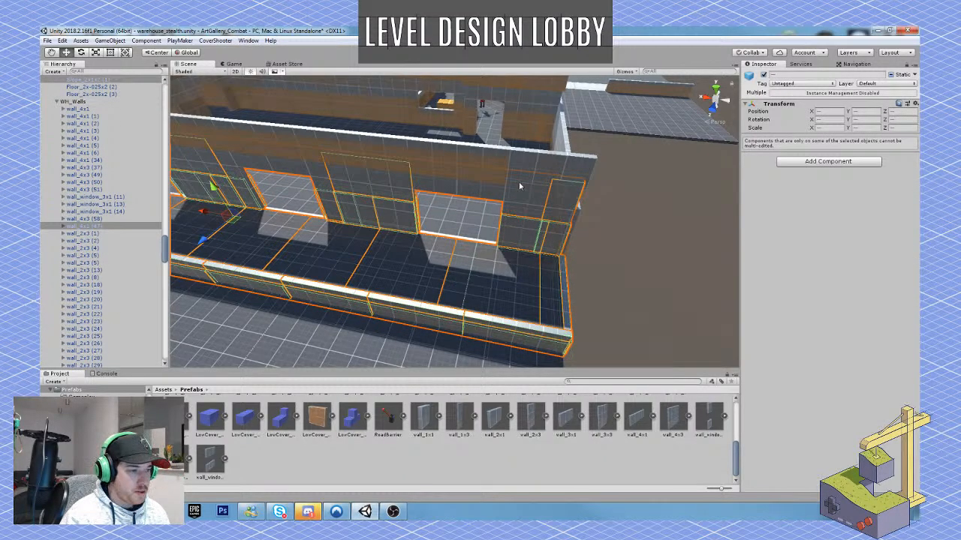
Add the upper wall segments running above the loading bay openings to the selection.
shift+click(530, 173)
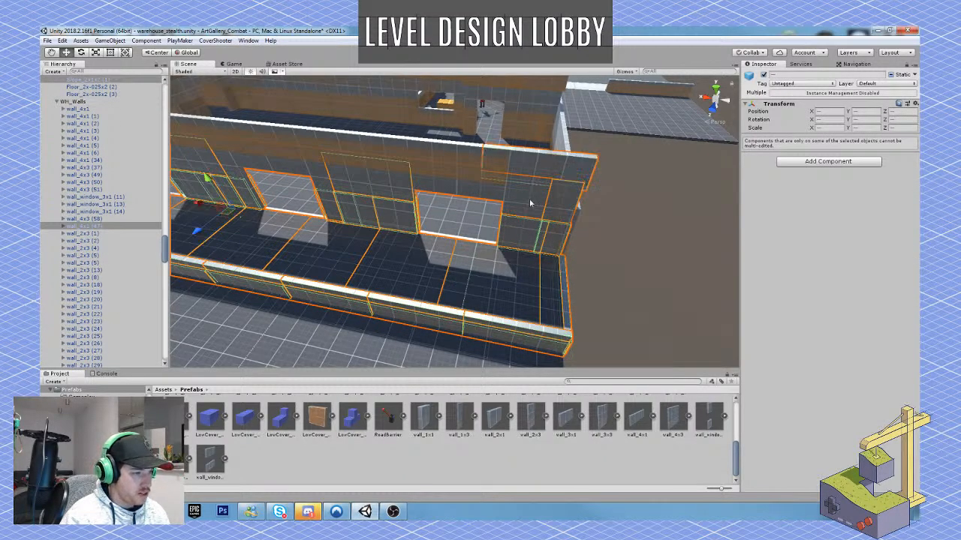
shift+click(462, 157)
shift+click(377, 152)
shift+click(298, 143)
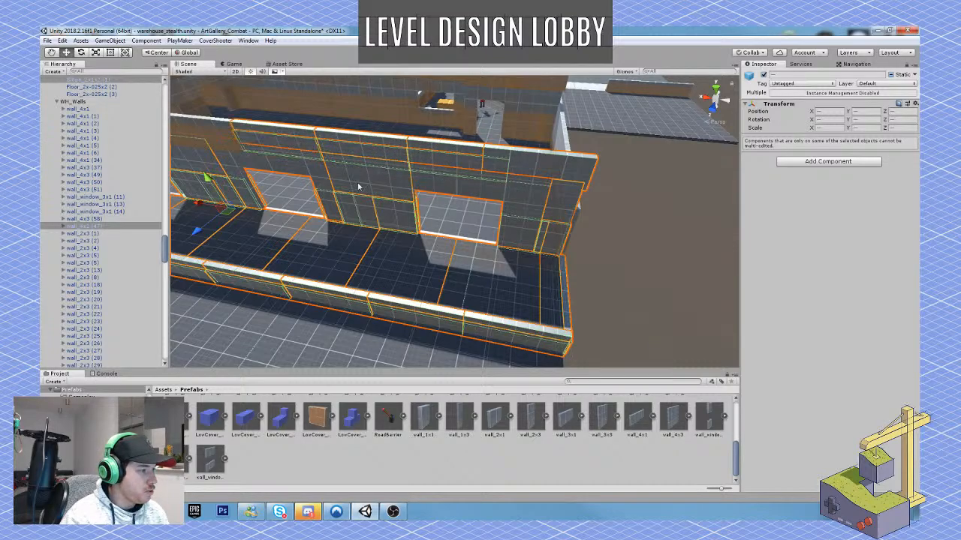
right_drag(361, 186, 374, 173)
shift+click(349, 171)
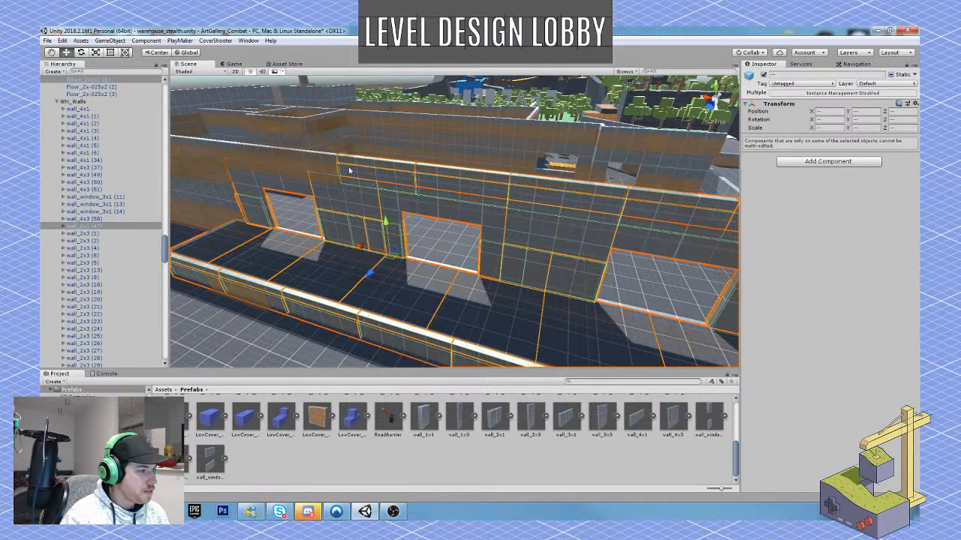
shift+click(313, 170)
right_drag(315, 170, 360, 164)
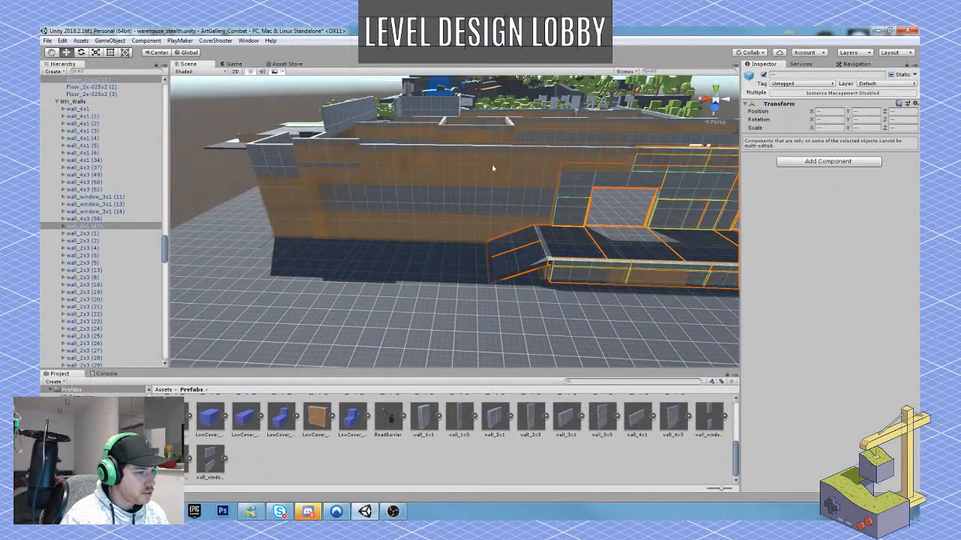
Extend the selection with the wall sections beside the ramp and the upper wall segments up to the building's far corner.
shift+click(550, 155)
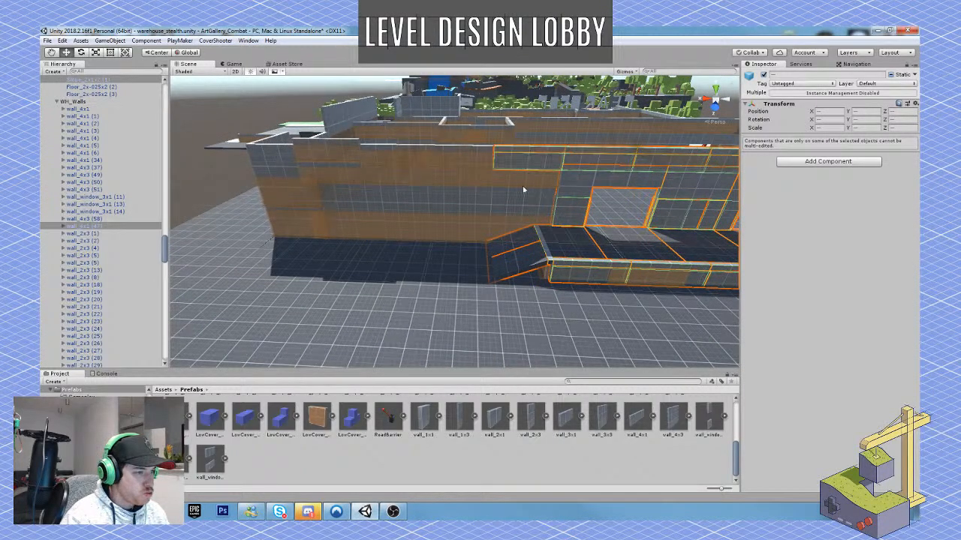
shift+click(522, 191)
shift+click(497, 180)
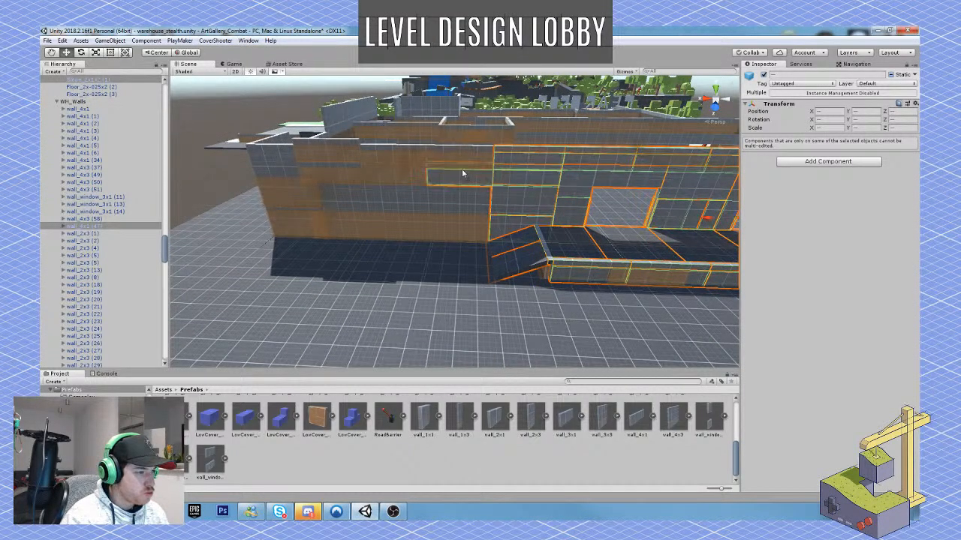
shift+click(394, 153)
shift+click(382, 179)
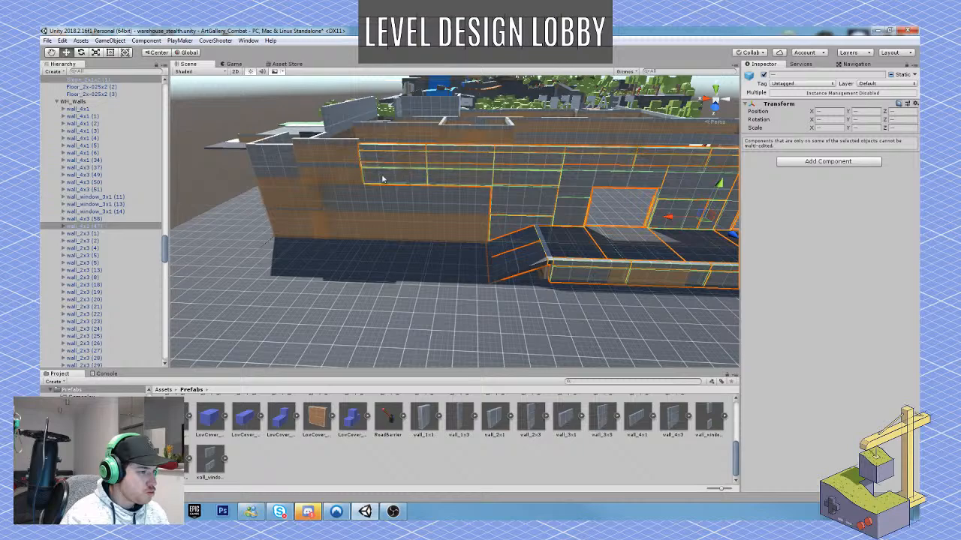
shift+click(341, 174)
shift+click(344, 163)
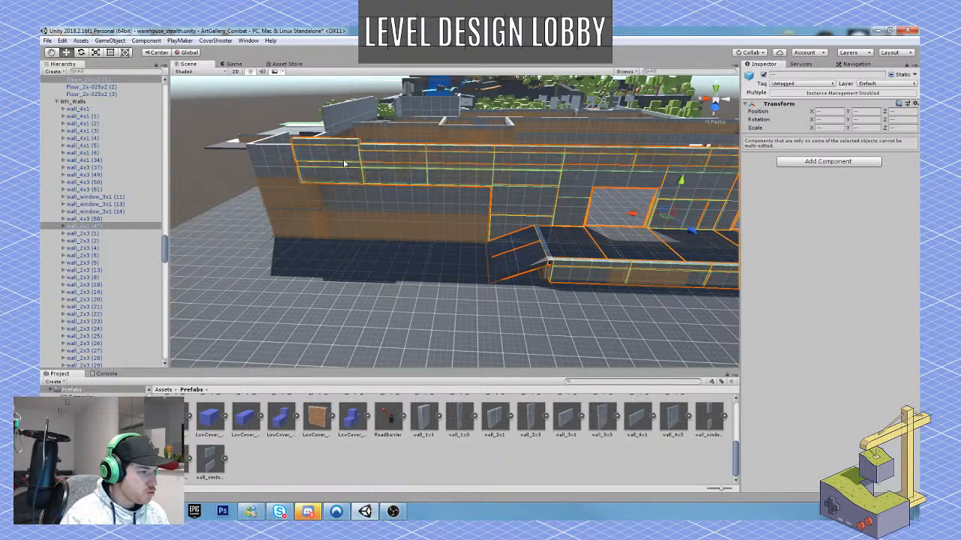
shift+click(277, 160)
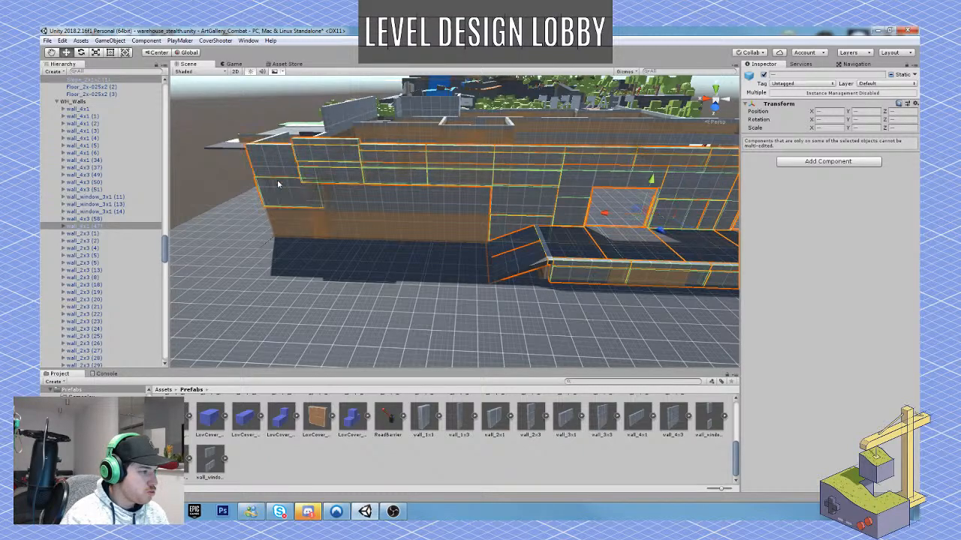
Add the lower wall sections between the building's far corner and the ramp to the selection.
shift+click(284, 220)
shift+click(343, 200)
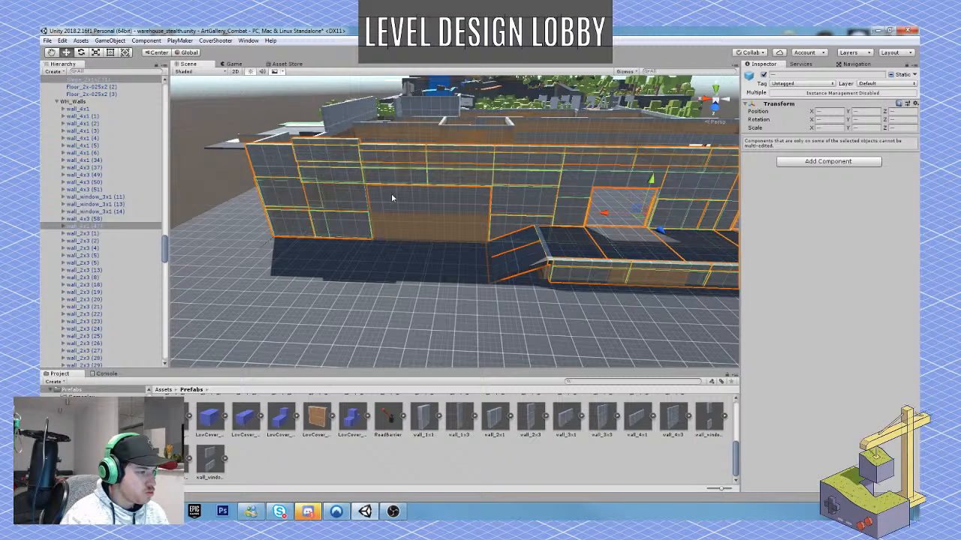
shift+click(394, 201)
shift+click(457, 204)
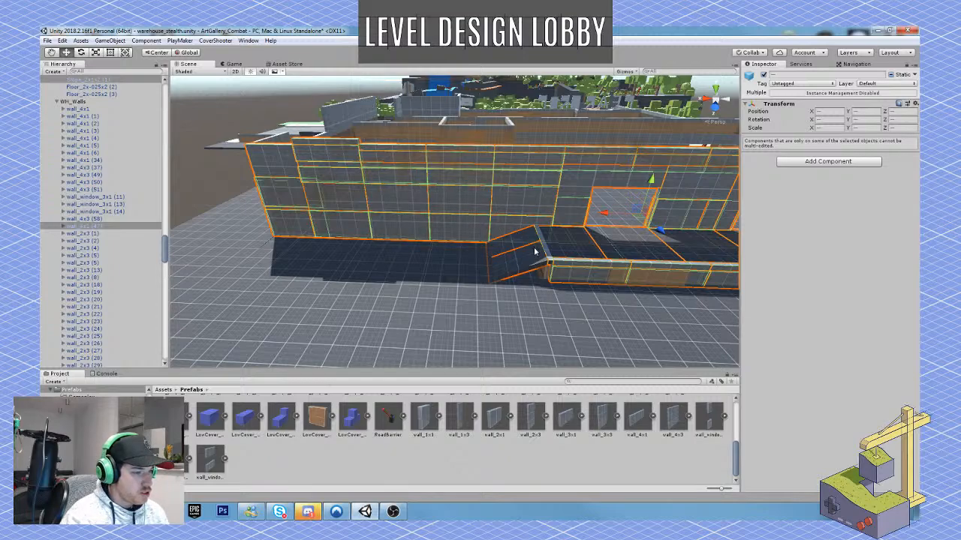
right_drag(535, 252, 593, 249)
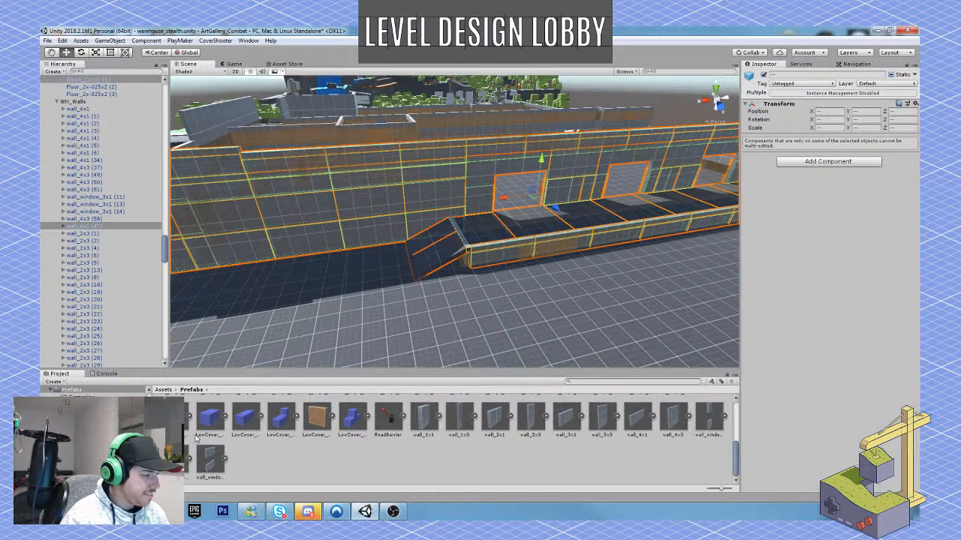
Add the adjoining walls at the building corner to the selection and move the entire loading bay wall and dock outward.
right_drag(376, 227, 526, 245)
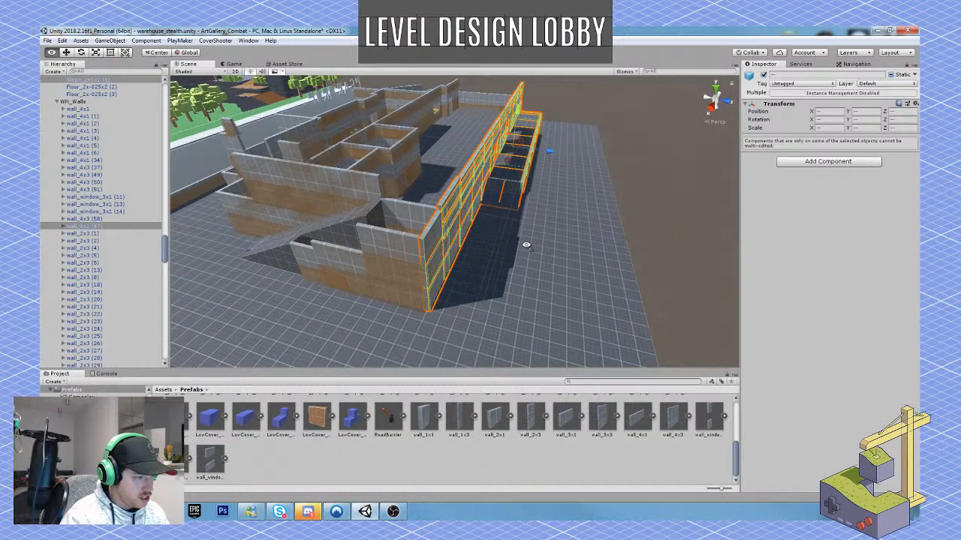
shift+click(401, 250)
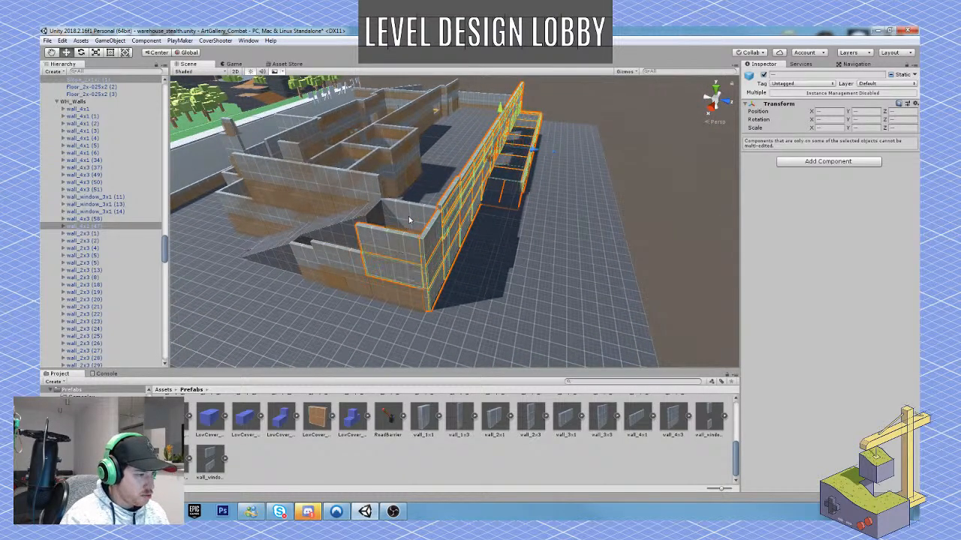
shift+click(409, 214)
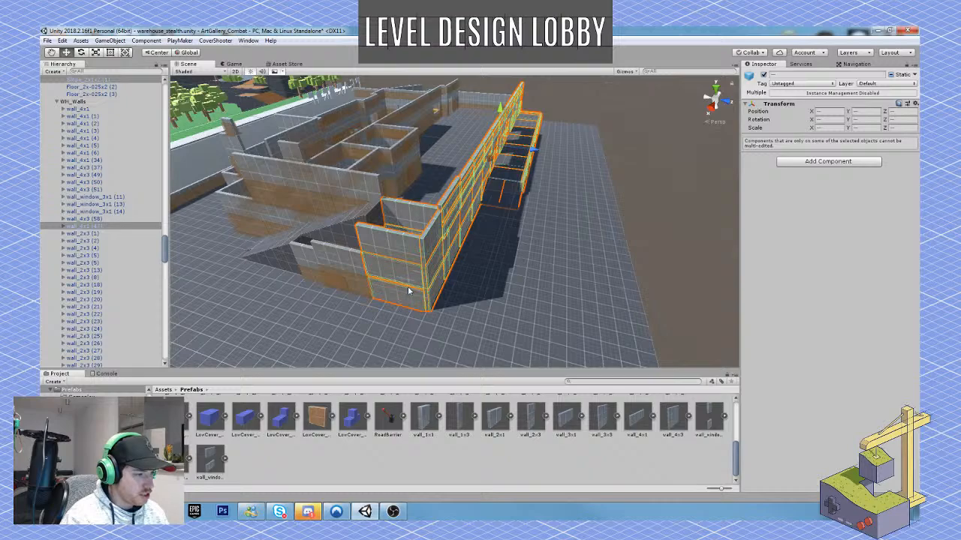
right_drag(409, 291, 484, 246)
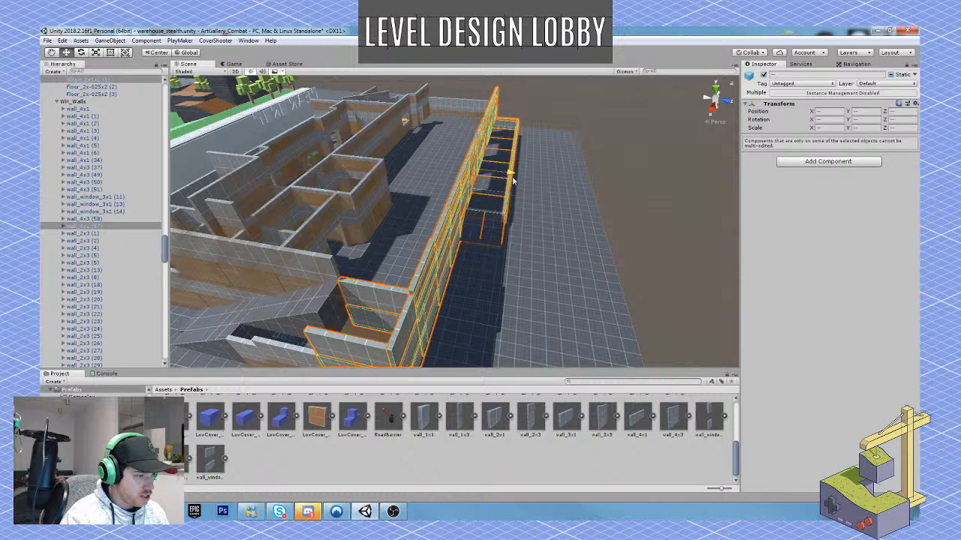
drag(515, 181, 545, 191)
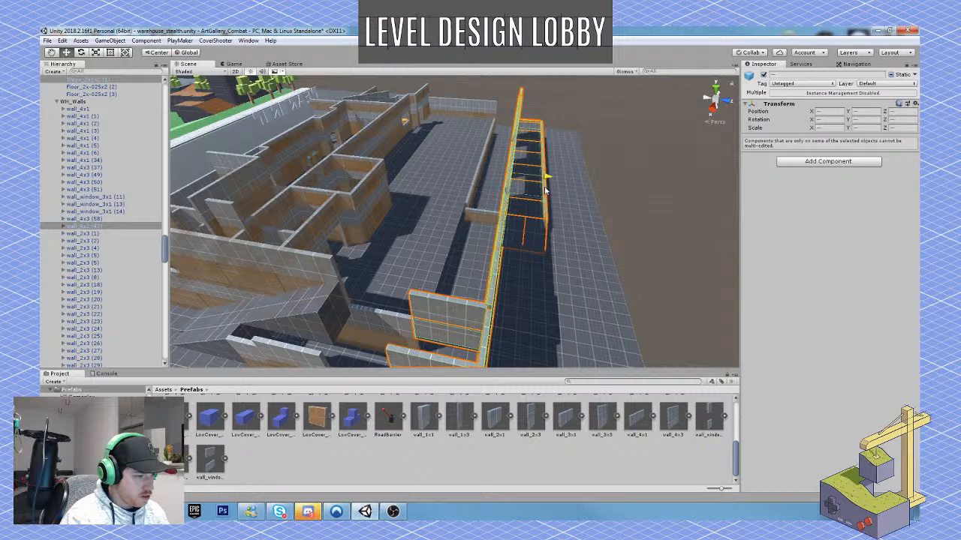
Select the floor tiles along the outer edge of the storage floor, starting from the far corner.
right_drag(431, 249, 466, 198)
key(w)
click(466, 197)
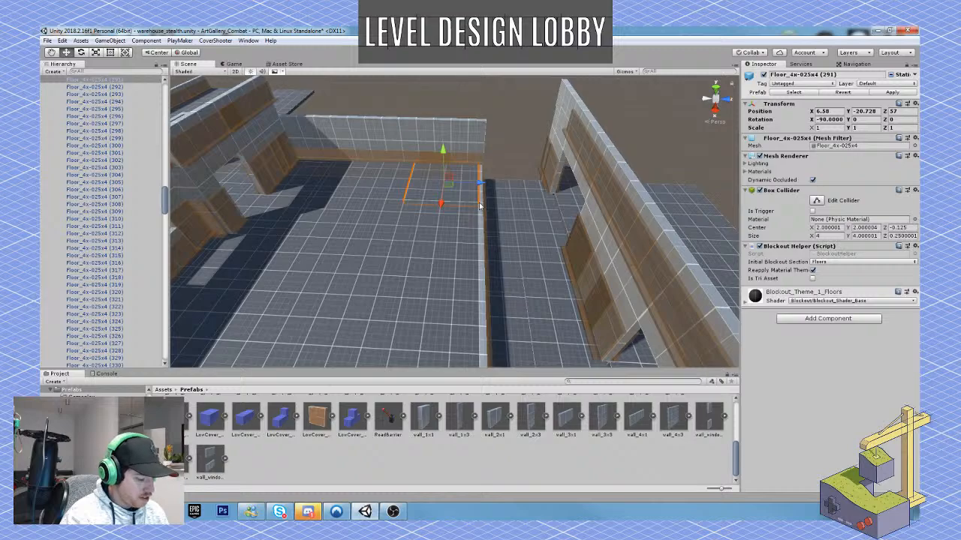
shift+click(467, 219)
right_drag(467, 219, 652, 280)
shift+click(352, 250)
shift+click(410, 264)
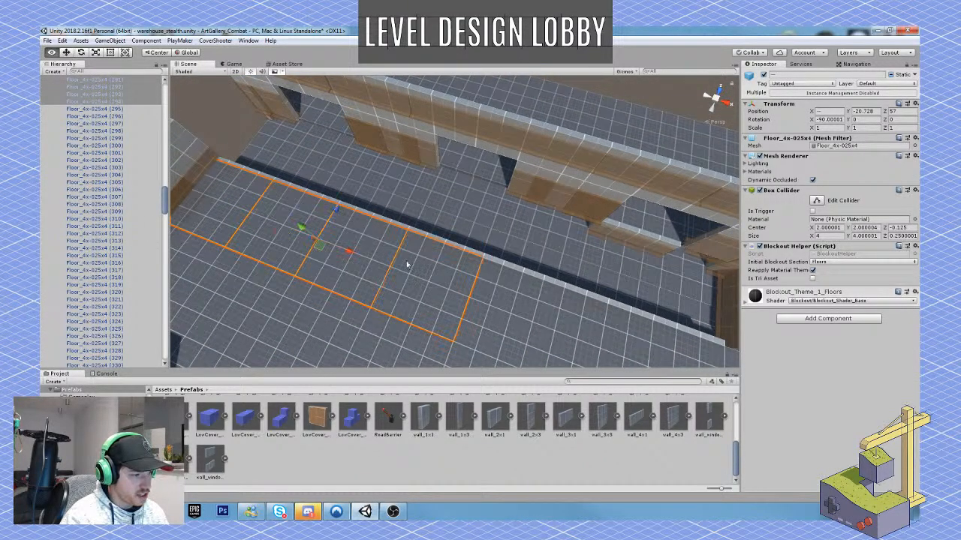
Extend the selection with the remaining edge floor tiles past the low divider wall to the other end of the building.
right_drag(410, 264, 479, 264)
shift+click(481, 265)
shift+click(572, 268)
shift+click(623, 260)
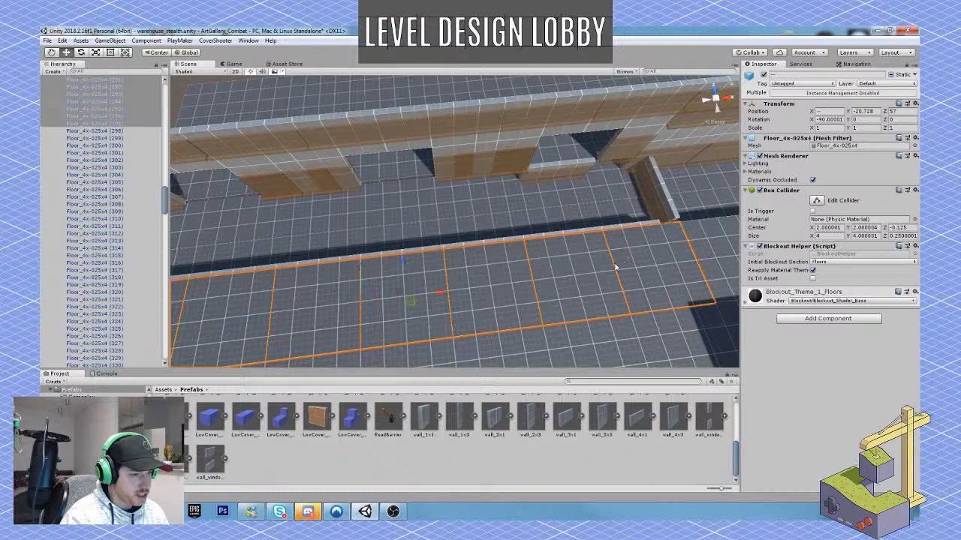
right_drag(613, 268, 582, 253)
shift+click(489, 269)
shift+click(529, 236)
shift+click(604, 218)
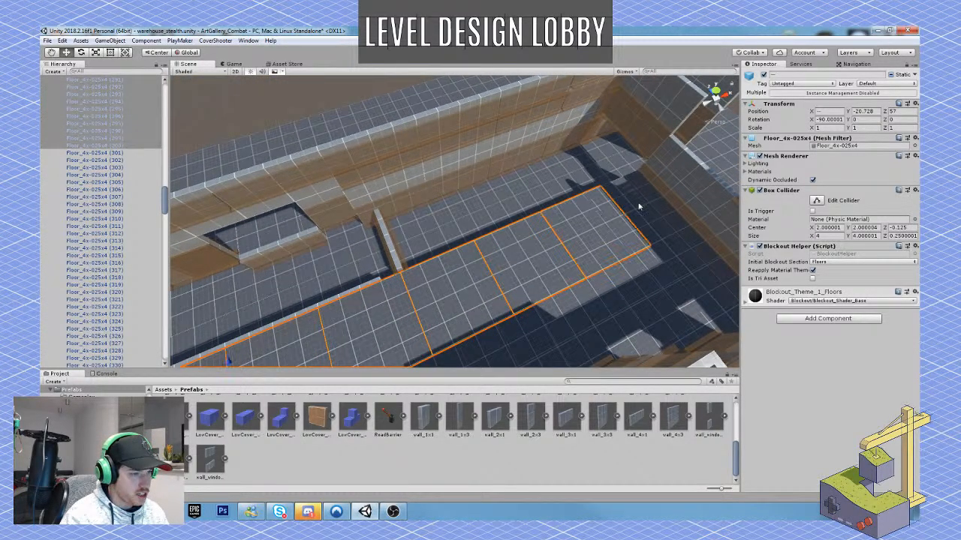
shift+click(638, 209)
Duplicate the selected row of floor tiles and move the copies outward to Z 61 to fill the gap beside the loading bay wall.
right_drag(638, 209, 428, 210)
key(ctrl+d)
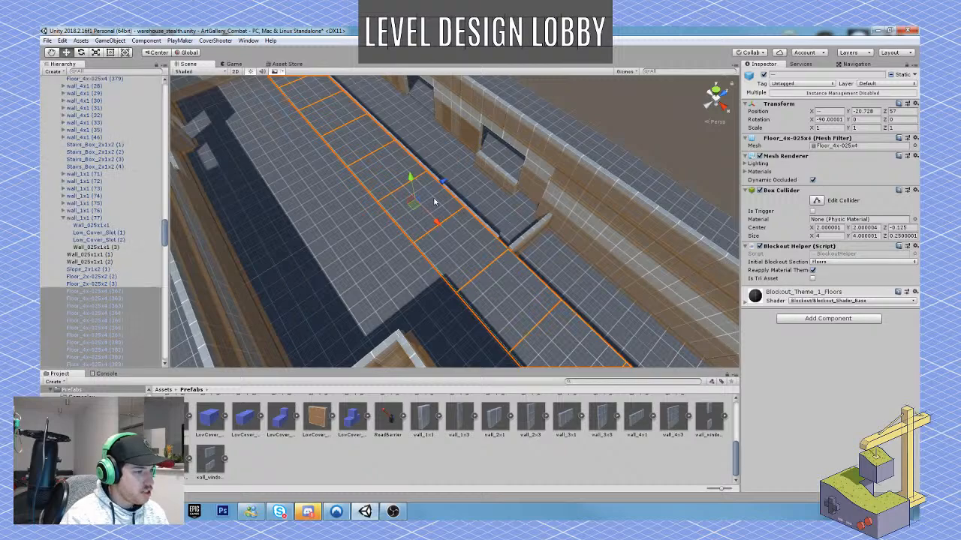
ctrl+drag(444, 182, 496, 155)
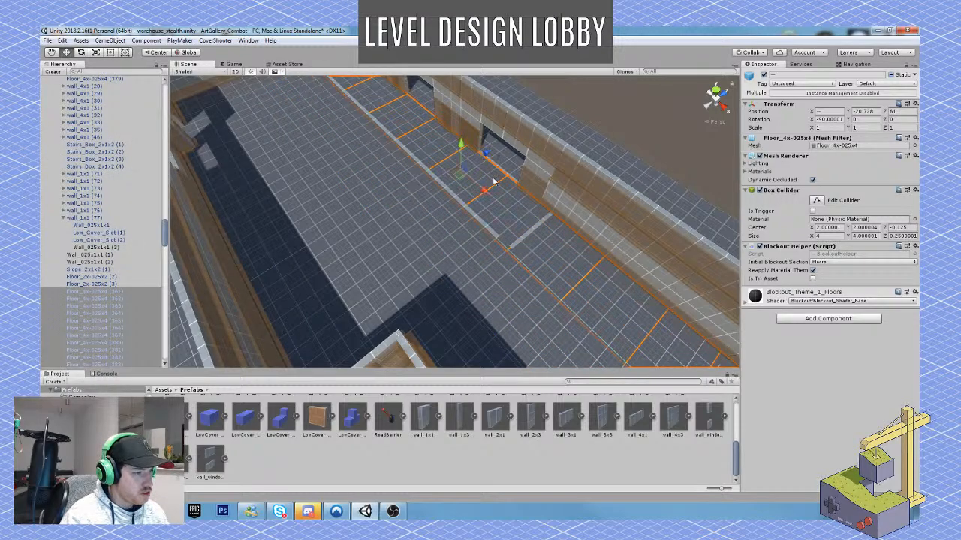
right_drag(485, 183, 336, 149)
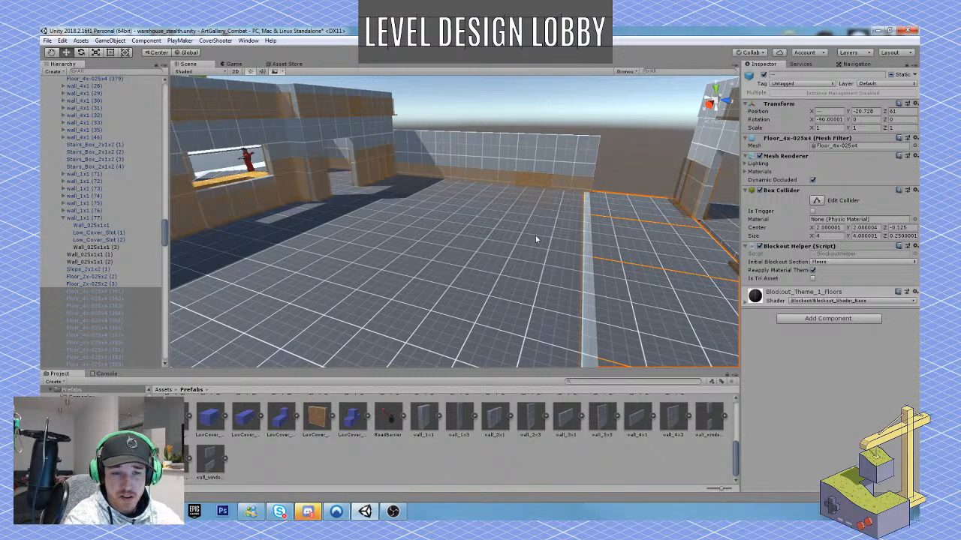
Playtest the level by running through the warehouse, out to the dock and back to a loading bay opening.
key(ctrl+p)
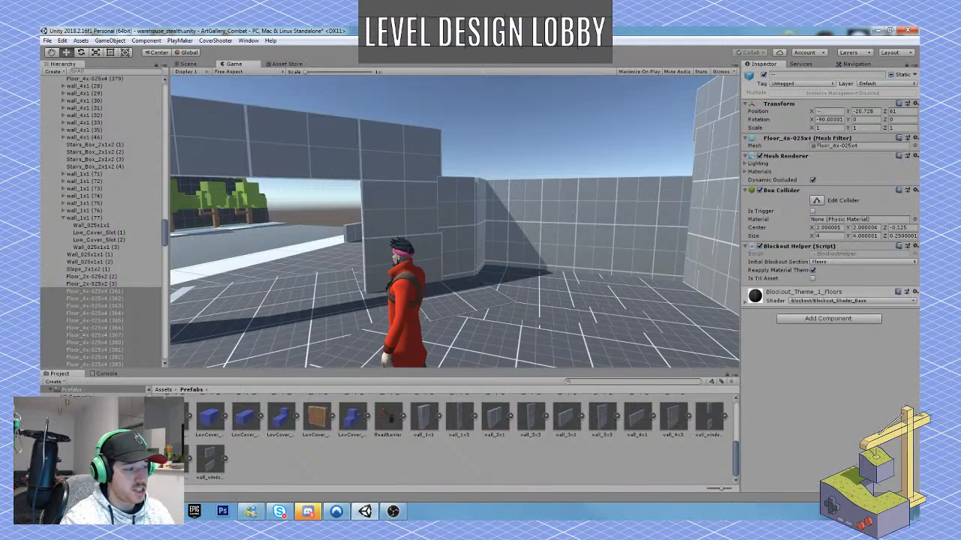
key(w)
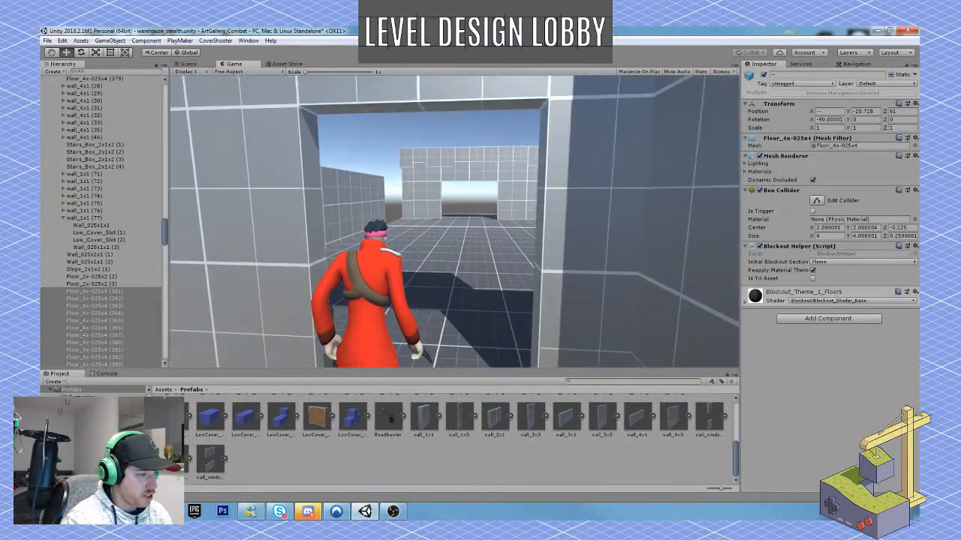
key(w)
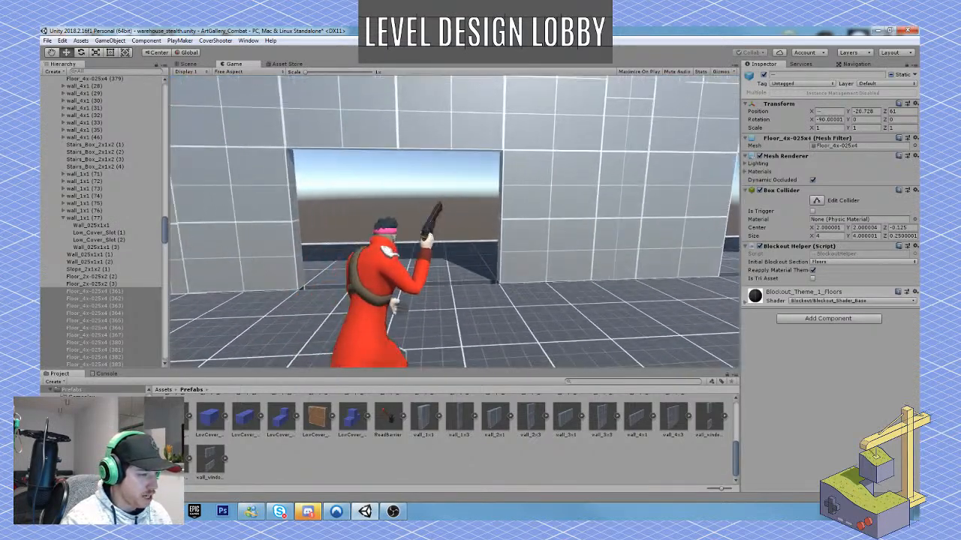
key(w)
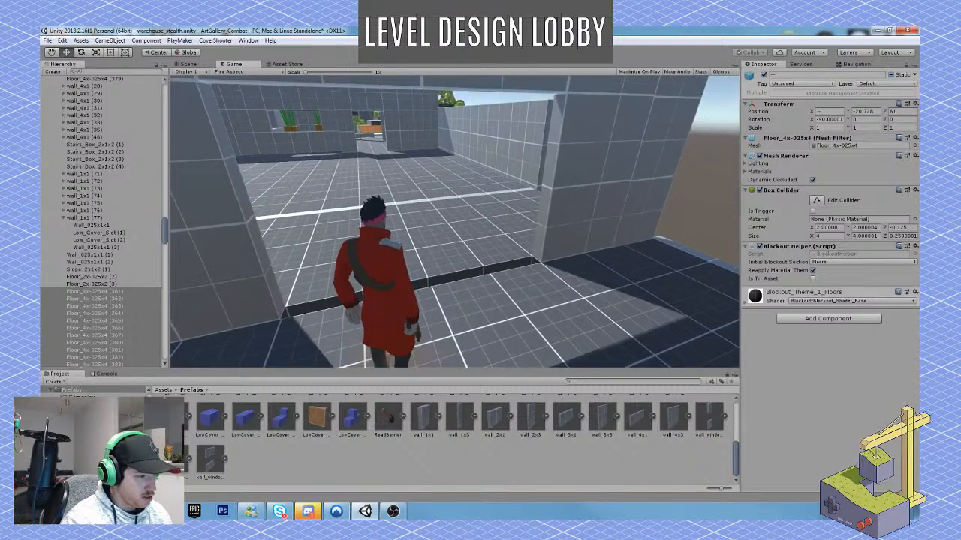
key(w)
key(space)
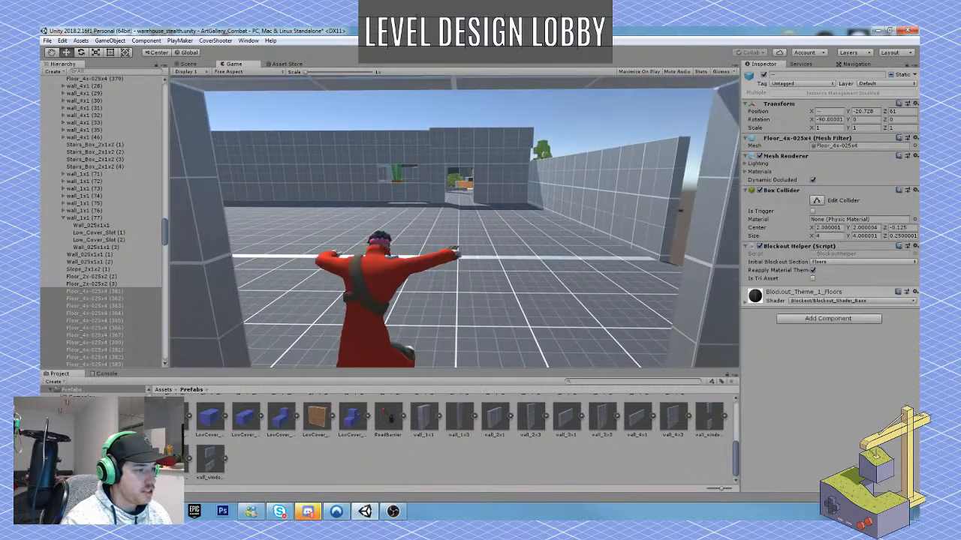
Examine the size of the enlarged storage space by walking across it and along the loading bay wall, and end the playtest.
key(s)
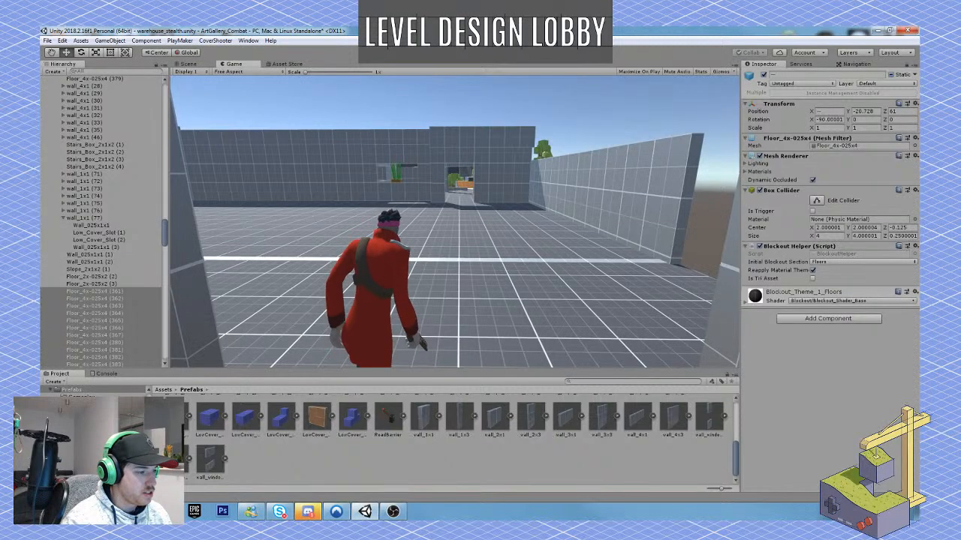
key(space)
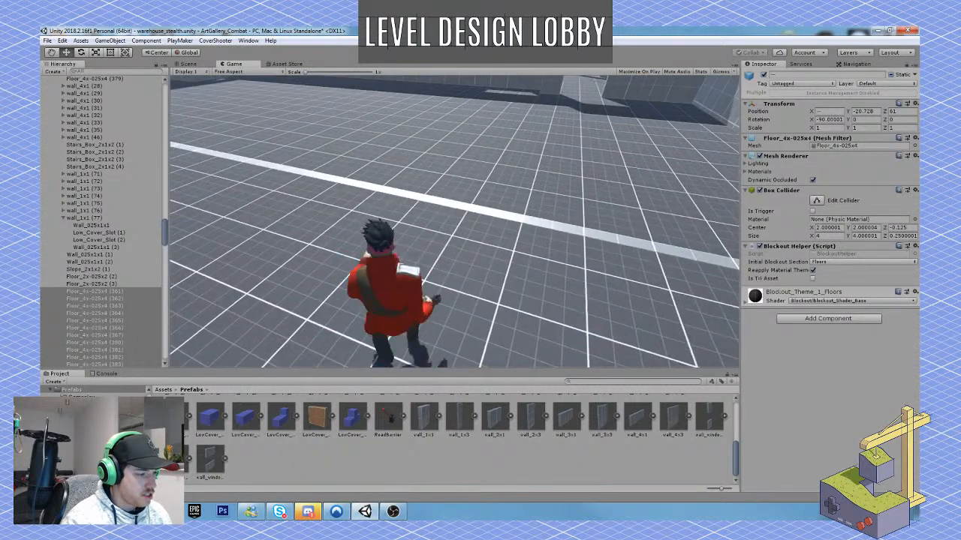
key(w)
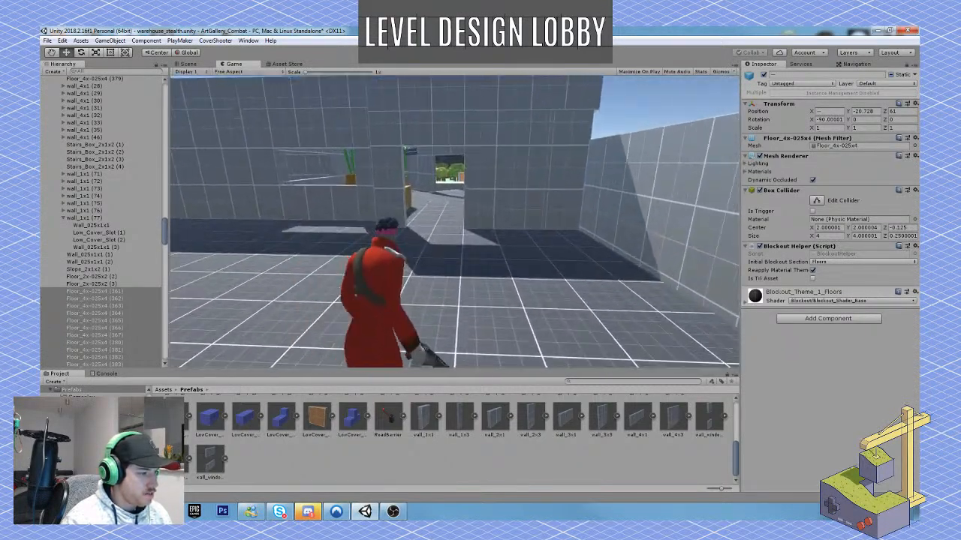
key(w)
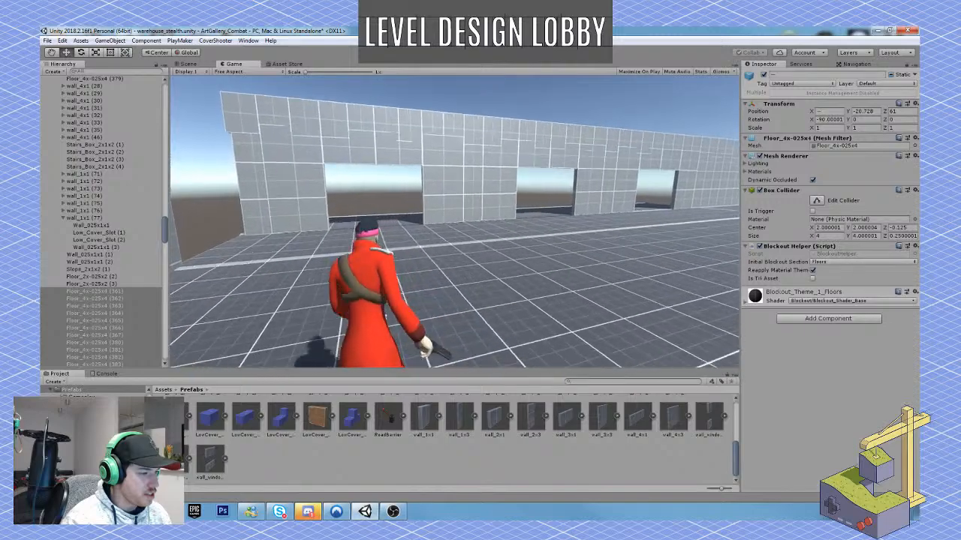
key(w)
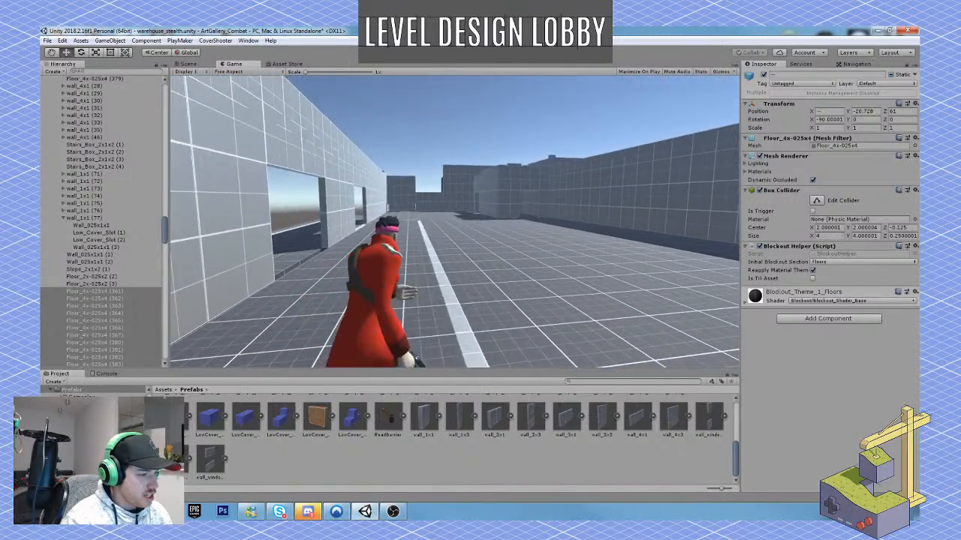
key(w)
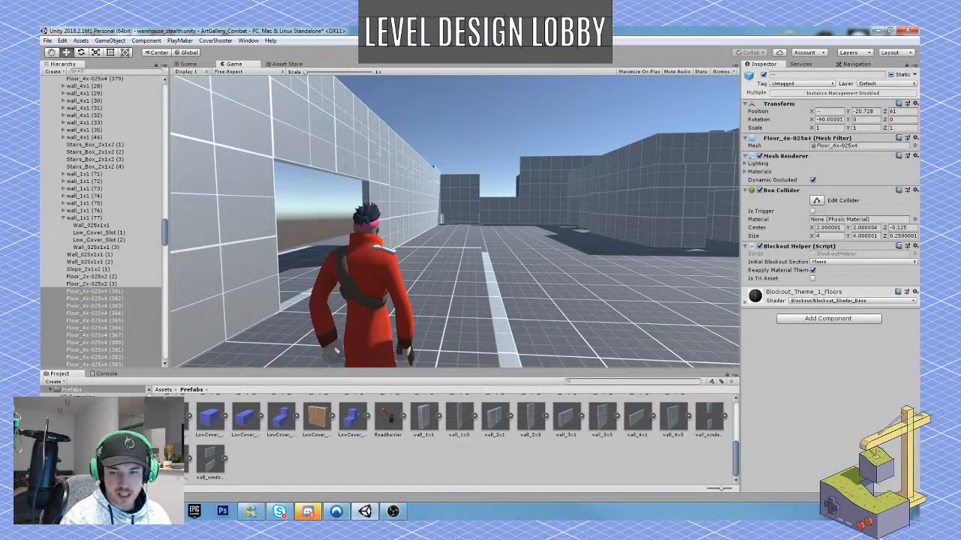
key(ctrl+p)
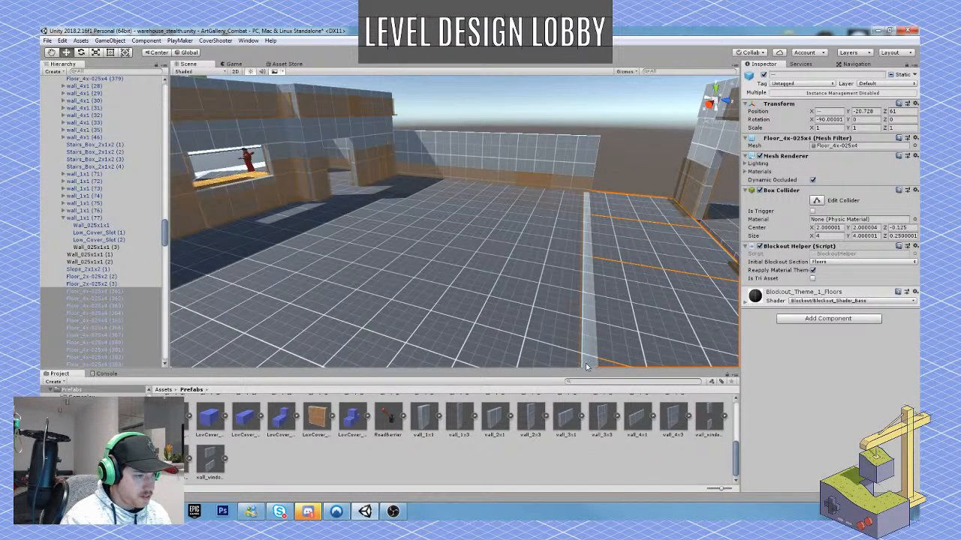
Select the upper and lower end wall pieces at the building's near corner and the parallel wall behind them.
right_drag(587, 366, 555, 237)
click(555, 236)
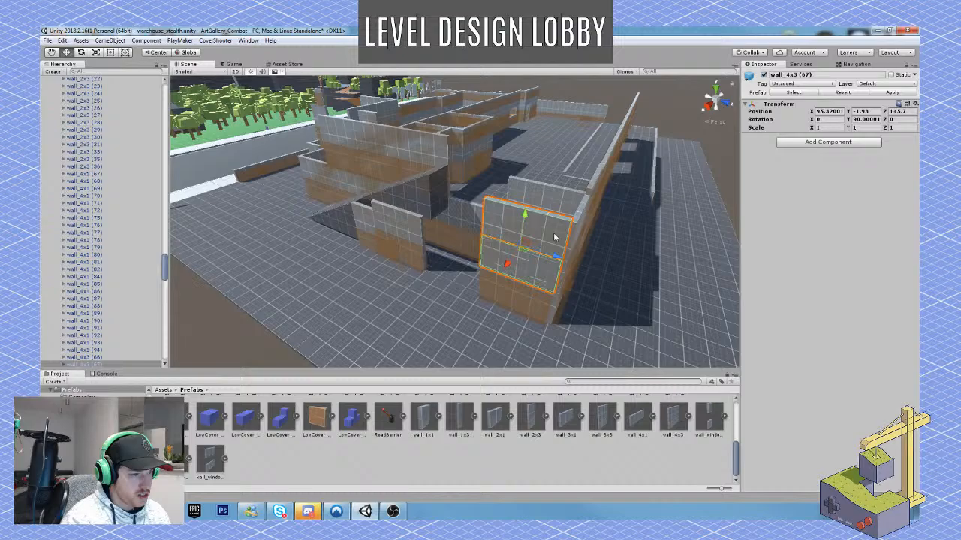
shift+click(524, 297)
right_drag(524, 299, 606, 282)
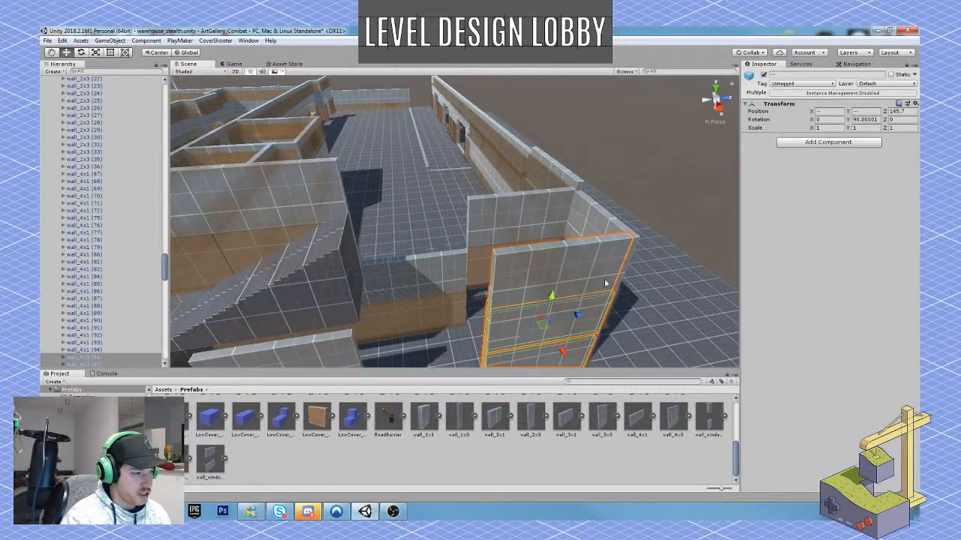
shift+click(506, 213)
right_drag(518, 226, 398, 232)
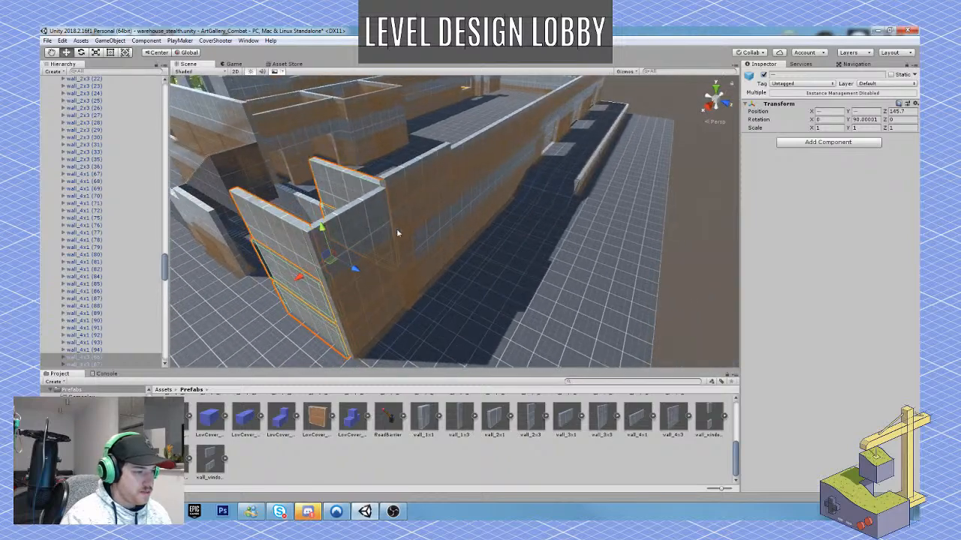
Add the outer wall sections from the building corner and the lower wall sections running up to the ramp to the selection.
shift+click(358, 233)
shift+click(373, 312)
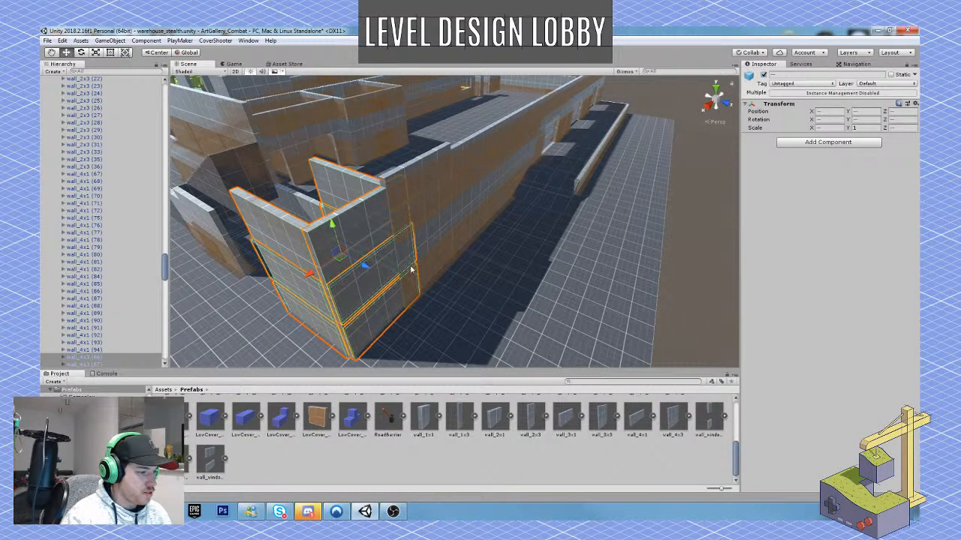
shift+click(429, 239)
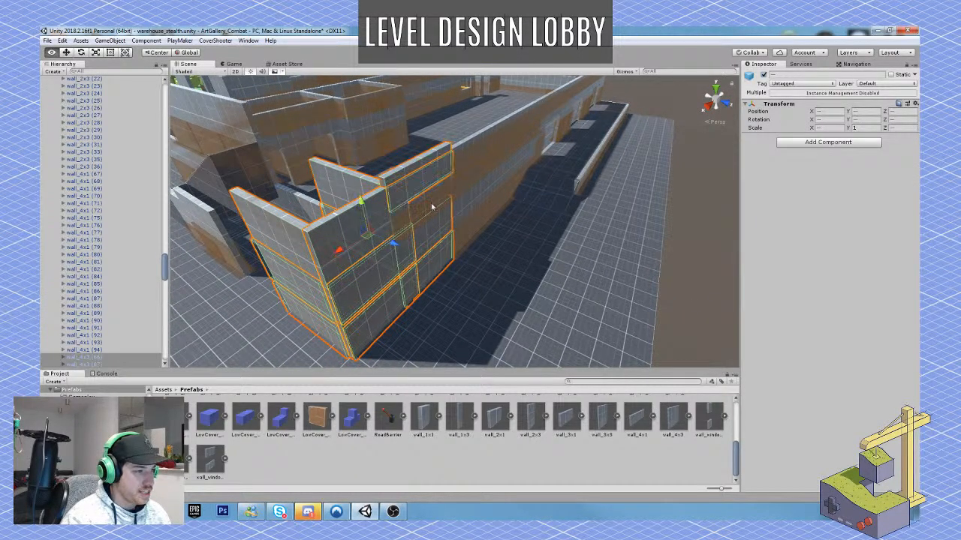
right_drag(424, 163, 343, 206)
shift+click(410, 192)
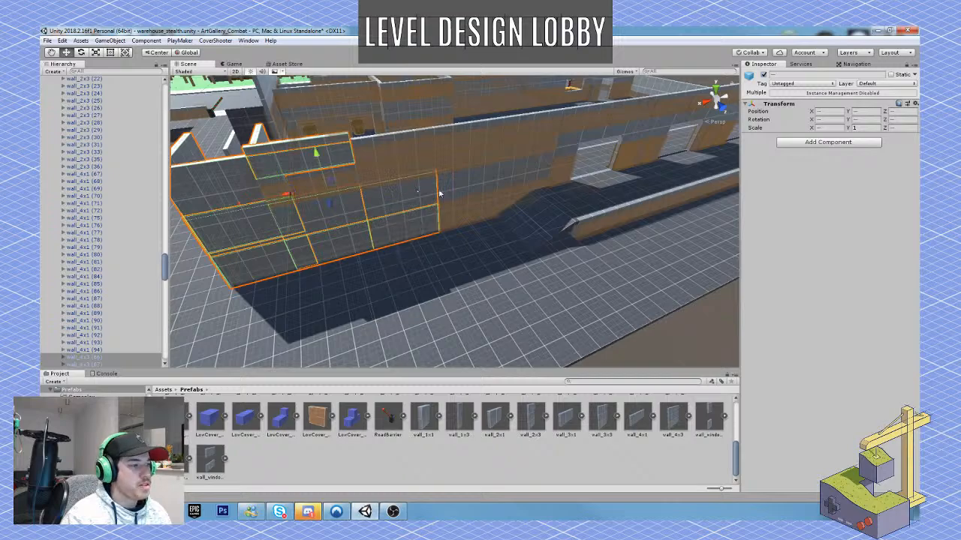
shift+click(447, 187)
shift+click(512, 172)
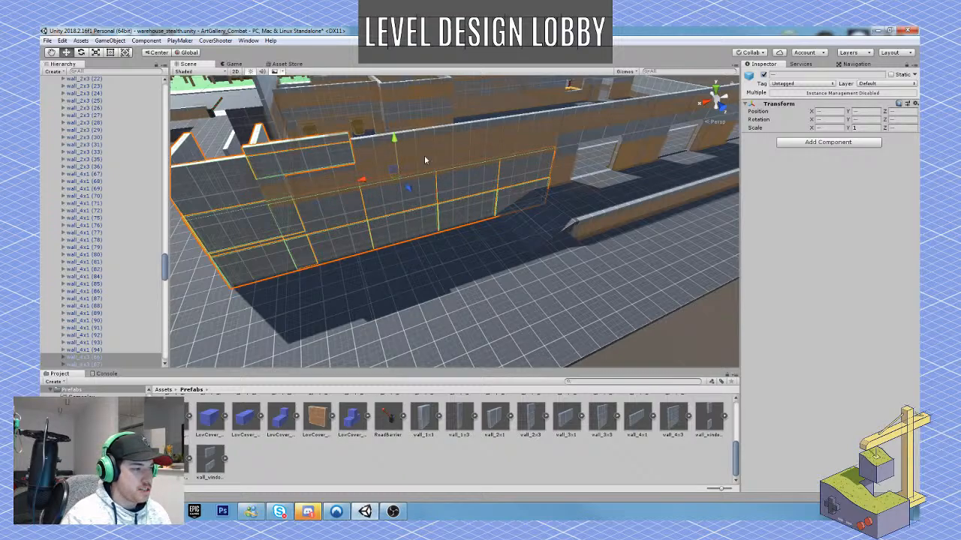
Add the upper and middle wall segments between the building corner and the first loading bay opening to the selection.
shift+click(386, 149)
shift+click(482, 136)
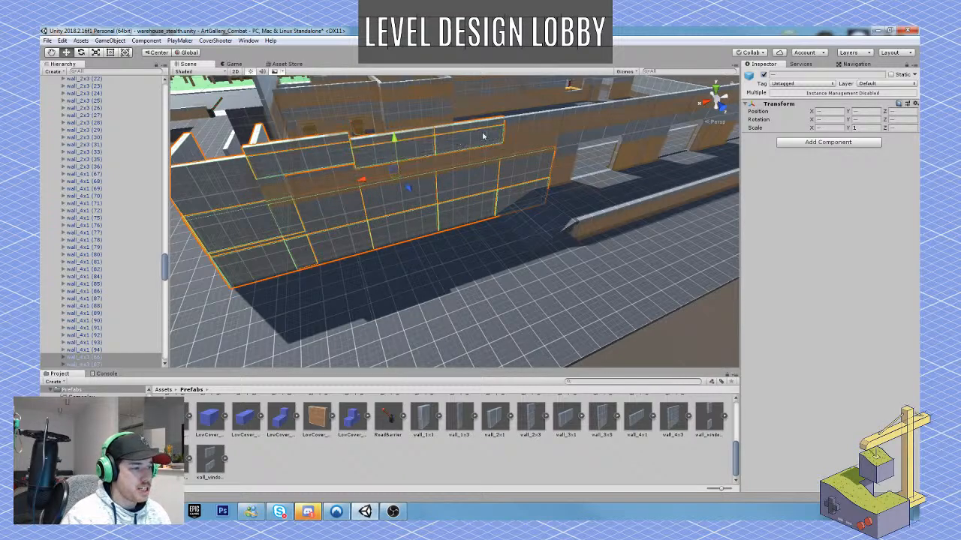
shift+click(538, 144)
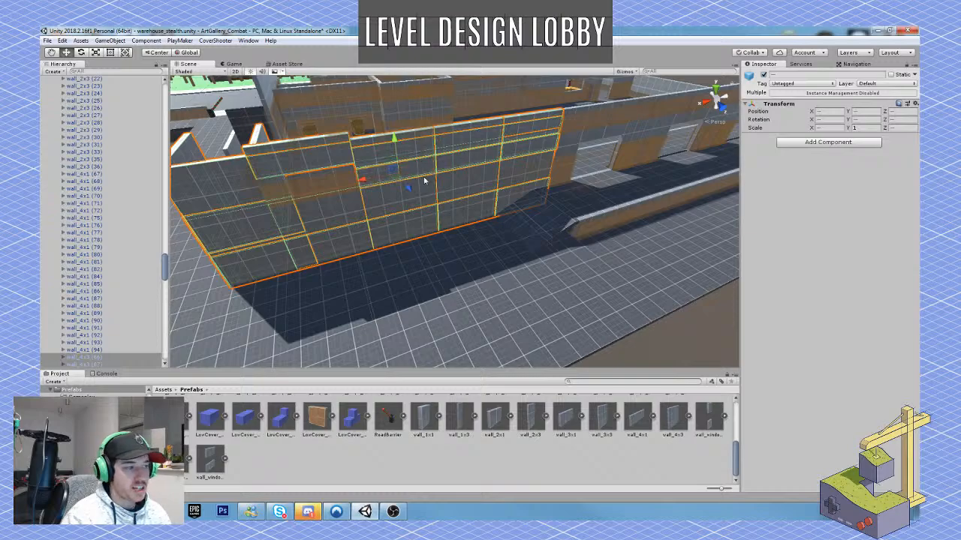
Add the row of upper wall segments running above the loading bay openings to the selection.
mouse_move(346, 182)
alt+mouse_down()
mouse_move(421, 183)
mouse_move(422, 172)
mouse_move(386, 173)
mouse_move(358, 190)
alt+mouse_up()
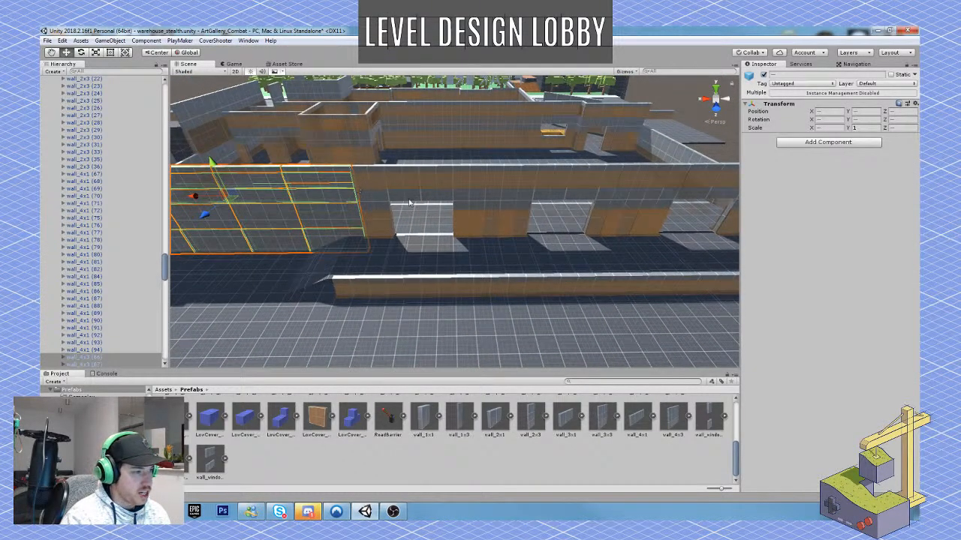
shift+click(376, 174)
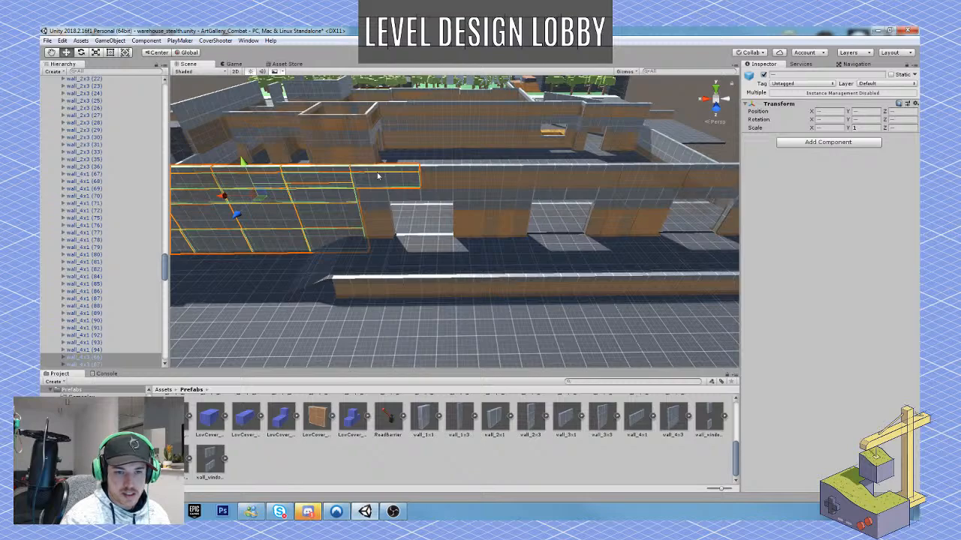
alt+drag(456, 204, 471, 197)
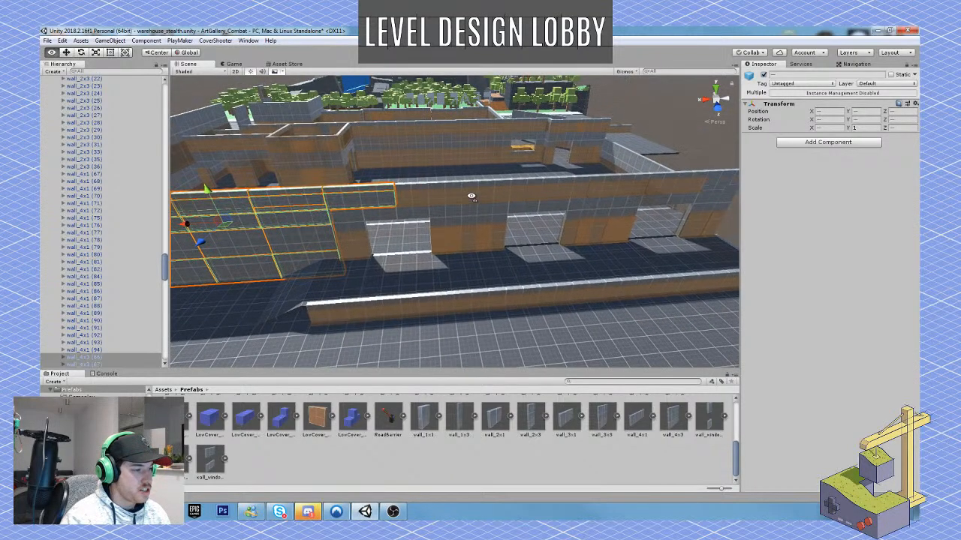
shift+click(430, 187)
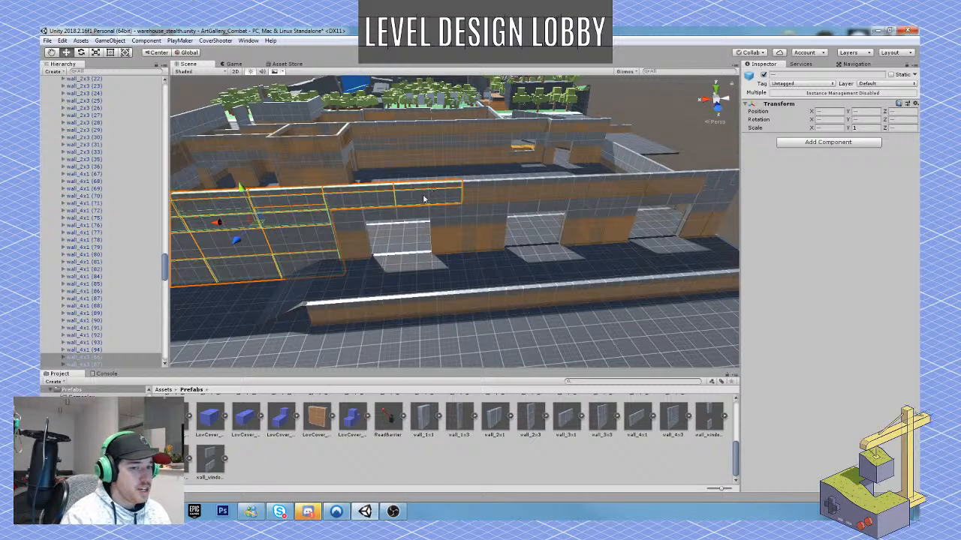
shift+click(499, 183)
shift+click(563, 183)
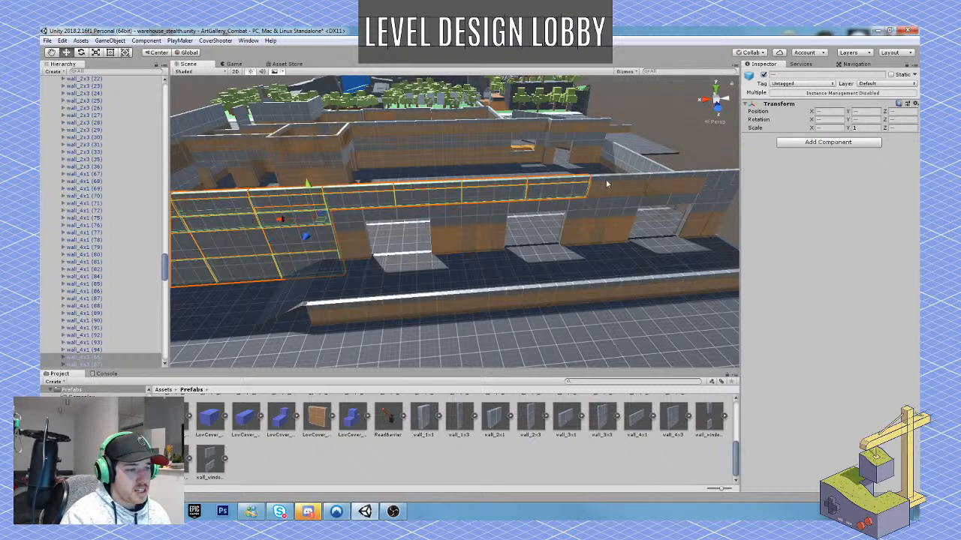
shift+click(619, 184)
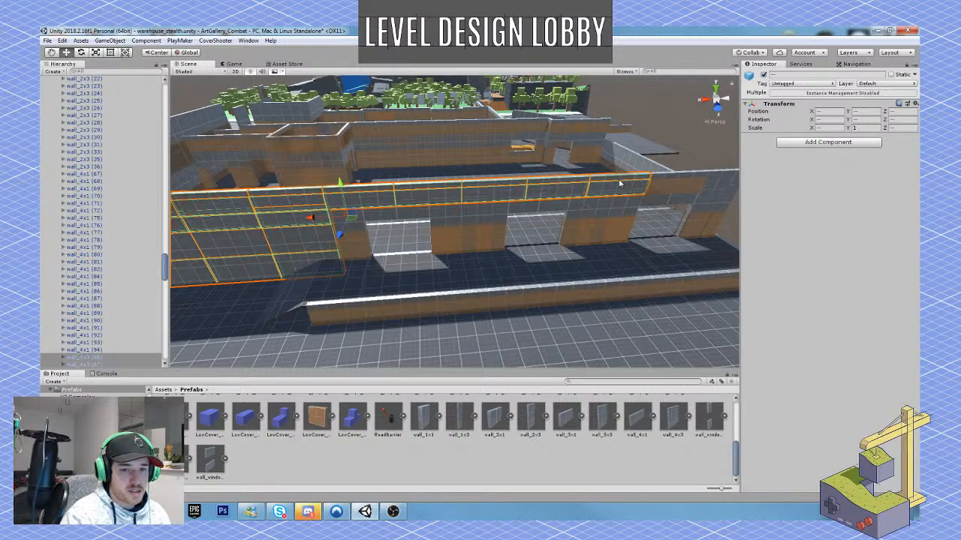
shift+click(676, 183)
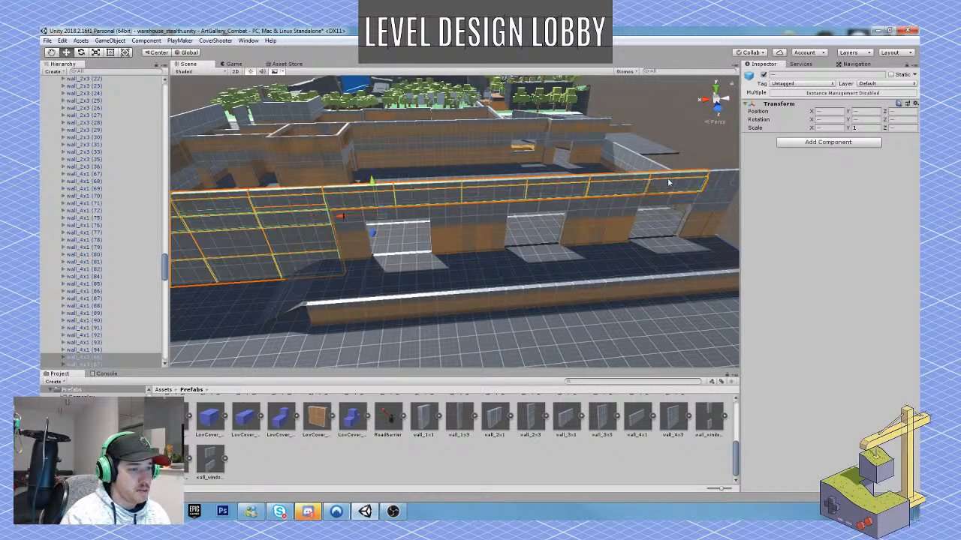
Add the wall pieces at the far end and the wall sections between the loading bay openings to the selection.
shift+click(720, 186)
shift+click(711, 199)
shift+click(726, 203)
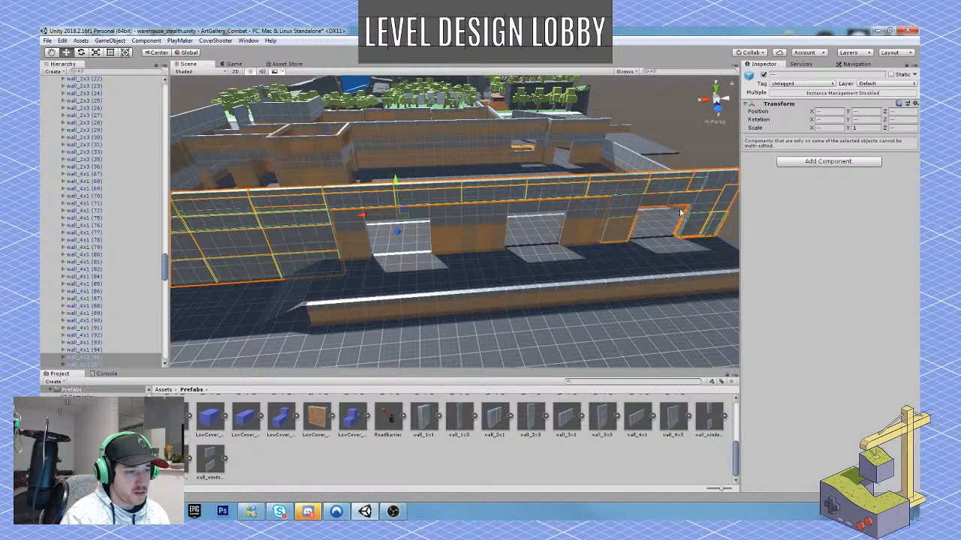
shift+click(578, 209)
shift+click(601, 209)
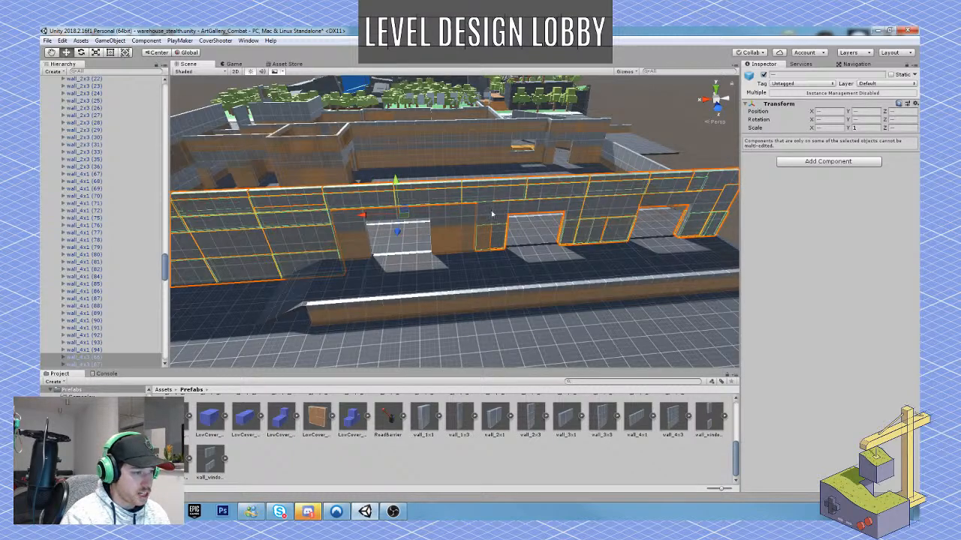
shift+click(461, 213)
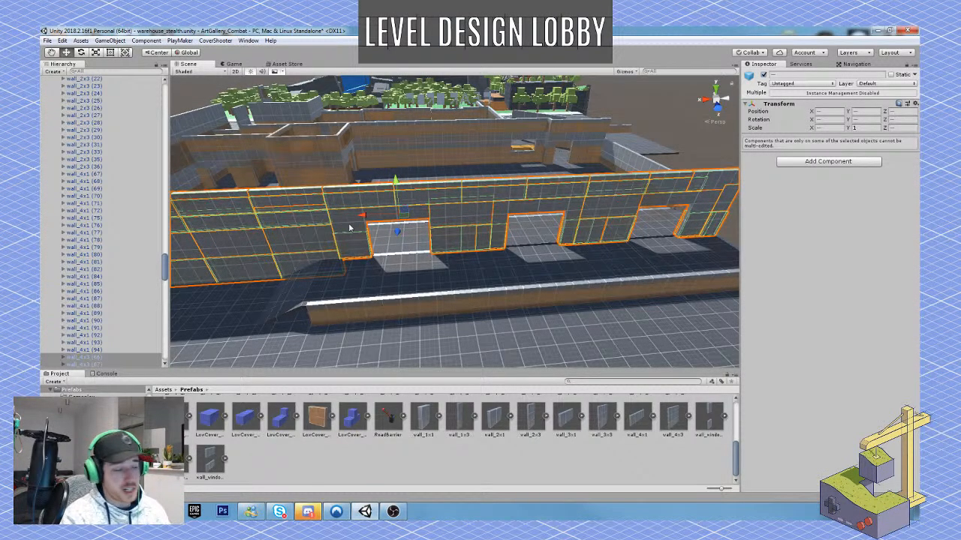
Add the ramp pieces at the near end of the loading dock to the selection.
key(w)
right_drag(378, 284, 429, 298)
key(s)
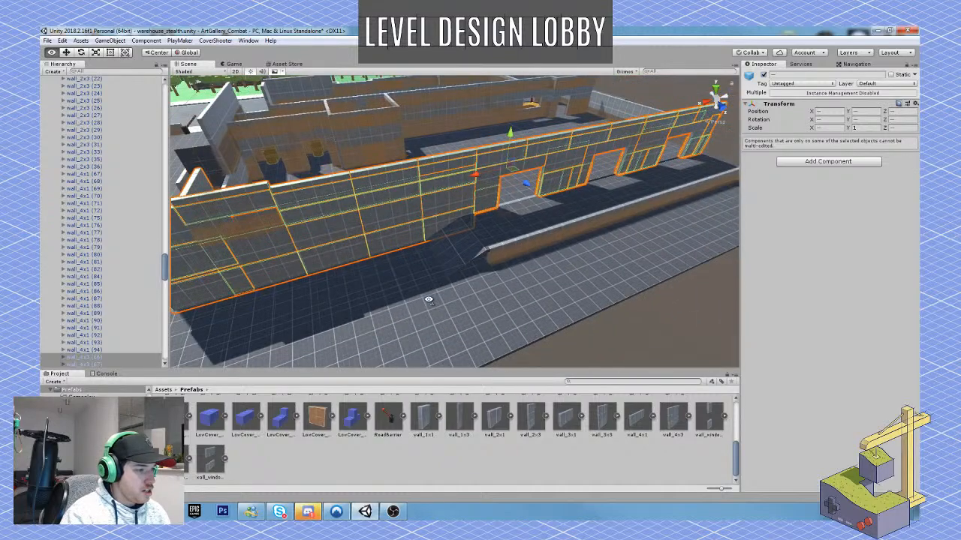
shift+click(463, 250)
shift+click(450, 242)
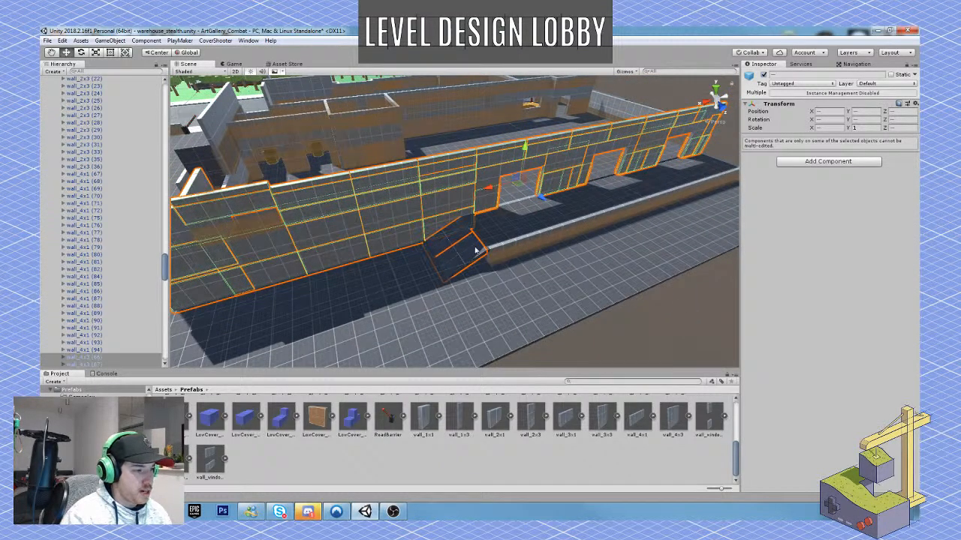
Add the loading dock's floor tiles from the top of the ramp to the dock's far end to the selection.
key(w)
mouse_move(475, 249)
right_down()
mouse_move(497, 236)
mouse_move(482, 245)
right_up()
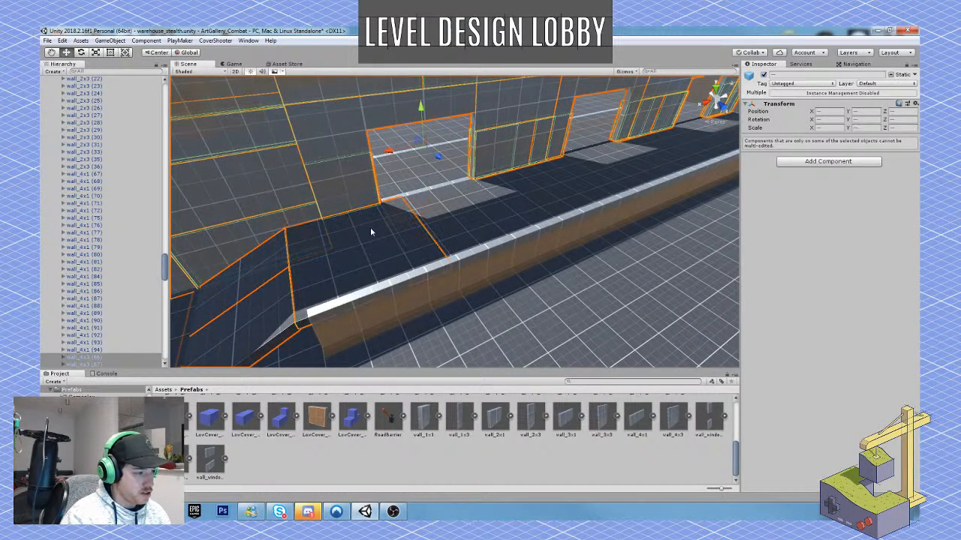
shift+click(456, 219)
right_drag(533, 192, 581, 197)
shift+click(488, 281)
shift+click(540, 252)
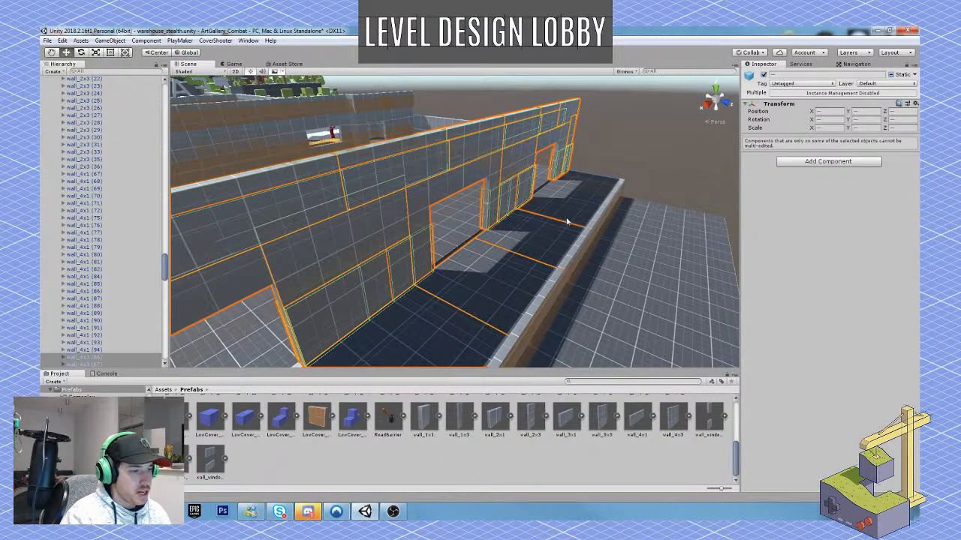
shift+click(578, 210)
shift+click(597, 193)
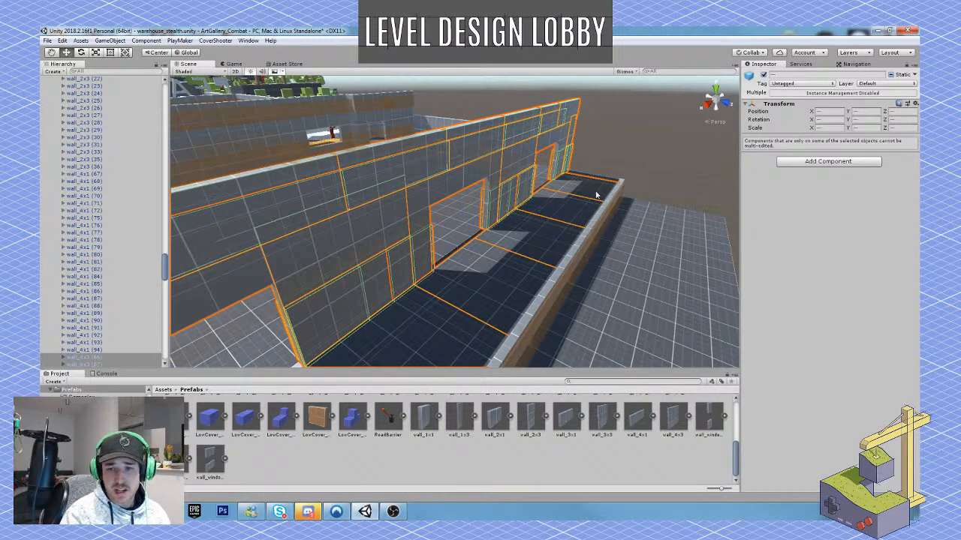
Add the low wall at the dock's far end and the low wall segments along its outer edge to the selection.
right_drag(597, 195, 343, 200)
shift+click(491, 184)
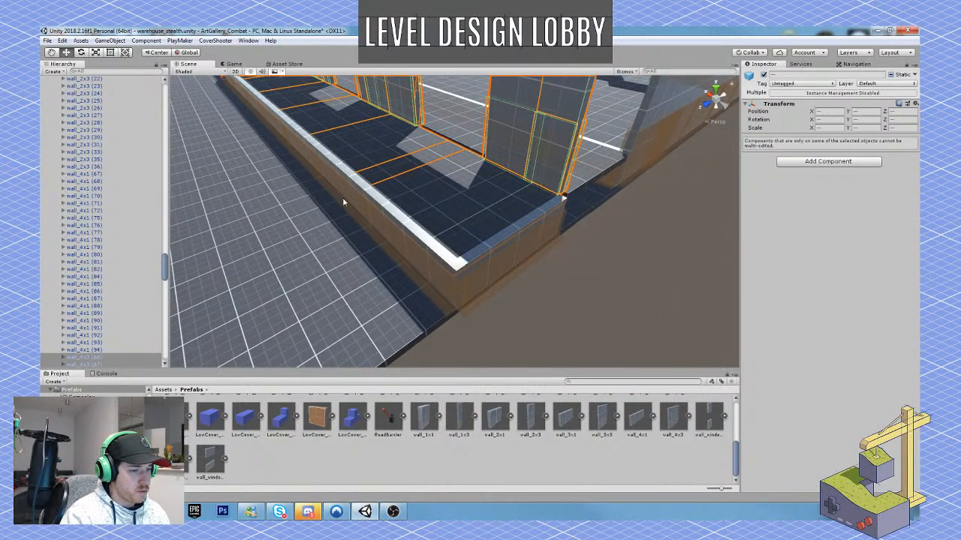
shift+click(503, 237)
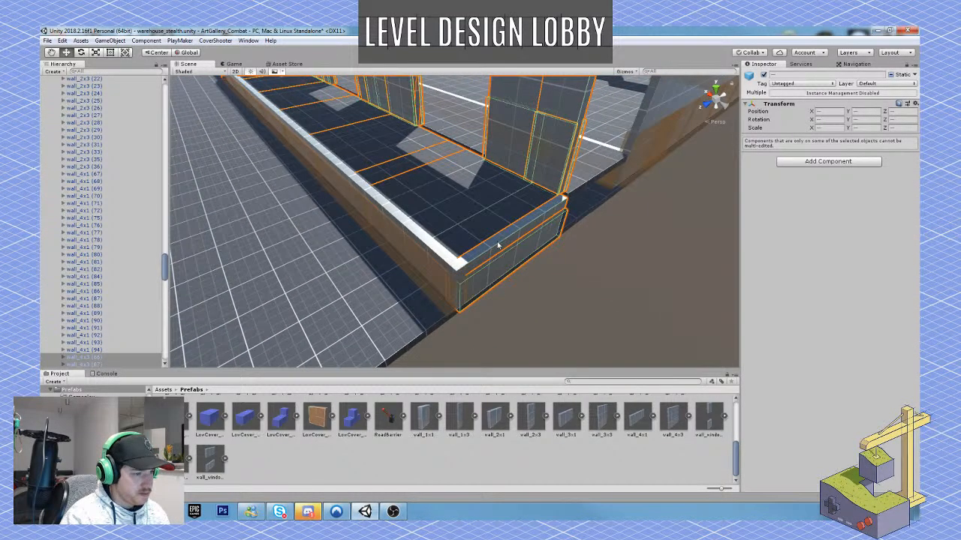
shift+click(437, 257)
right_drag(360, 188, 351, 207)
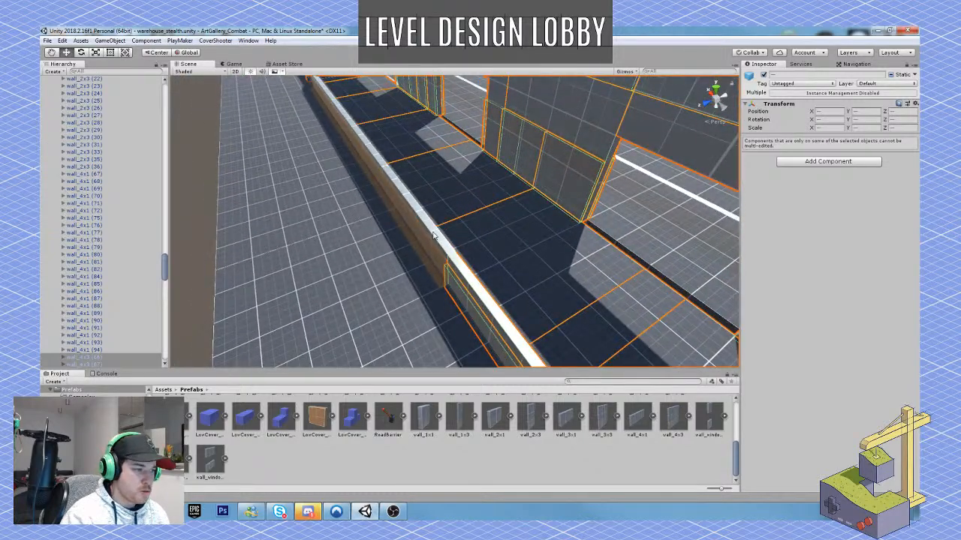
shift+click(435, 235)
shift+click(363, 147)
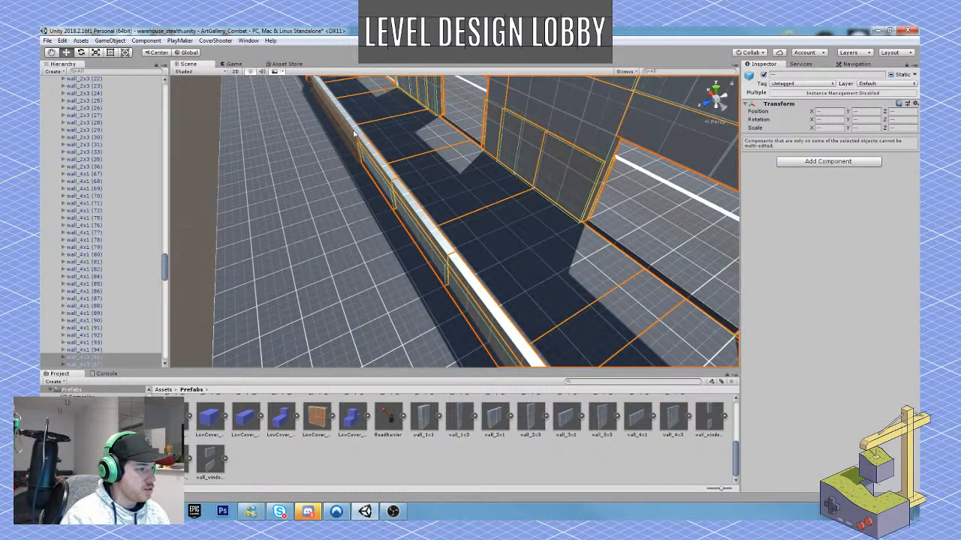
shift+click(351, 134)
shift+click(332, 102)
Move the selected loading bay wall, ramp and dock farther outward from the warehouse.
right_drag(327, 177, 337, 119)
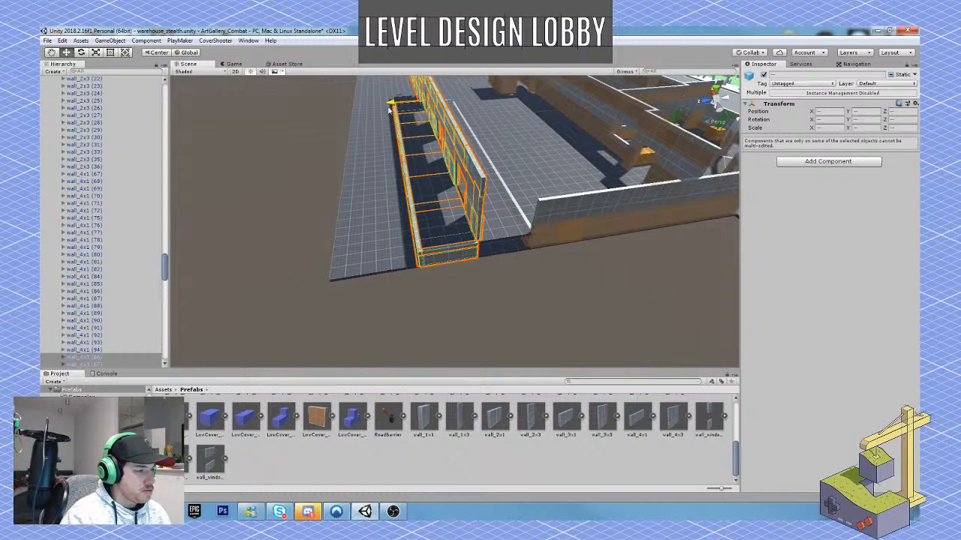
drag(391, 108, 377, 116)
right_drag(365, 182, 371, 173)
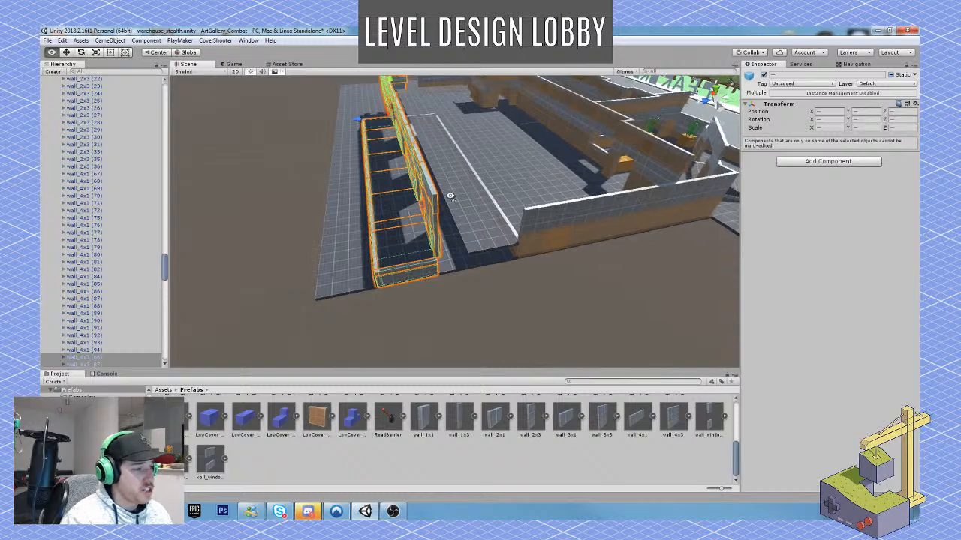
Select the first five floor tiles in the outermost storage floor row beside the loading bay wall.
key(w)
key(d)
right_drag(448, 196, 467, 265)
click(453, 237)
shift+click(482, 238)
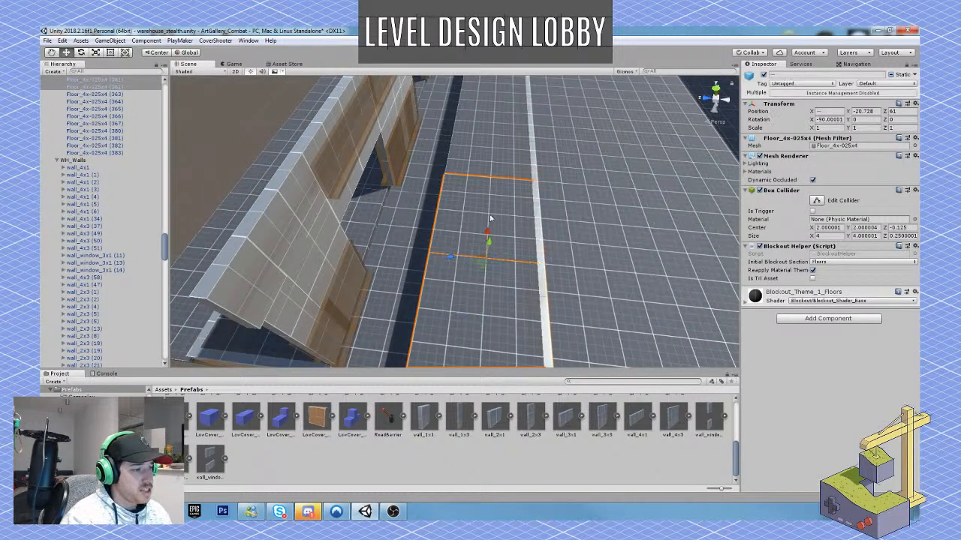
right_drag(492, 218, 495, 196)
shift+click(481, 157)
shift+click(483, 132)
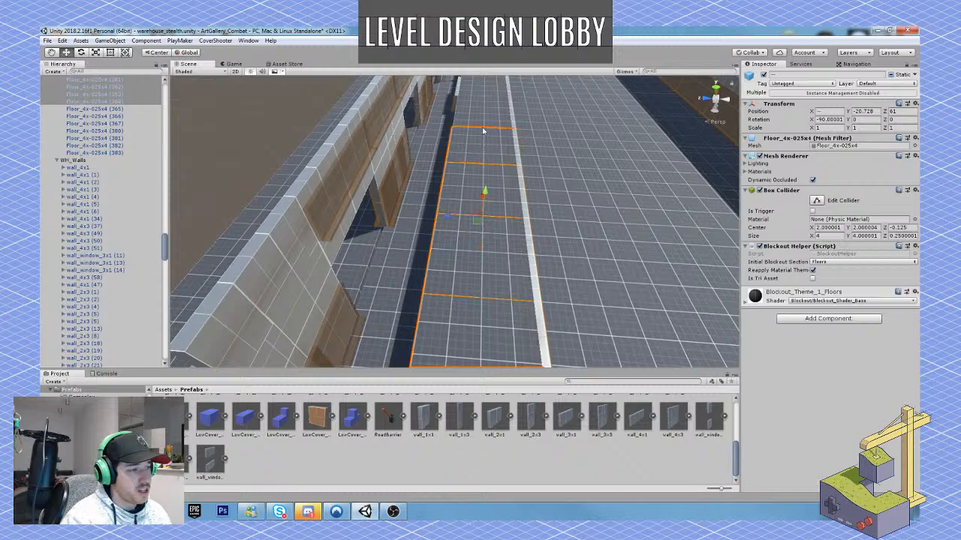
shift+click(487, 119)
Add the remaining tiles of the outermost storage floor row, up to the opposite end wall, to the selection.
right_drag(480, 151, 471, 215)
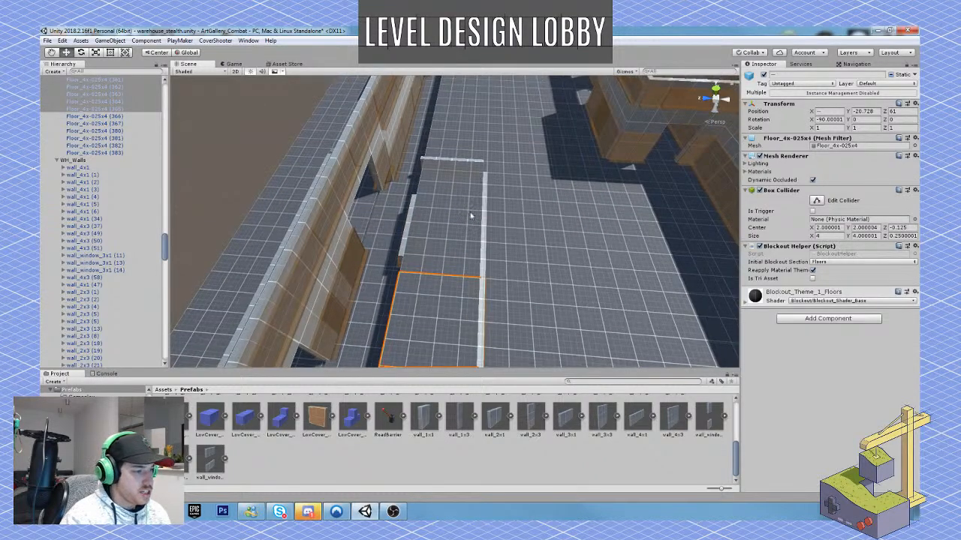
shift+click(471, 216)
shift+click(466, 173)
shift+click(468, 141)
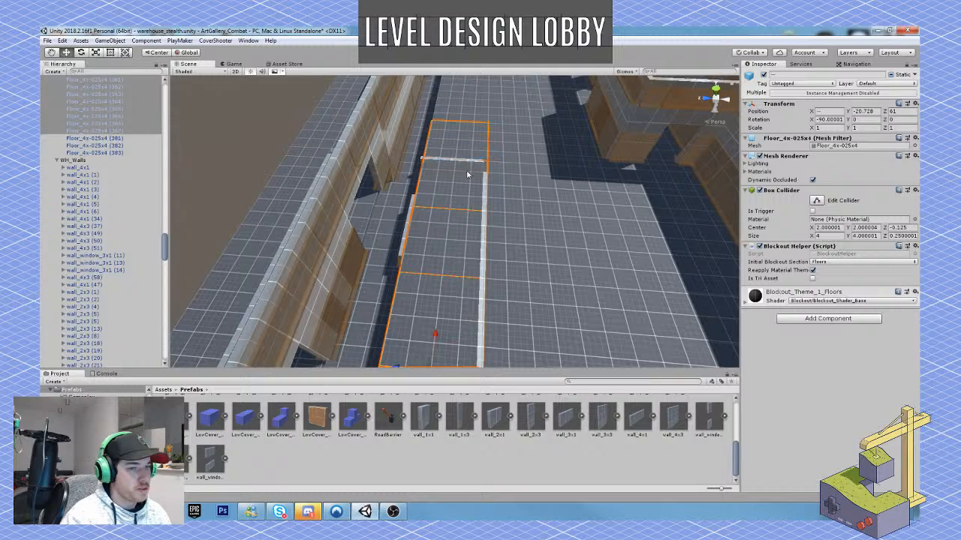
right_drag(468, 163, 466, 187)
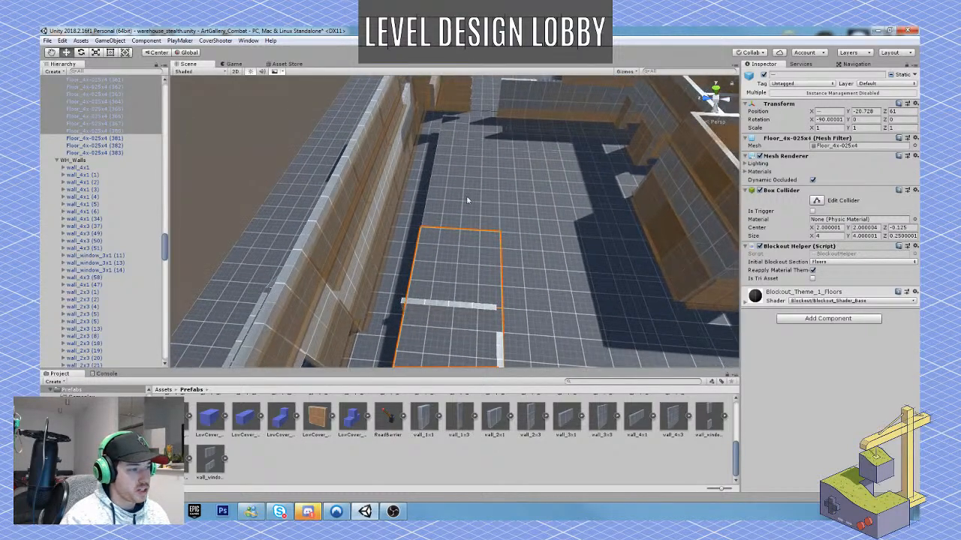
shift+click(461, 176)
shift+click(455, 158)
shift+click(461, 125)
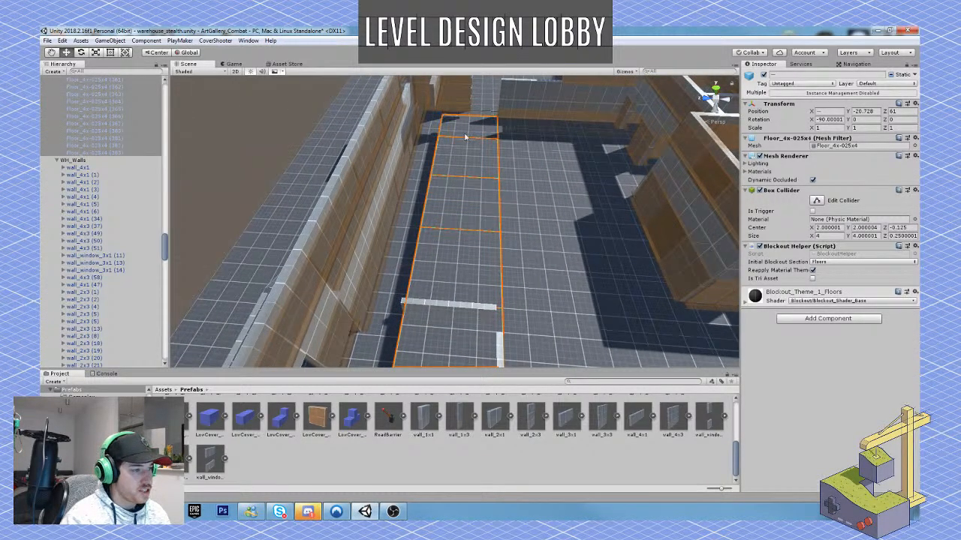
Duplicate the selected floor row and move the copy outward to fill the gap up to the loading bay wall.
right_drag(461, 125, 208, 176)
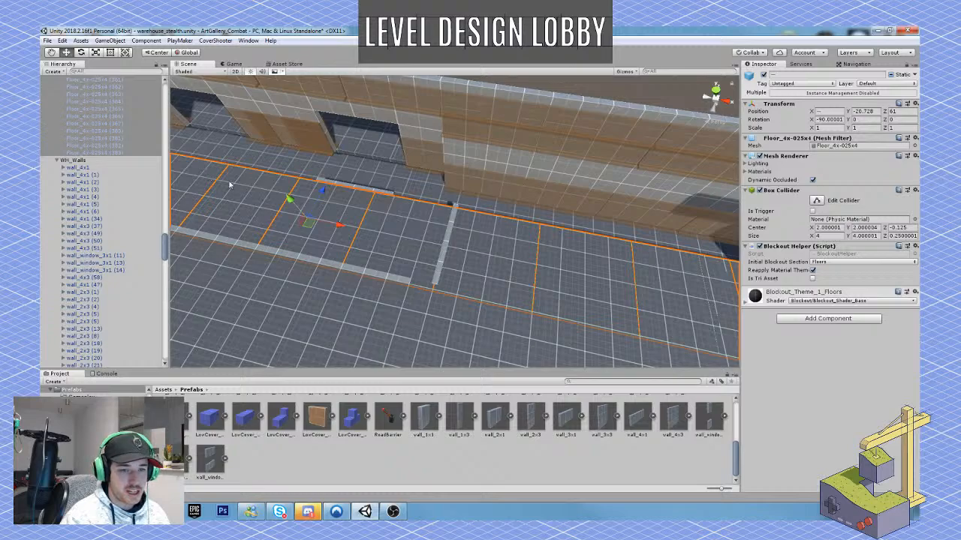
right_drag(359, 207, 210, 177)
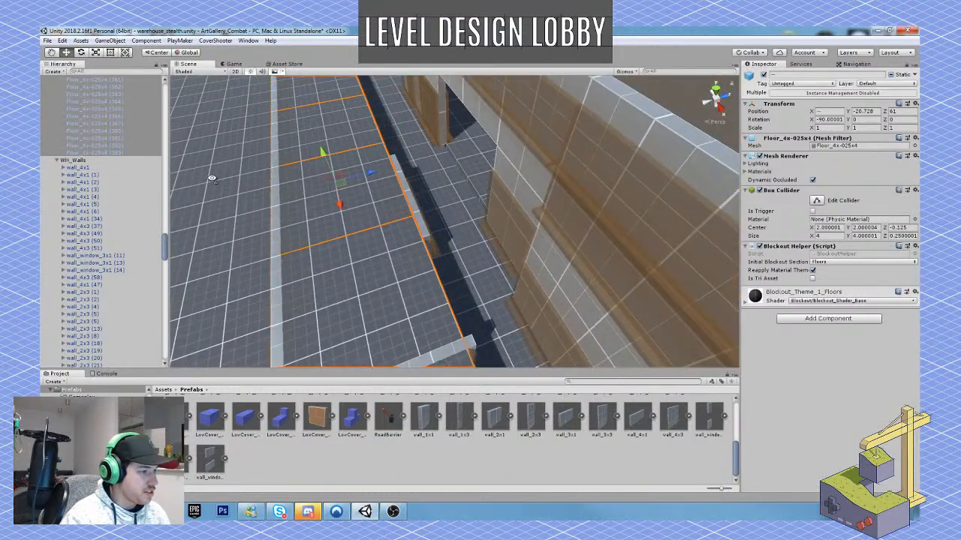
key(ctrl+d)
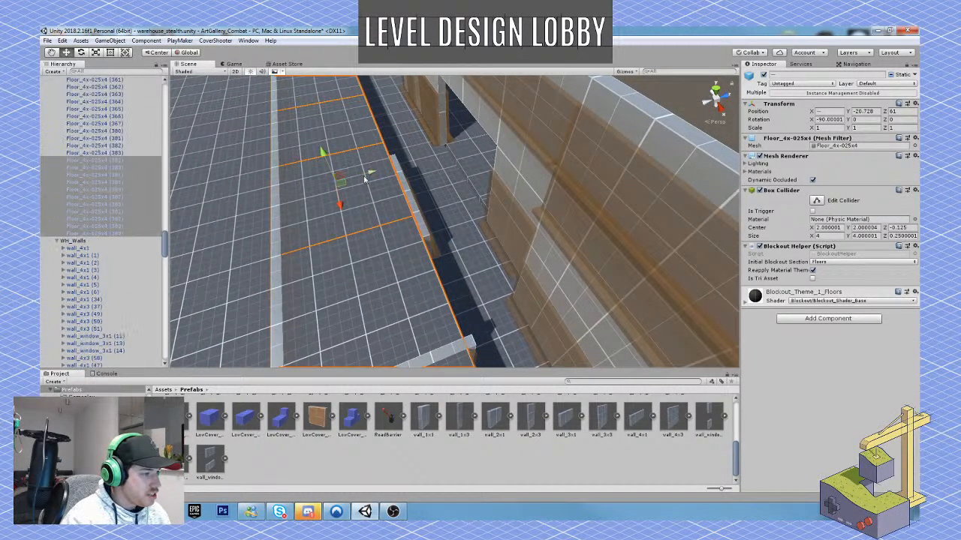
drag(368, 174, 463, 163)
Select the two dock floor tiles next to the ramp and shift them outward to Z 67.98.
key(d)
right_drag(463, 163, 379, 216)
click(395, 195)
shift+click(382, 217)
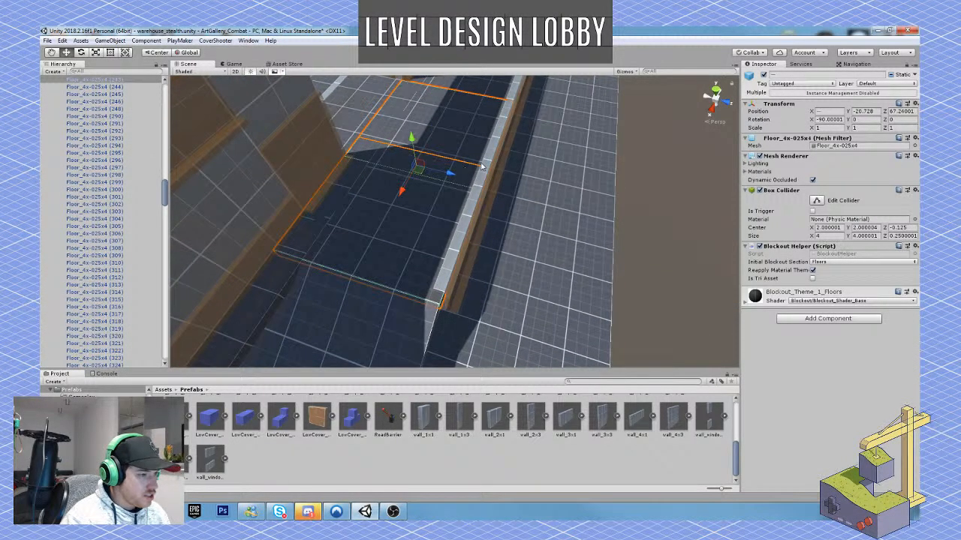
drag(448, 175, 475, 182)
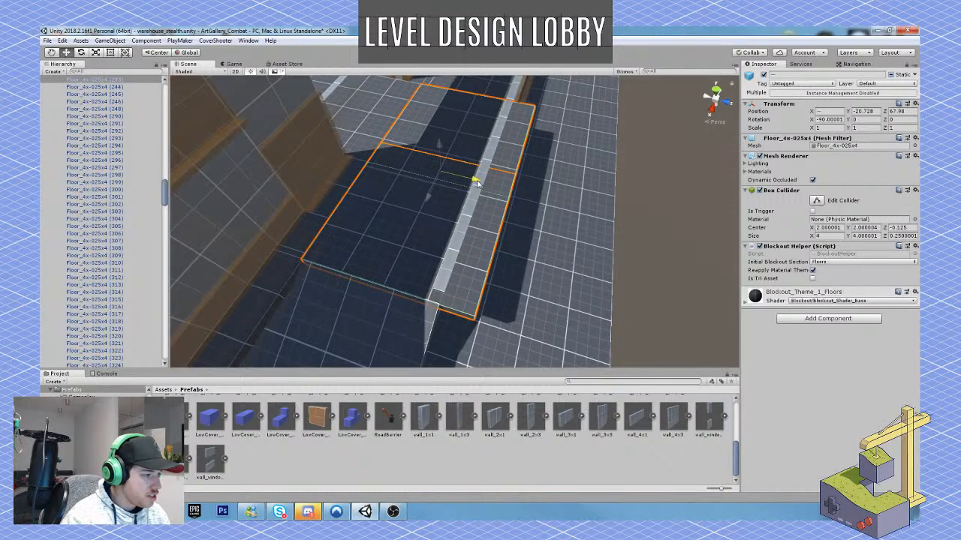
right_drag(475, 182, 406, 247)
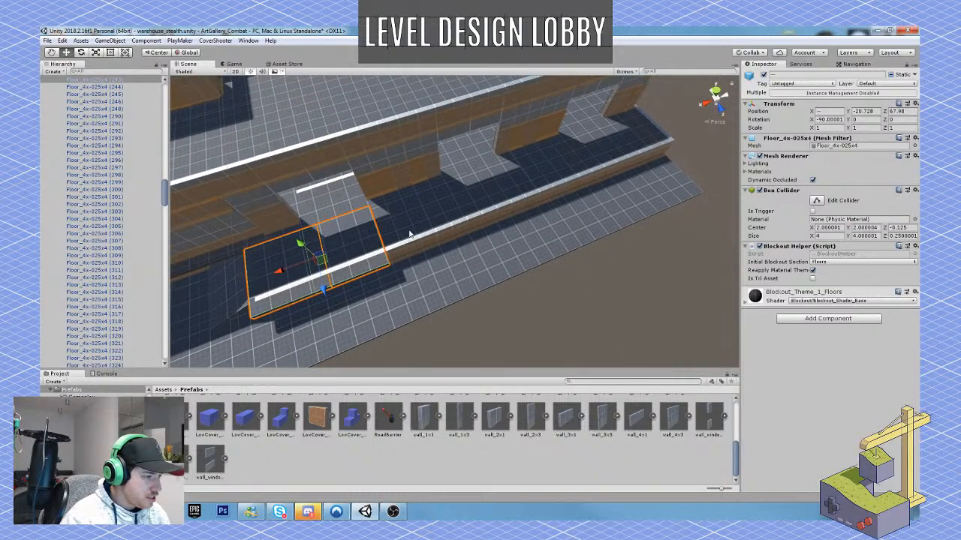
Select the remaining dock floor tiles in the outer row, from beside the shifted pair to the dock's far end.
click(416, 229)
shift+click(481, 197)
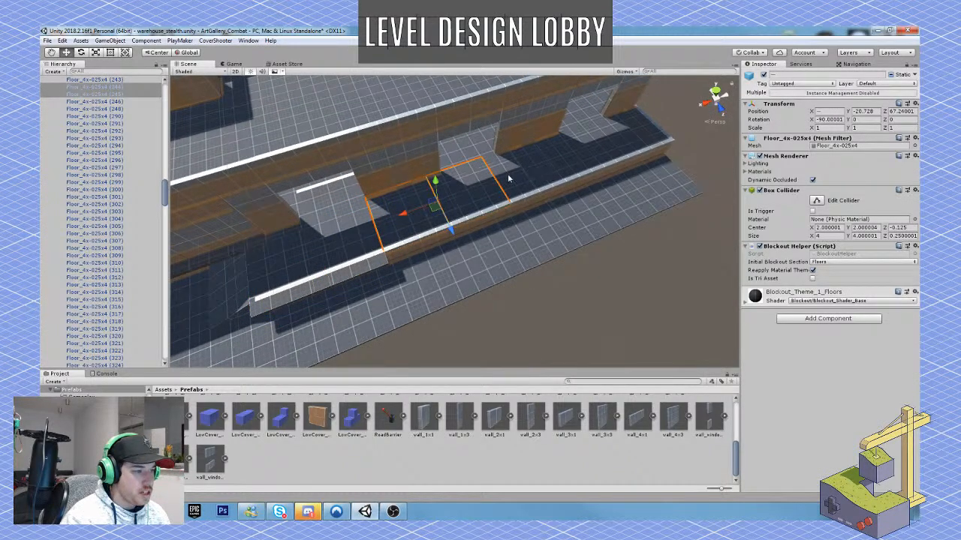
shift+click(546, 168)
shift+click(562, 161)
shift+click(619, 144)
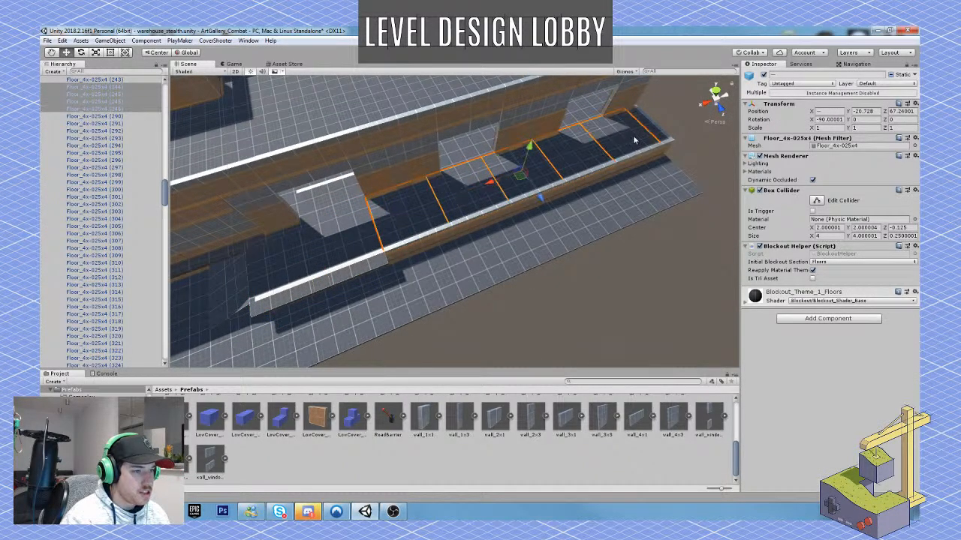
shift+click(642, 142)
Snap the selected dock floor tiles outward to Z 67.98, aligned with the outer corner of the already shifted pair, and clear the selection.
right_drag(483, 207, 575, 212)
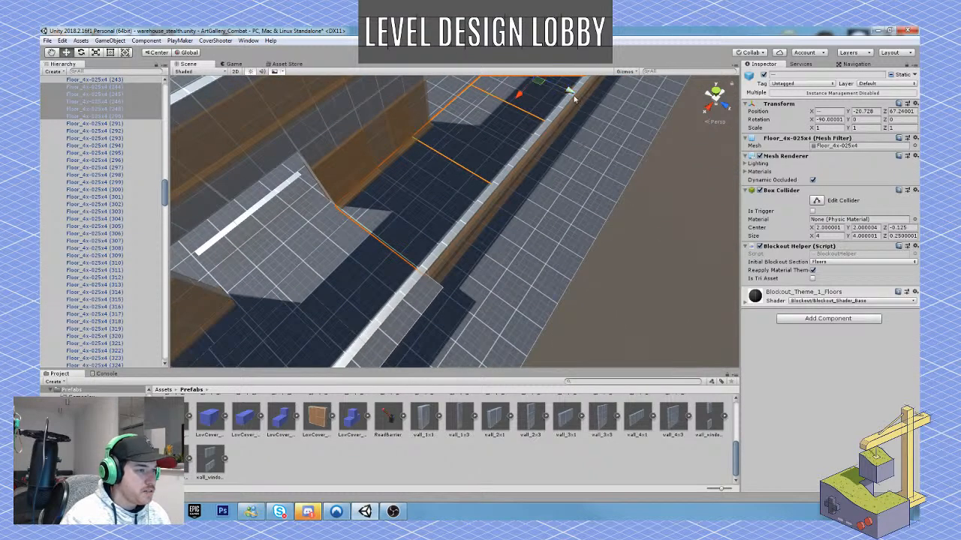
ctrl+drag(572, 92, 587, 100)
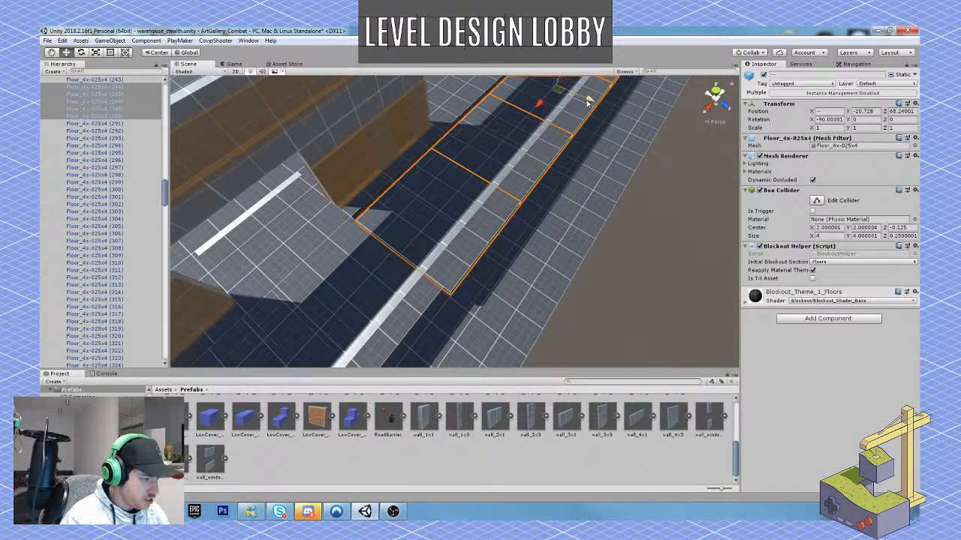
key(ctrl+z)
drag(569, 92, 572, 94)
right_drag(510, 202, 354, 229)
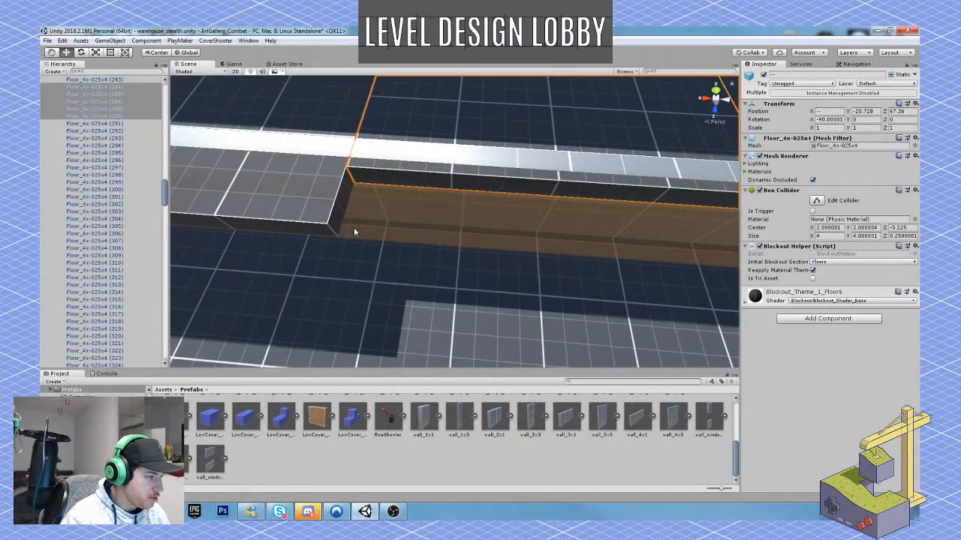
key(v)
drag(348, 167, 333, 228)
scroll(373, 198, down, 7)
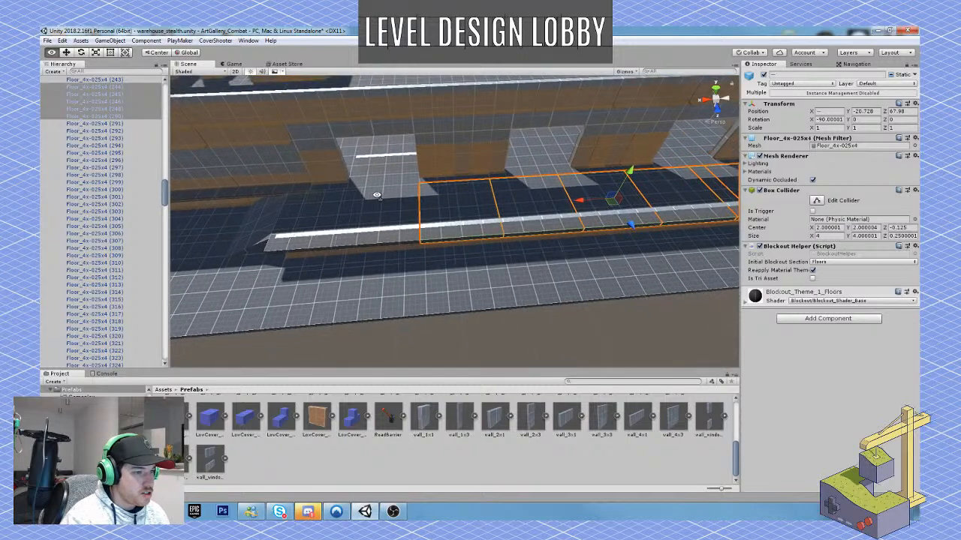
right_drag(374, 196, 636, 194)
click(636, 194)
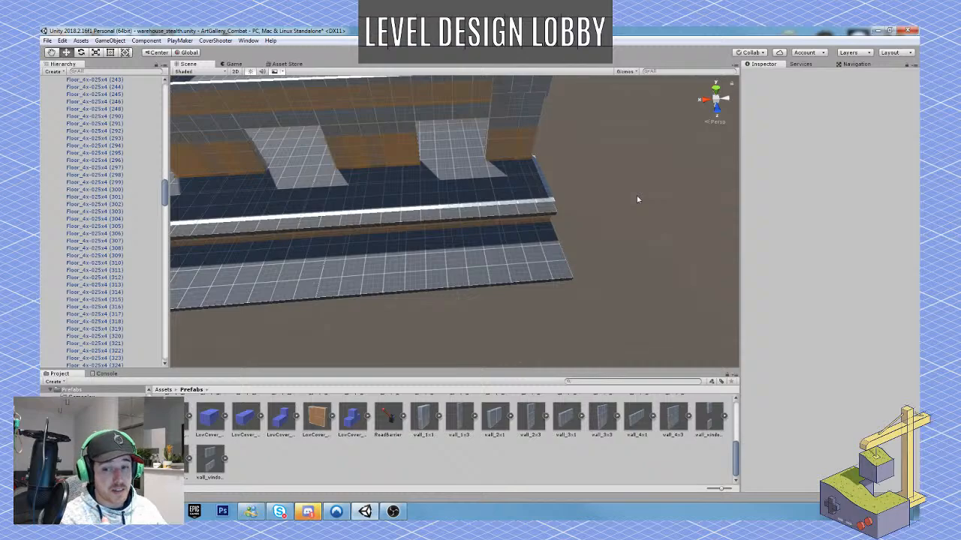
click(893, 512)
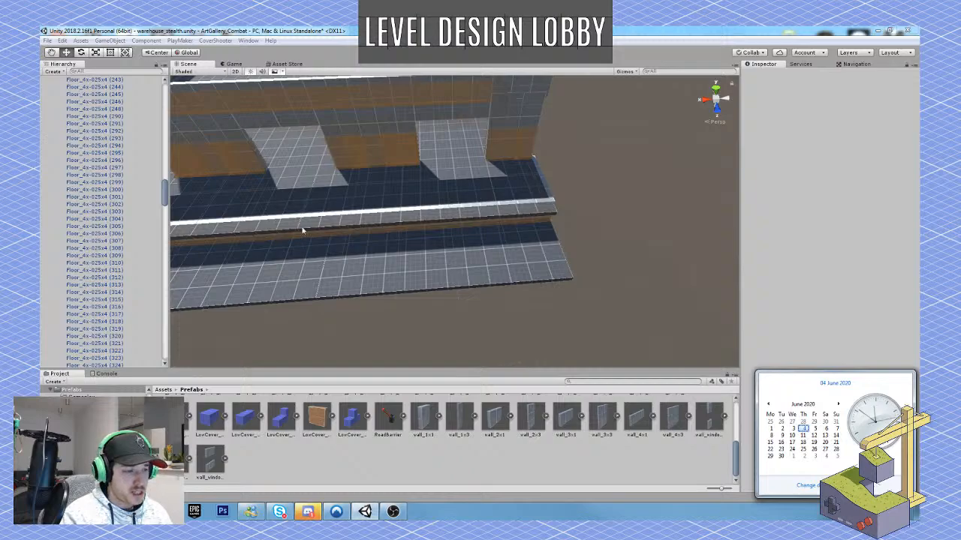
Select all low wall segments along the dock's front edge and move them outward to Z 68.25.
right_drag(435, 241, 370, 157)
key(w)
click(469, 186)
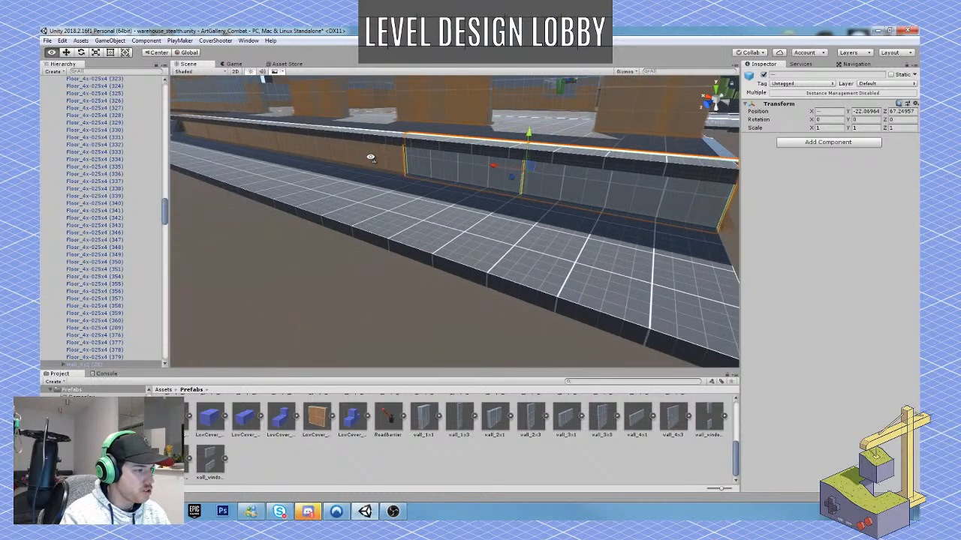
shift+click(367, 156)
shift+click(322, 150)
shift+click(240, 138)
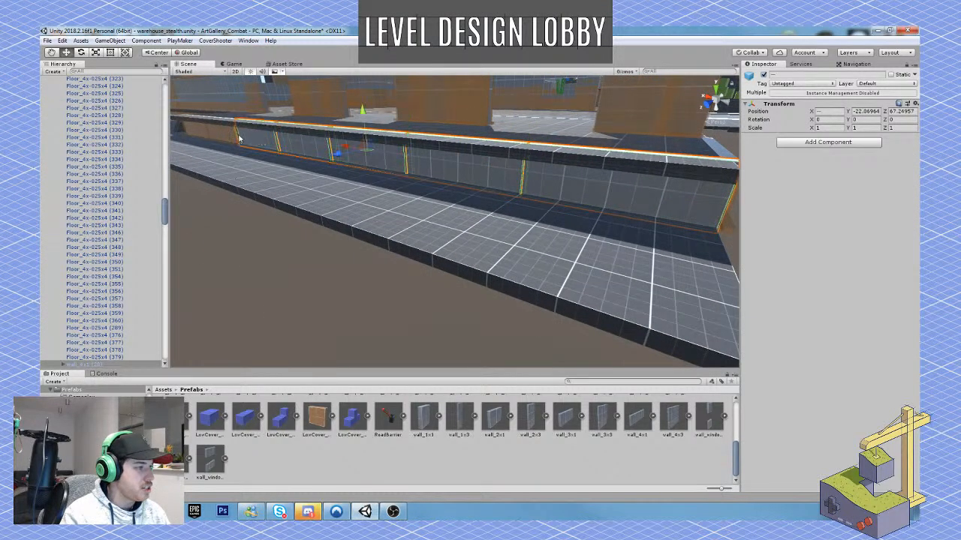
right_drag(240, 138, 537, 196)
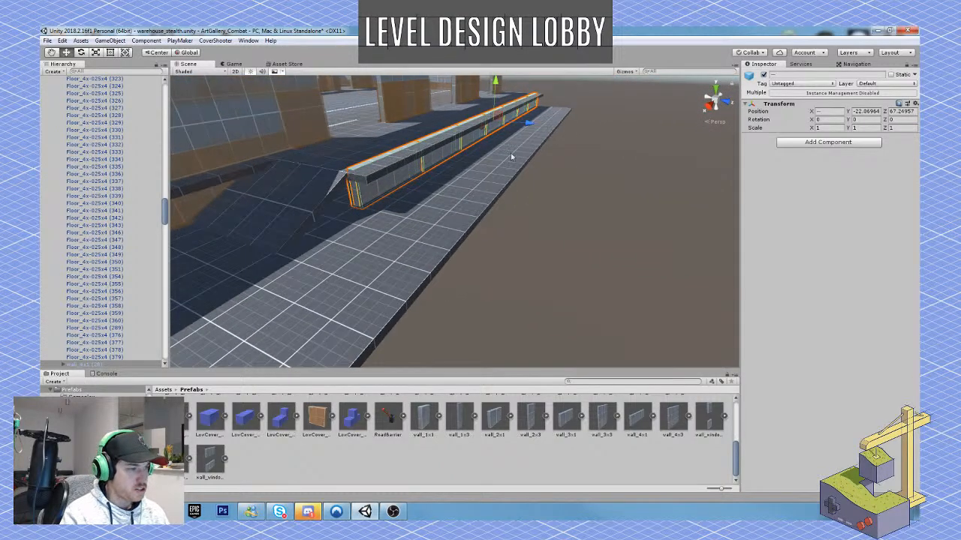
drag(528, 122, 538, 124)
right_drag(538, 125, 403, 216)
Snap the low wall piece beside the ramp to the outer corner of the dock floor.
click(428, 192)
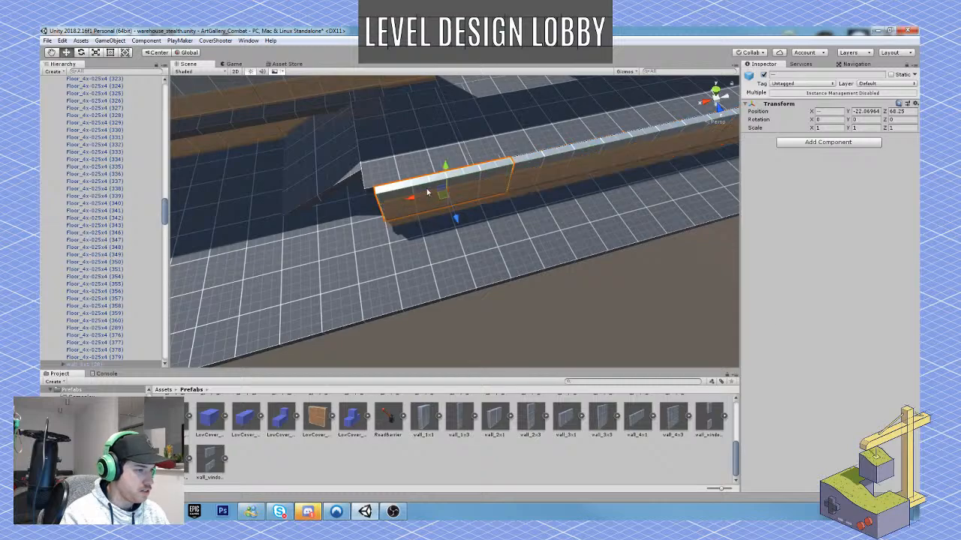
drag(414, 201, 404, 202)
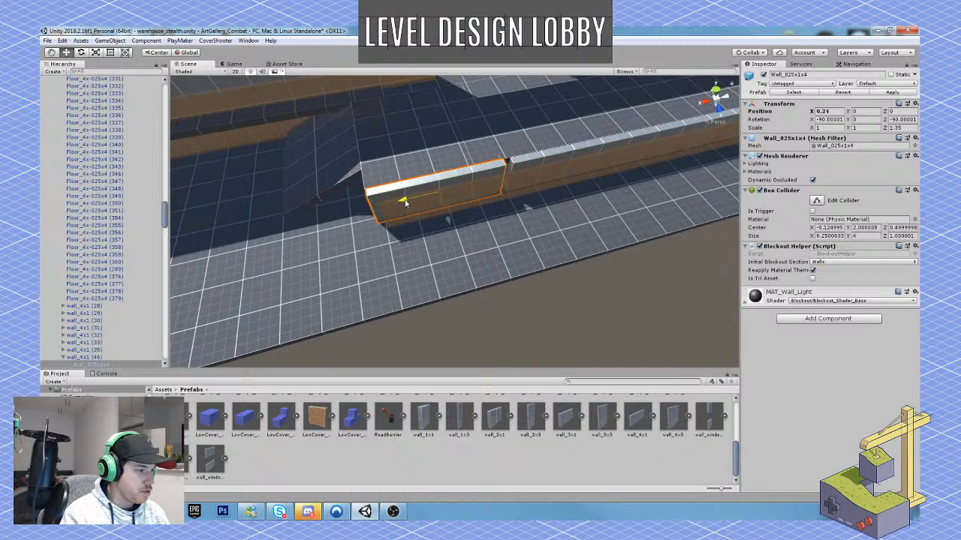
right_drag(404, 201, 416, 186)
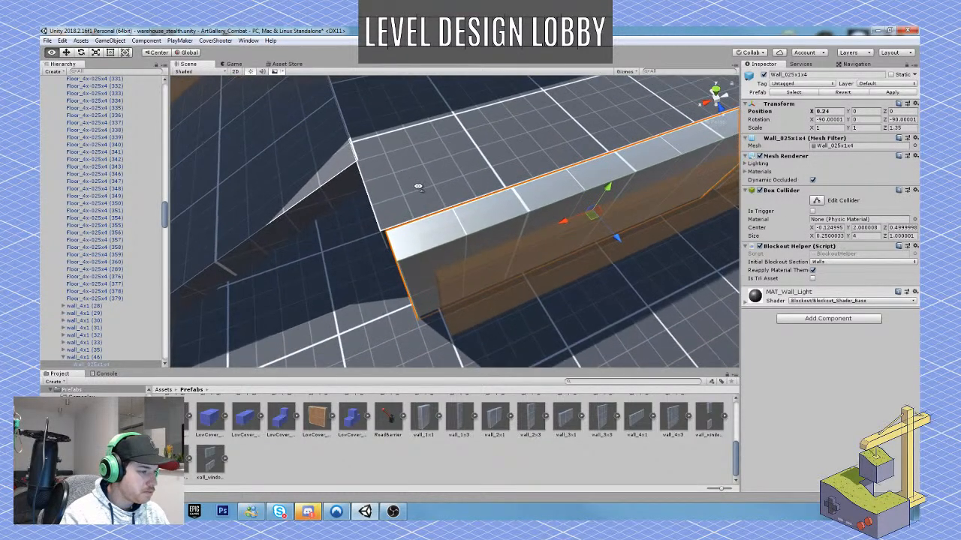
key(v)
drag(388, 233, 381, 231)
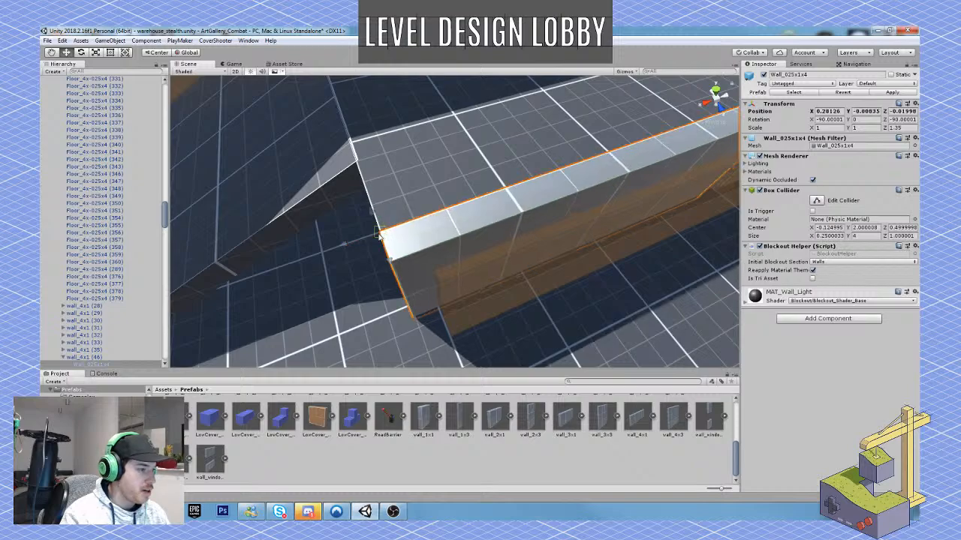
right_drag(385, 231, 485, 238)
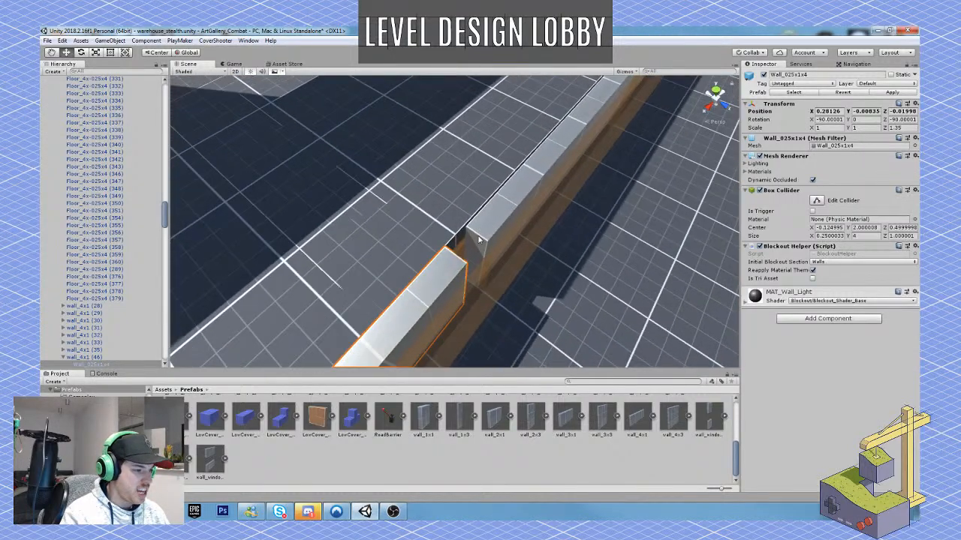
Snap the adjacent wall segment, wall_4x1 (33), onto the end of the wall piece beside the ramp.
click(486, 237)
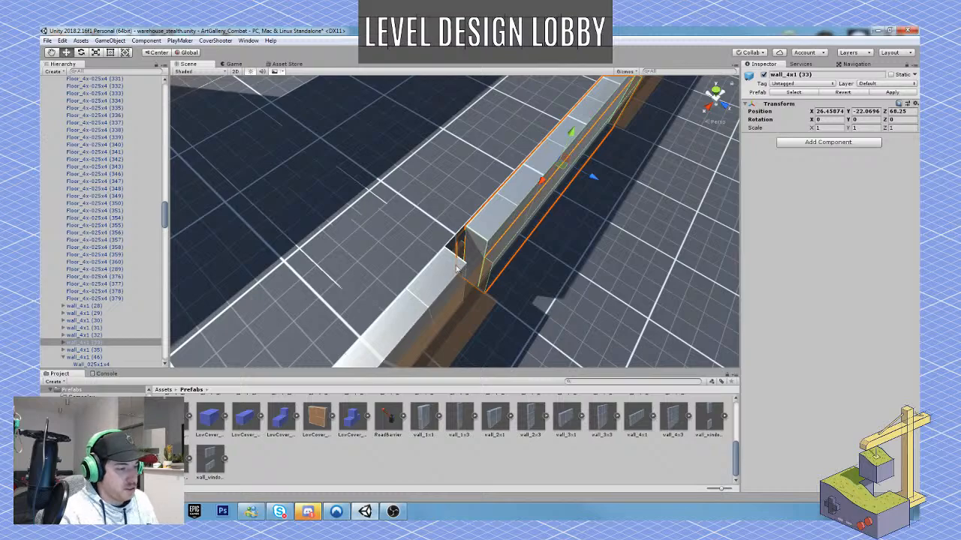
right_drag(483, 190, 480, 200)
key(v)
drag(489, 225, 469, 251)
right_drag(469, 250, 408, 238)
key(w)
Select the remaining low wall segments up to the dock's far end and snap them together against the aligned segments.
click(499, 191)
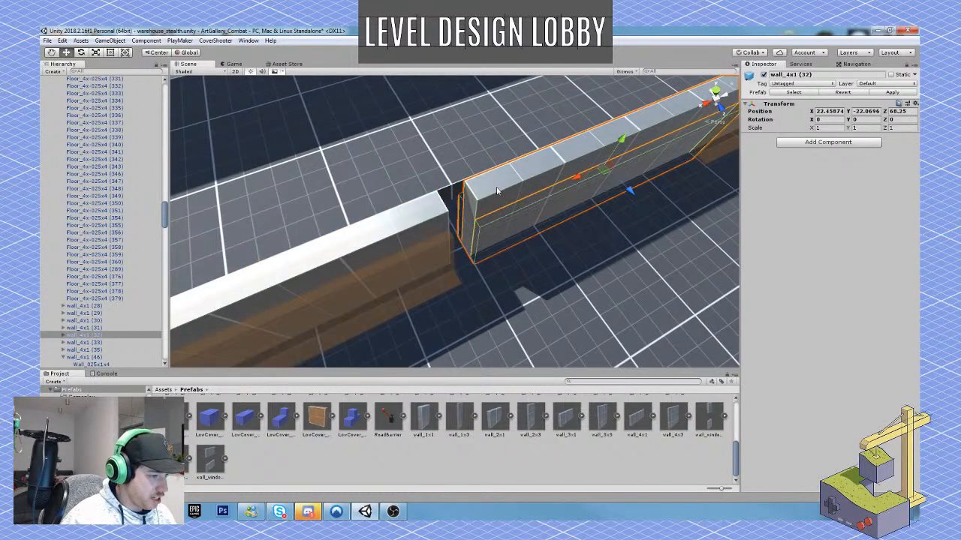
right_drag(500, 191, 440, 186)
click(631, 205)
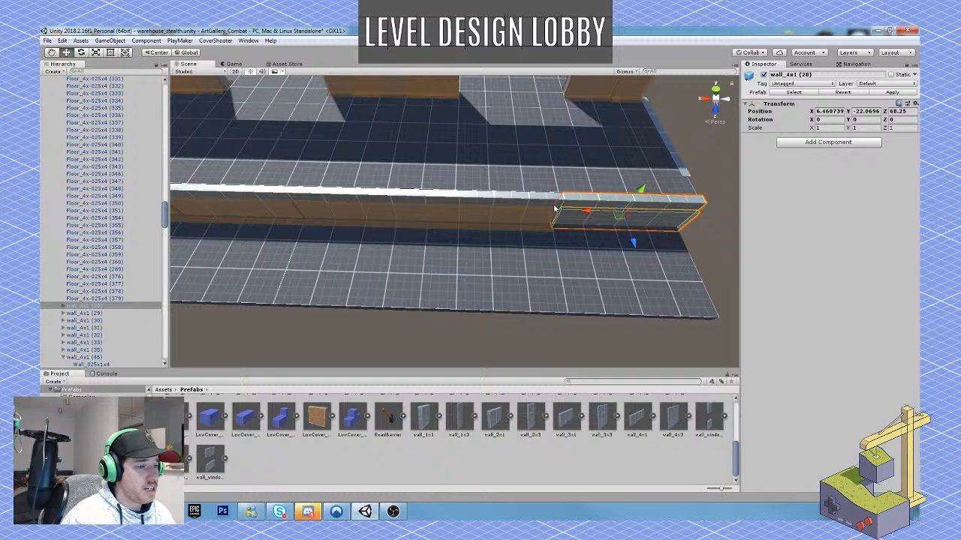
shift+click(498, 197)
shift+click(394, 198)
shift+click(277, 191)
right_drag(287, 192, 320, 206)
shift+click(415, 217)
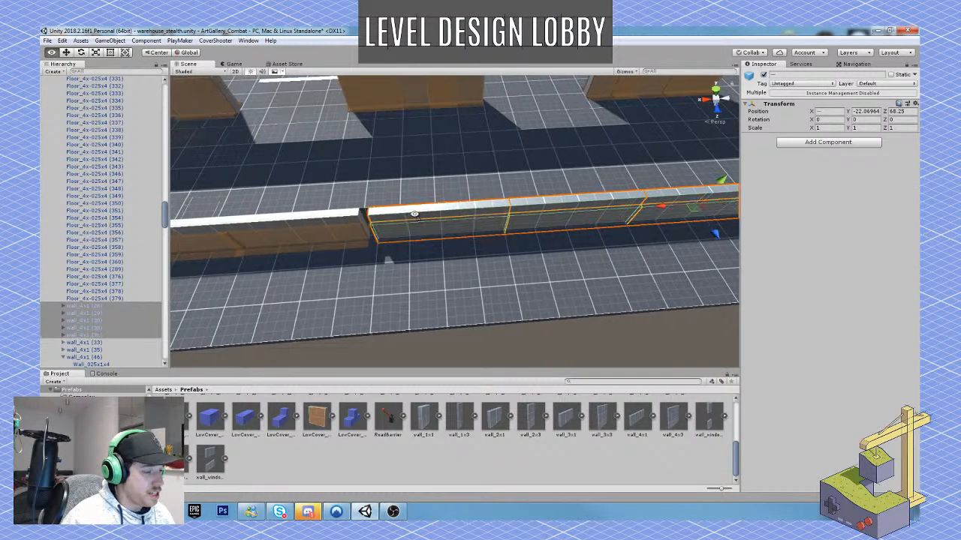
right_drag(414, 212, 415, 209)
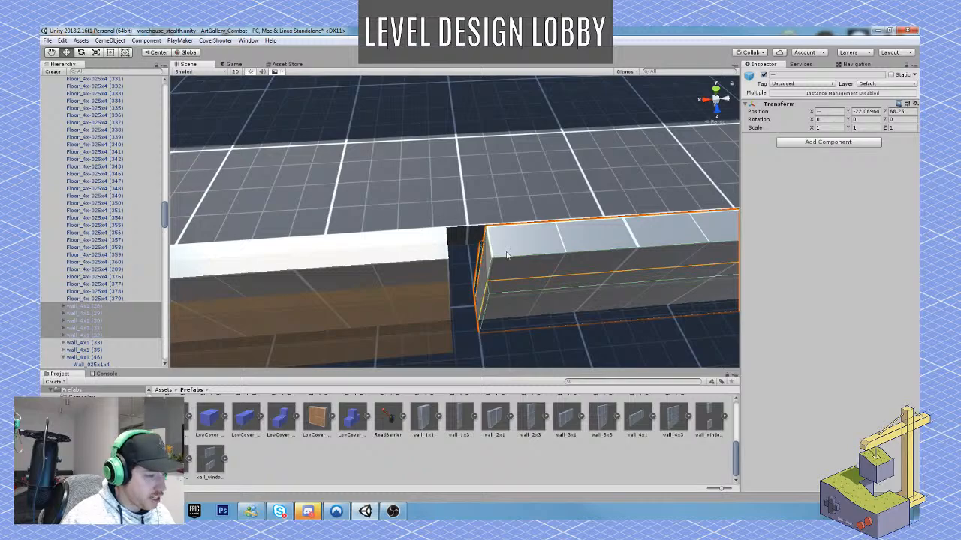
drag(492, 238, 446, 261)
right_drag(445, 261, 363, 198)
Examine the low side wall at the dock's far end and how the opposite end meets the ramp.
click(371, 160)
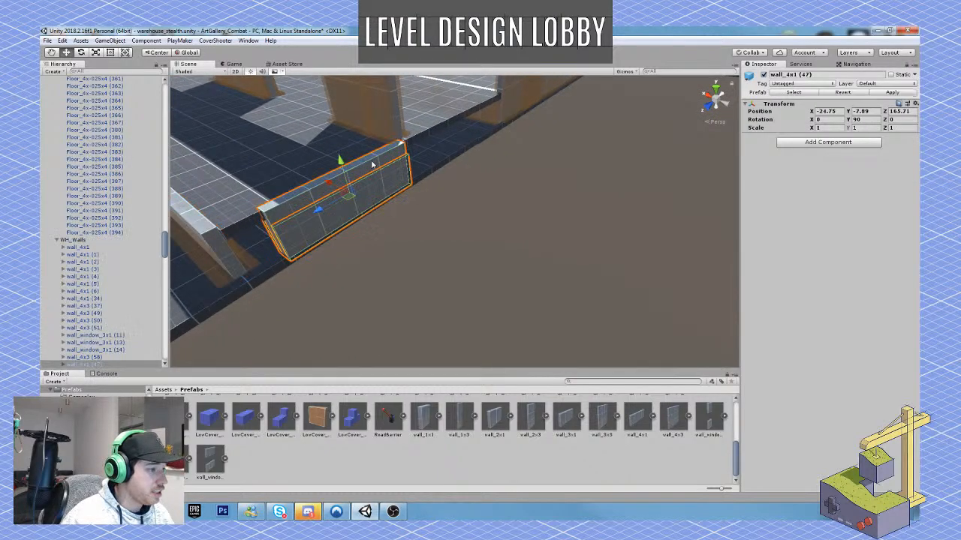
key(f)
drag(410, 199, 415, 193)
key(s)
right_drag(415, 197, 549, 189)
key(a)
key(w)
right_drag(333, 259, 472, 249)
Duplicate the Slope_2x1x2 ramp at the dock's end and move the copy outward to widen the ramp.
click(445, 235)
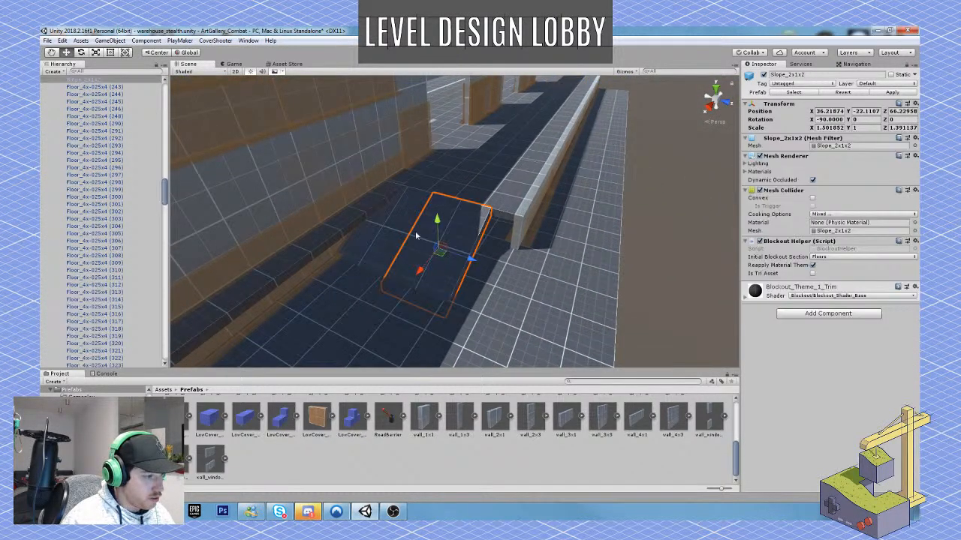
key(ctrl+d)
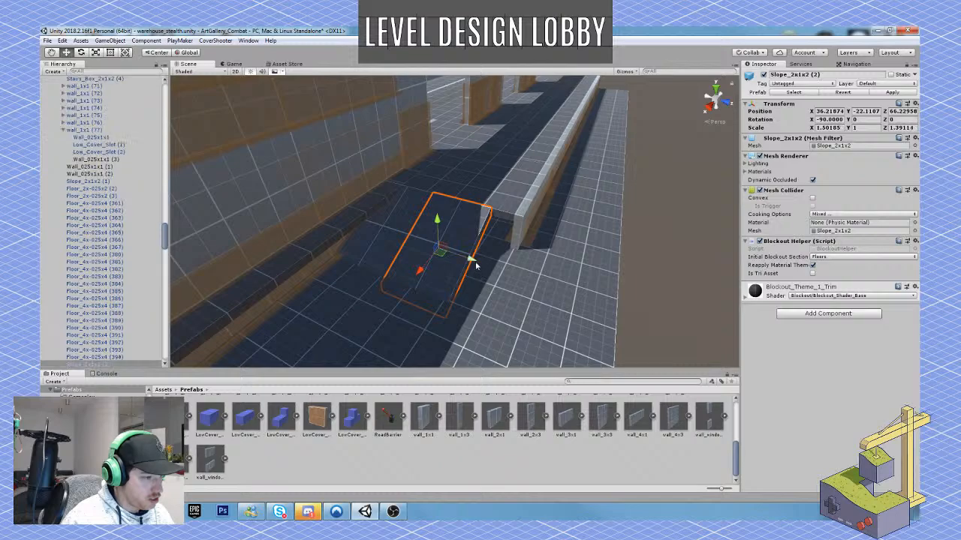
drag(472, 258, 498, 269)
right_drag(498, 269, 411, 288)
Select the four floor tiles protruding beneath the loading bay wall and shift them inward to Z 62.99.
click(409, 244)
shift+click(315, 229)
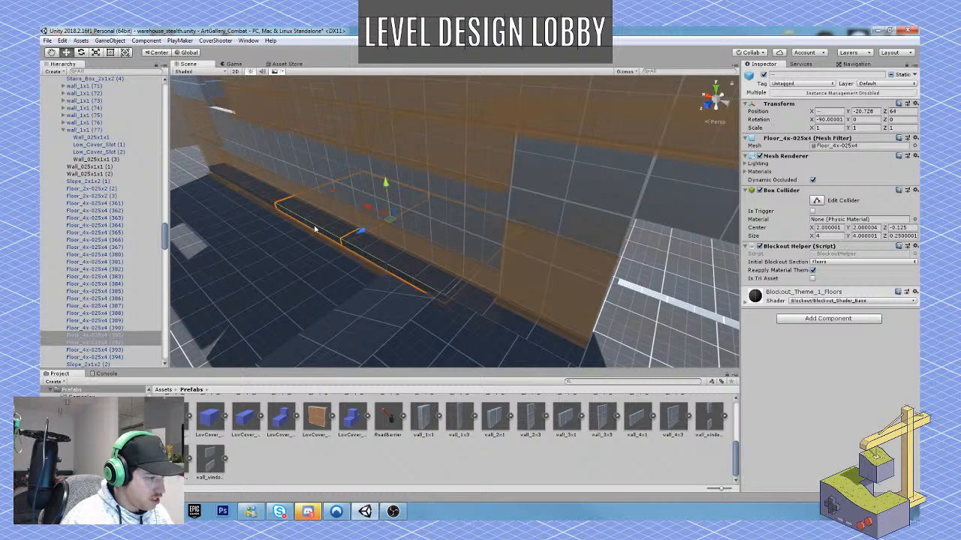
shift+click(244, 188)
shift+click(229, 178)
right_drag(229, 178, 215, 224)
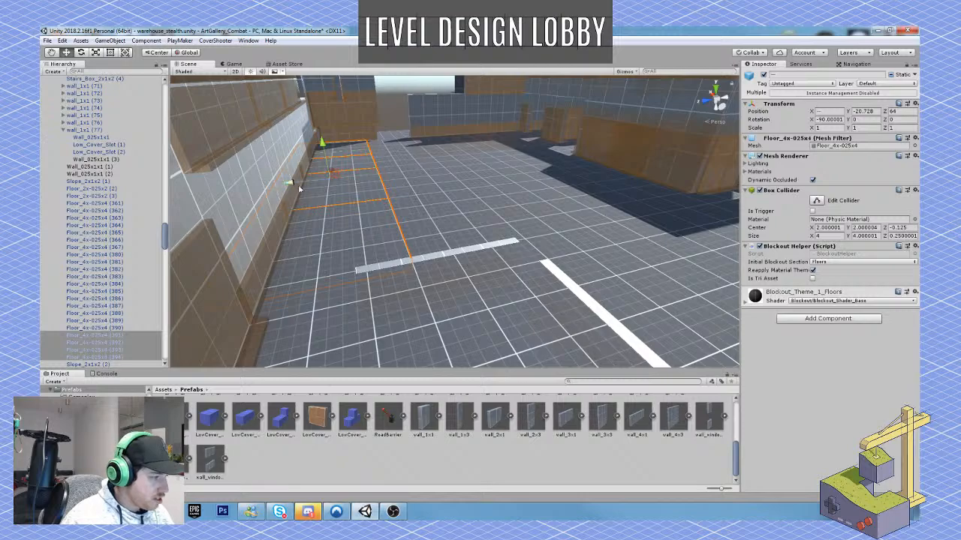
drag(299, 190, 323, 187)
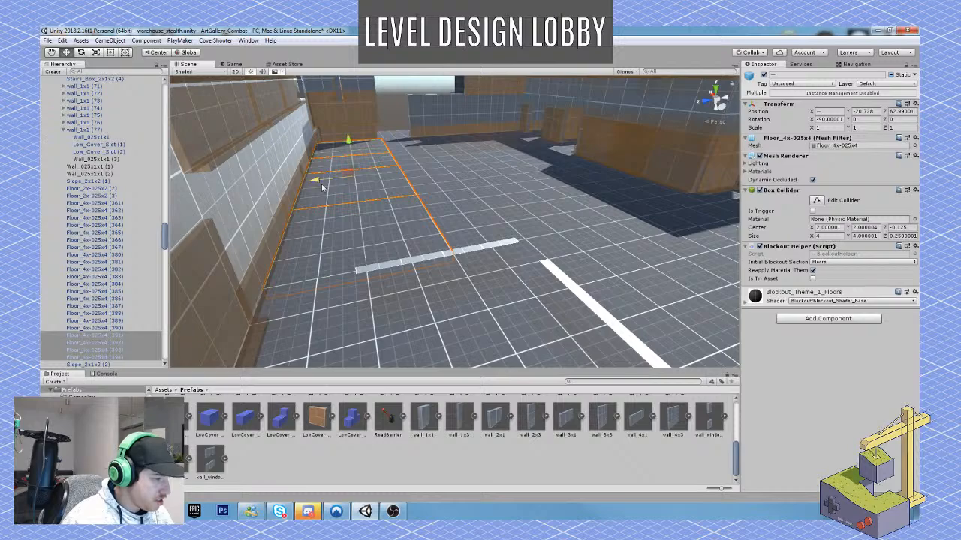
Move the freestanding interior wall segment, wall_4x1 (10), outward into line with the outer wall at Z 161.73.
right_drag(409, 265, 522, 295)
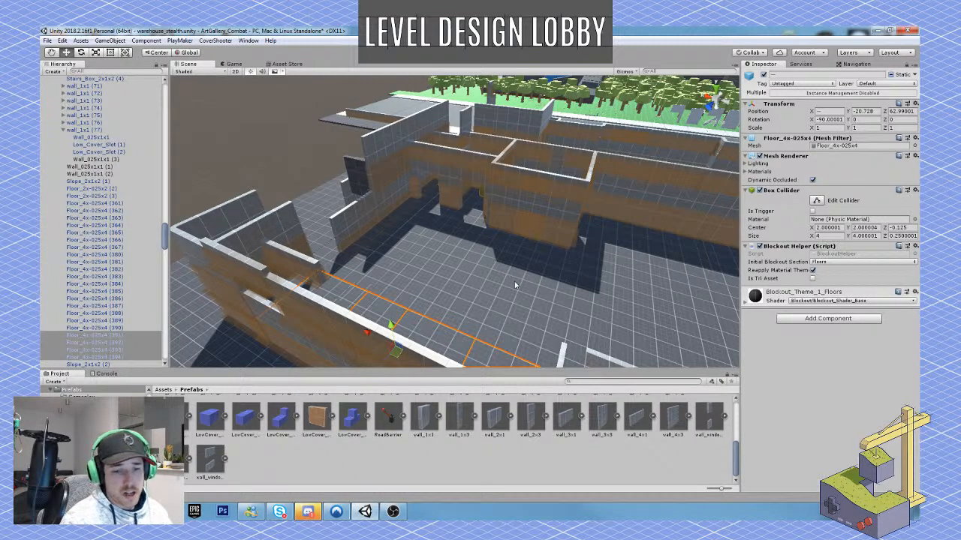
right_drag(380, 271, 356, 233)
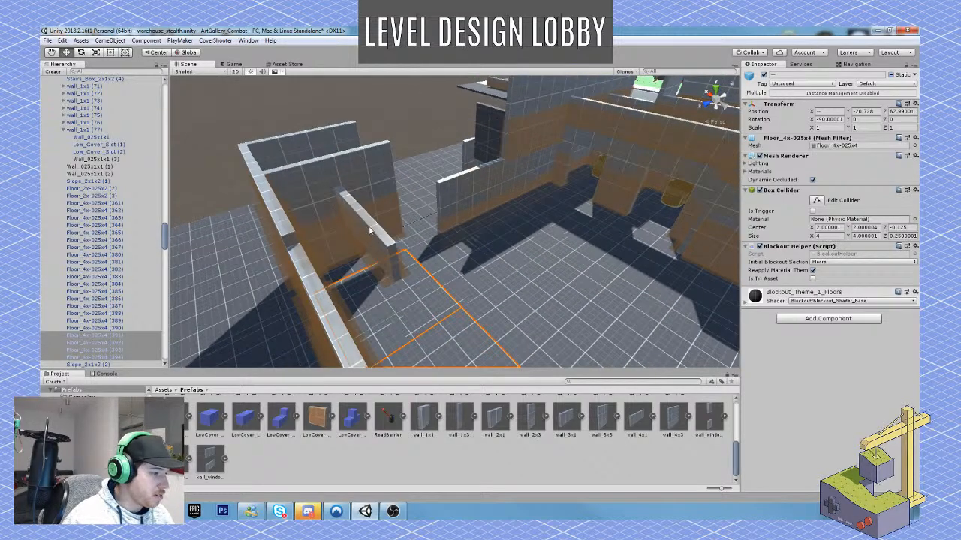
click(369, 230)
drag(360, 227, 268, 260)
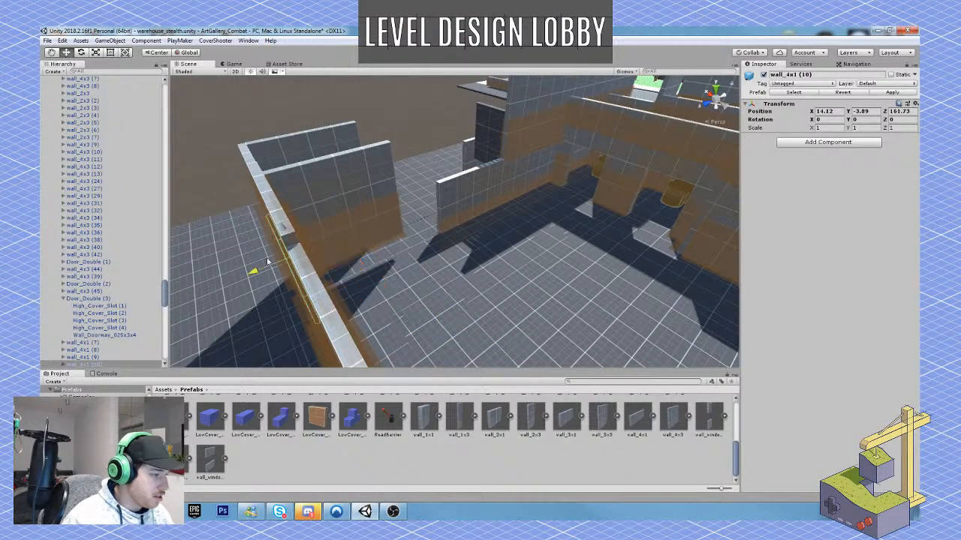
Duplicate the tall end wall segment, wall_4x3 (39), and move the copy outward along the end wall to Z 148.01.
right_drag(267, 261, 520, 268)
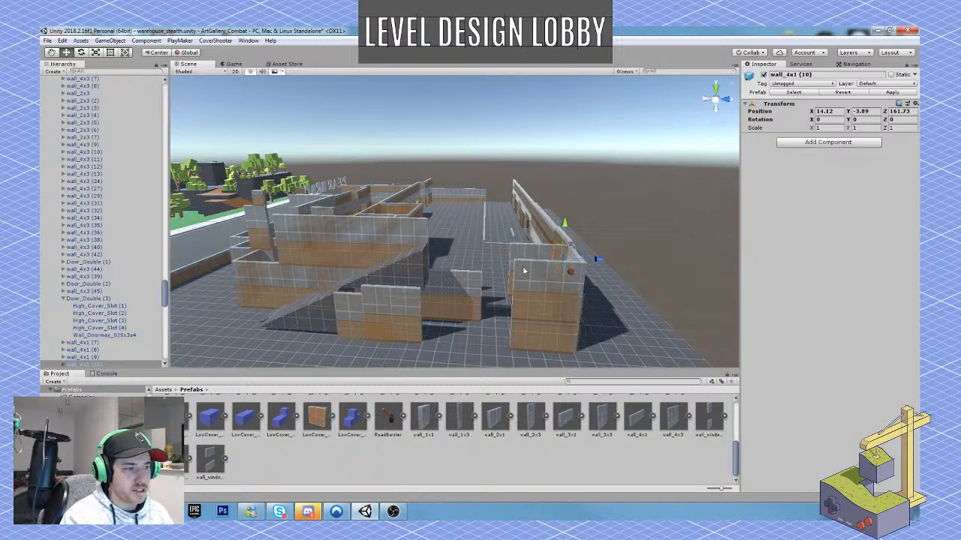
key(e)
right_drag(524, 271, 347, 230)
key(w)
click(426, 227)
right_drag(427, 227, 377, 229)
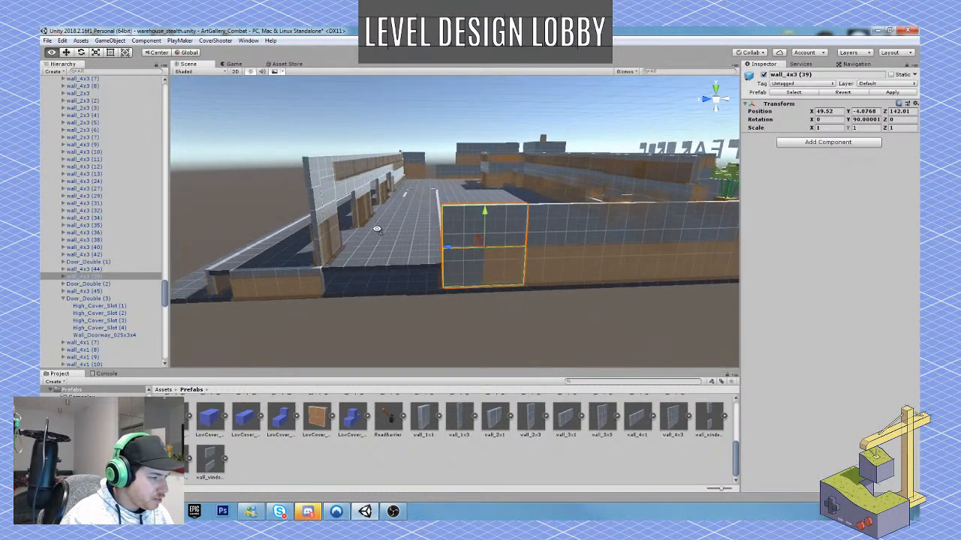
key(ctrl+d)
mouse_move(445, 247)
ctrl+mouse_down()
mouse_move(322, 247)
mouse_move(349, 245)
mouse_move(365, 260)
mouse_move(508, 238)
mouse_move(639, 244)
mouse_move(351, 204)
mouse_move(383, 234)
mouse_move(458, 235)
ctrl+mouse_up()
key(ctrl+d)
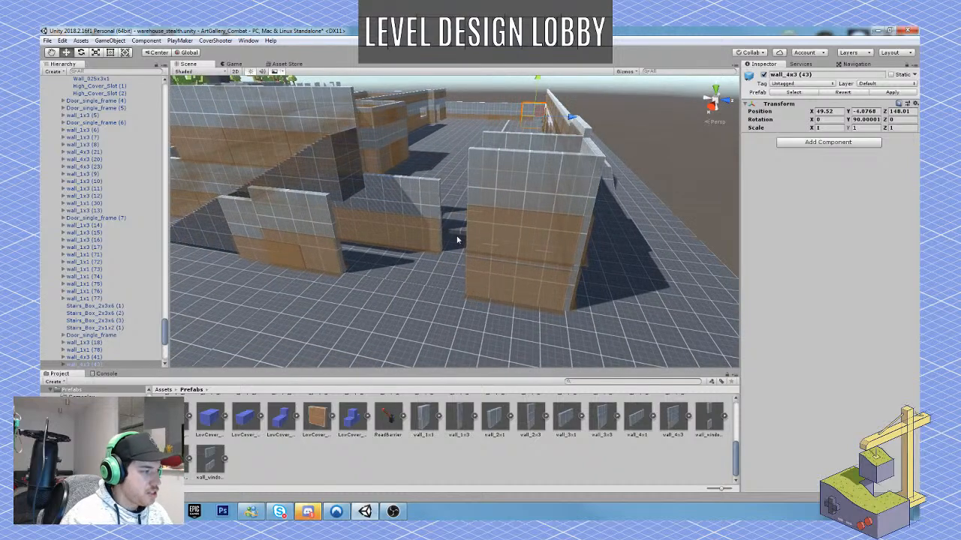
Collapse the Warehouse child lists and activate the hidden first_floor group.
scroll(102, 189, up, 5)
scroll(103, 189, up, 3)
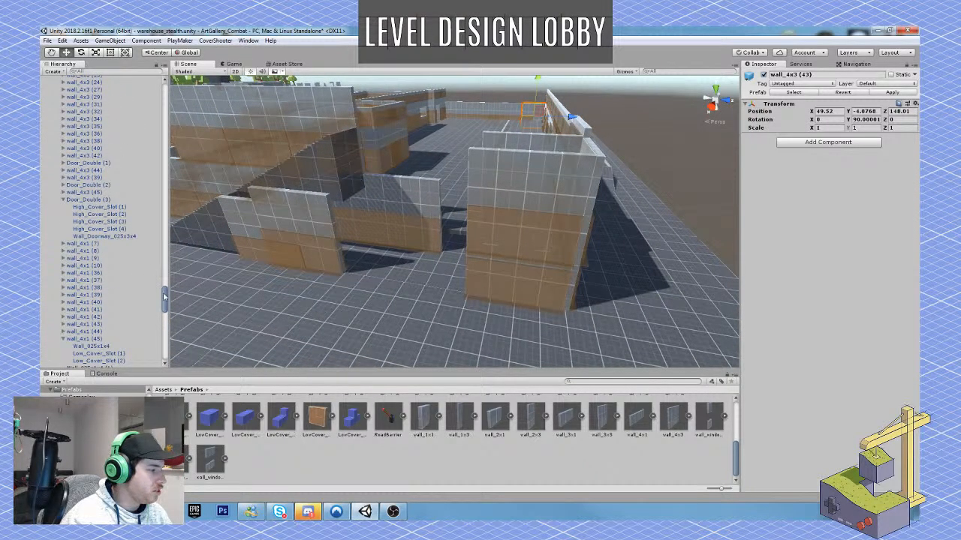
drag(163, 294, 161, 91)
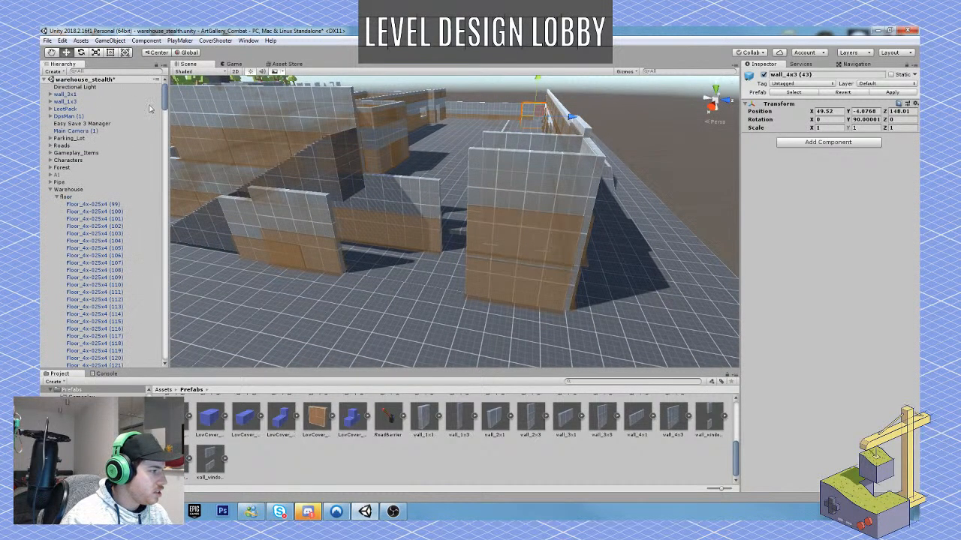
click(58, 197)
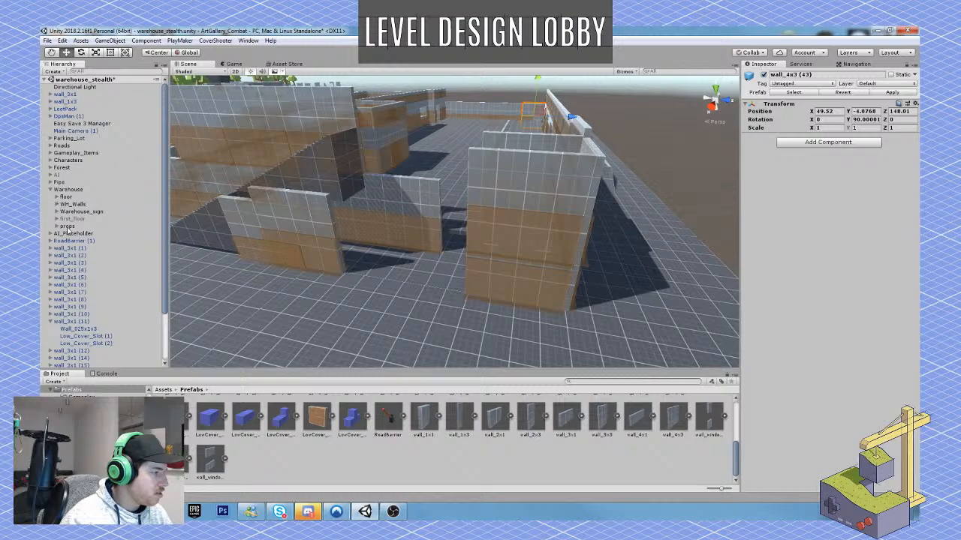
click(82, 219)
click(764, 75)
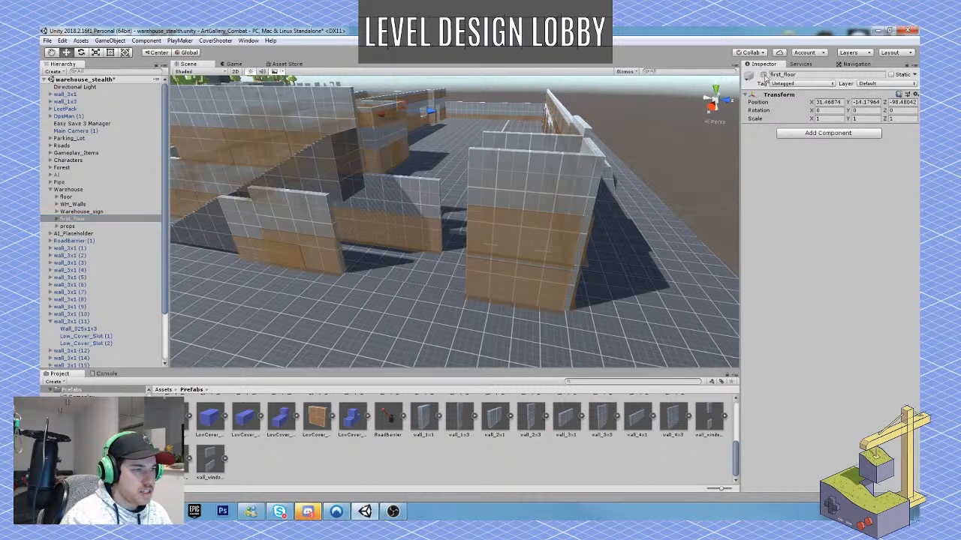
Move the first-floor window wall, wall_window_3x1 (12), outward to Z 161.69.
key(w)
right_drag(419, 180, 437, 207)
click(499, 127)
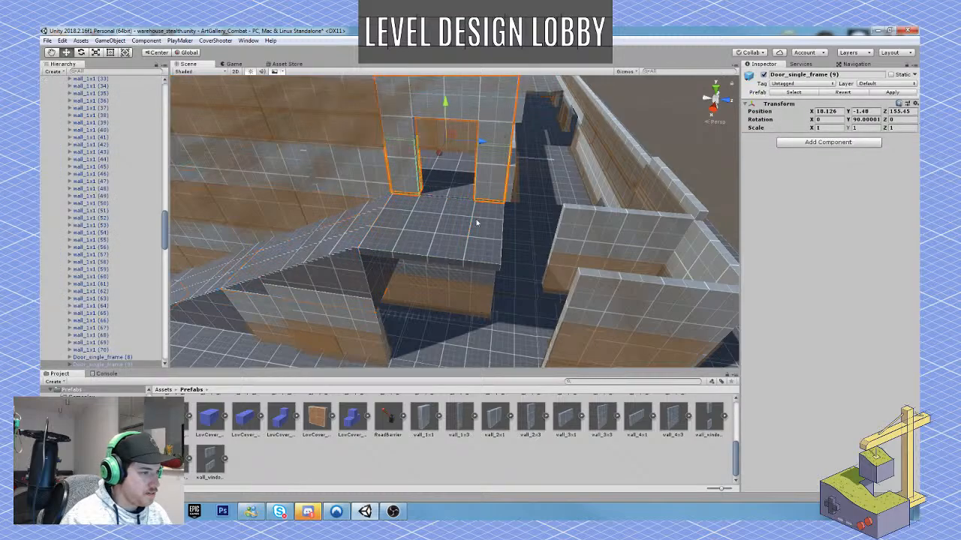
shift+click(476, 222)
right_drag(476, 222, 406, 243)
click(316, 280)
shift+click(415, 272)
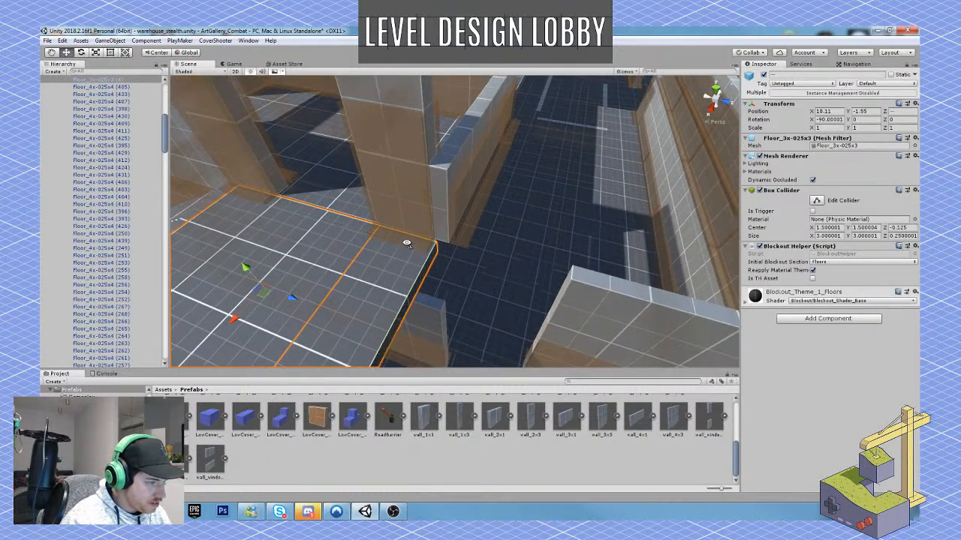
click(450, 188)
right_drag(451, 188, 471, 150)
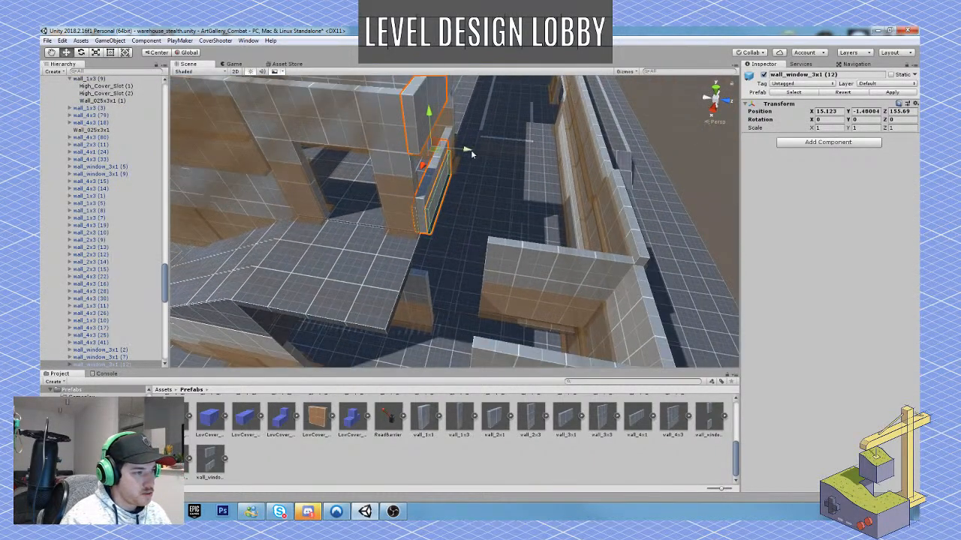
drag(598, 182, 676, 194)
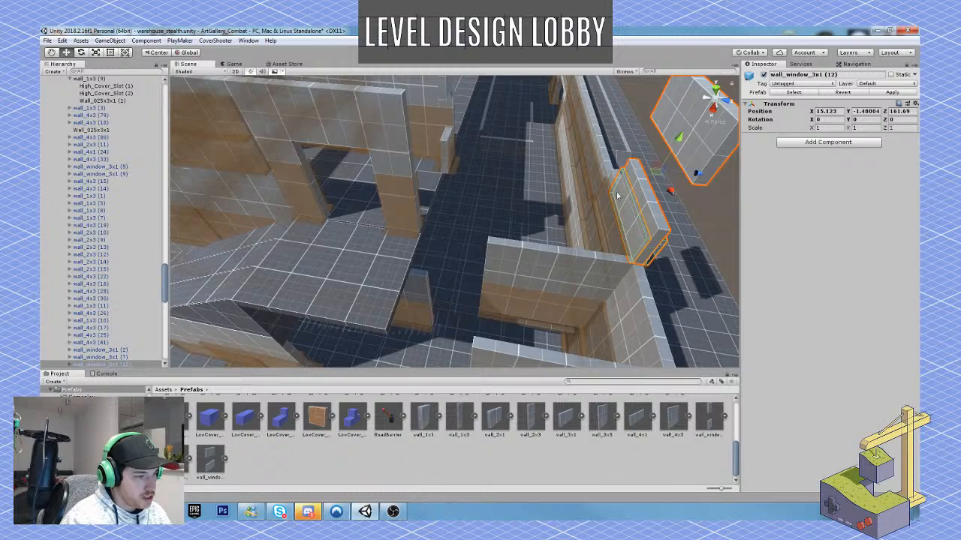
Vertex-snap the corner of the landing tile Floor_3x-025x3 (3) to the adjoining floor edge at X 18.101, Z 155.46.
right_drag(617, 196, 371, 194)
click(373, 194)
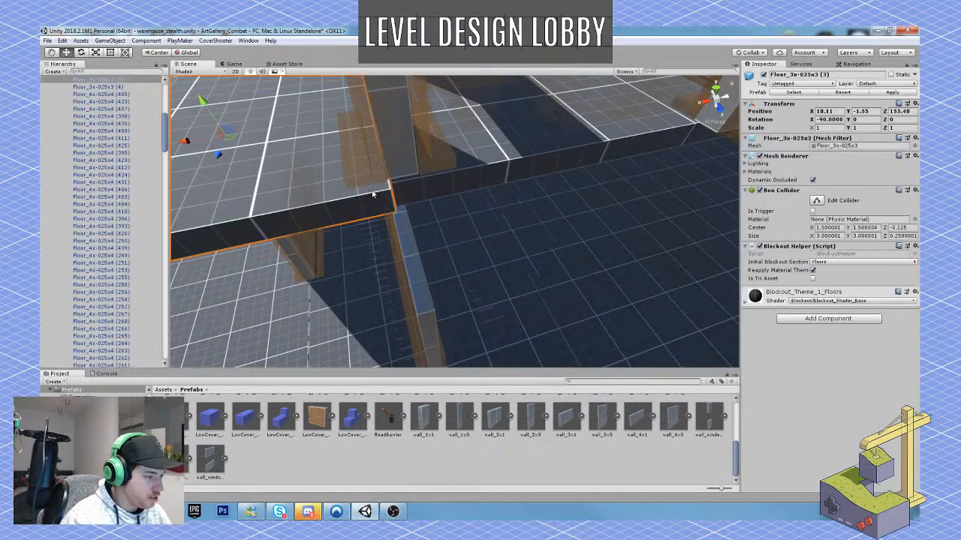
key(v)
mouse_move(389, 193)
mouse_down()
mouse_move(398, 196)
mouse_move(392, 184)
mouse_up()
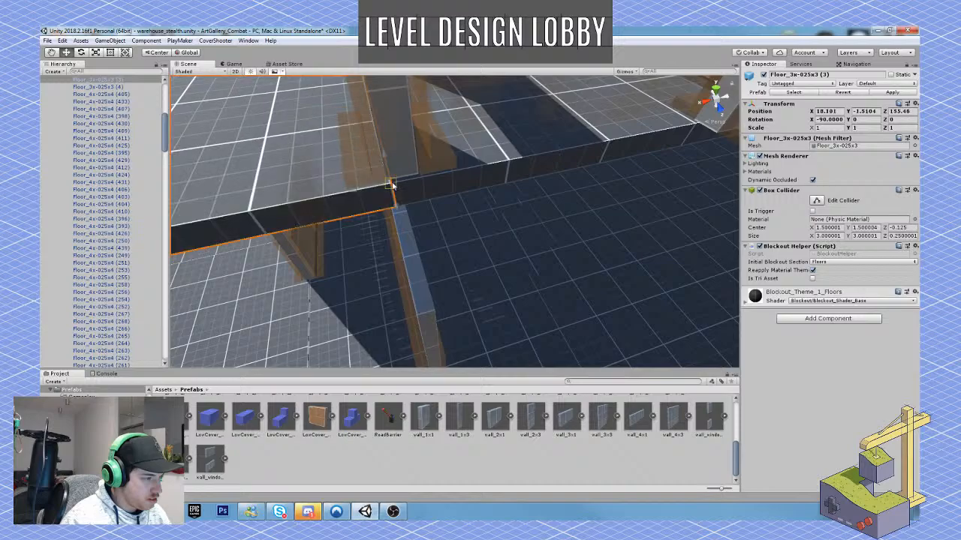
right_drag(394, 187, 421, 212)
Select the landing tiles, doorway, connected stair boxes and walls beneath them, and move them outward together in line with the outer wall.
click(485, 201)
drag(322, 285, 324, 284)
right_drag(349, 215, 432, 217)
shift+click(385, 136)
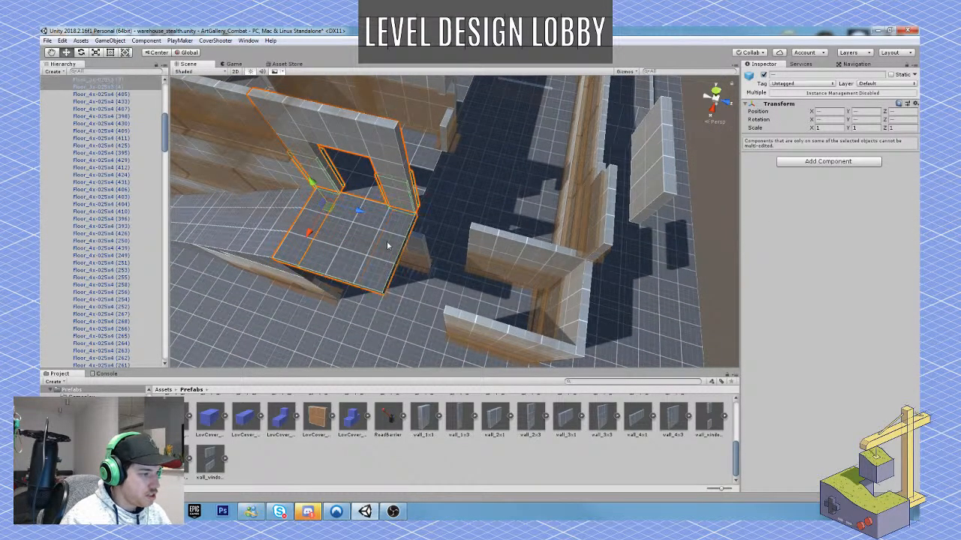
right_drag(364, 225, 408, 172)
shift+click(409, 175)
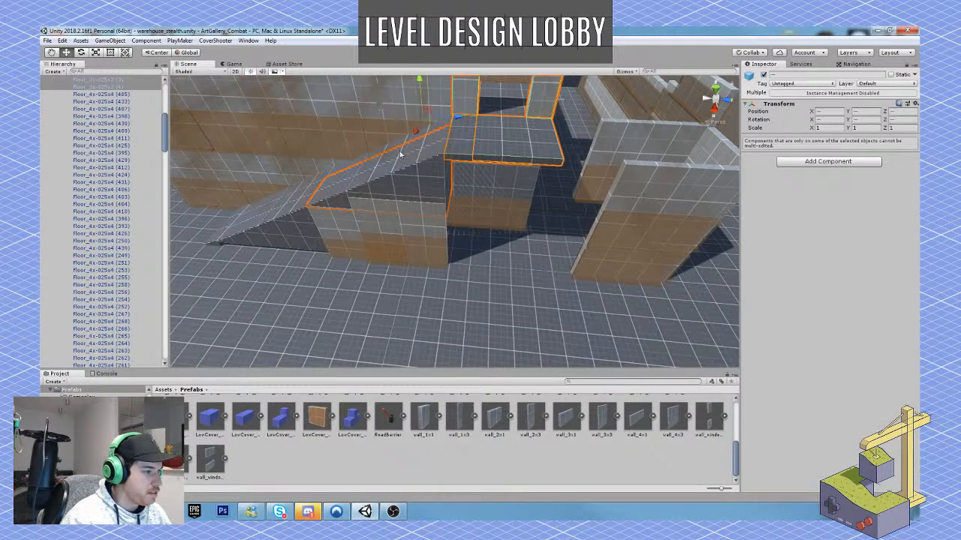
shift+click(304, 225)
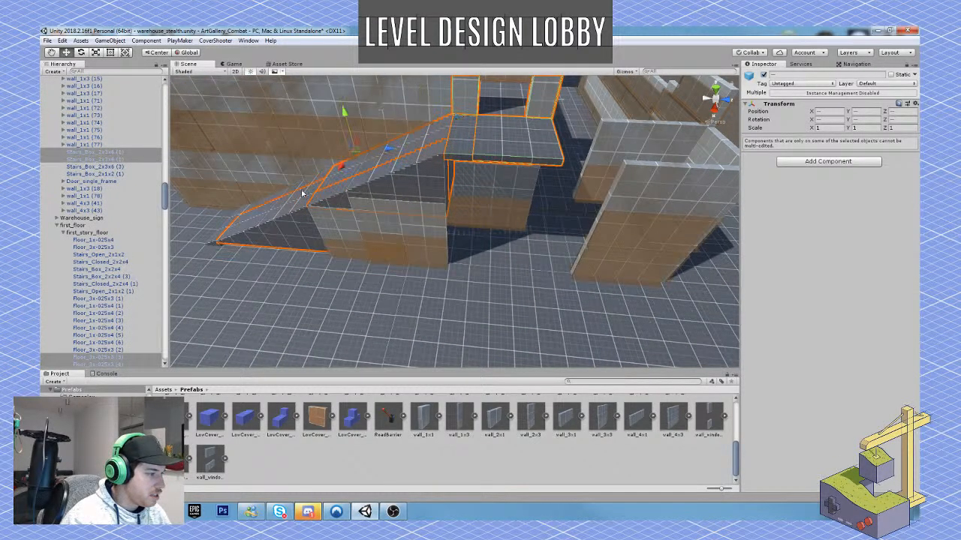
shift+click(305, 187)
right_drag(302, 207, 336, 240)
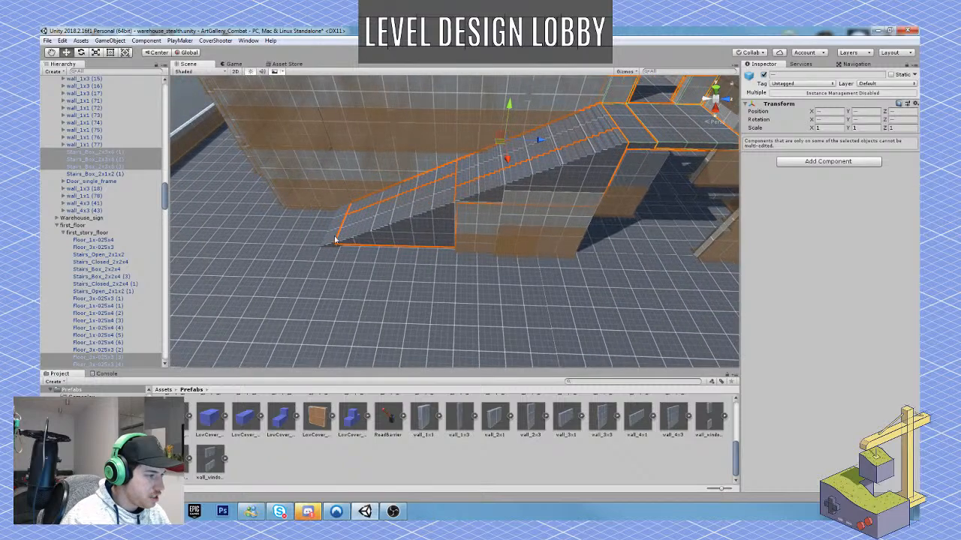
shift+click(342, 216)
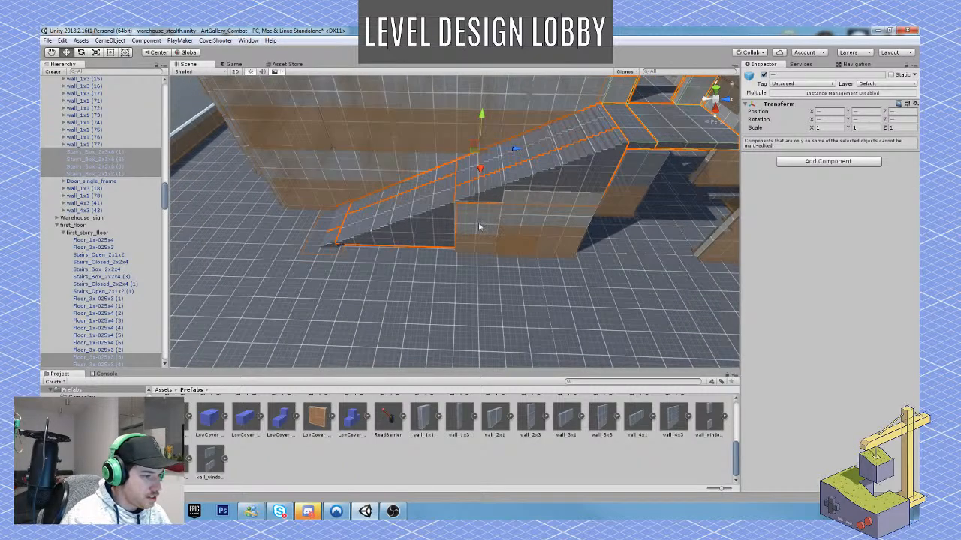
shift+click(511, 217)
shift+click(530, 211)
mouse_move(538, 218)
right_down()
mouse_move(547, 225)
mouse_move(529, 233)
right_up()
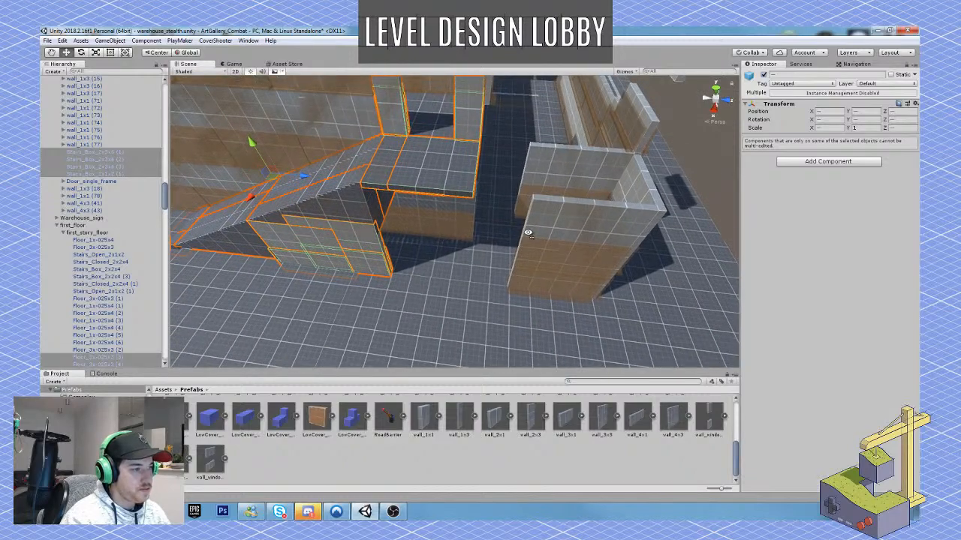
right_drag(308, 181, 430, 208)
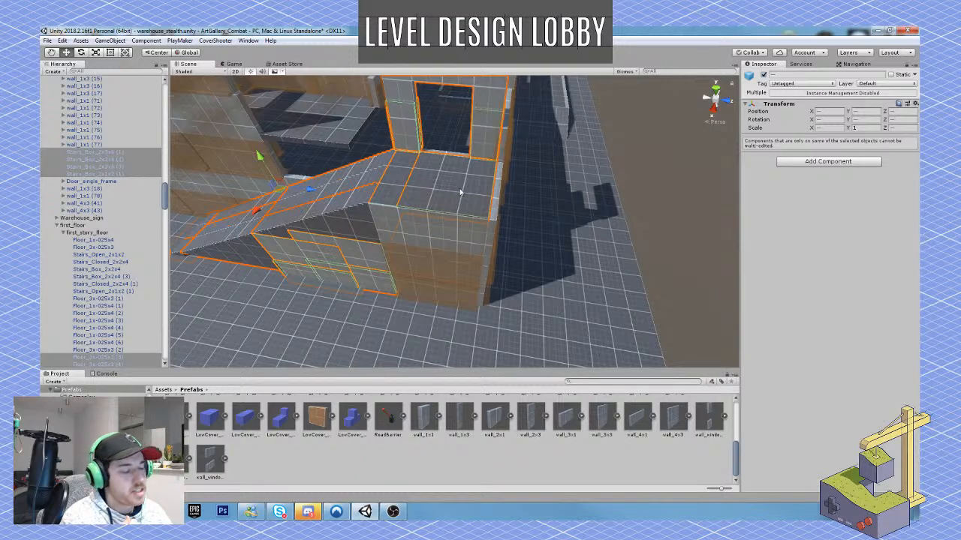
Select the row of first-floor wall_4x1 segments resting just above the long lower warehouse wall.
right_drag(380, 141, 430, 90)
key(w)
click(379, 183)
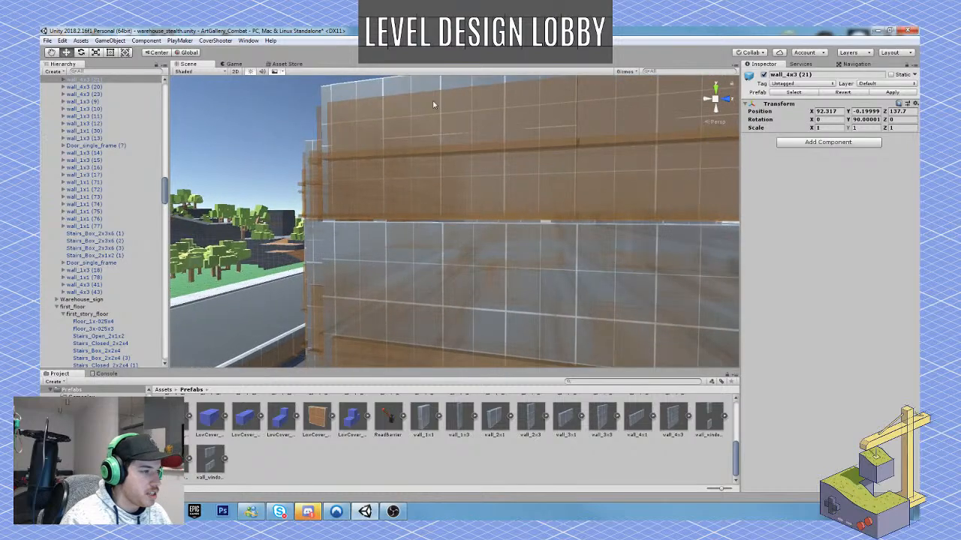
click(430, 90)
shift+click(411, 191)
right_drag(411, 191, 389, 201)
click(430, 197)
shift+click(364, 198)
shift+click(339, 204)
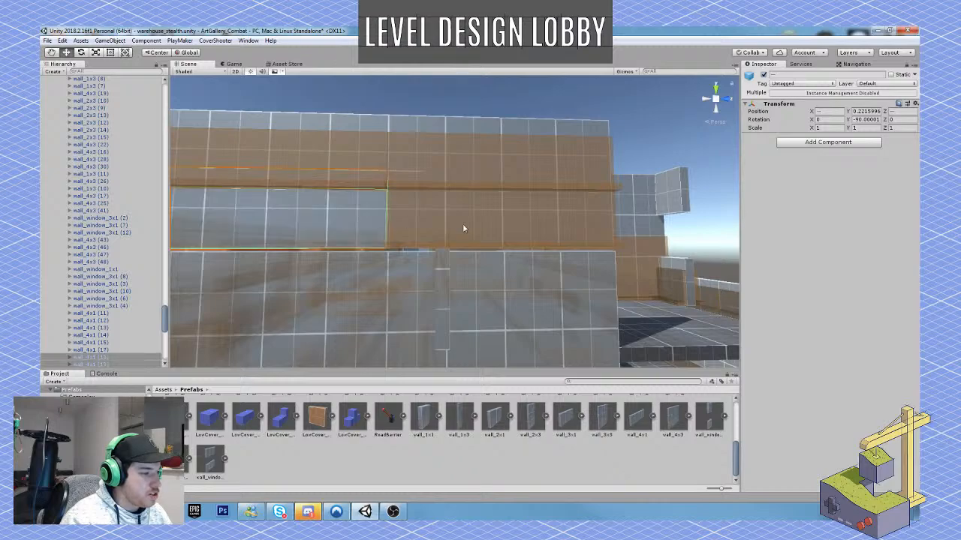
shift+click(466, 227)
right_drag(533, 231, 405, 268)
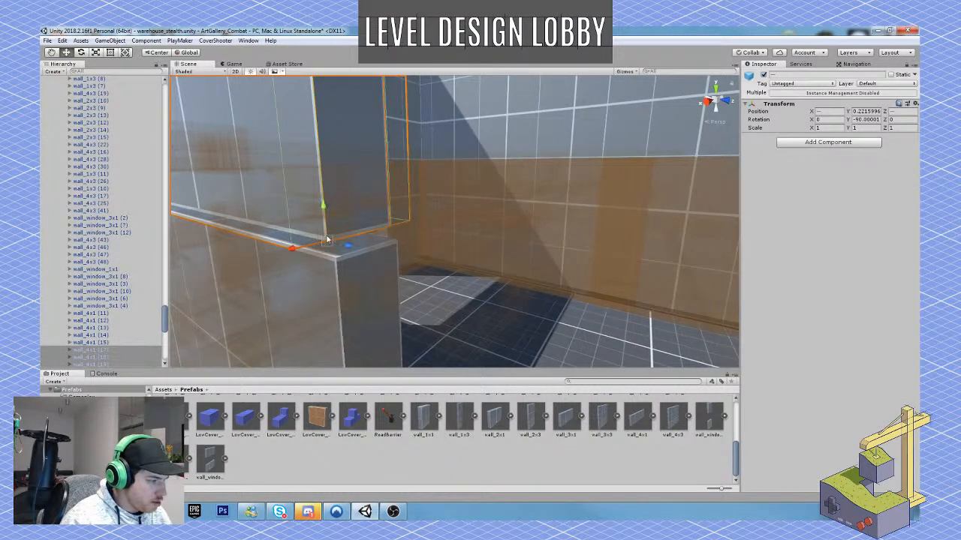
key(Delete)
shift+click(342, 279)
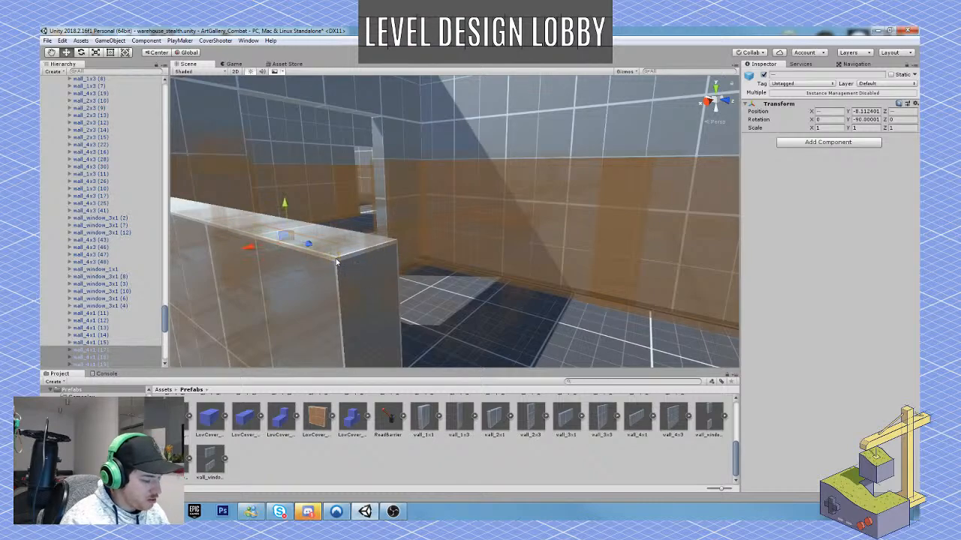
drag(336, 262, 335, 258)
right_drag(335, 259, 390, 256)
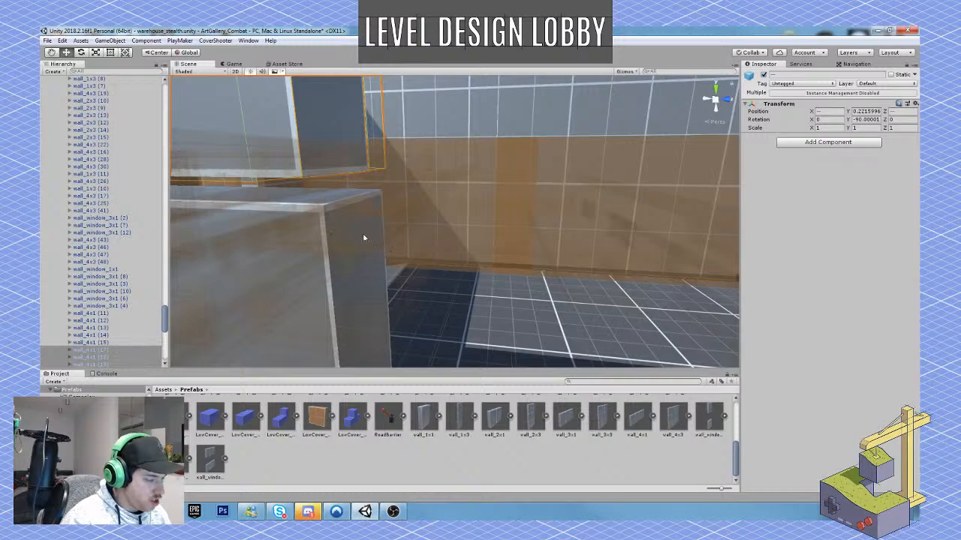
drag(305, 185, 326, 224)
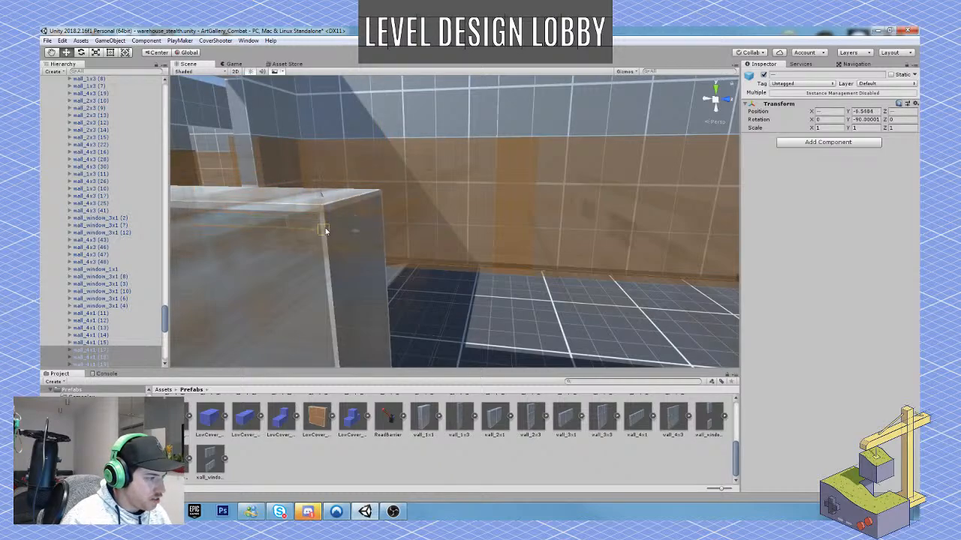
key(ctrl+z)
Vertex-snap the selected wall row onto the top corner of the lower wall, at about Y 0.173.
right_drag(332, 217, 383, 113)
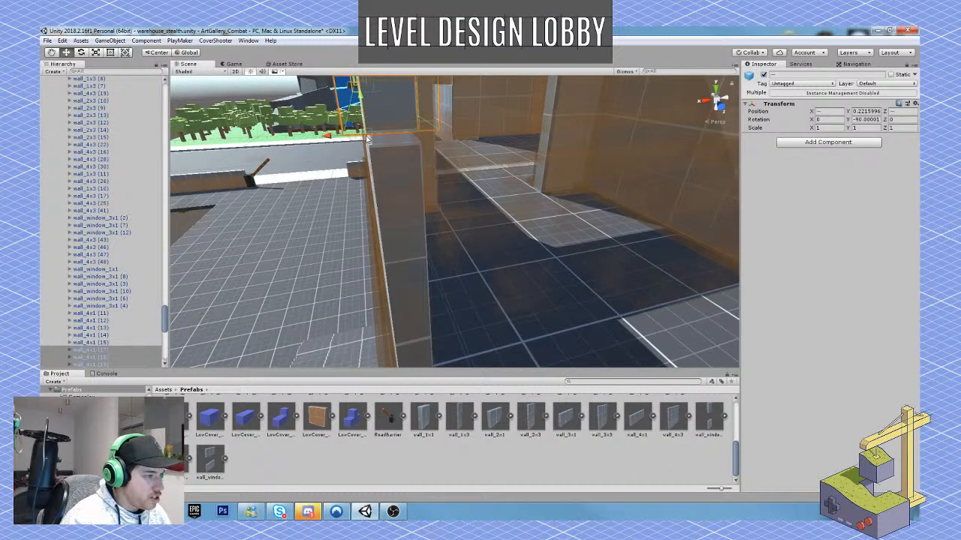
drag(367, 139, 421, 145)
key(e)
right_drag(415, 147, 400, 159)
key(s)
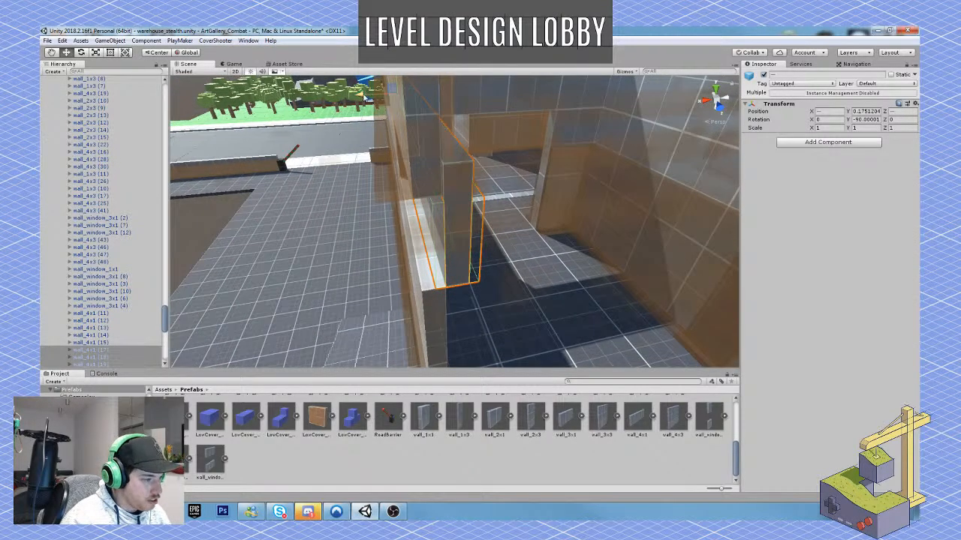
key(w)
right_drag(437, 261, 435, 294)
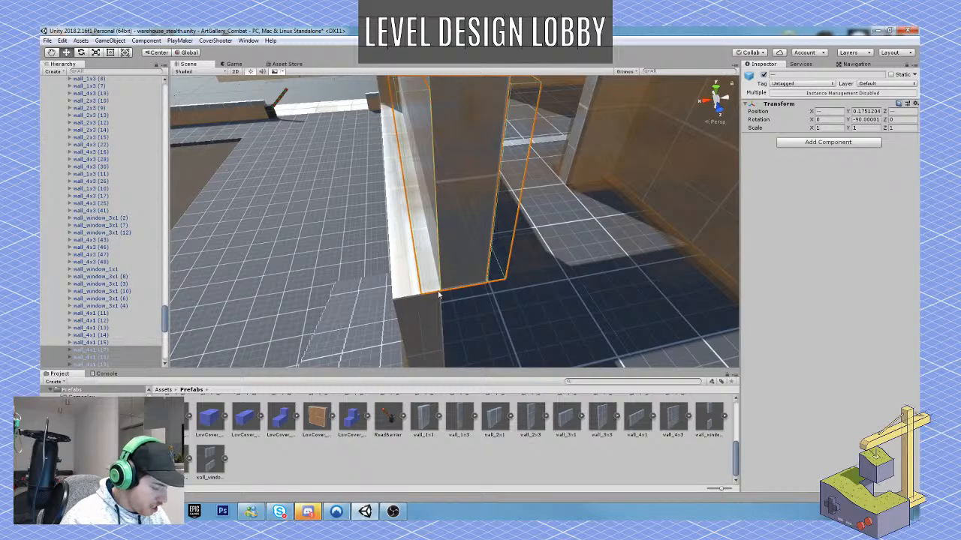
drag(443, 292, 398, 302)
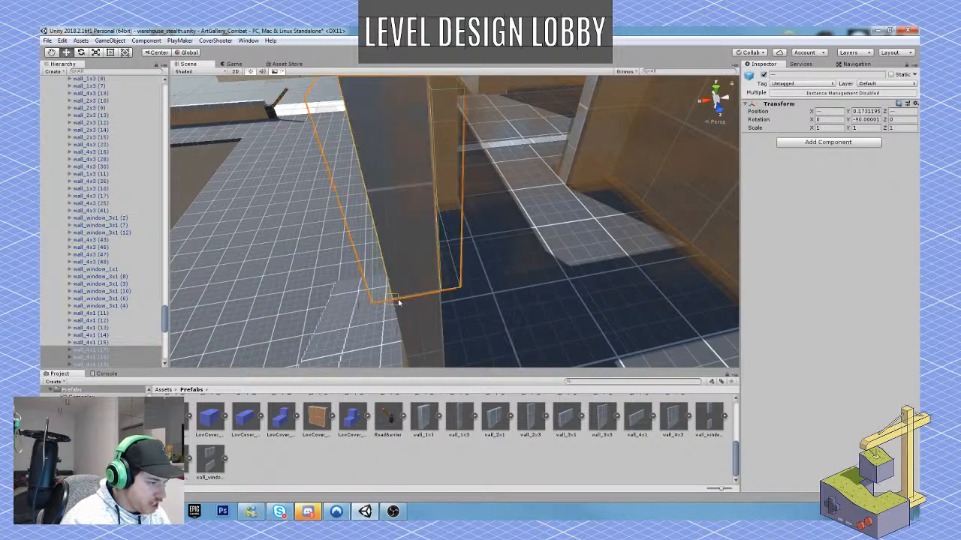
Select the top row of wall segments at Y 1.22 and shift them flush with the wall face below.
key(s)
right_drag(399, 293, 500, 235)
key(w)
click(436, 187)
key(a)
right_drag(437, 188, 466, 177)
shift+click(348, 168)
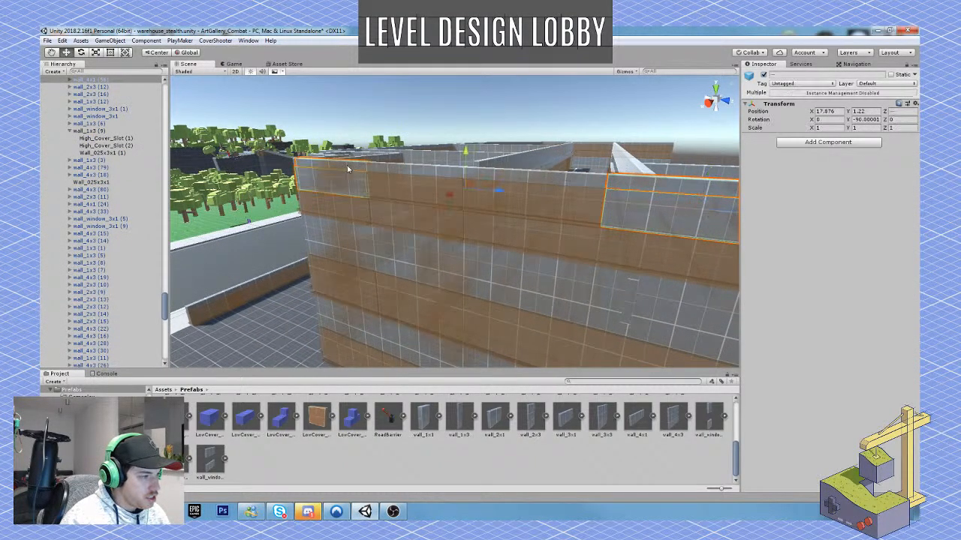
shift+click(391, 171)
shift+click(554, 186)
right_drag(554, 185, 523, 213)
key(d)
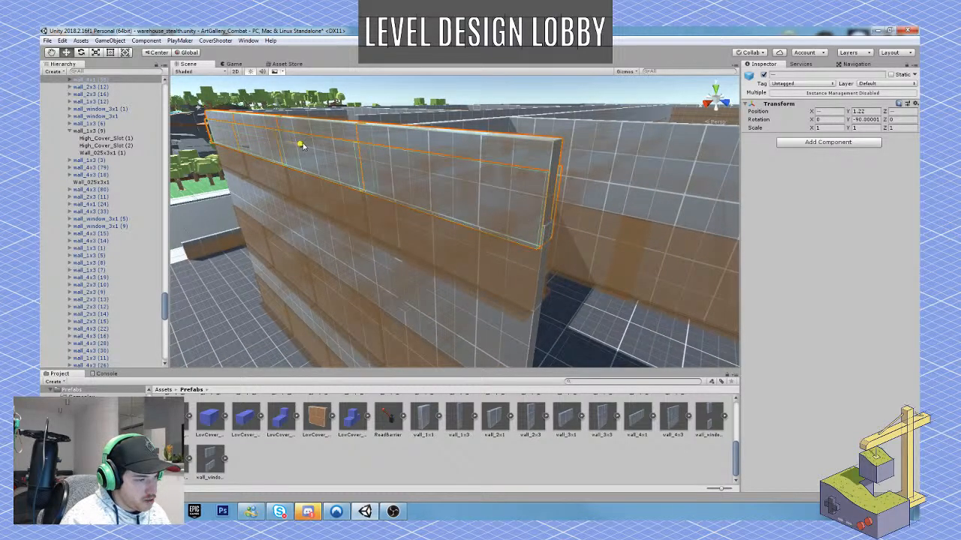
drag(303, 146, 304, 146)
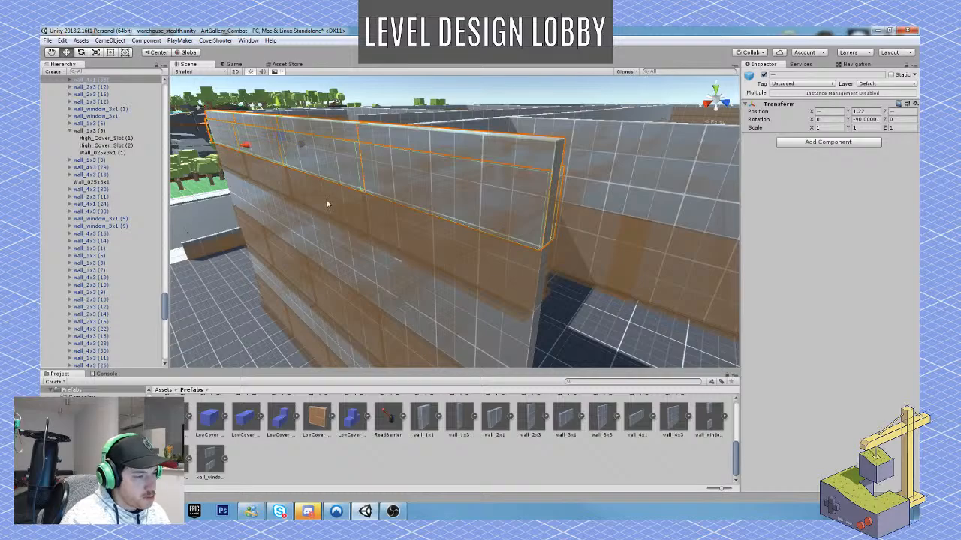
Duplicate the stacked wall segments at the end of the long warehouse wall and move the copies outward to extend it over the stairs.
key(s)
right_drag(326, 205, 518, 194)
key(a)
key(w)
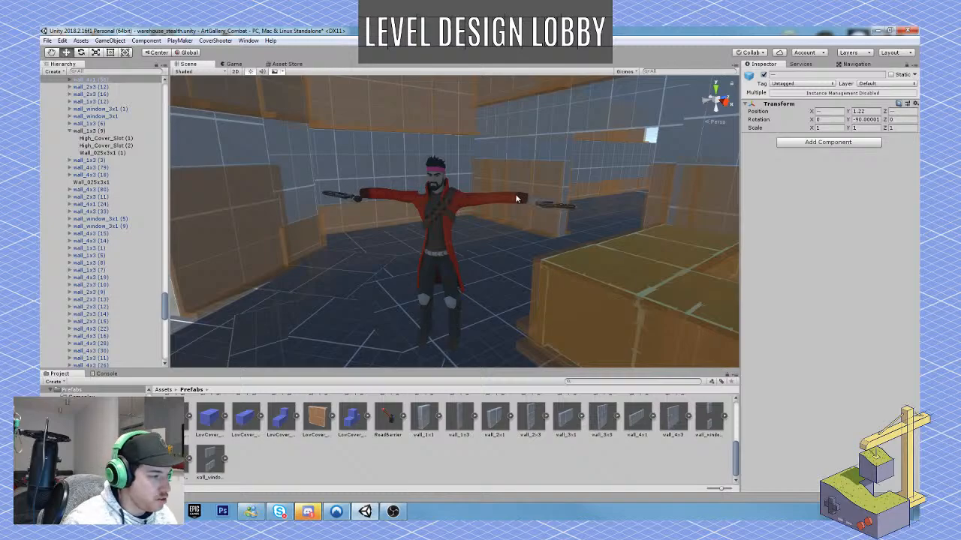
right_drag(515, 193, 403, 234)
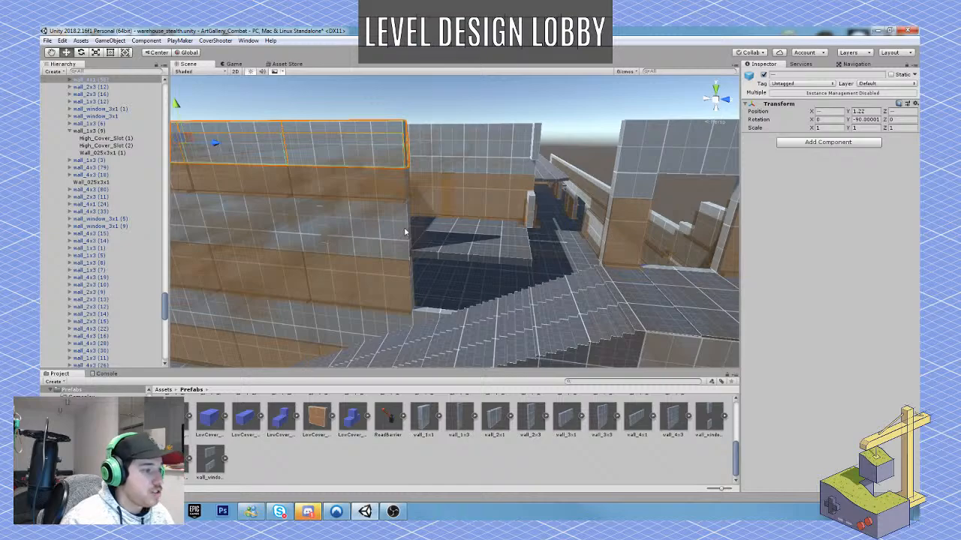
click(404, 231)
shift+click(397, 176)
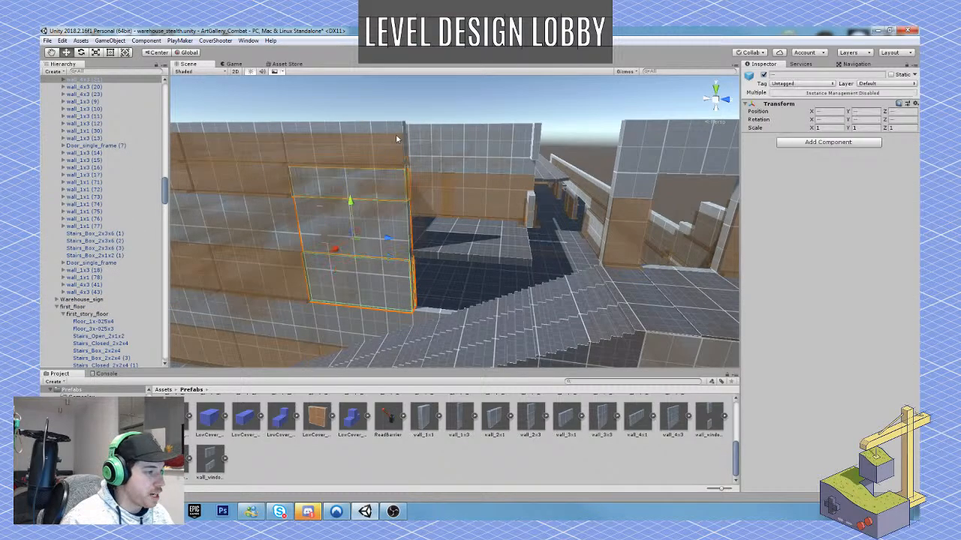
shift+click(397, 139)
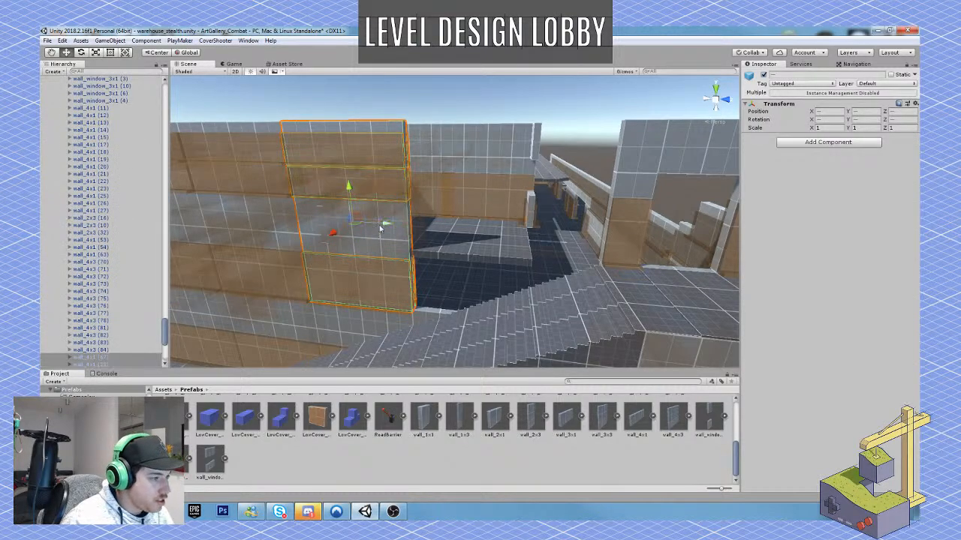
drag(382, 225, 489, 243)
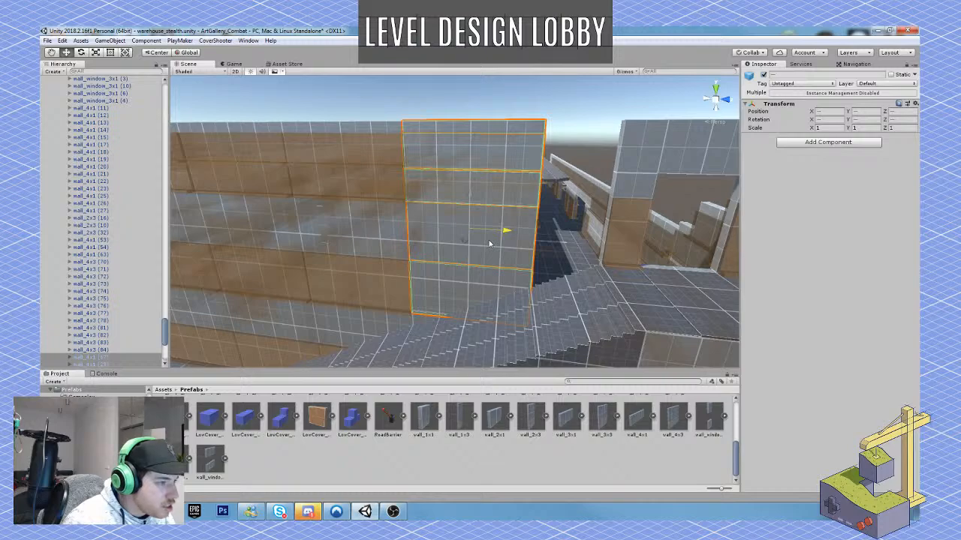
Duplicate the stacked end-wall segments once more and move the new copies outward to lengthen the wall further.
key(ctrl+d)
ctrl+drag(504, 232, 569, 233)
key(d)
Select the Floor_1x-025x4 strips and adjoining floor tiles along the upper floor's outer edge and shift them toward the relocated long wall.
right_drag(543, 232, 483, 312)
key(s)
key(a)
key(w)
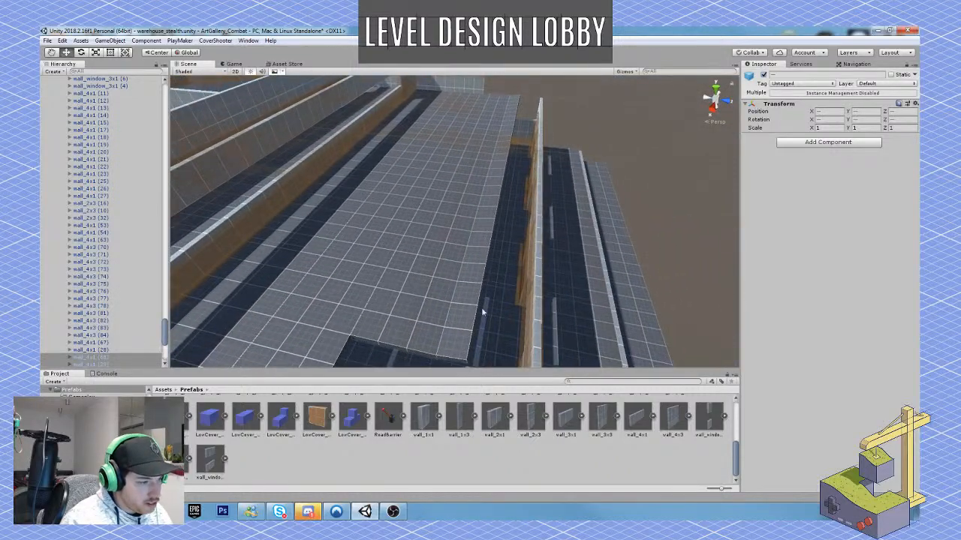
click(470, 308)
shift+click(433, 310)
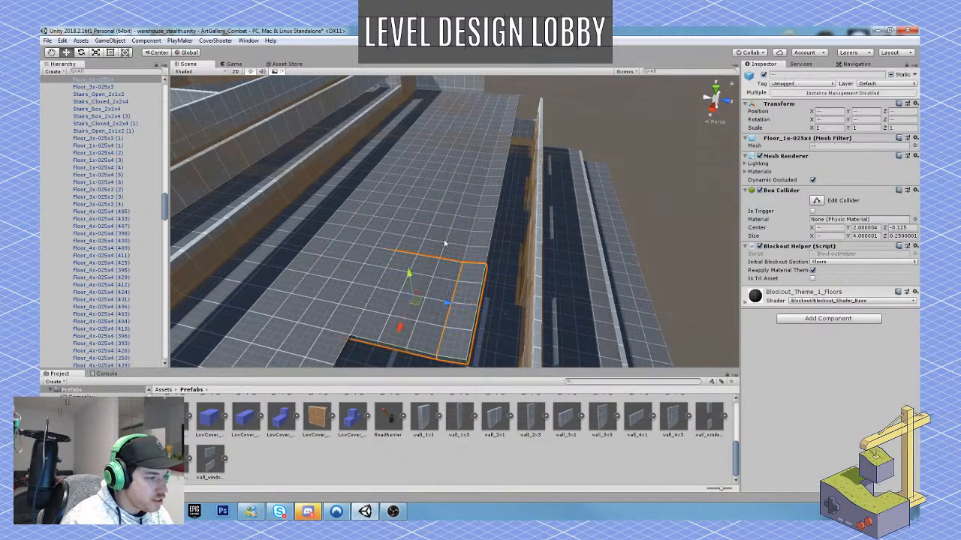
shift+click(450, 228)
shift+click(488, 234)
shift+click(493, 192)
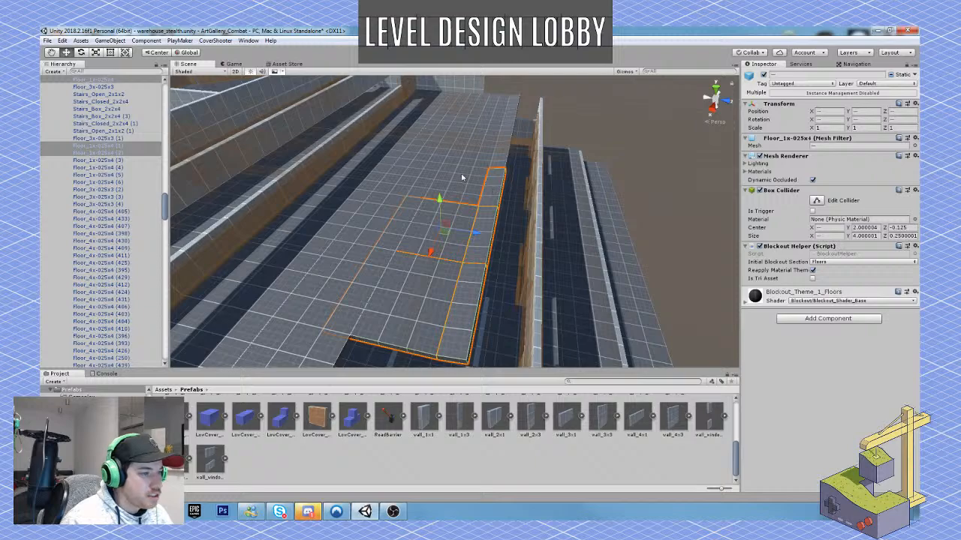
right_drag(462, 177, 471, 151)
shift+click(470, 166)
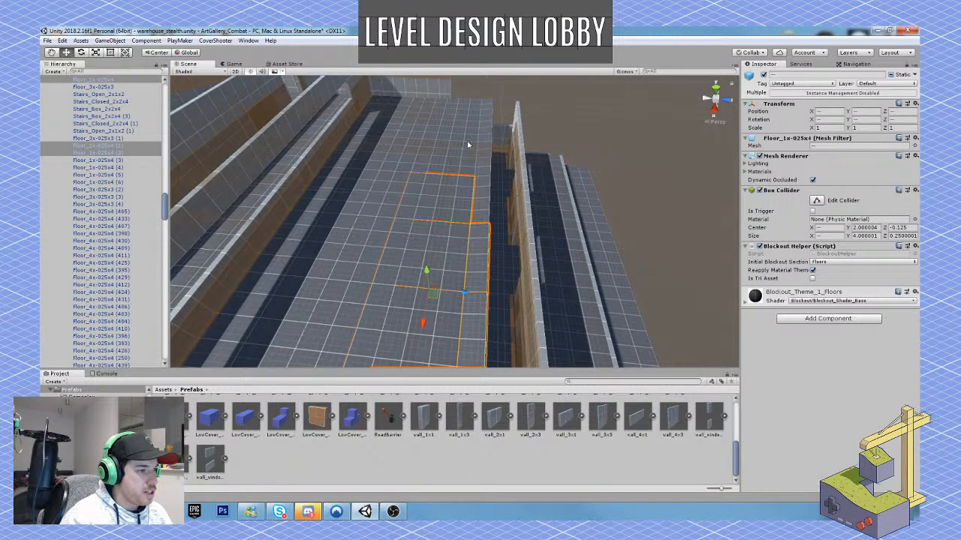
shift+click(467, 144)
shift+click(470, 109)
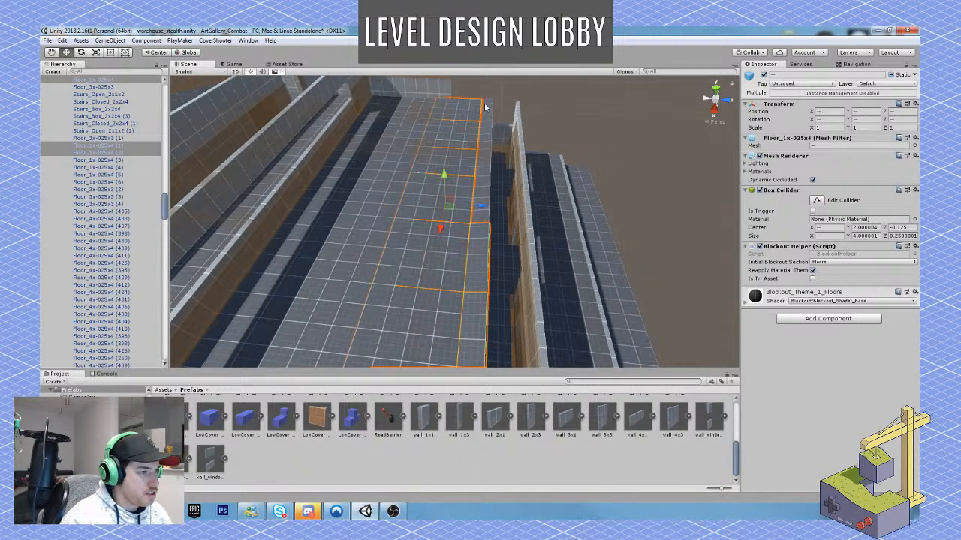
shift+click(484, 147)
shift+click(484, 162)
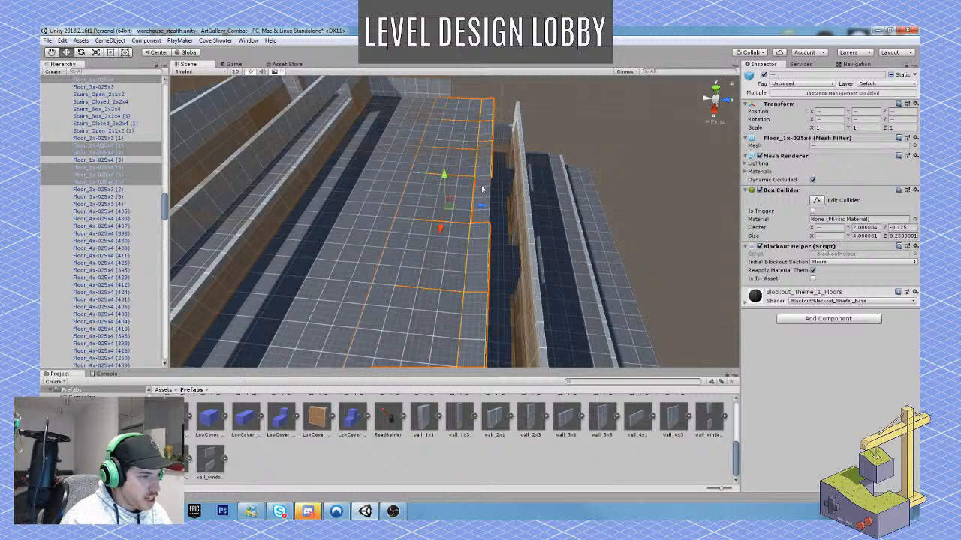
shift+click(479, 201)
drag(480, 209, 478, 295)
Duplicate the last wall_4x3 segment of the freestanding interior wall twice and move the copies to extend it toward the outer wall.
click(348, 231)
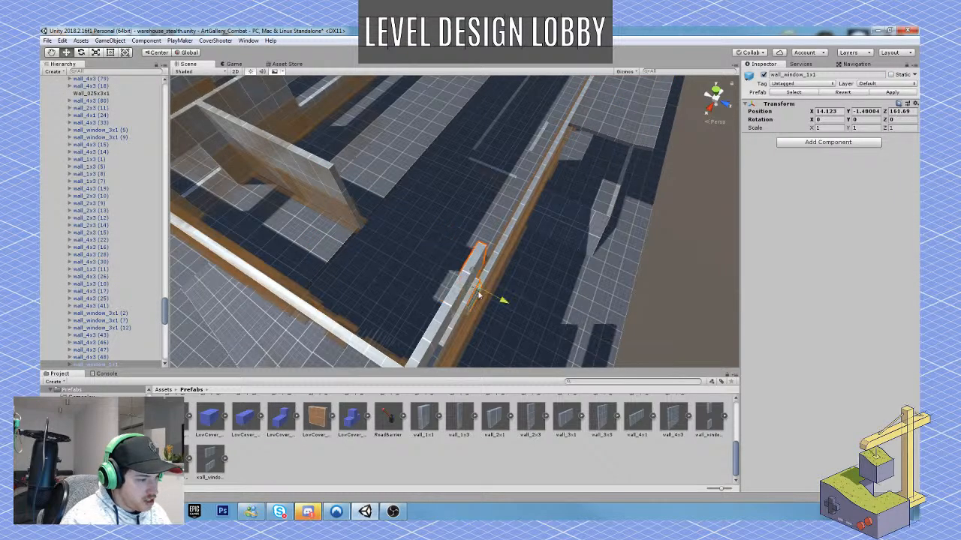
click(336, 190)
key(ctrl+d)
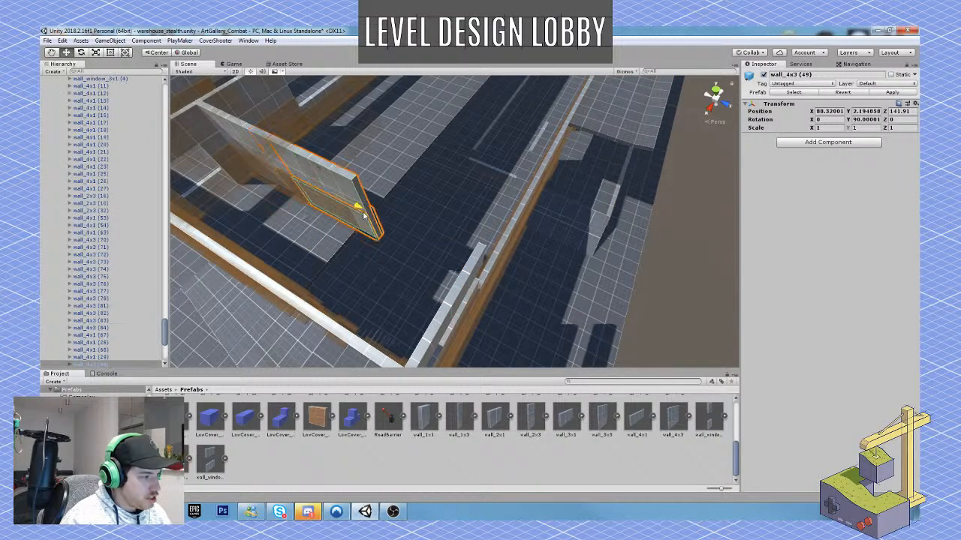
ctrl+drag(358, 206, 455, 198)
key(ctrl+d)
click(588, 201)
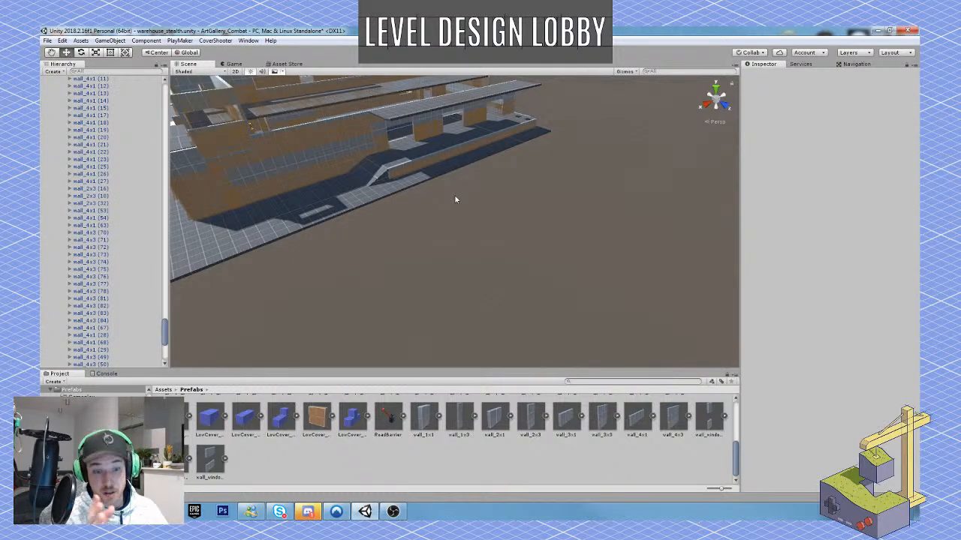
mouse_move(454, 199)
right_down()
mouse_move(356, 151)
mouse_move(369, 205)
mouse_move(463, 204)
right_up()
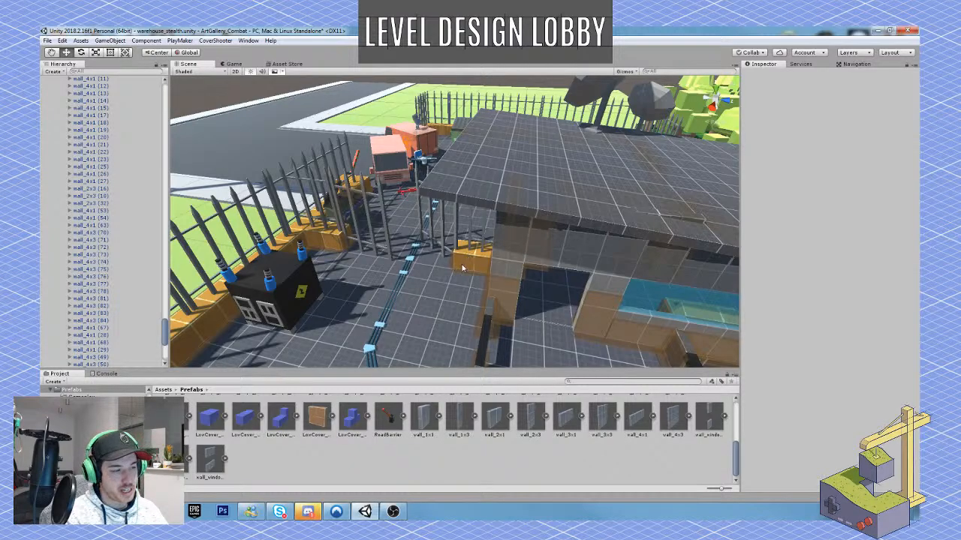
right_drag(463, 267, 632, 201)
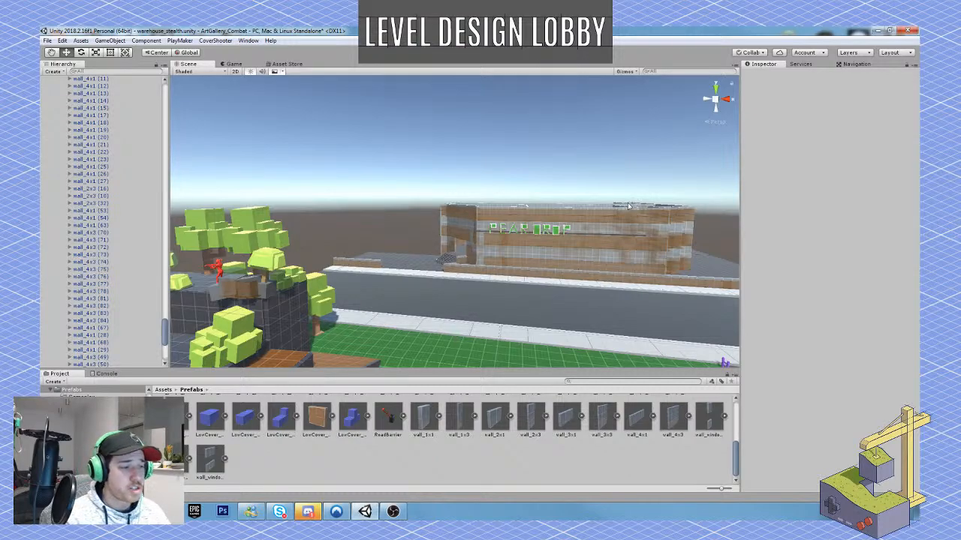
mouse_move(510, 264)
right_down()
mouse_move(570, 249)
mouse_move(503, 260)
right_up()
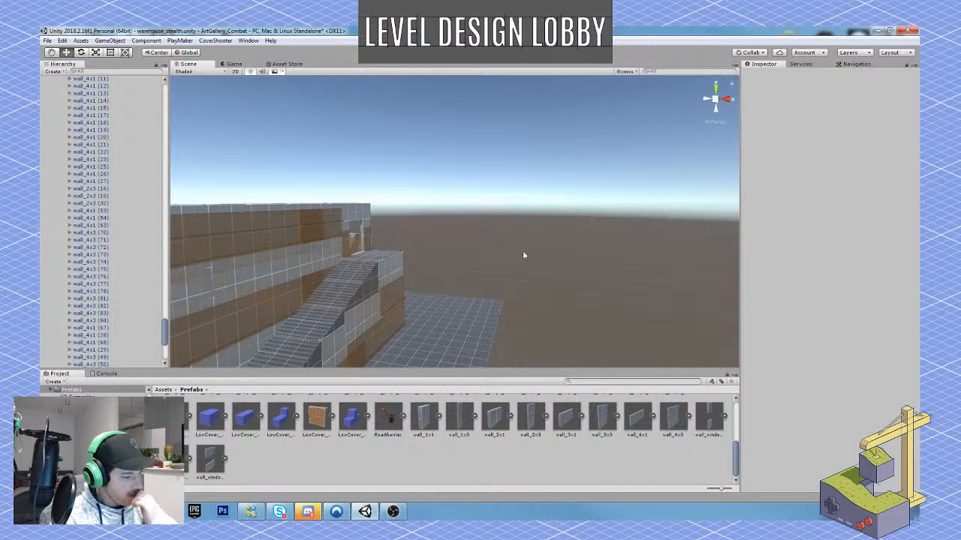
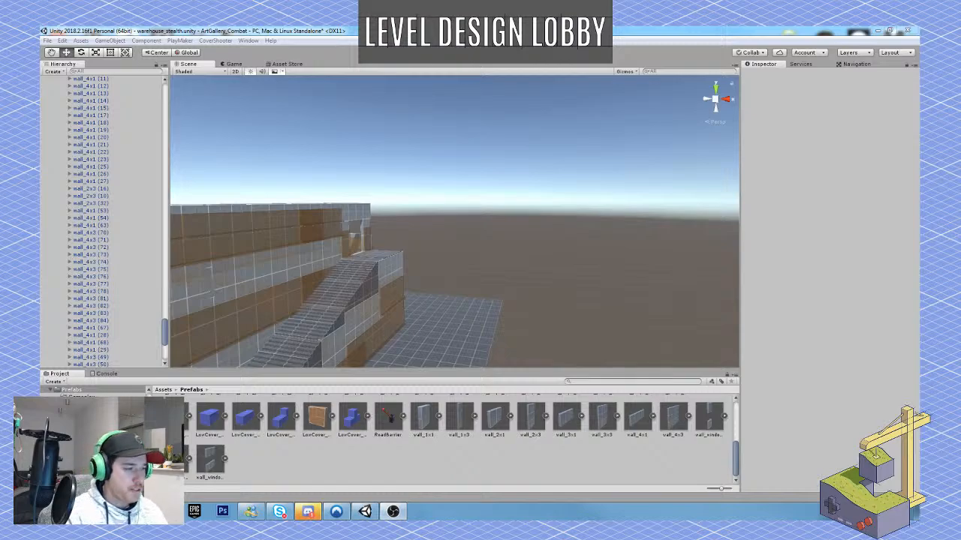
Inspect the extended warehouse exterior around the ramp, the stepped corner walls and the street-side barrier.
right_drag(462, 269, 393, 337)
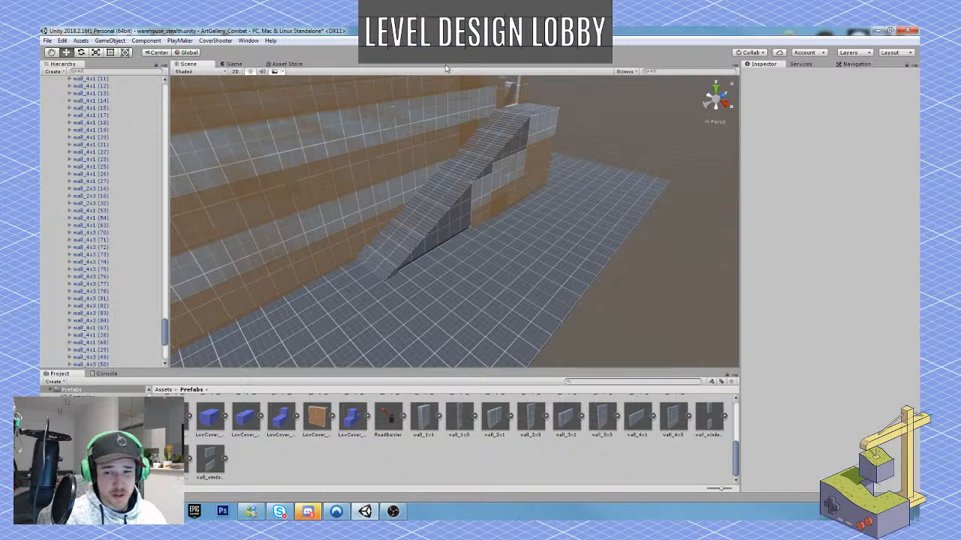
right_drag(562, 113, 403, 152)
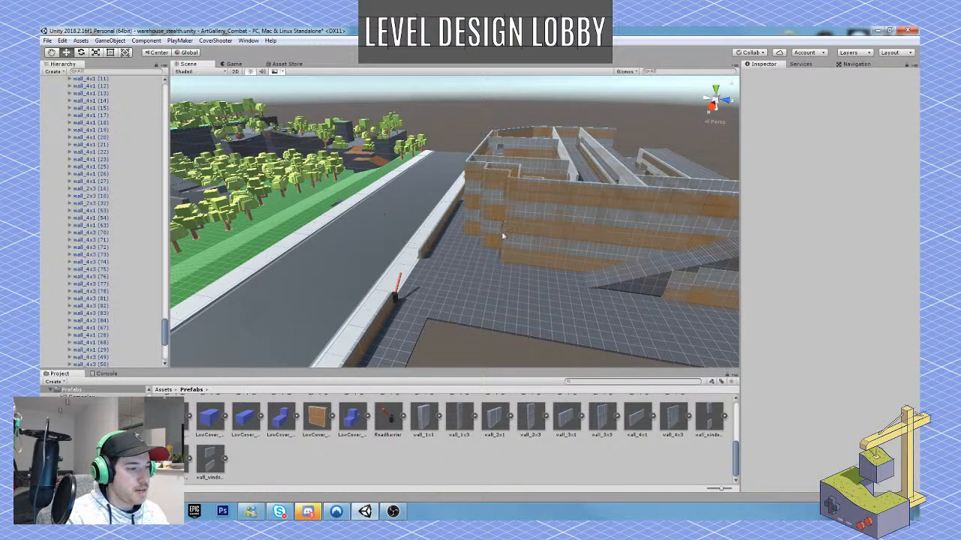
right_drag(502, 233, 544, 179)
key(w)
key(w)
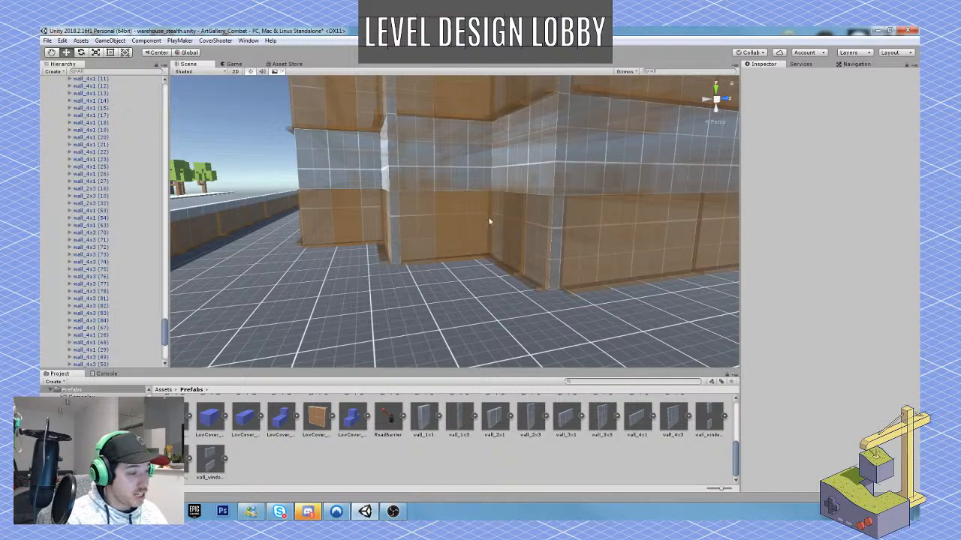
right_drag(488, 221, 431, 264)
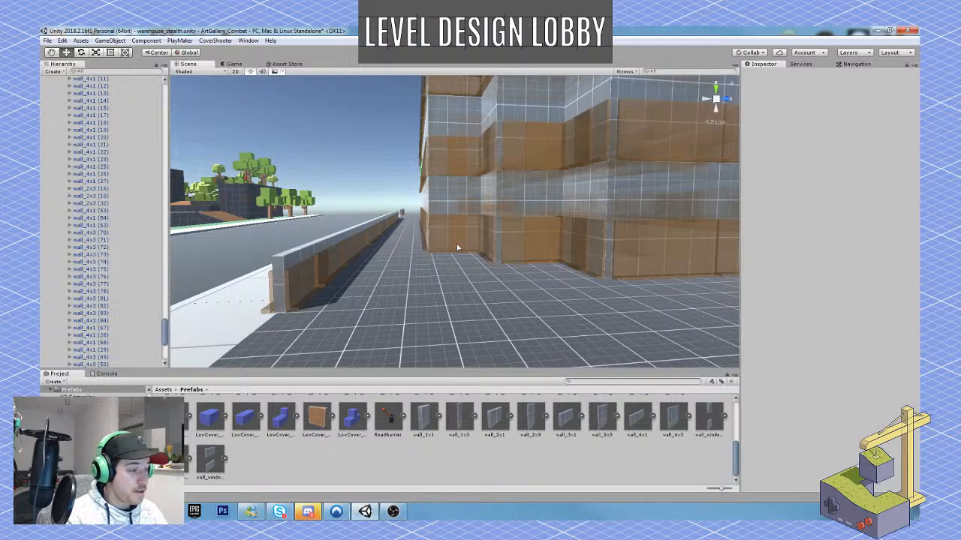
key(s)
right_drag(457, 248, 453, 258)
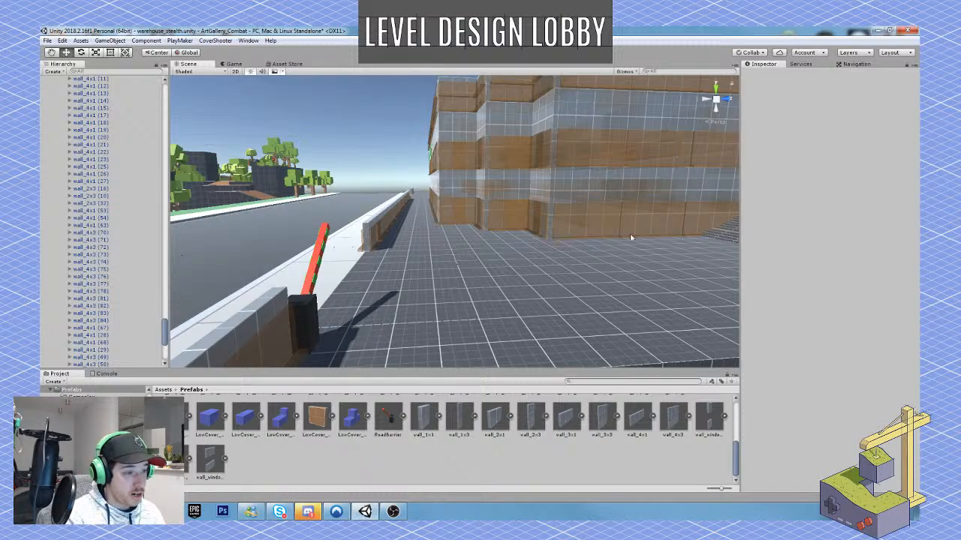
right_drag(486, 228, 488, 242)
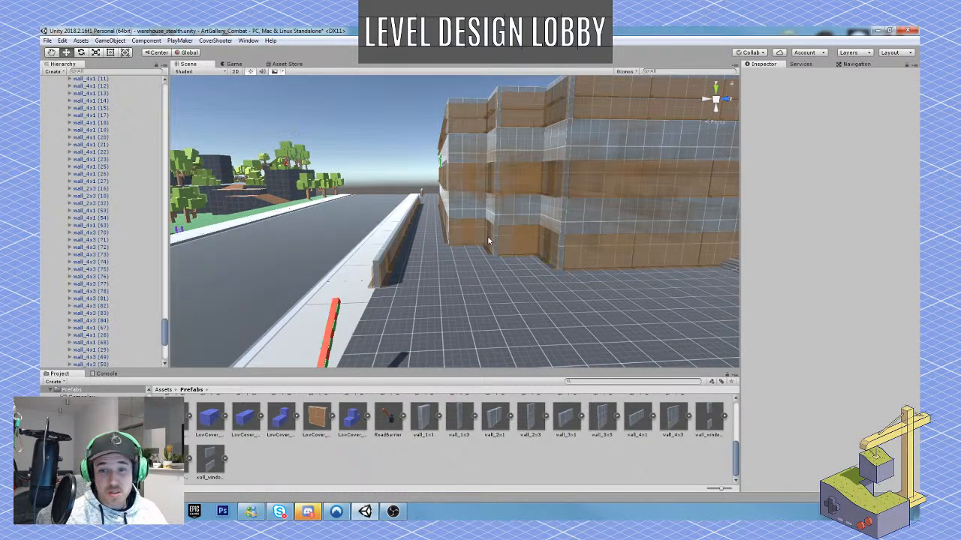
right_drag(399, 304, 372, 289)
scroll(349, 446, up, 3)
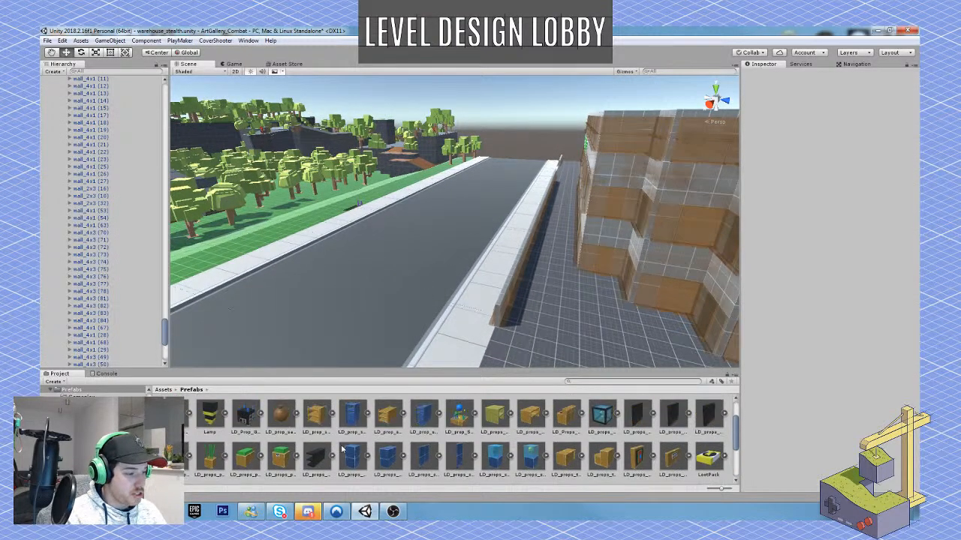
drag(325, 419, 446, 436)
scroll(446, 436, down, 1)
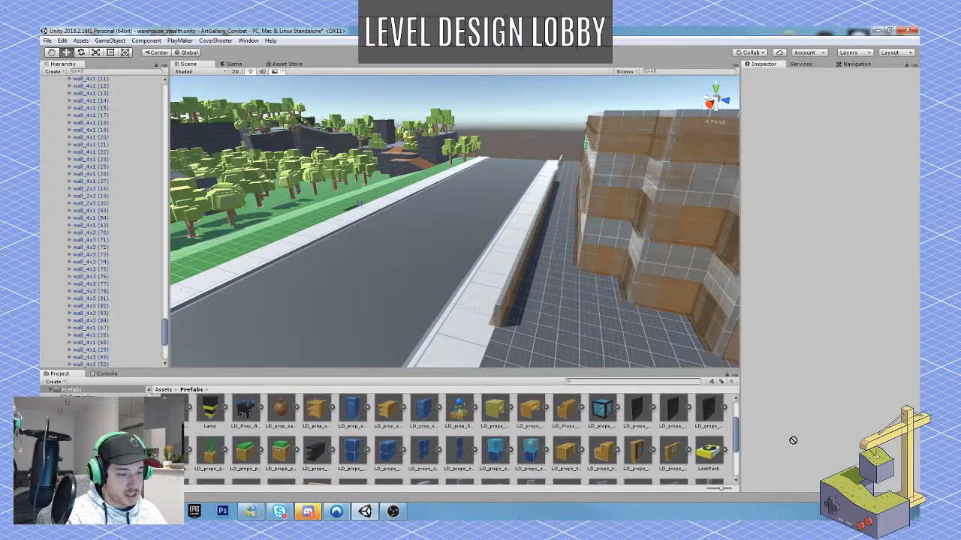
scroll(446, 434, up, 1)
drag(353, 415, 826, 312)
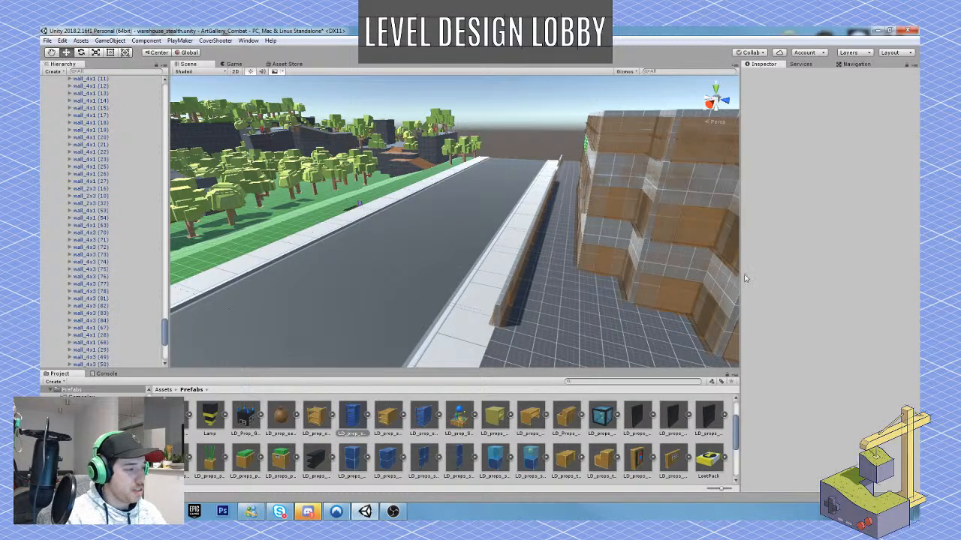
Examine the forest clearing across the road, including its rocks, enemy placeholder and stepped purple-topped blocks.
alt+drag(392, 189, 304, 161)
key(w)
right_drag(303, 161, 505, 199)
key(s)
key(w)
key(s)
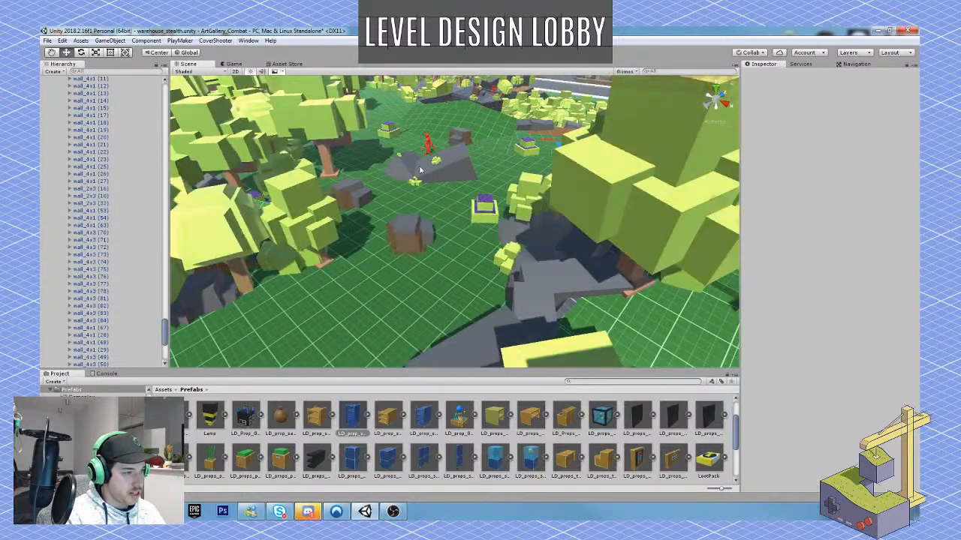
right_drag(406, 276, 350, 290)
key(s)
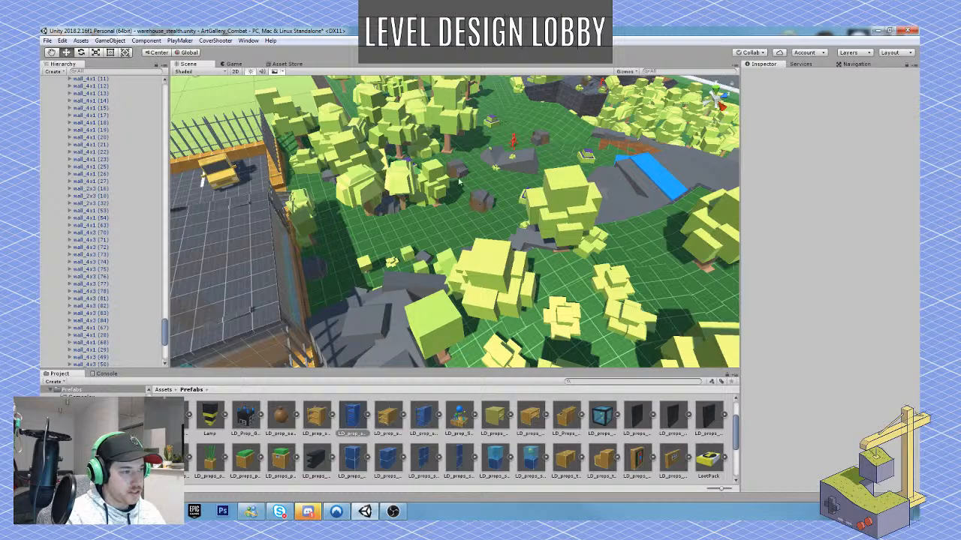
right_drag(514, 229, 513, 202)
key(w)
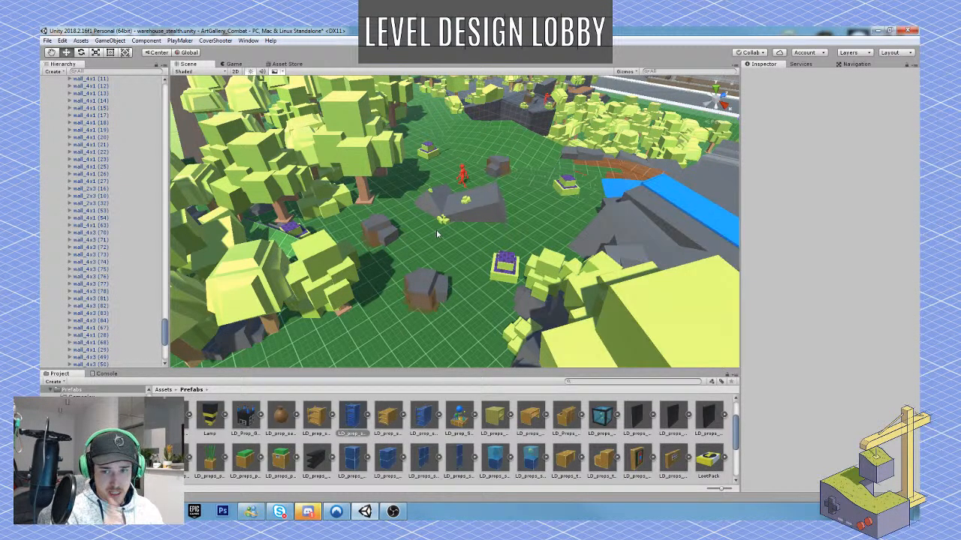
key(w)
right_drag(436, 234, 519, 258)
right_drag(477, 202, 496, 208)
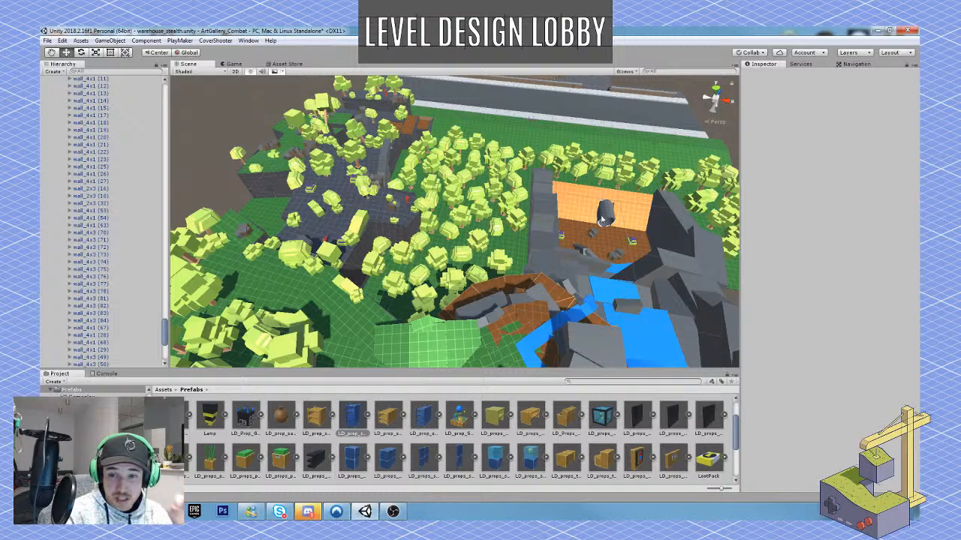
Survey the outdoor level from above, covering the forest, the sunken rocky area, the water and the pipe entrance.
right_drag(501, 245, 430, 280)
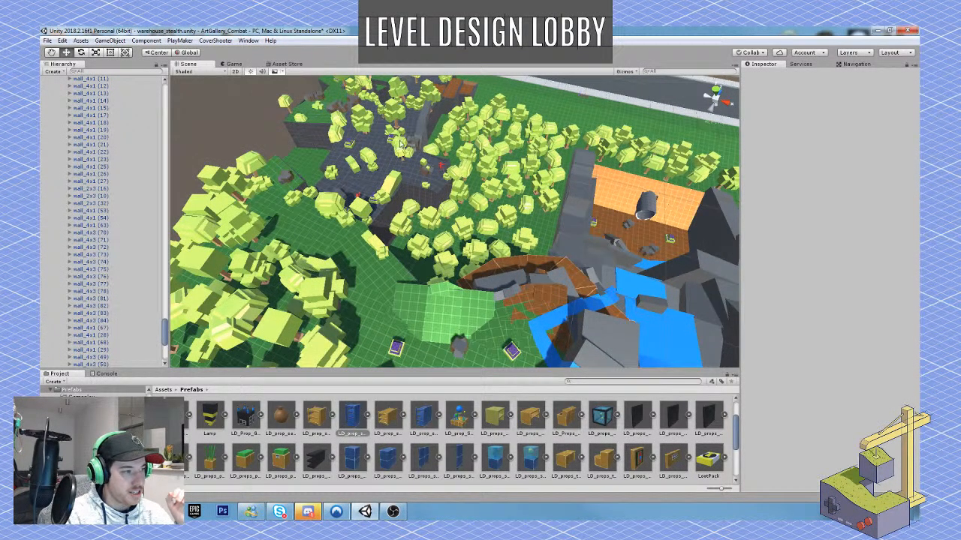
right_drag(435, 216, 452, 132)
right_drag(552, 154, 225, 211)
right_drag(418, 177, 581, 266)
right_drag(505, 199, 494, 225)
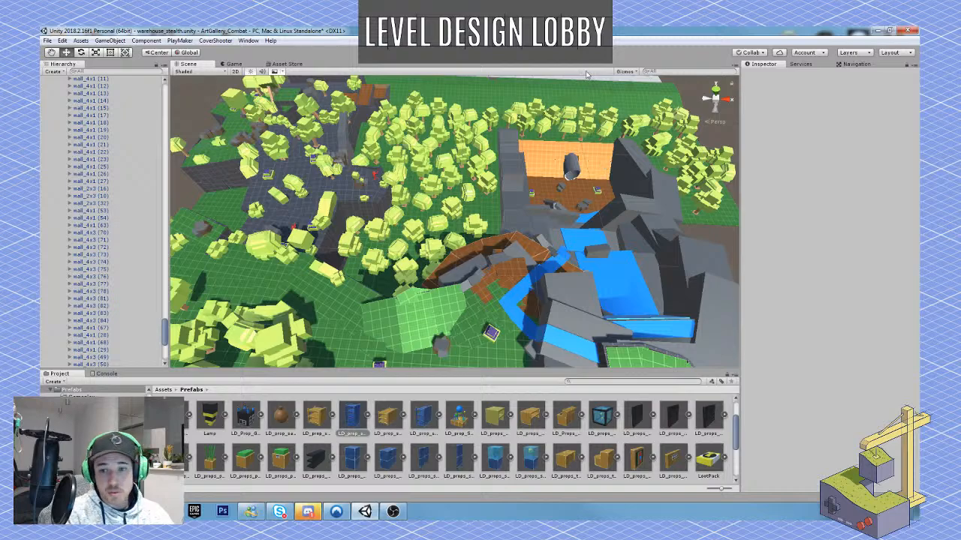
right_drag(552, 111, 536, 112)
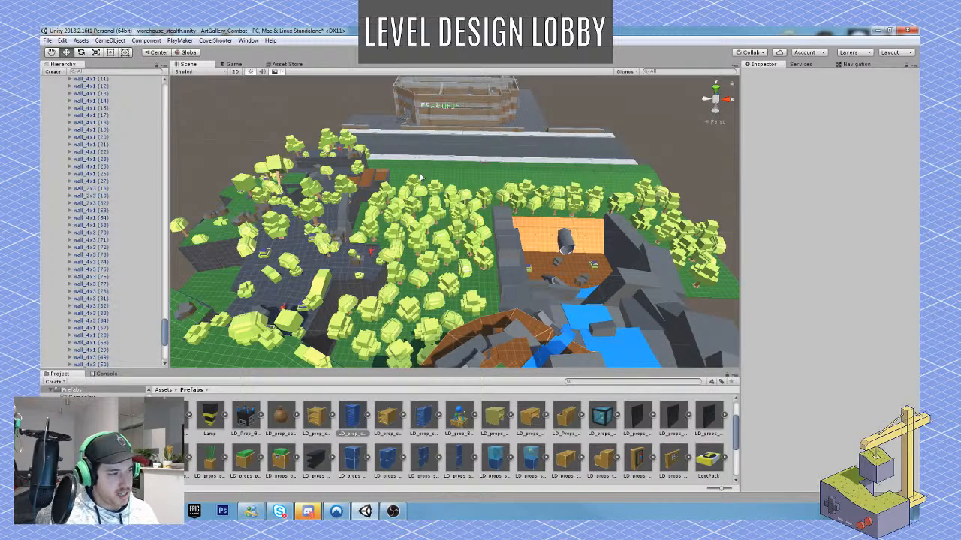
Select the red SM_Pawn_Walk_Male_01 enemy placeholder in the forest clearing and examine its surroundings.
right_drag(532, 234, 427, 229)
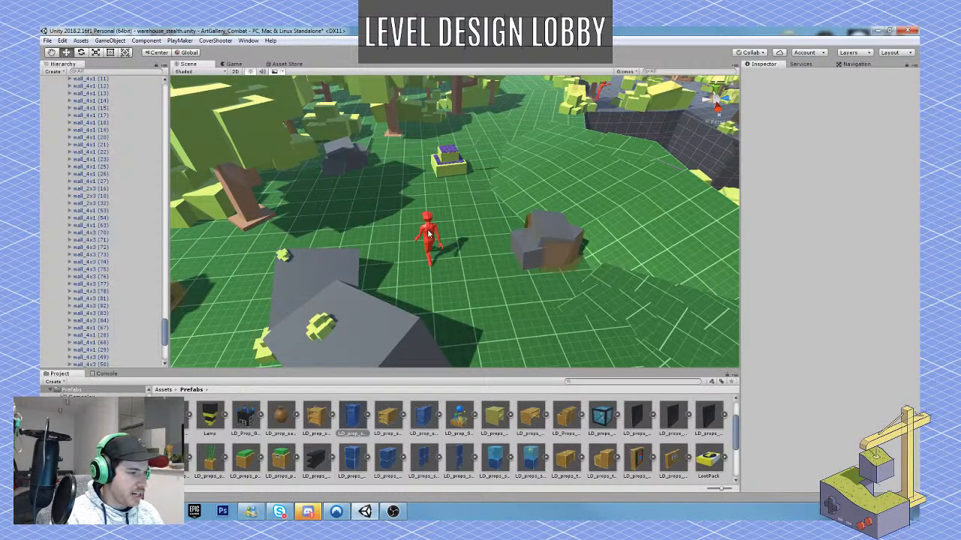
click(426, 236)
alt+drag(427, 236, 533, 206)
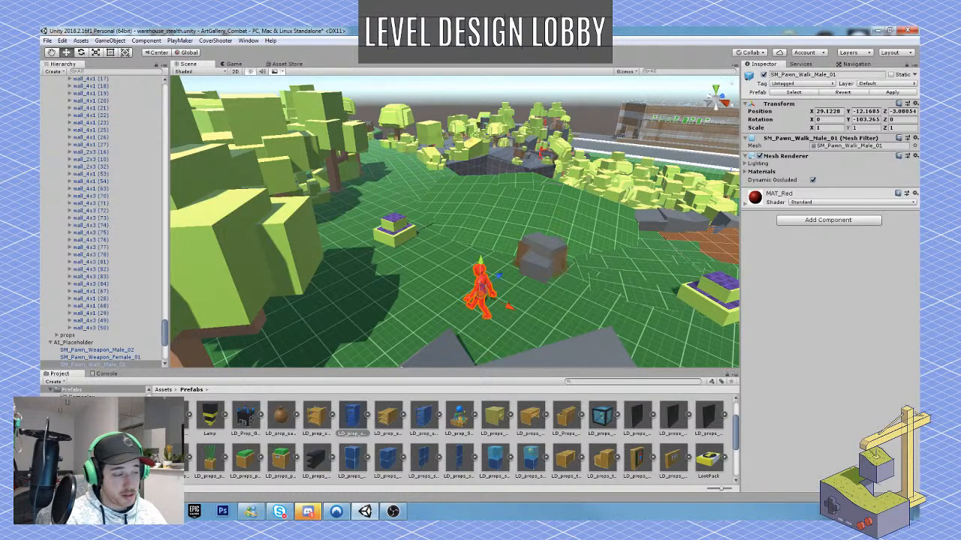
right_drag(536, 239, 509, 246)
key(w)
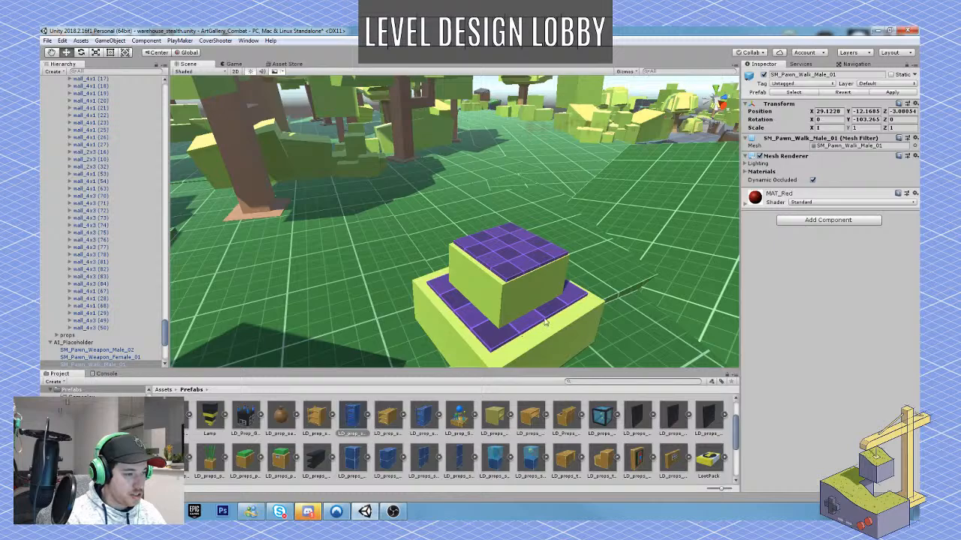
Examine the black generator box with its switch panel in the fenced yard and the route back to the clearing.
right_drag(542, 318, 166, 292)
key(w)
key(w)
right_drag(434, 269, 358, 252)
key(w)
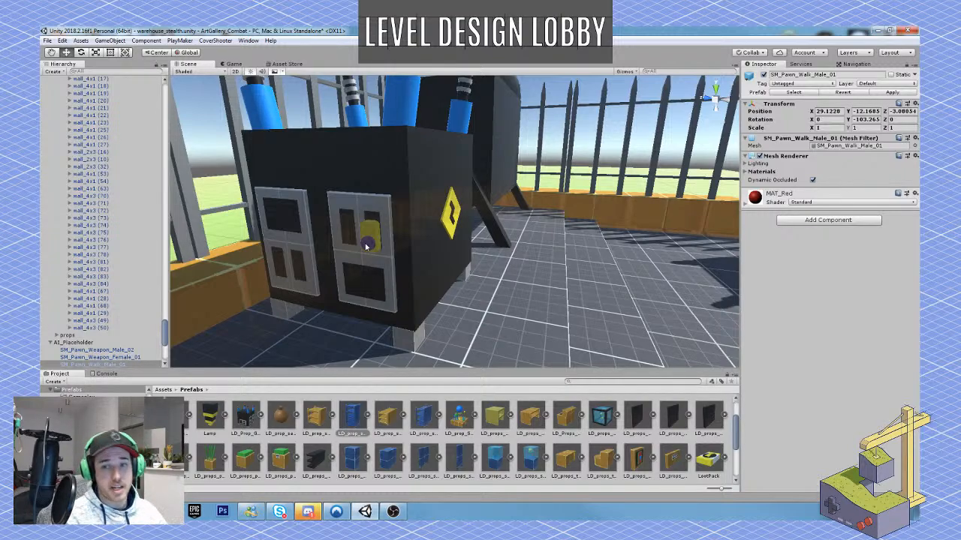
right_drag(529, 309, 482, 273)
key(s)
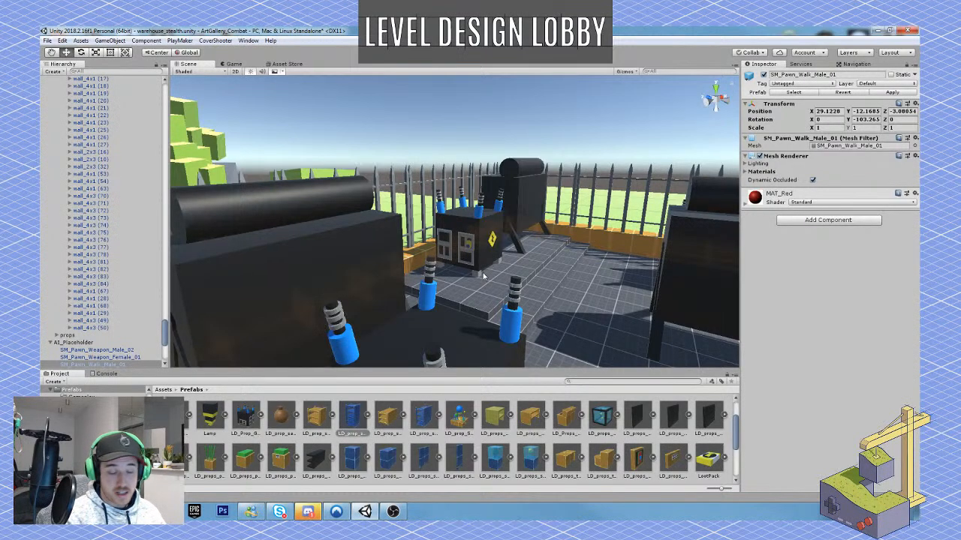
right_drag(482, 274, 486, 293)
key(w)
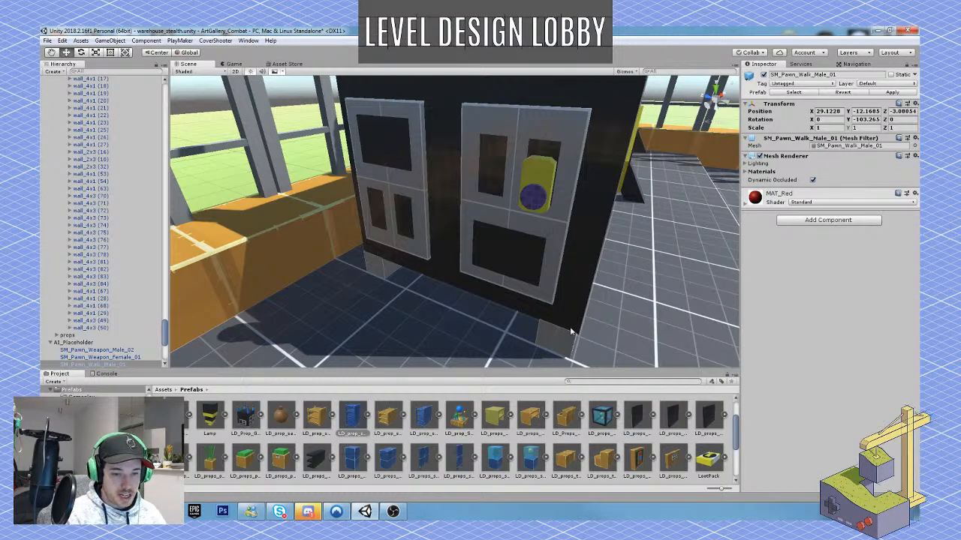
alt+drag(598, 317, 482, 298)
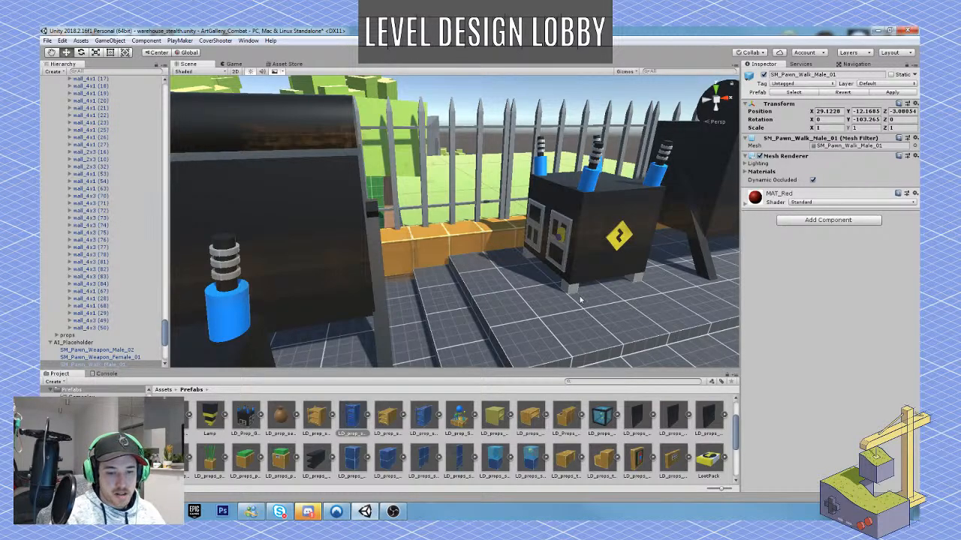
alt+drag(575, 298, 491, 255)
key(w)
mouse_move(492, 255)
right_down()
mouse_move(632, 259)
mouse_move(506, 265)
right_up()
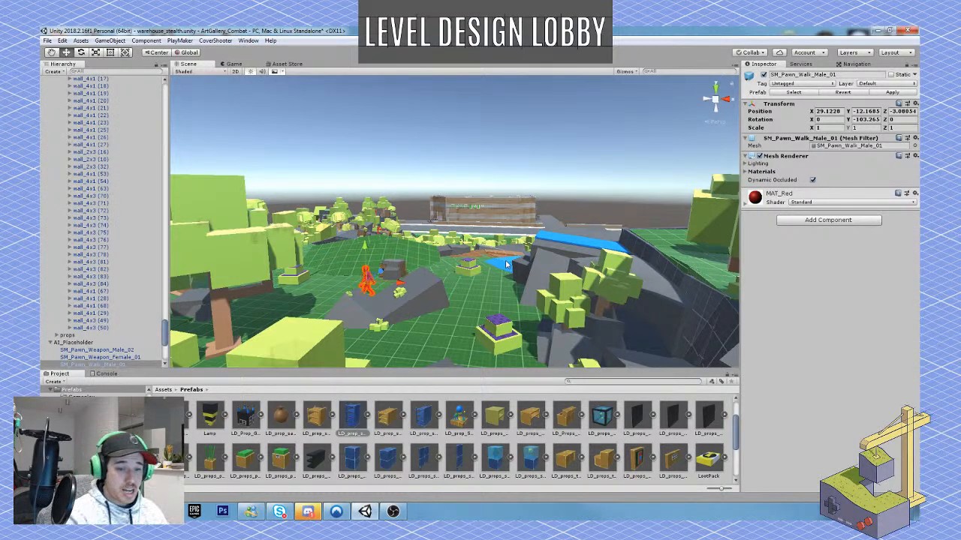
Duplicate the row of Floor_4x-025x4 tiles over the warehouse's storage hall twice and move the copies outward, with the last row at Z 161.49.
key(w)
right_drag(507, 265, 351, 223)
key(s)
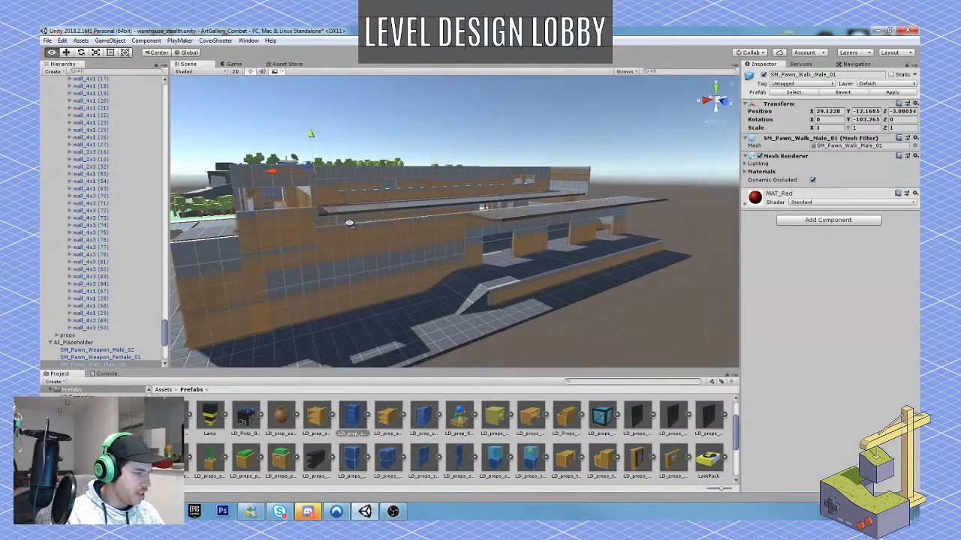
key(e)
right_drag(507, 218, 499, 273)
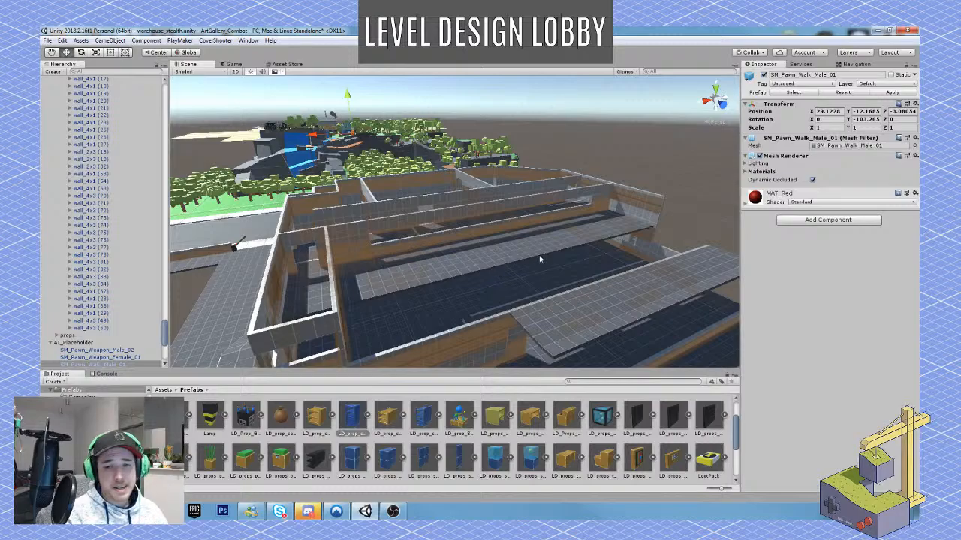
right_drag(492, 238, 381, 244)
click(356, 254)
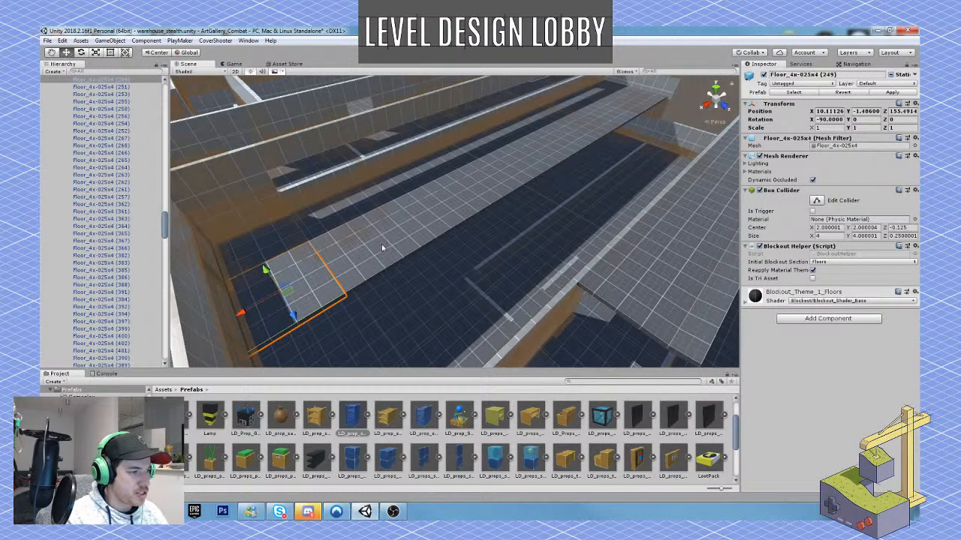
shift+click(381, 244)
shift+click(448, 217)
shift+click(494, 183)
shift+click(540, 168)
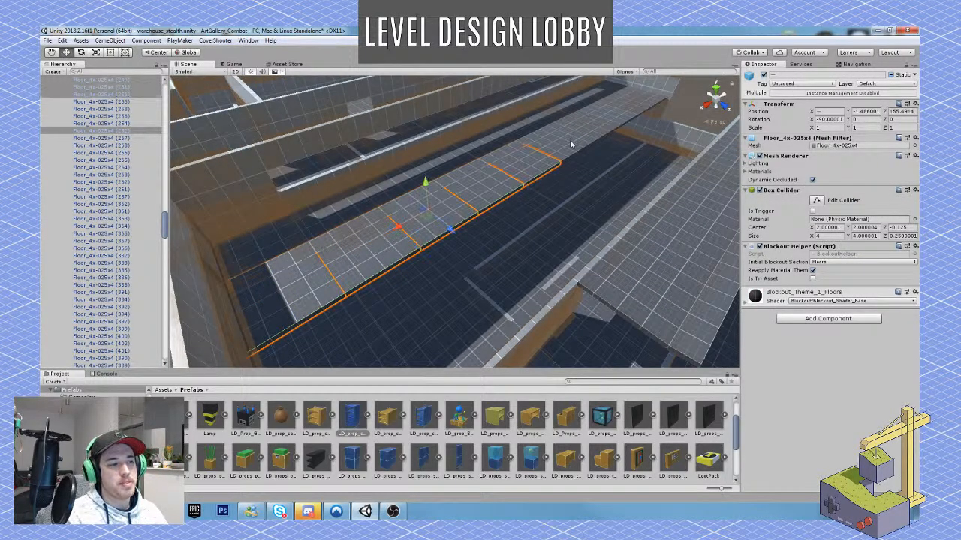
shift+click(574, 137)
shift+click(601, 128)
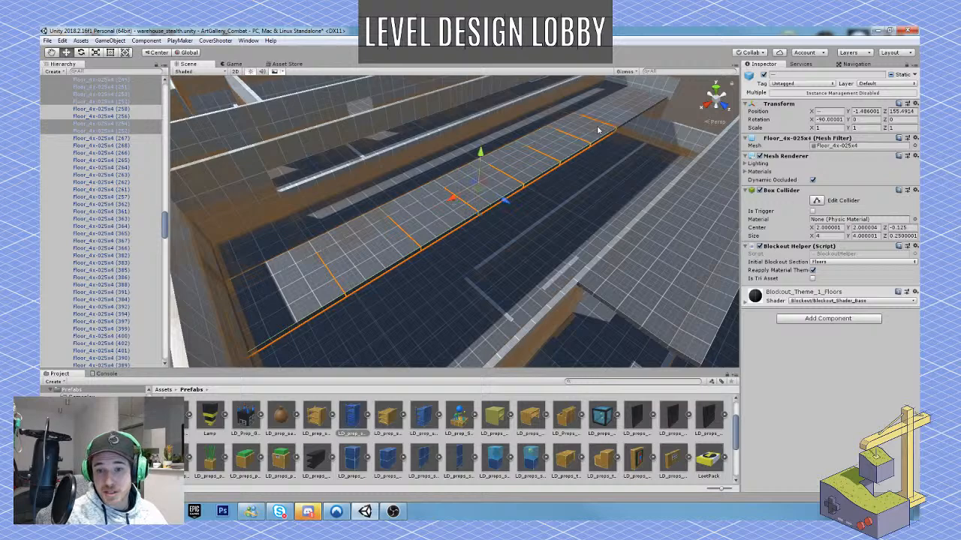
shift+click(632, 115)
shift+click(650, 99)
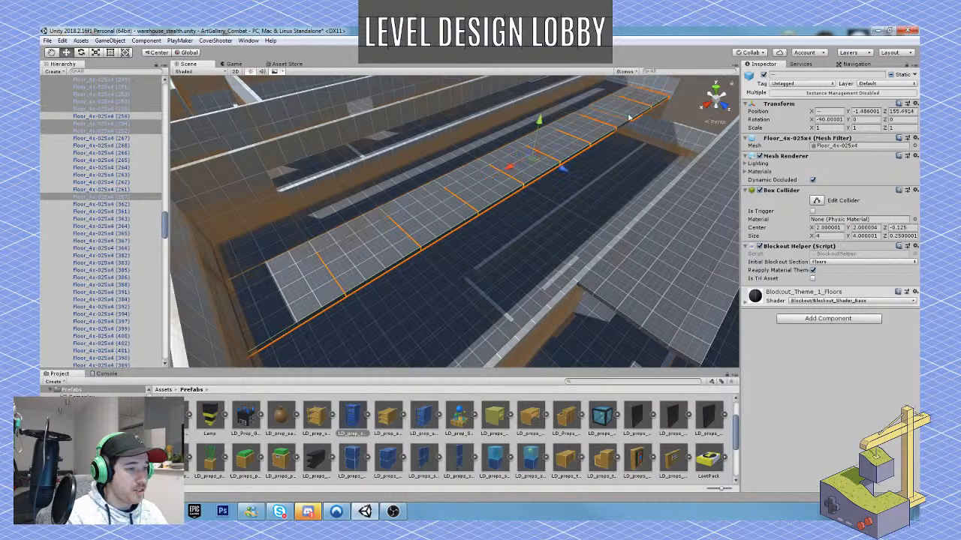
shift+click(615, 126)
key(ctrl+d)
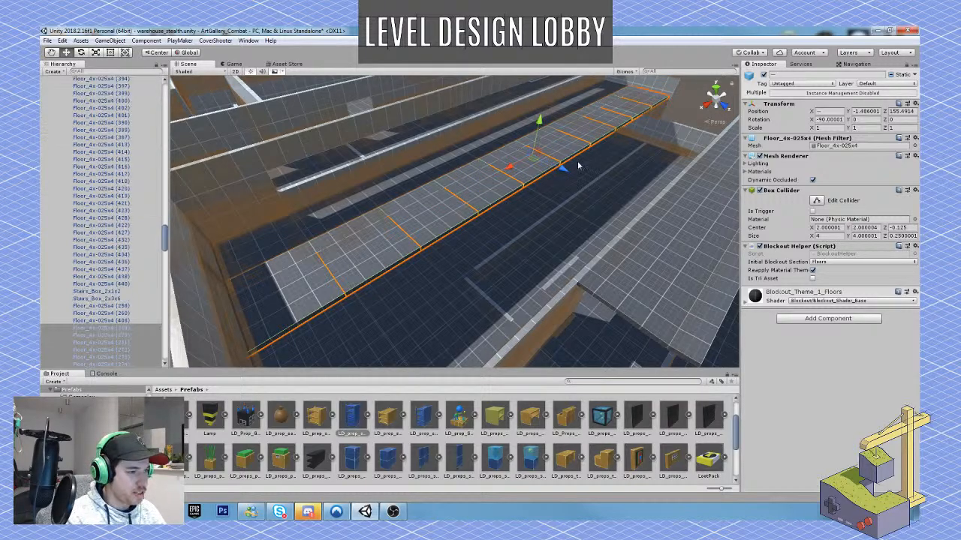
drag(564, 172, 623, 210)
key(ctrl+d)
scroll(623, 210, down, 5)
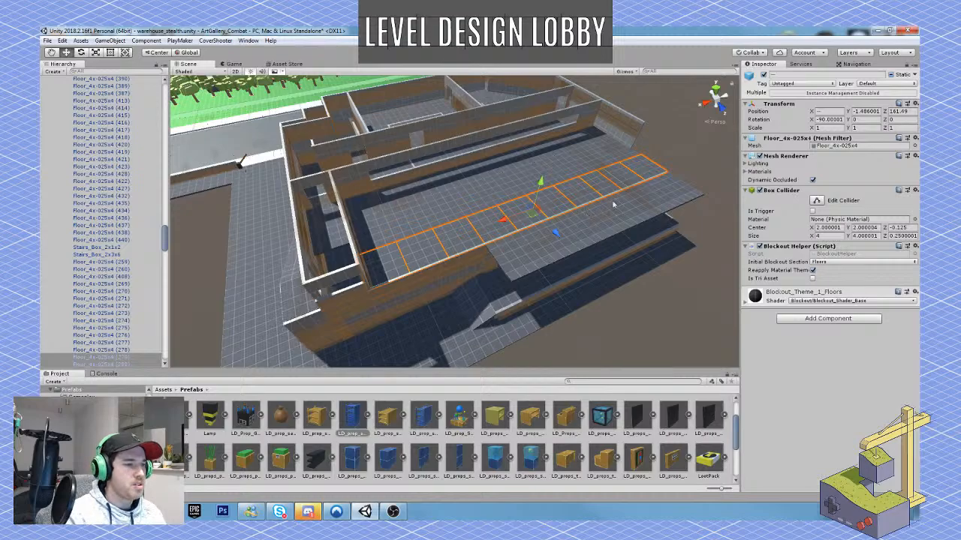
Duplicate the full-height stack of end wall pieces at the storage hall's corner twice and move the copies outward along the new floor edge.
right_drag(614, 202, 519, 234)
key(w)
key(s)
key(w)
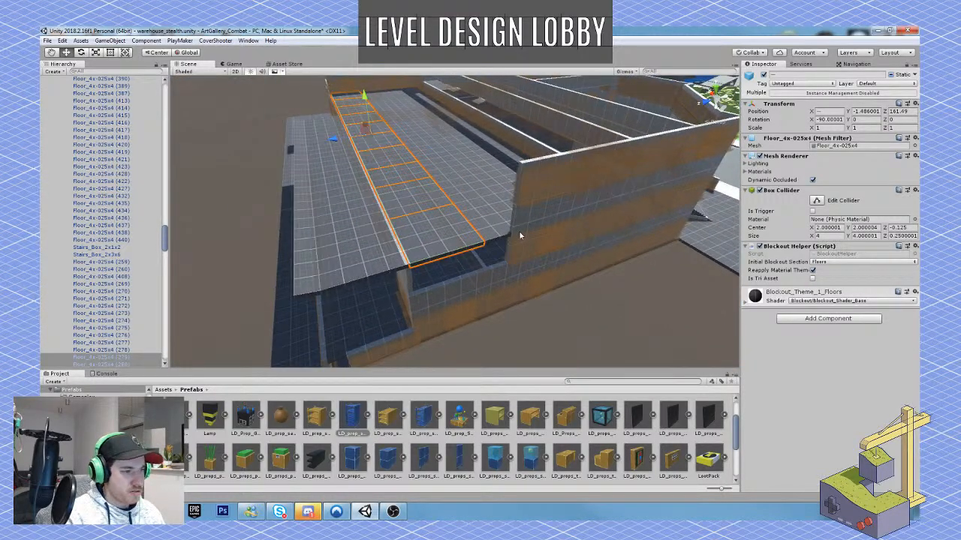
click(518, 232)
shift+click(527, 197)
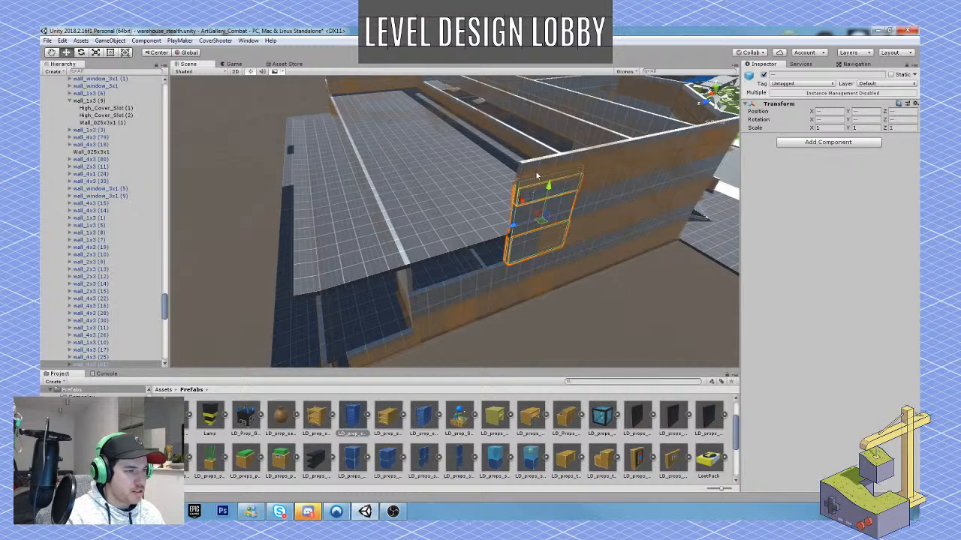
shift+click(536, 175)
key(ctrl+d)
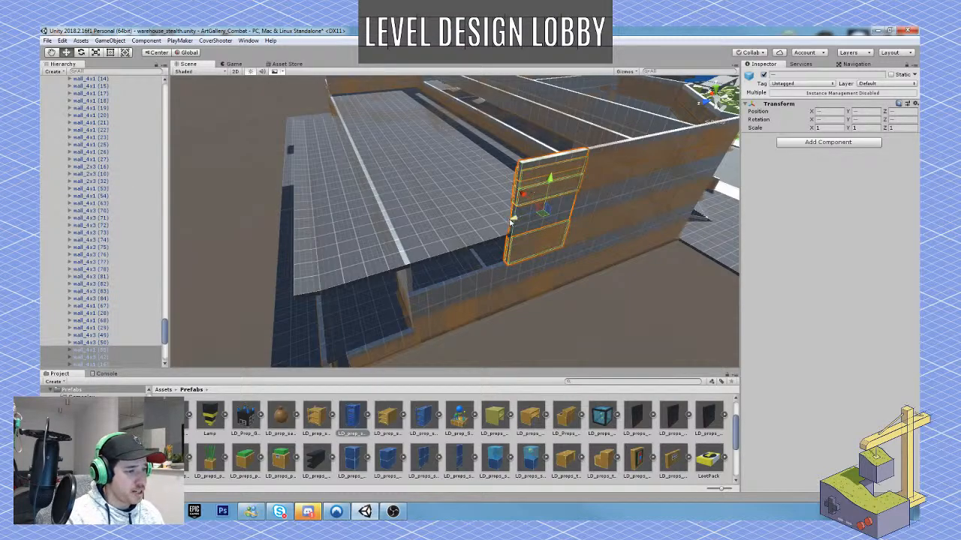
drag(515, 218, 451, 230)
right_drag(450, 227, 431, 232)
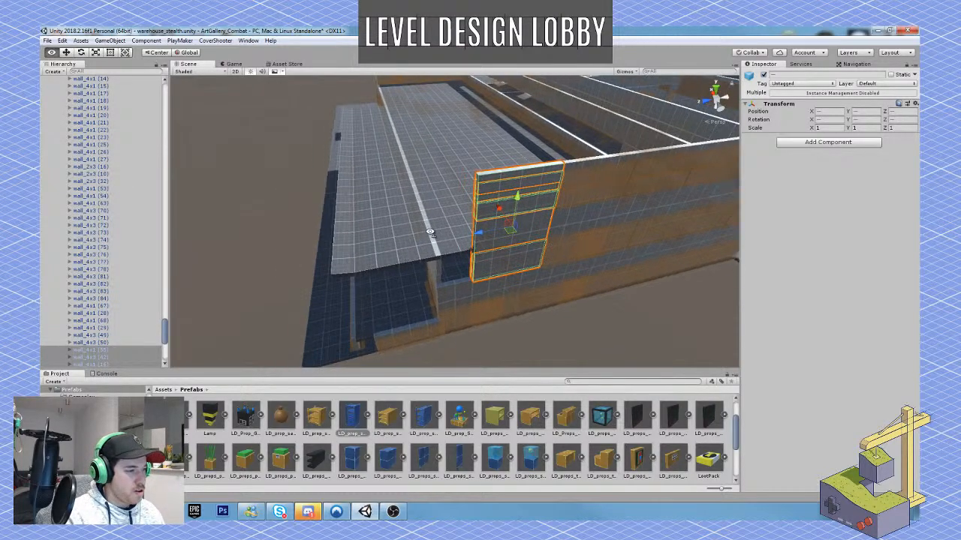
key(ctrl+d)
drag(480, 234, 437, 235)
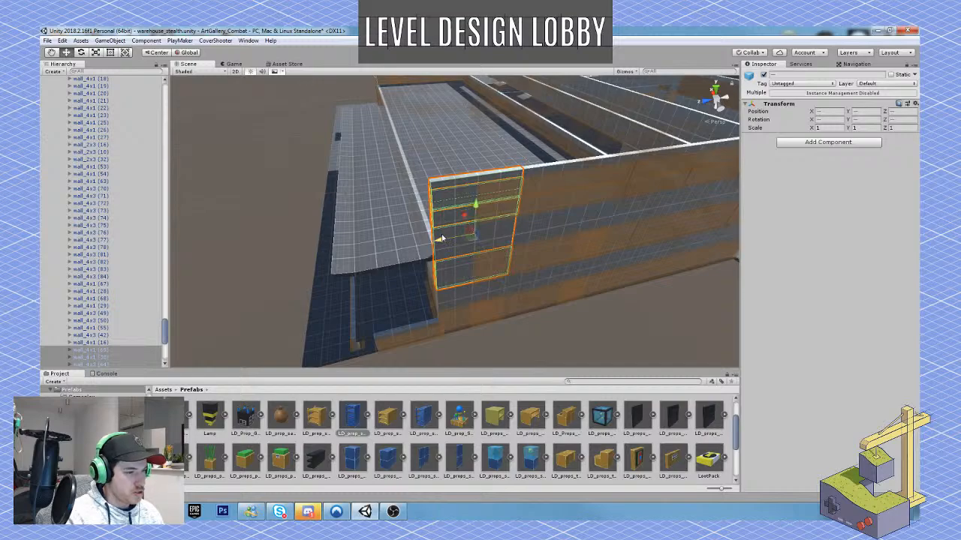
Examine the enlarged warehouse from outside, covering the loading dock side, the ramp side, the road and the street front.
click(507, 336)
alt+drag(507, 337, 667, 324)
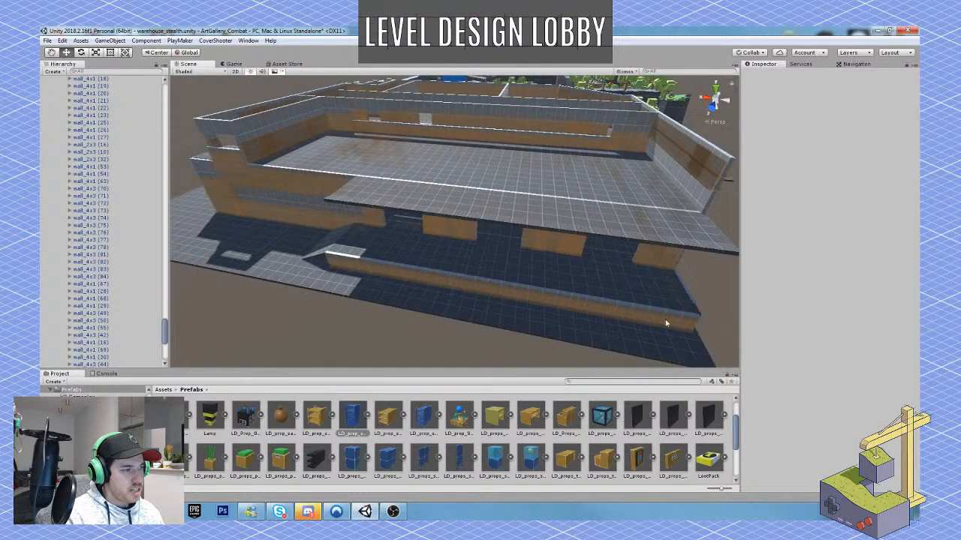
alt+drag(476, 280, 623, 260)
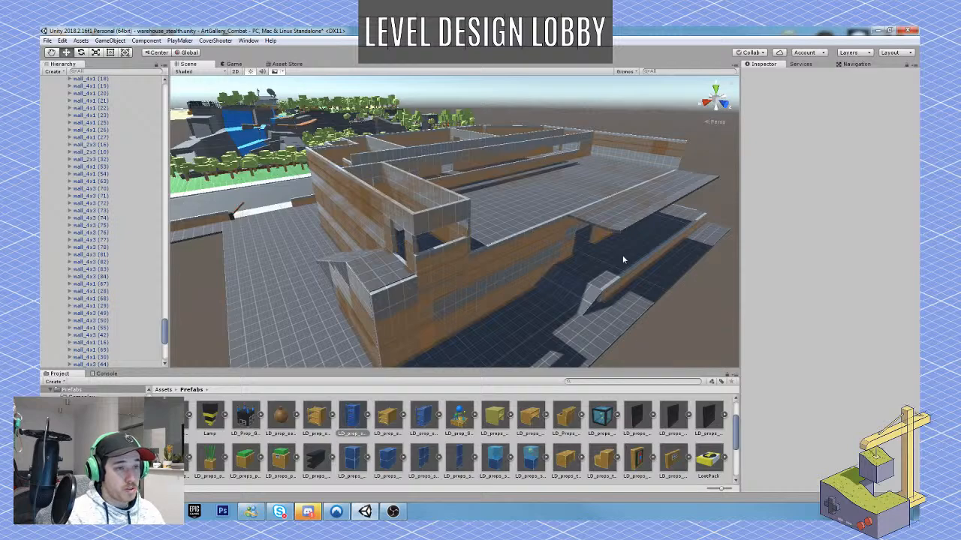
alt+drag(623, 260, 659, 235)
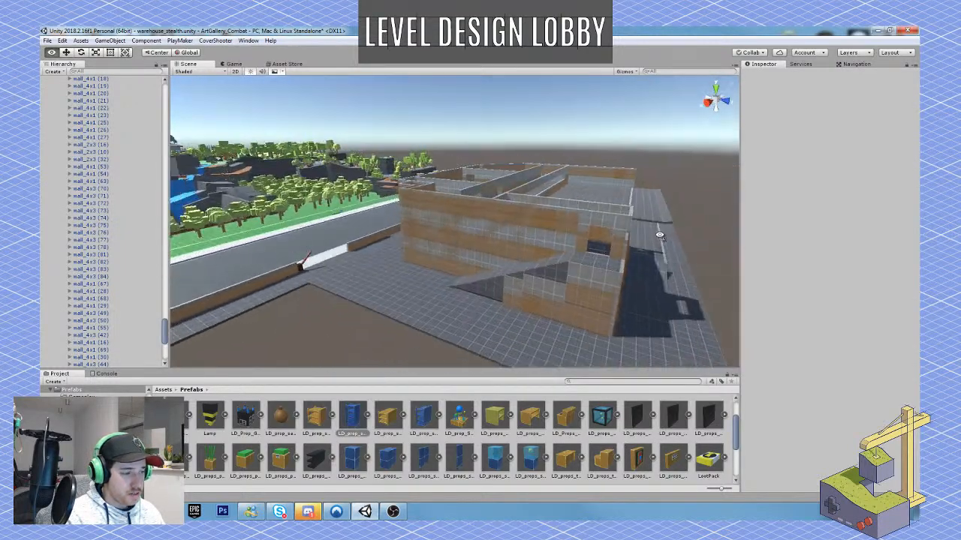
scroll(501, 262, down, 6)
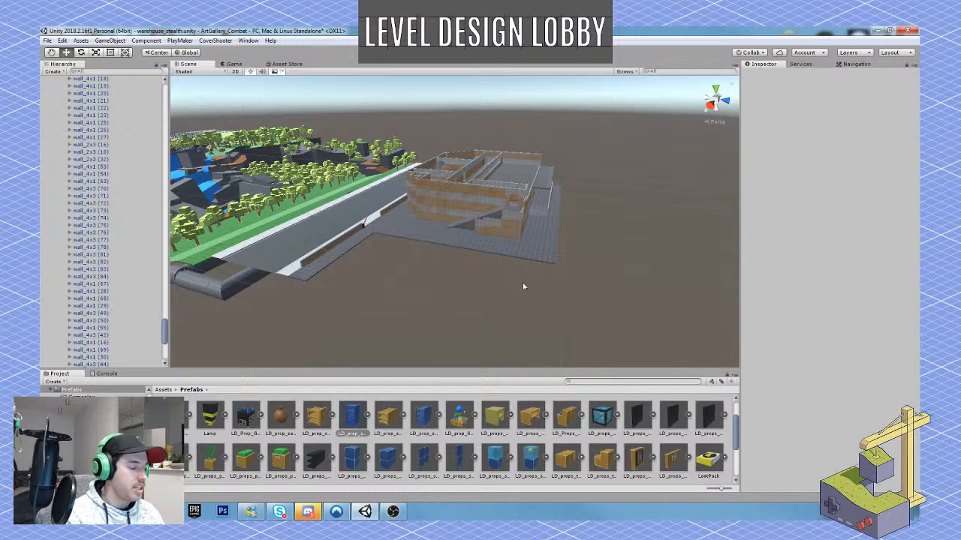
right_drag(524, 286, 516, 268)
key(w)
key(s)
right_drag(407, 235, 561, 259)
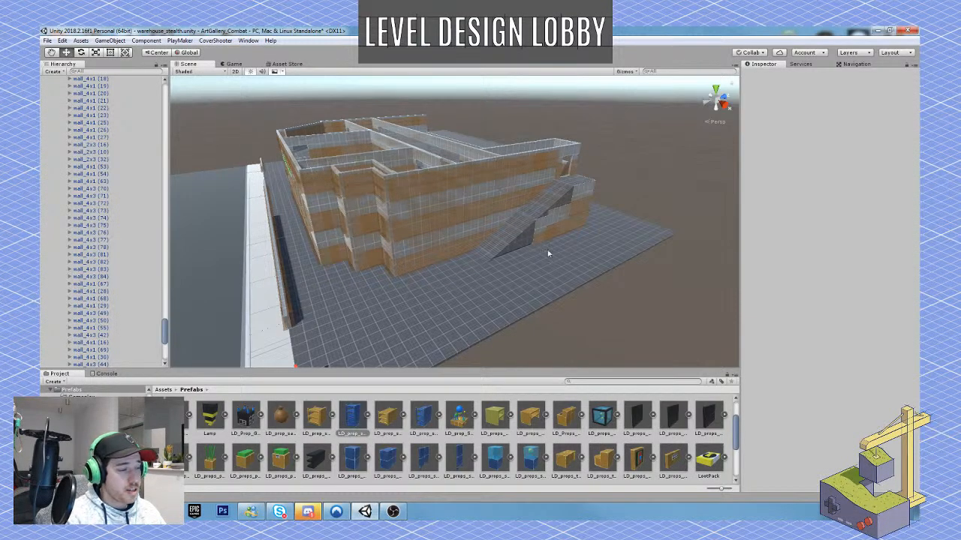
key(w)
right_drag(548, 252, 617, 254)
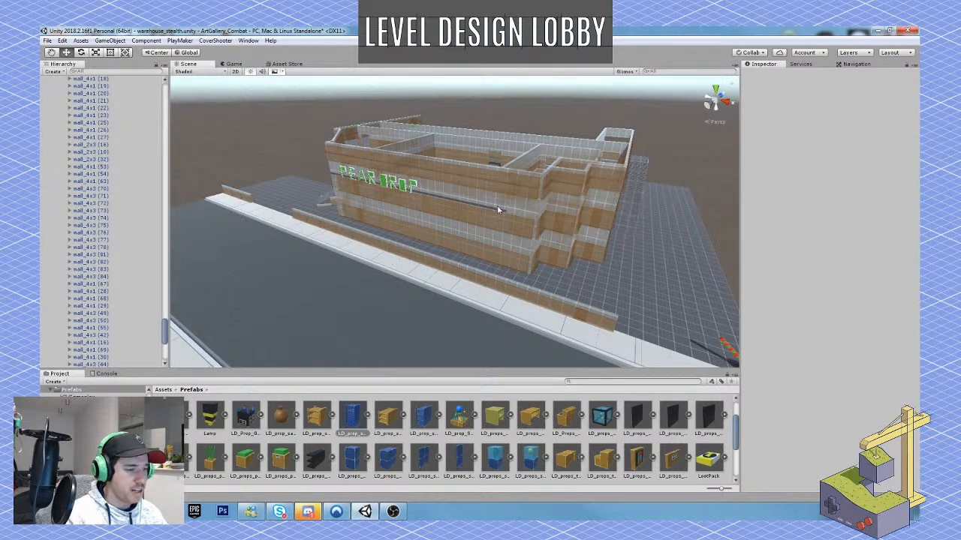
Duplicate the outermost row of ground-level Floor_4x-025x4 tiles beside the loading dock repeatedly, moving the copies outward with the last row at Z 91.1.
right_drag(499, 210, 298, 230)
click(319, 219)
click(298, 229)
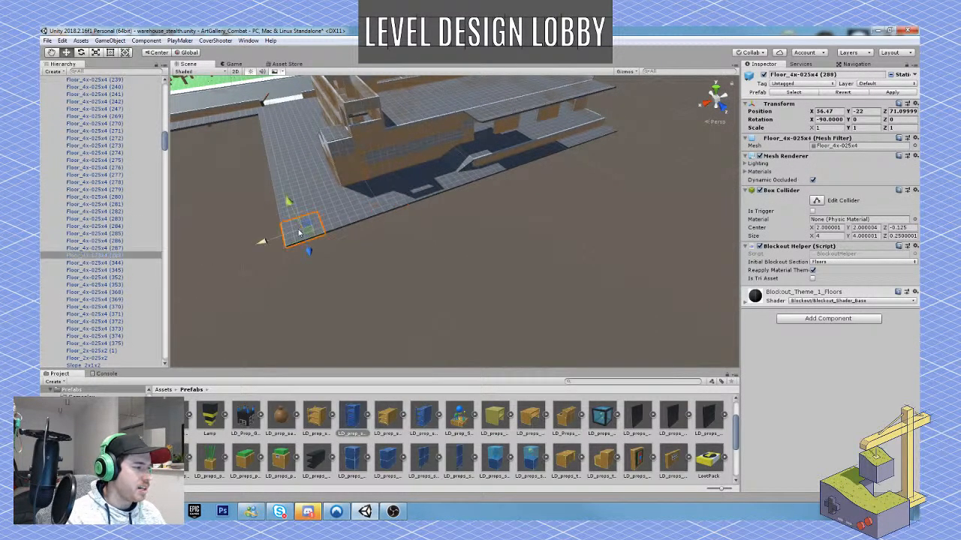
shift+click(347, 223)
shift+click(387, 209)
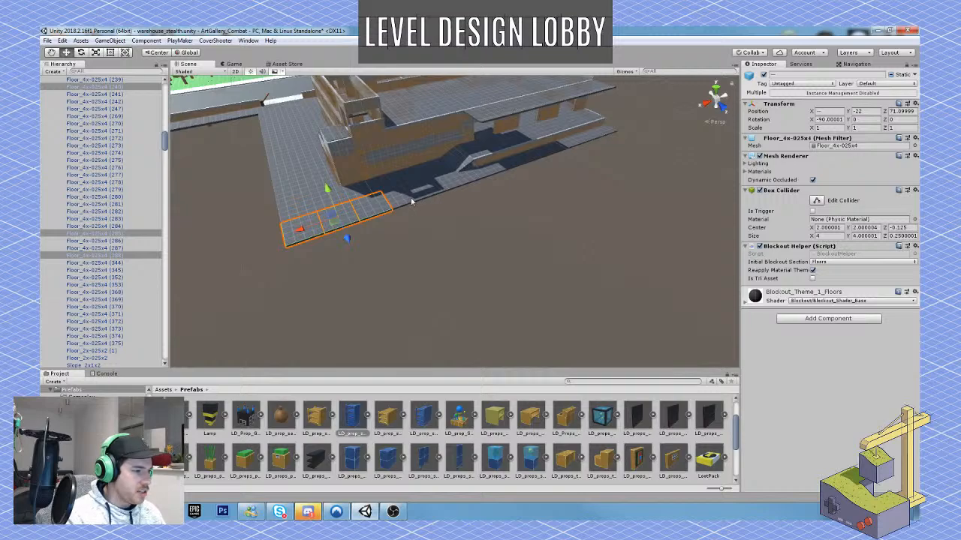
shift+click(417, 200)
shift+click(439, 187)
shift+click(462, 184)
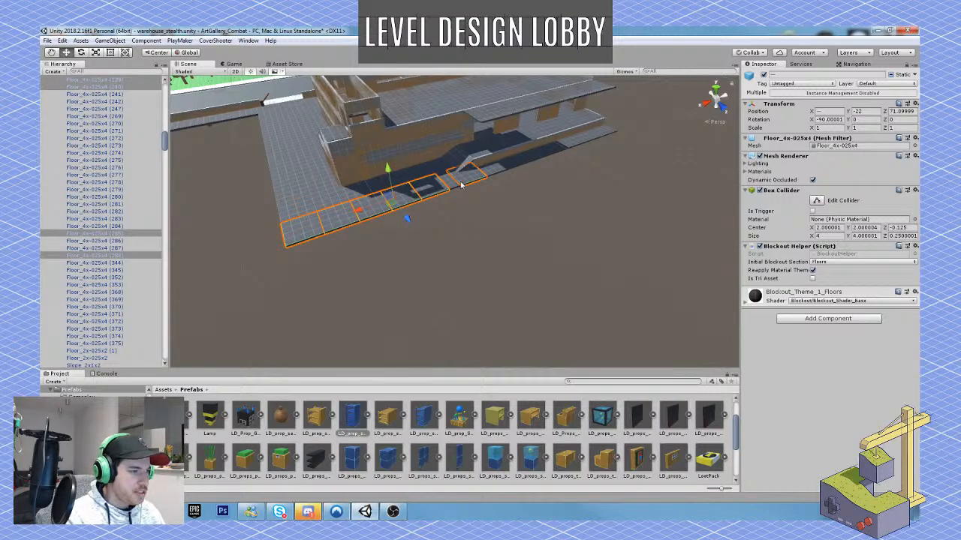
shift+click(475, 177)
shift+click(504, 168)
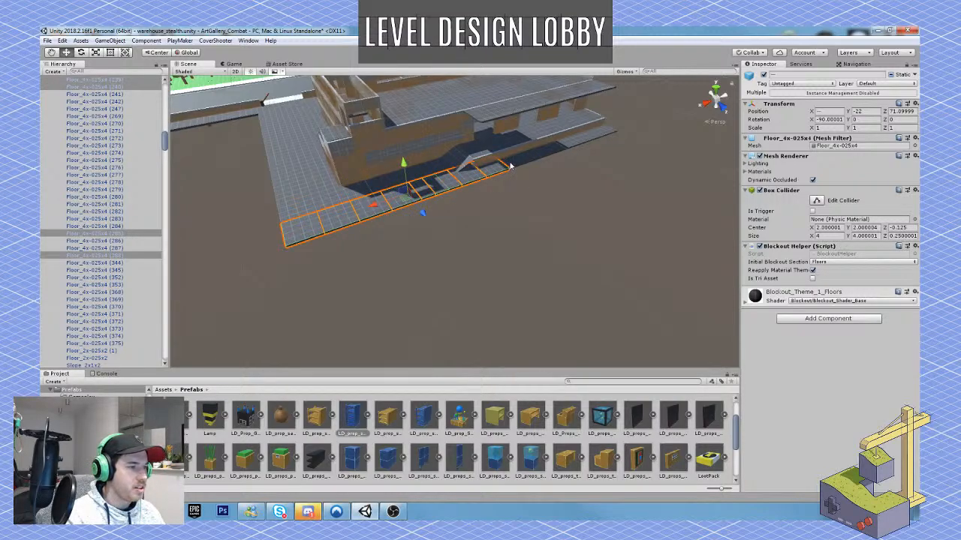
shift+click(523, 160)
shift+click(541, 154)
shift+click(559, 148)
shift+click(574, 143)
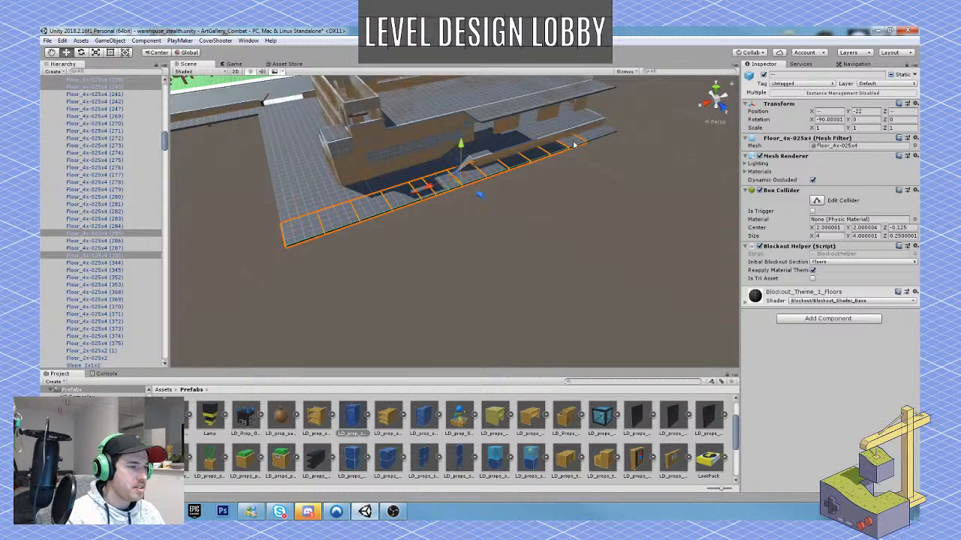
shift+click(591, 138)
shift+click(608, 132)
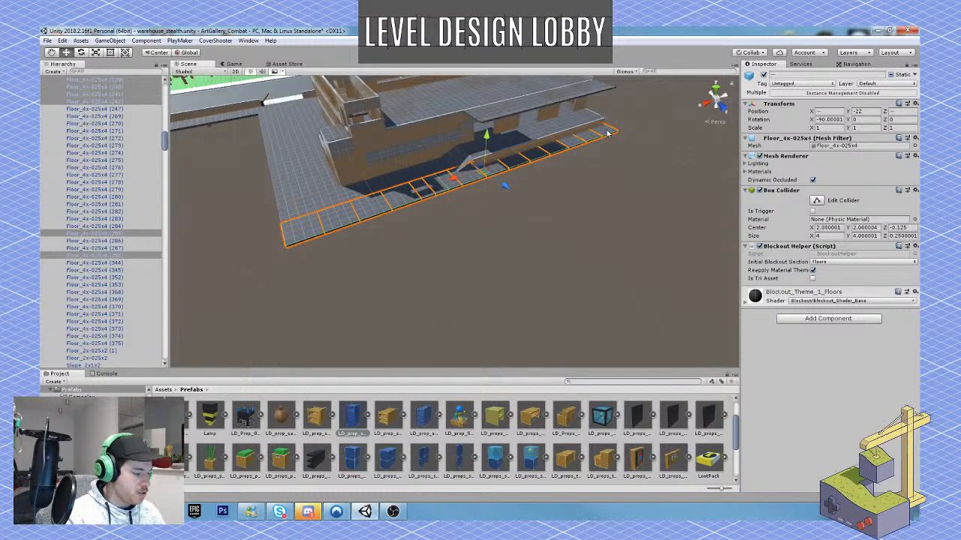
drag(508, 185, 613, 294)
key(ctrl+d)
key(ctrl+d)
key(ctrl+d)
key(ctrl+d)
right_drag(613, 294, 557, 263)
key(w)
key(s)
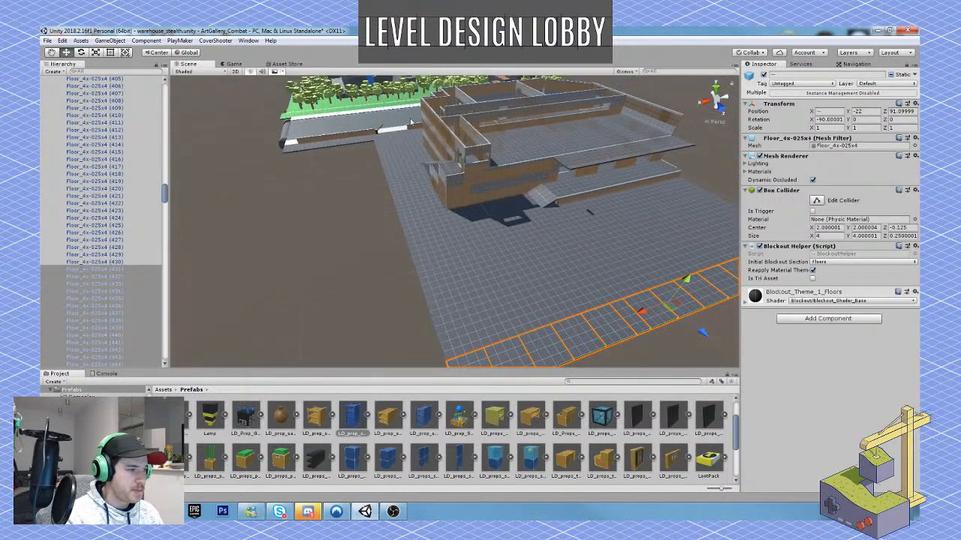
Duplicate the Floor_4x-025x4 tile in the narrow room beside the storage hall and move the copies along it, the last to Z 161.46.
right_drag(517, 300, 360, 229)
click(359, 229)
key(ctrl+d)
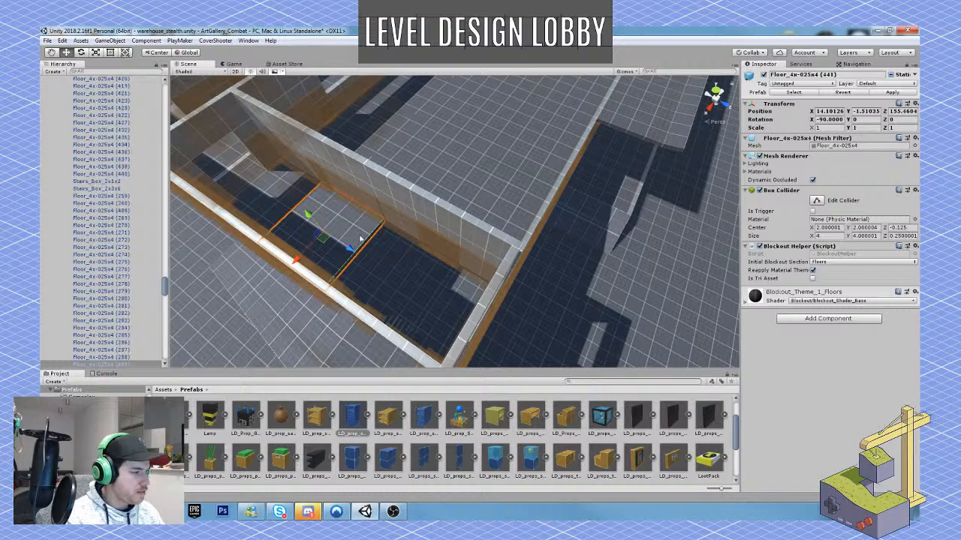
drag(350, 248, 494, 309)
key(ctrl+d)
right_drag(493, 308, 487, 200)
key(s)
key(w)
Playtest the level, running the character through the enlarged storage hall and past its dock openings, then stop the game.
click(465, 52)
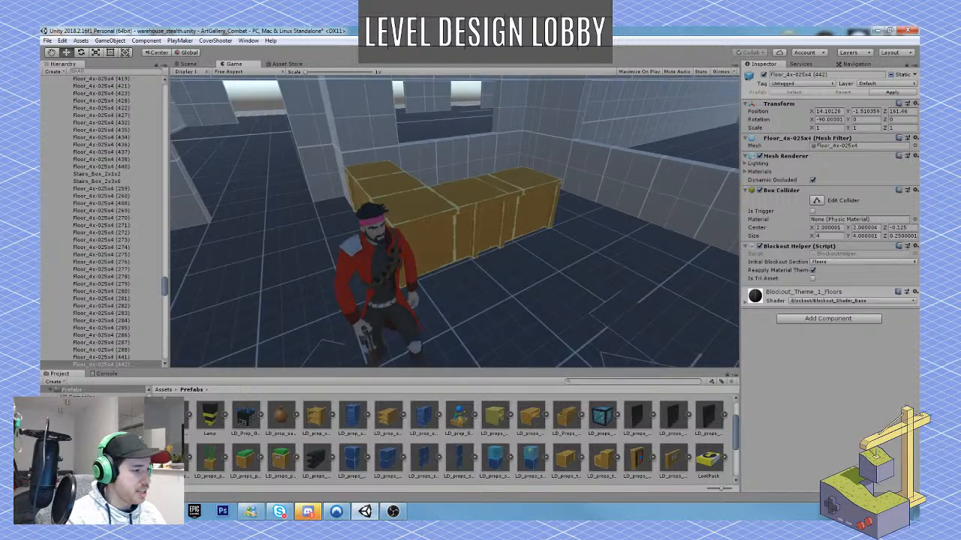
key(w)
key(w)
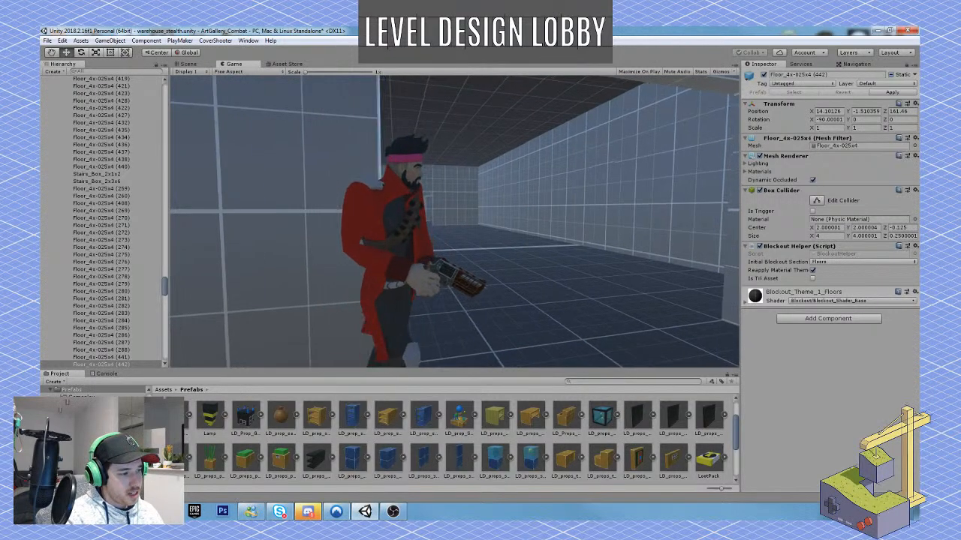
key(w)
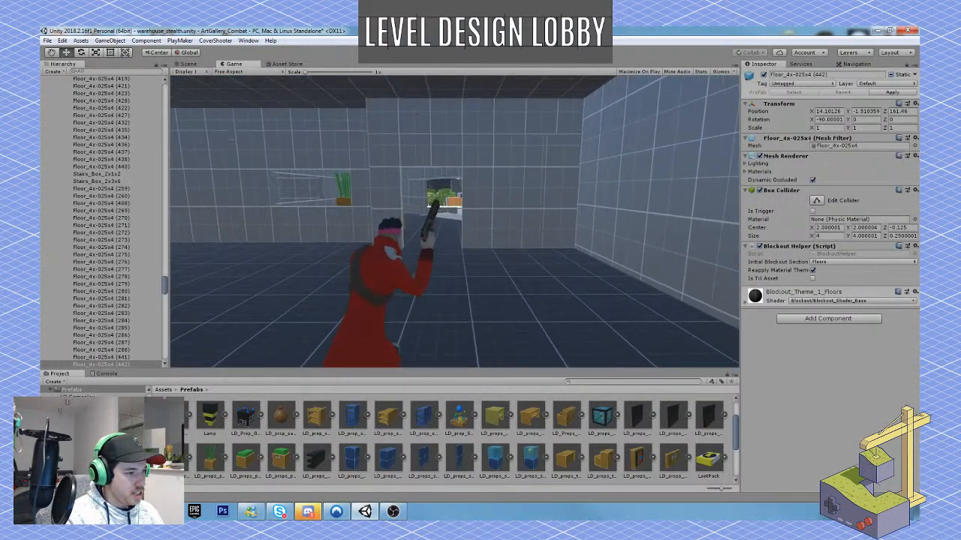
key(w)
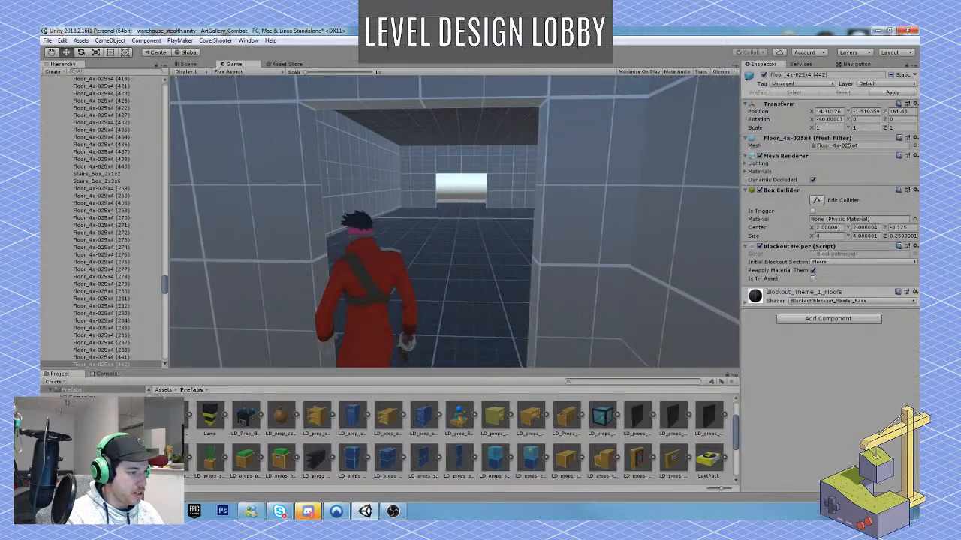
key(w)
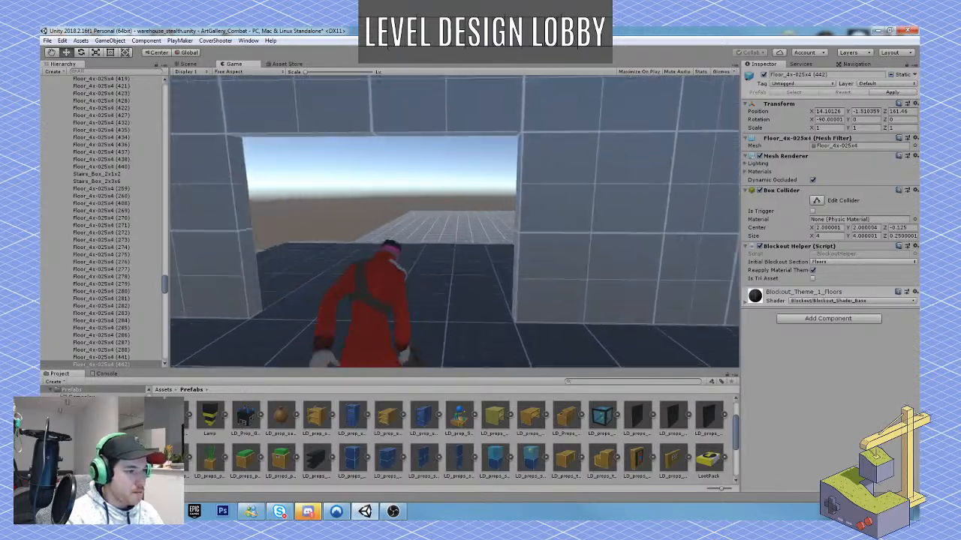
key(w)
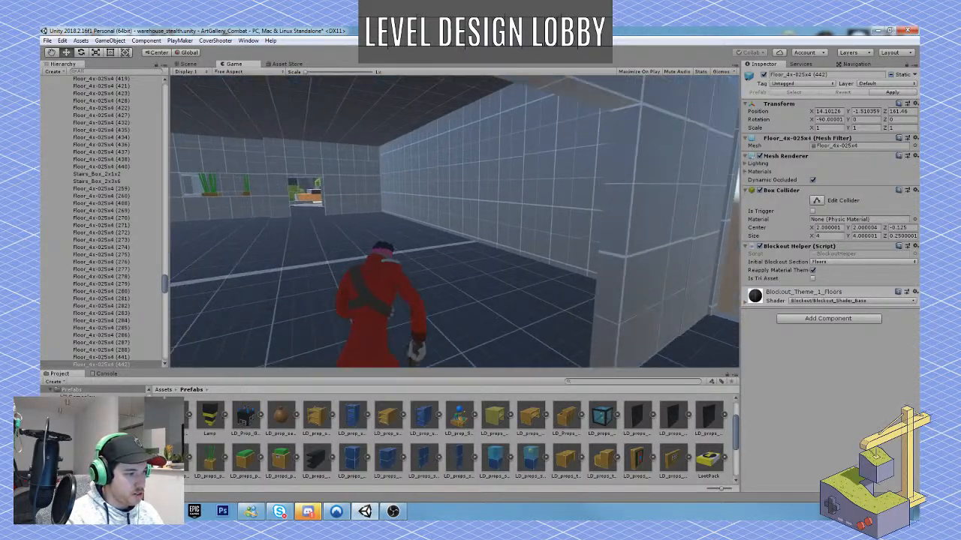
key(w)
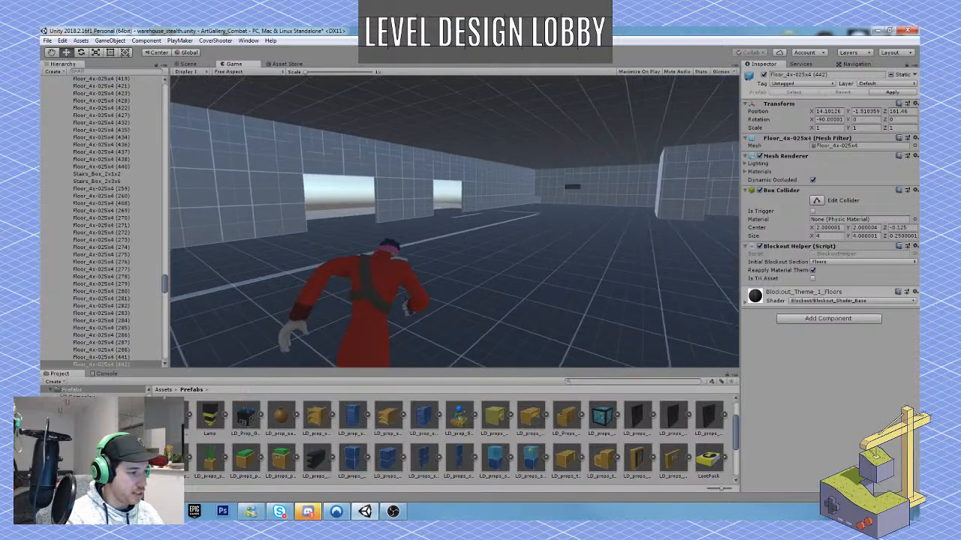
key(w)
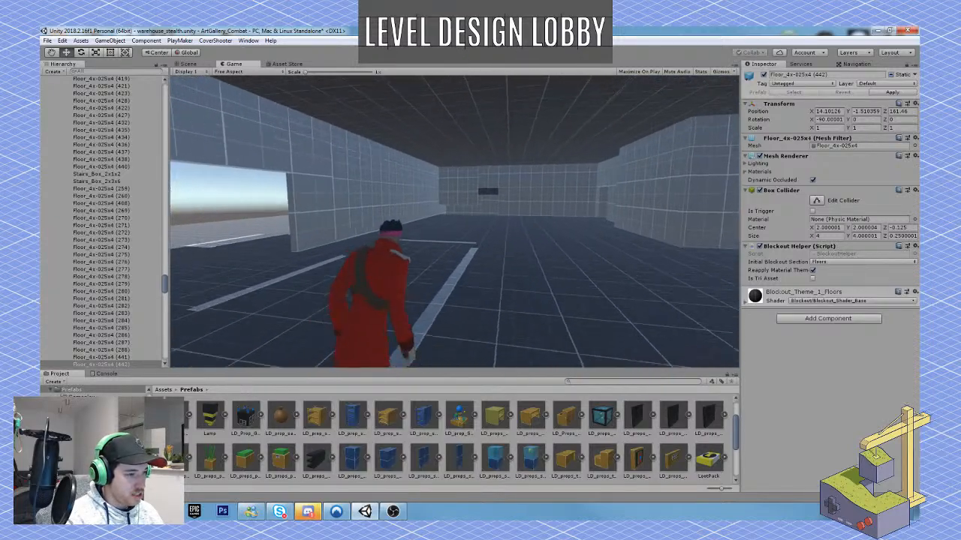
key(w)
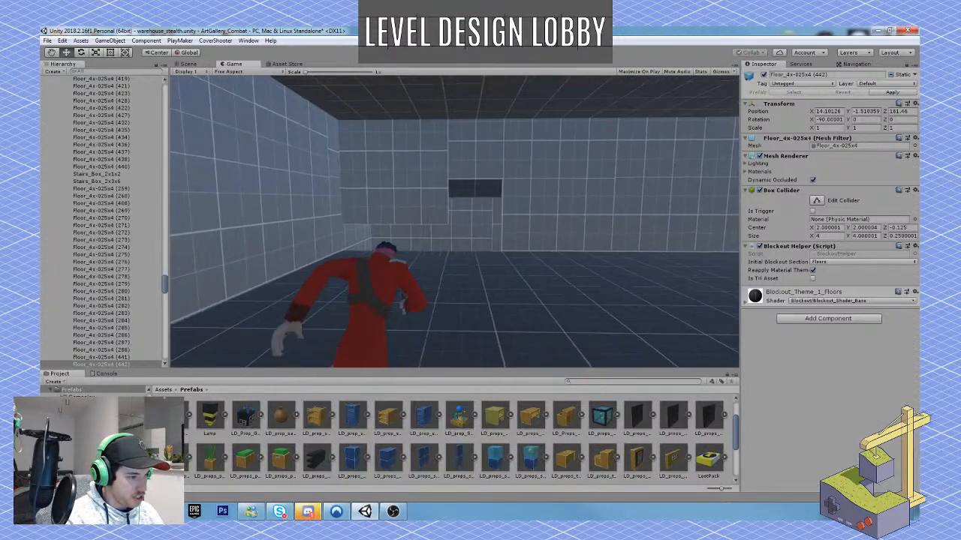
key(w)
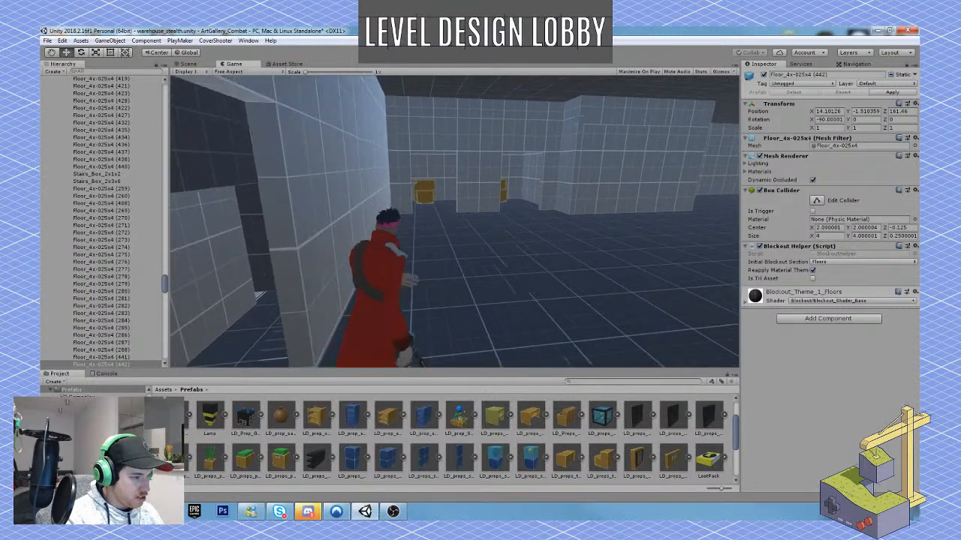
key(Escape)
click(466, 53)
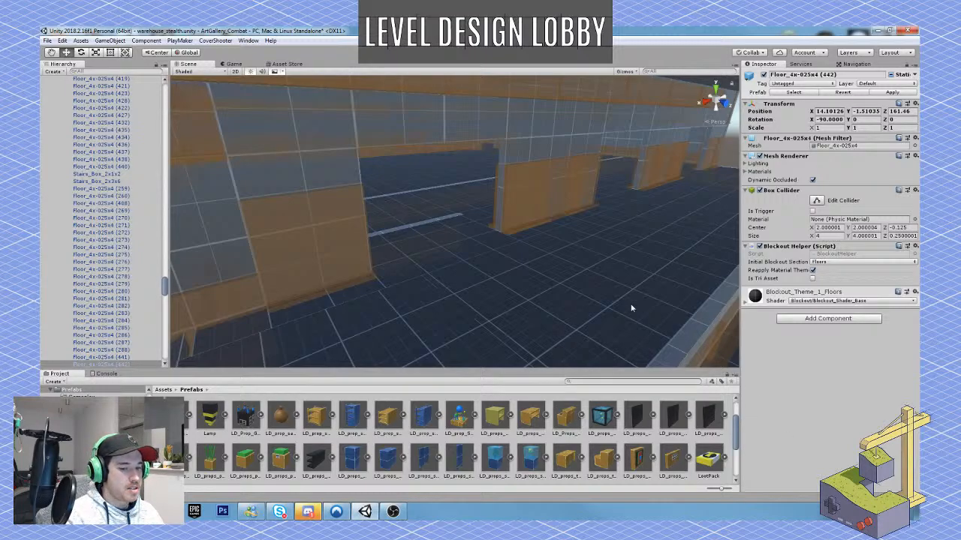
Survey the street, the forest and the sunken rocky area opposite the warehouse, and return to the storage hall's interior.
right_drag(629, 288, 473, 203)
key(s)
key(w)
right_drag(426, 214, 449, 299)
right_drag(378, 279, 315, 216)
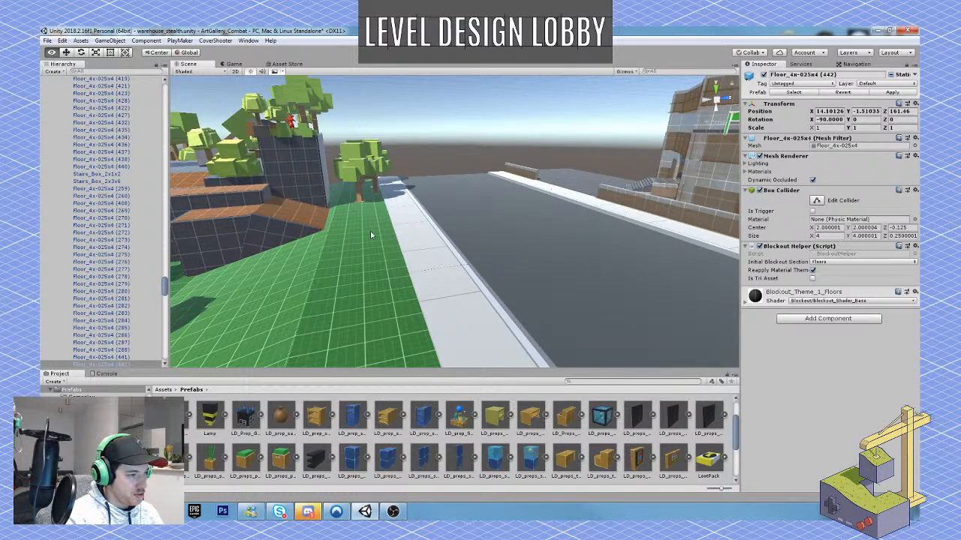
right_drag(370, 229, 563, 289)
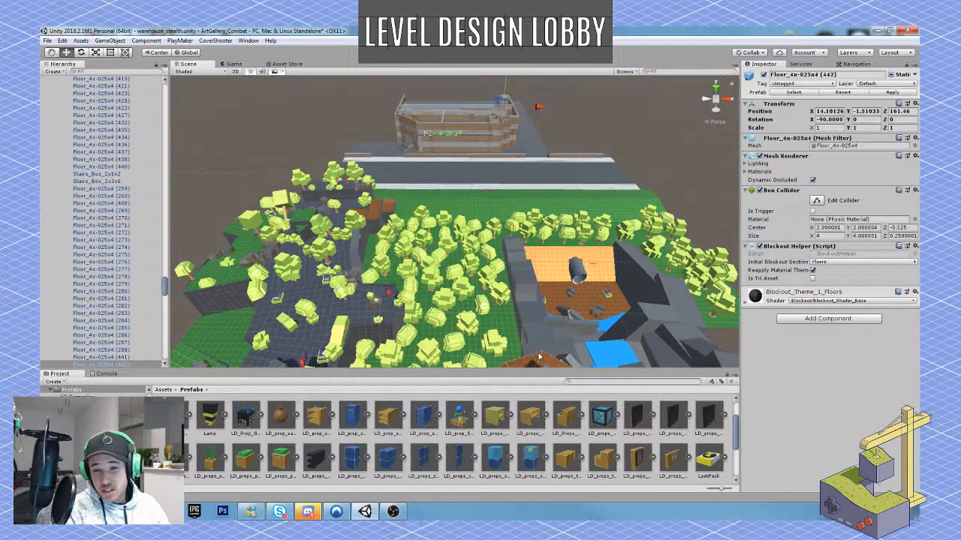
right_drag(551, 322, 646, 157)
key(w)
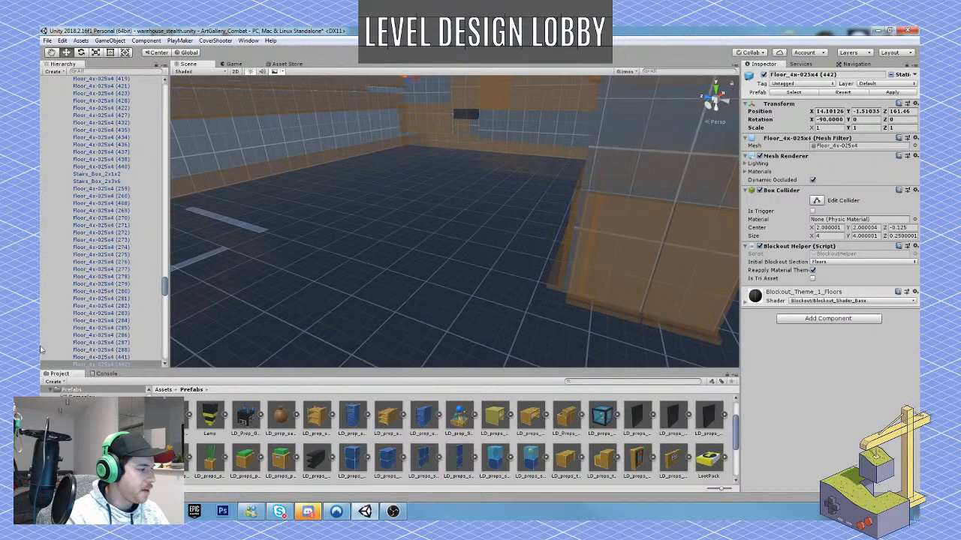
Duplicate the wall_4x3 (35) panel on the storage hall's end wall and place copies over the lower gaps, the last at Y -3.88, Z 144.7.
right_drag(349, 217, 418, 153)
key(w)
click(421, 163)
key(w)
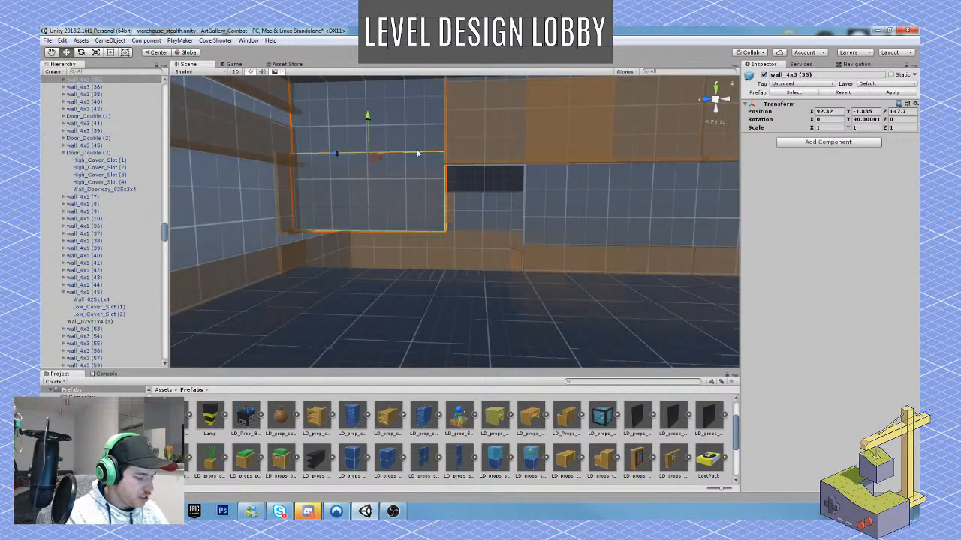
key(ctrl+d)
drag(367, 117, 443, 263)
key(ctrl+d)
drag(485, 232, 488, 206)
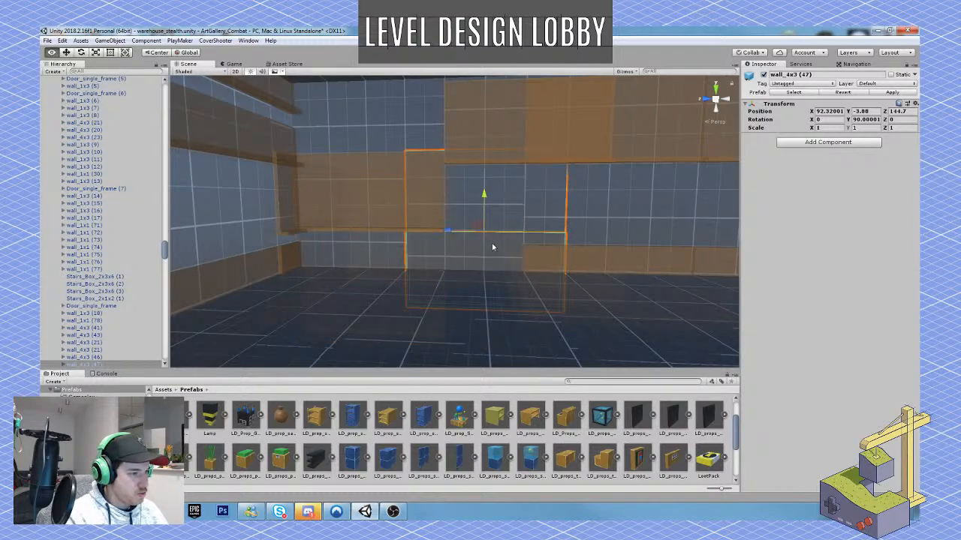
Collapse the floor and WH_Walls groups under Warehouse and deactivate the first_floor group to hide the upper storey.
key(s)
right_drag(493, 247, 668, 247)
key(a)
right_drag(420, 252, 547, 317)
key(e)
key(s)
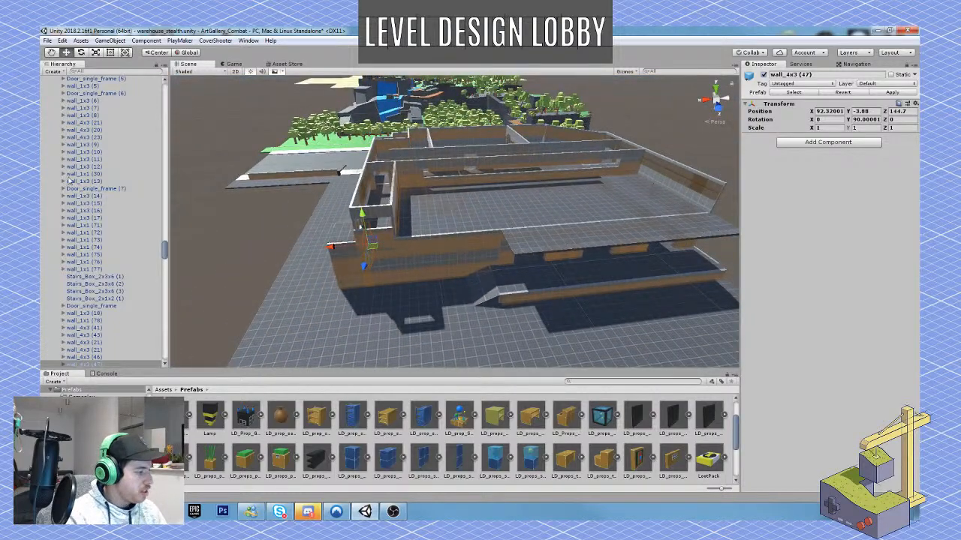
scroll(130, 218, up, 10)
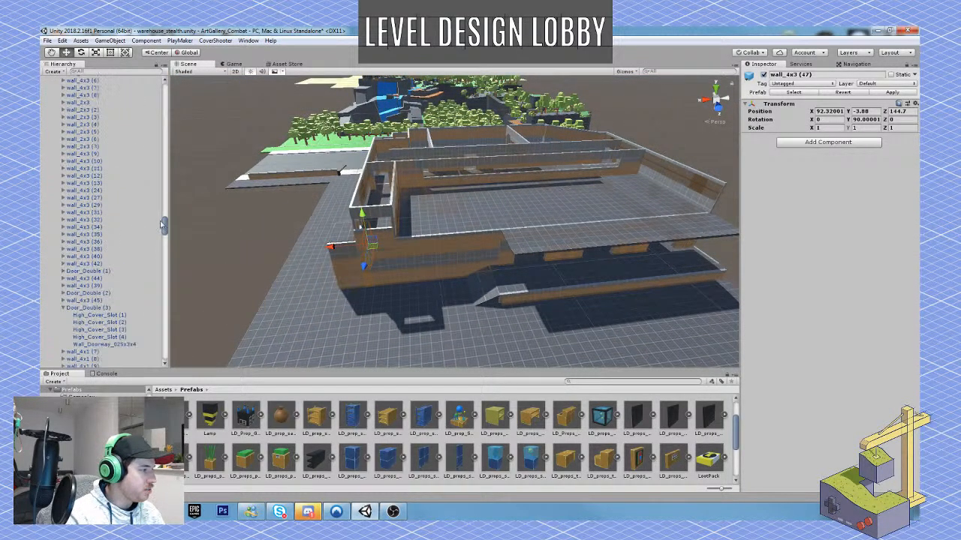
drag(162, 224, 164, 92)
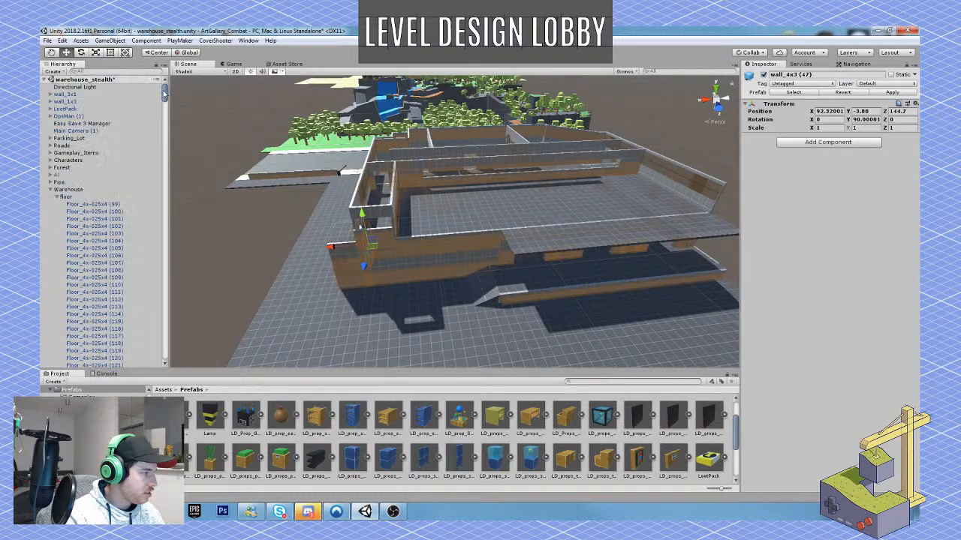
click(56, 196)
click(57, 204)
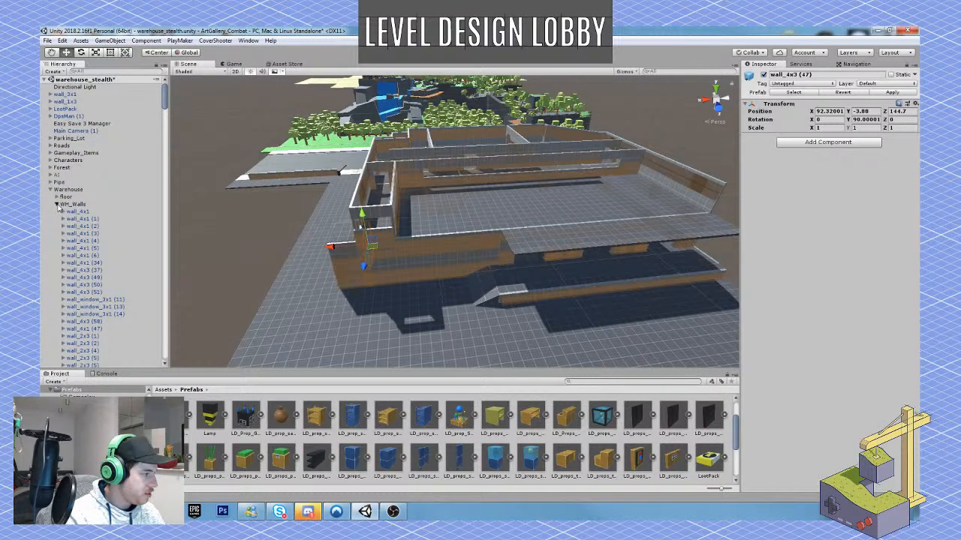
click(57, 204)
click(98, 219)
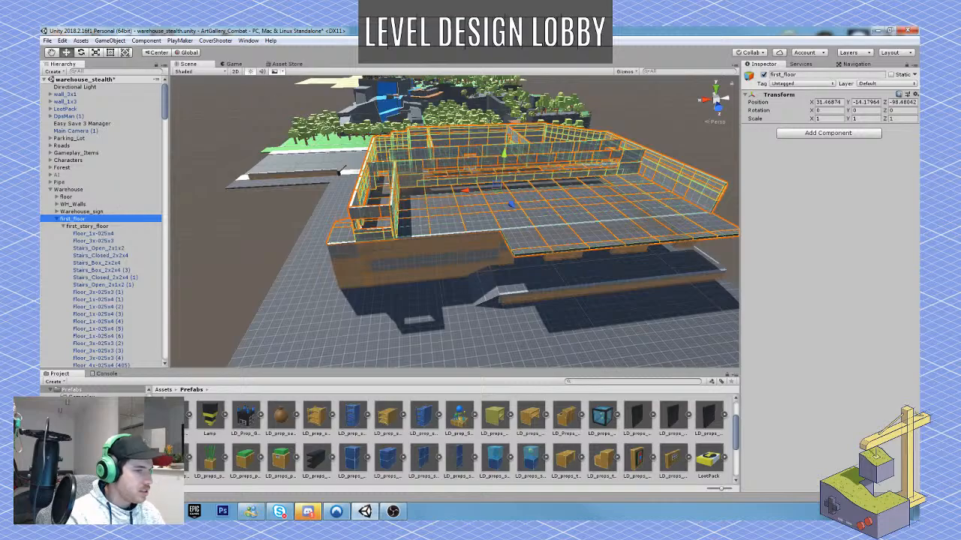
click(764, 75)
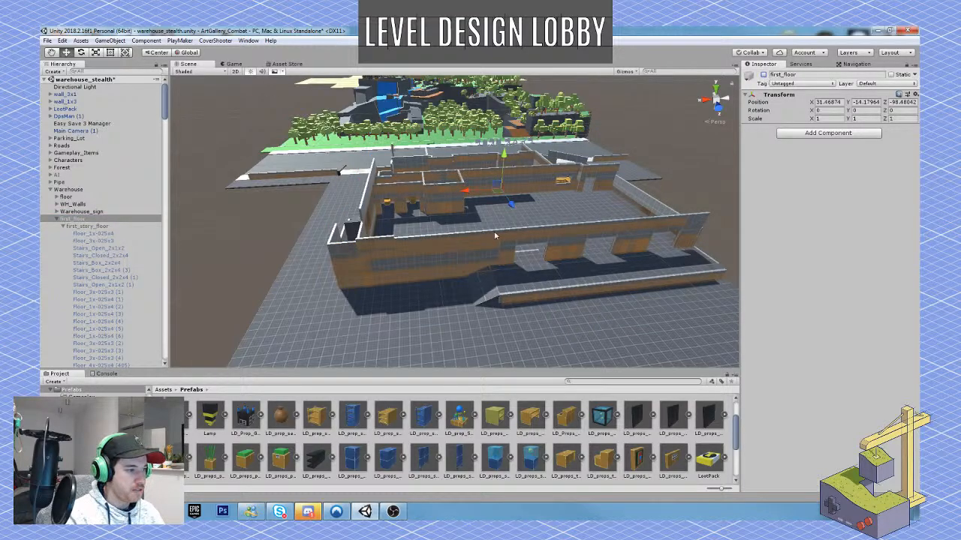
Examine the warehouse's ground-floor layout from above, covering the storage hall, the adjoining rooms and the loading dock side.
right_drag(440, 239, 433, 303)
key(w)
key(s)
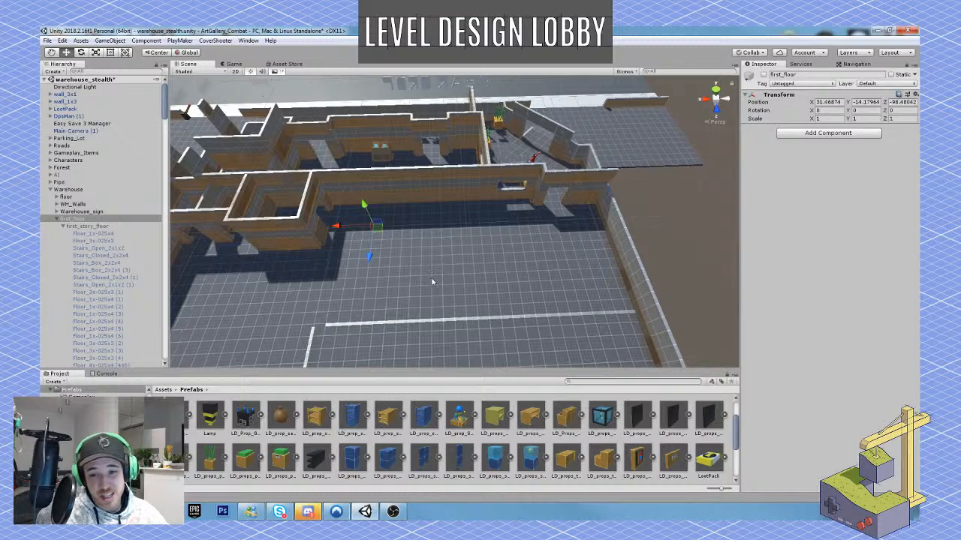
key(s)
right_drag(437, 281, 403, 242)
key(w)
key(s)
key(w)
key(s)
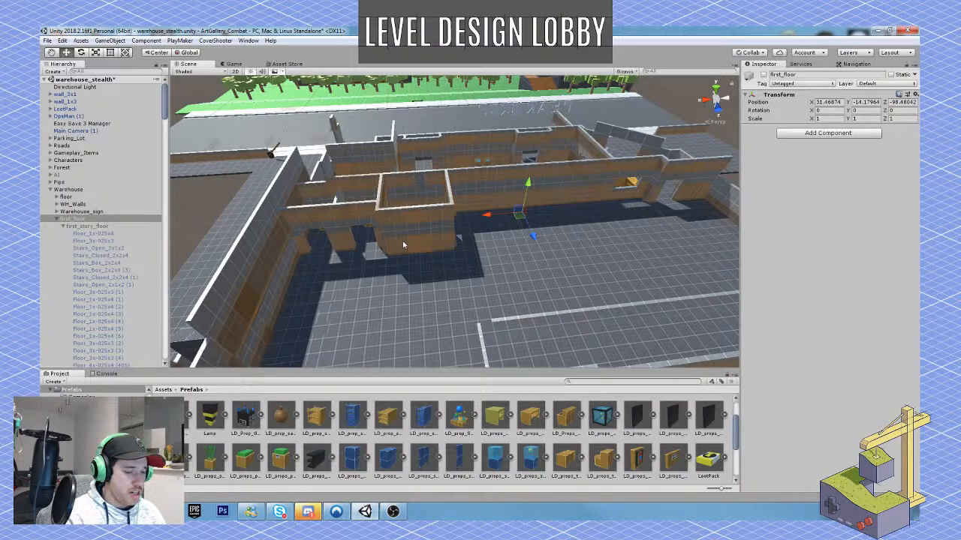
right_drag(404, 239, 416, 243)
key(s)
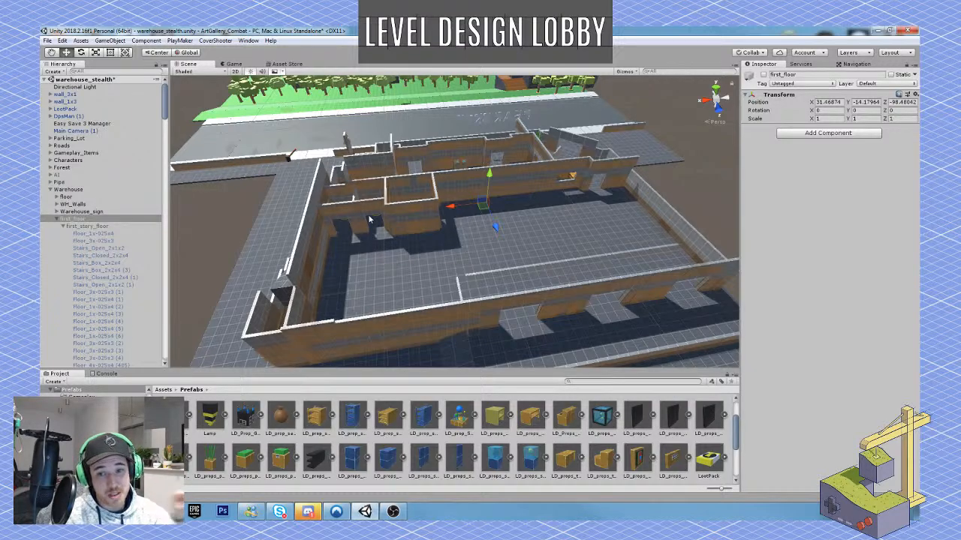
key(w)
right_drag(599, 235, 525, 256)
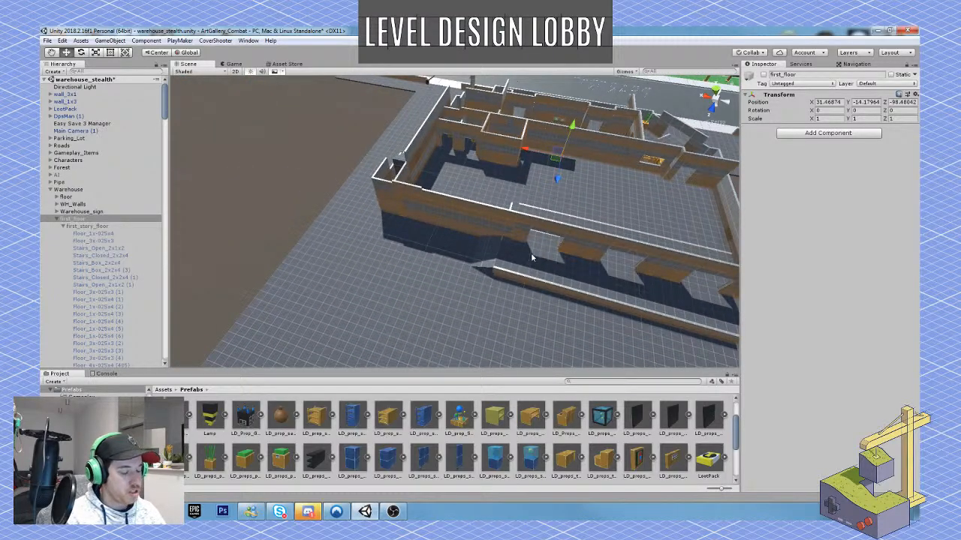
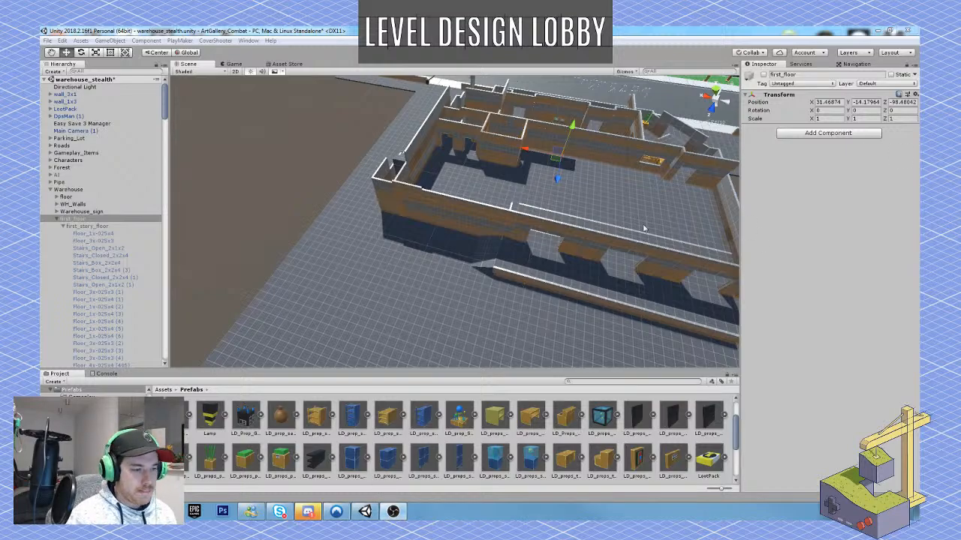
Examine the warehouse's front entrance stairs and the forest and rocky area across the street.
key(w)
right_drag(644, 228, 381, 230)
key(s)
key(w)
right_drag(477, 258, 332, 182)
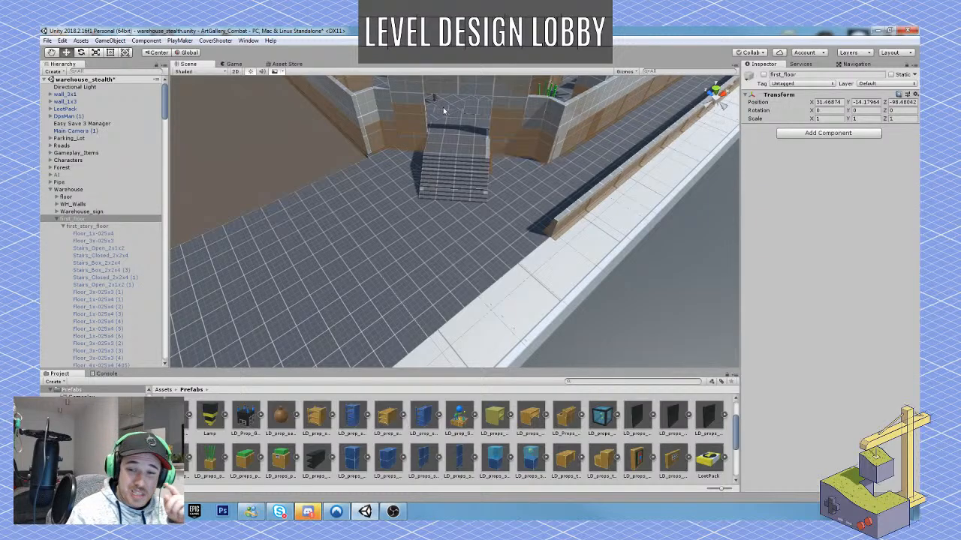
right_drag(452, 201, 729, 199)
right_drag(407, 225, 583, 236)
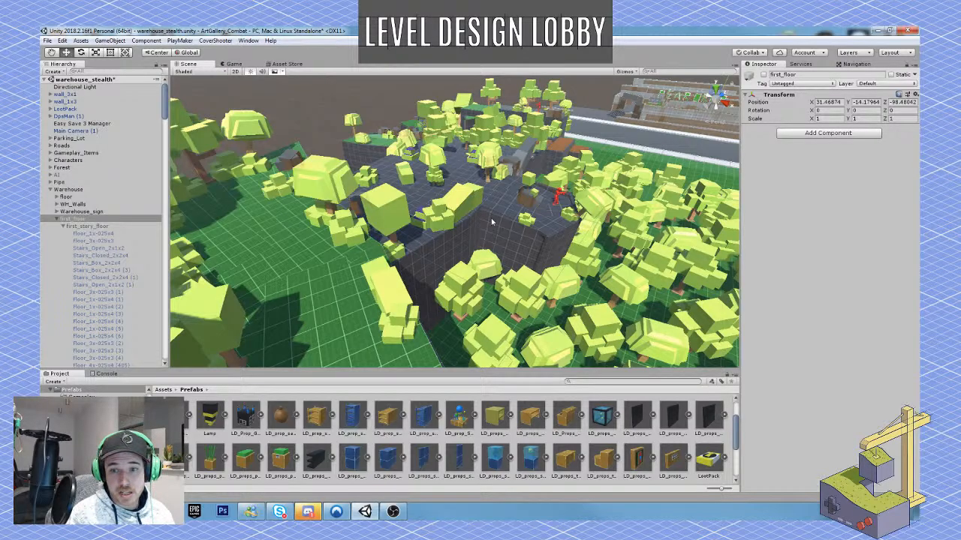
right_drag(521, 229, 469, 350)
Duplicate the red armed female pawn from the forest and stand the copy before the warehouse entrance stairs at X 6.85, Y -19.929, Z 89.
click(471, 353)
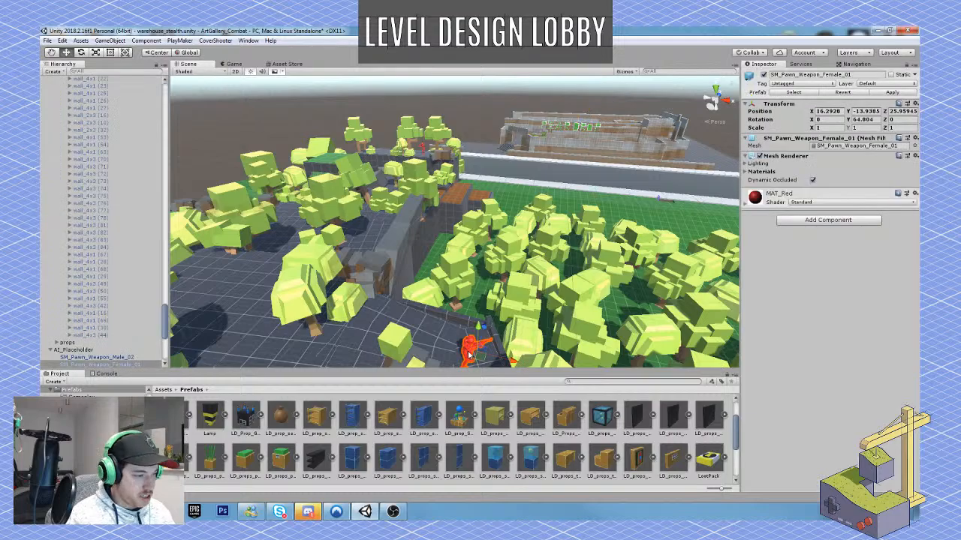
key(ctrl+d)
drag(477, 357, 499, 132)
key(w)
right_drag(500, 134, 523, 121)
drag(523, 120, 491, 216)
key(w)
right_drag(492, 215, 464, 218)
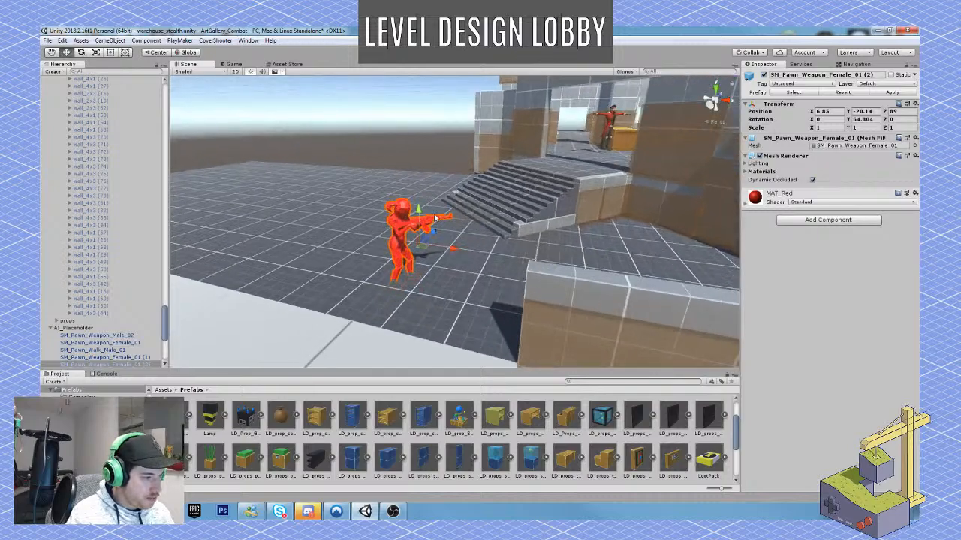
drag(421, 216, 421, 205)
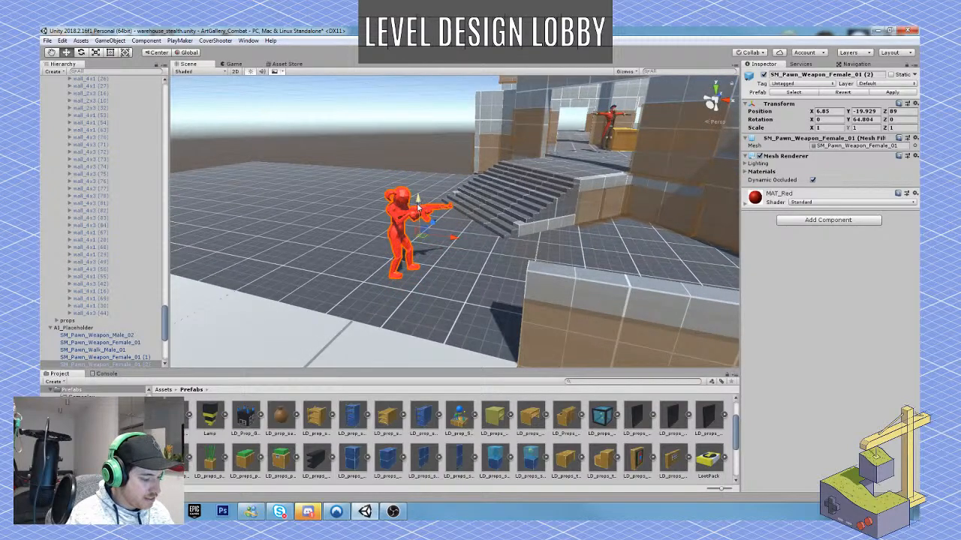
Rotate the guard at the entrance to Y -25.272 and reposition it at X 7.343, Z 88.237, undoing the extra sideways move.
key(e)
mouse_move(418, 256)
mouse_down()
mouse_move(421, 240)
mouse_move(428, 248)
mouse_move(415, 256)
mouse_up()
right_drag(418, 257, 469, 321)
drag(546, 284, 443, 263)
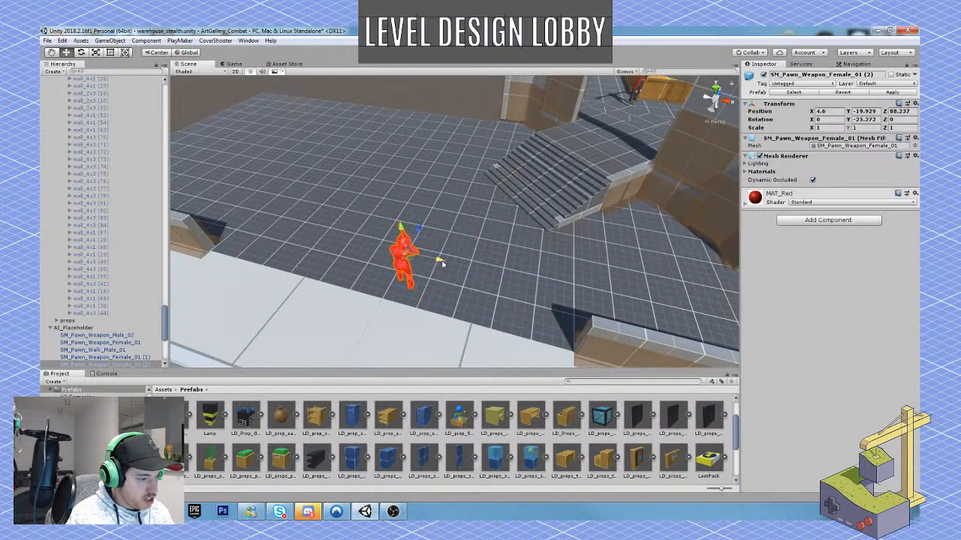
key(ctrl+z)
Duplicate the entrance guard, turn the copy to Y 59.524 and place it beside the first at X 5.56, Z 88.89.
key(ctrl+d)
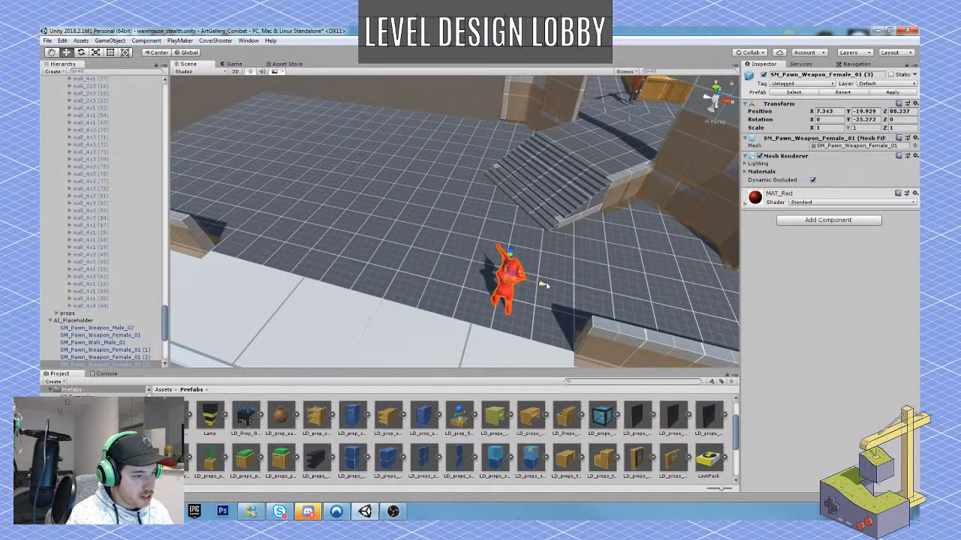
drag(540, 285, 337, 289)
key(e)
key(w)
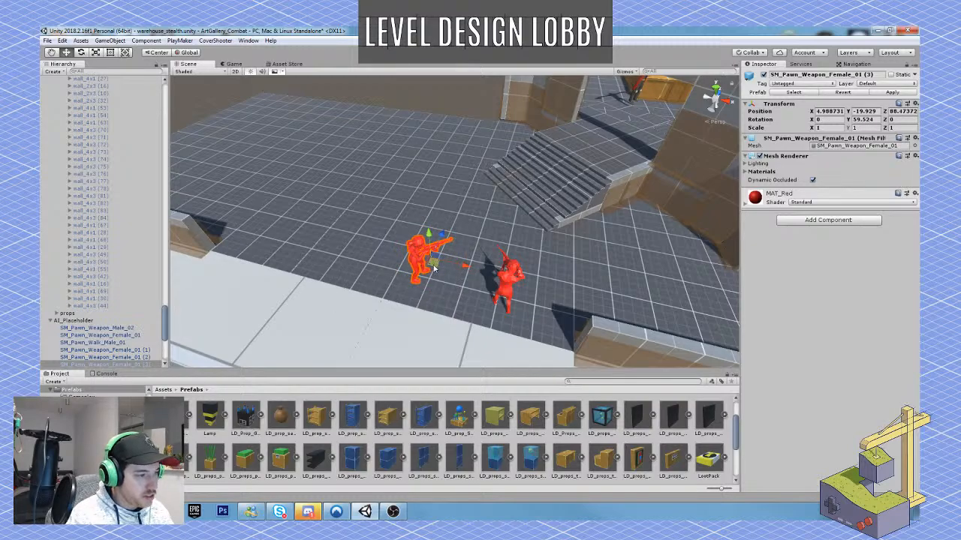
drag(434, 266, 463, 258)
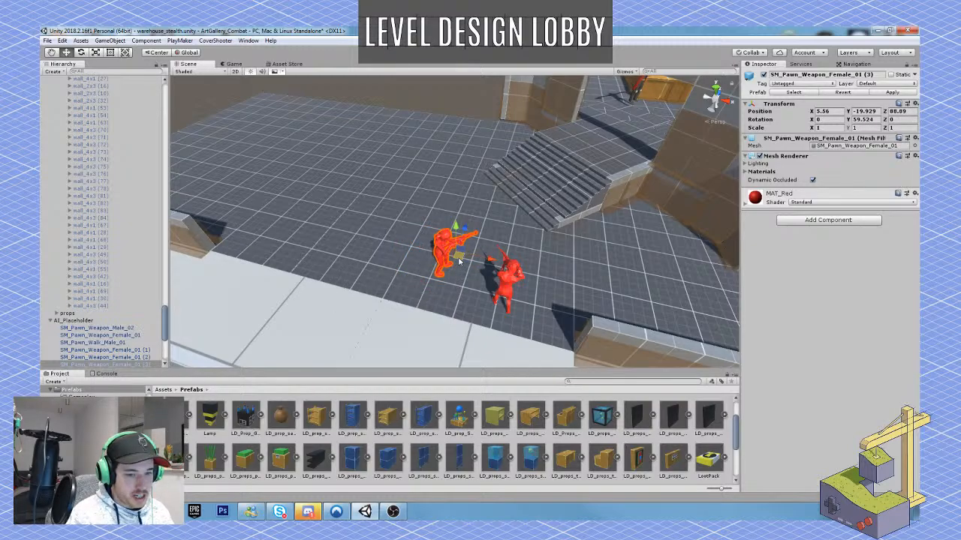
Select both guards and move them together from the pavement edge closer to the entrance stairs.
shift+click(504, 292)
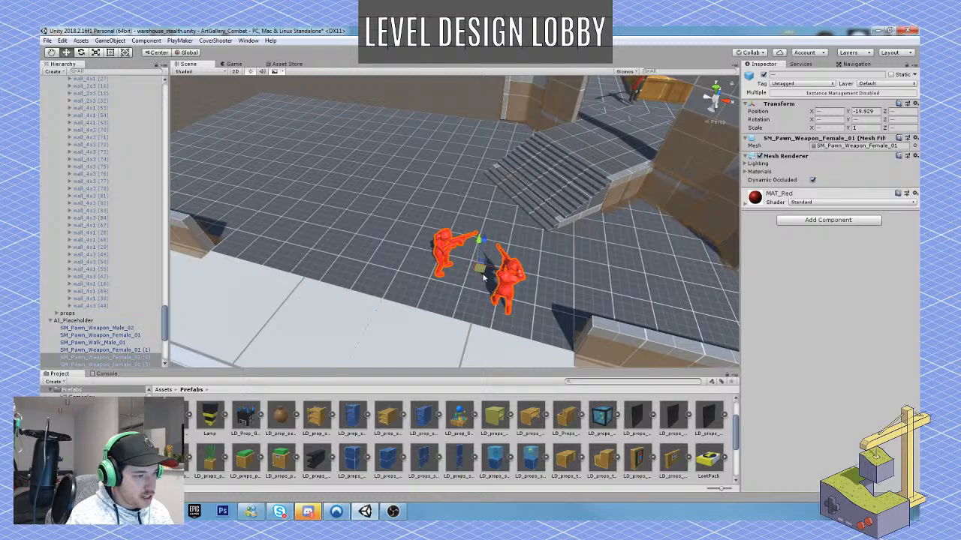
drag(478, 266, 461, 235)
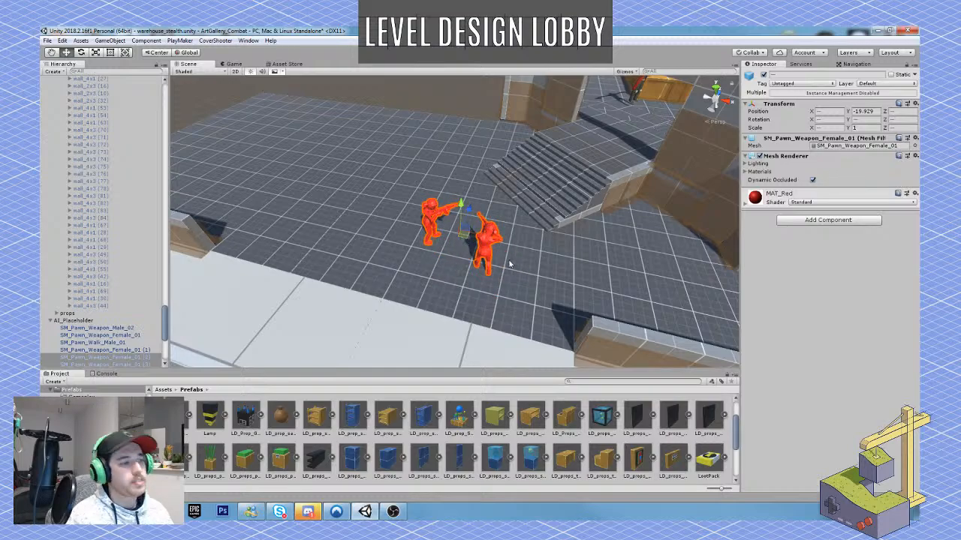
right_drag(504, 254, 360, 198)
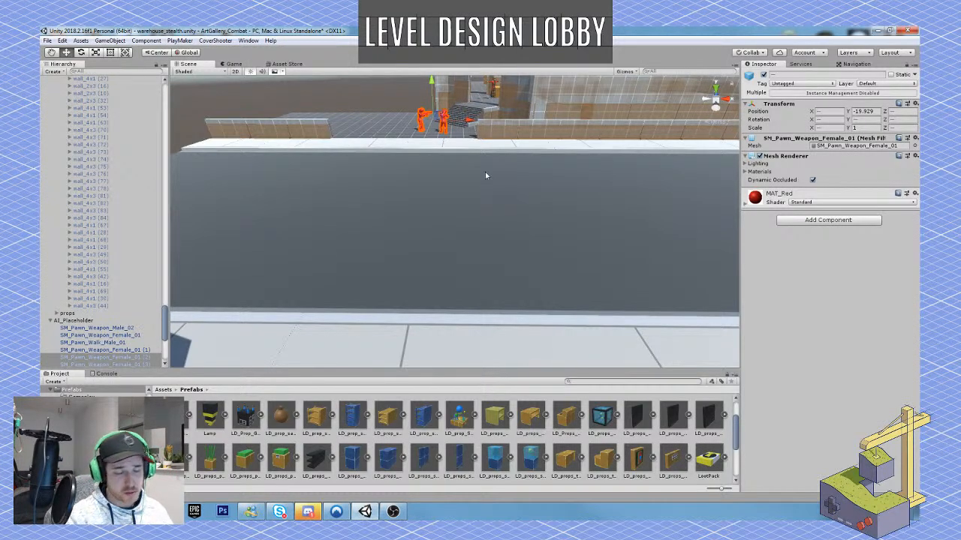
right_drag(484, 174, 568, 178)
right_drag(482, 232, 440, 240)
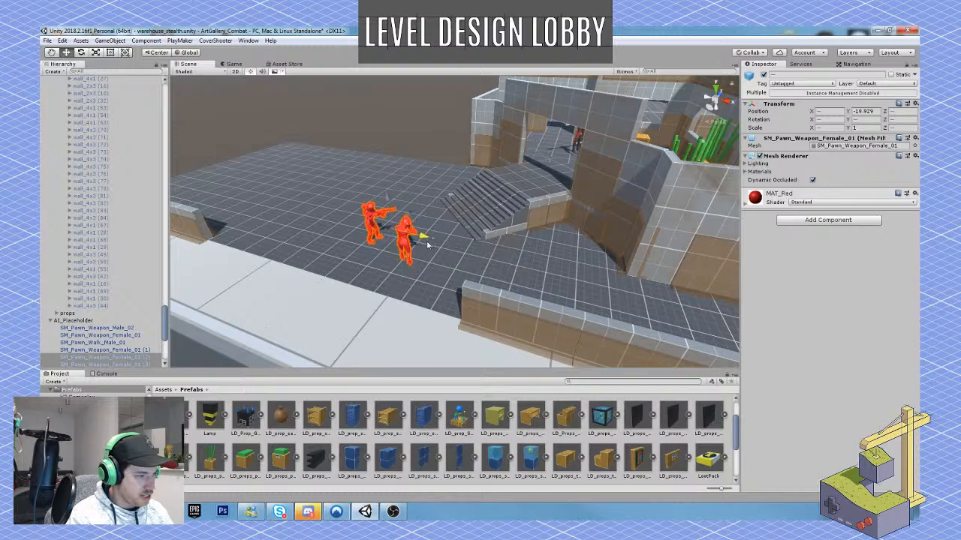
drag(427, 245, 427, 220)
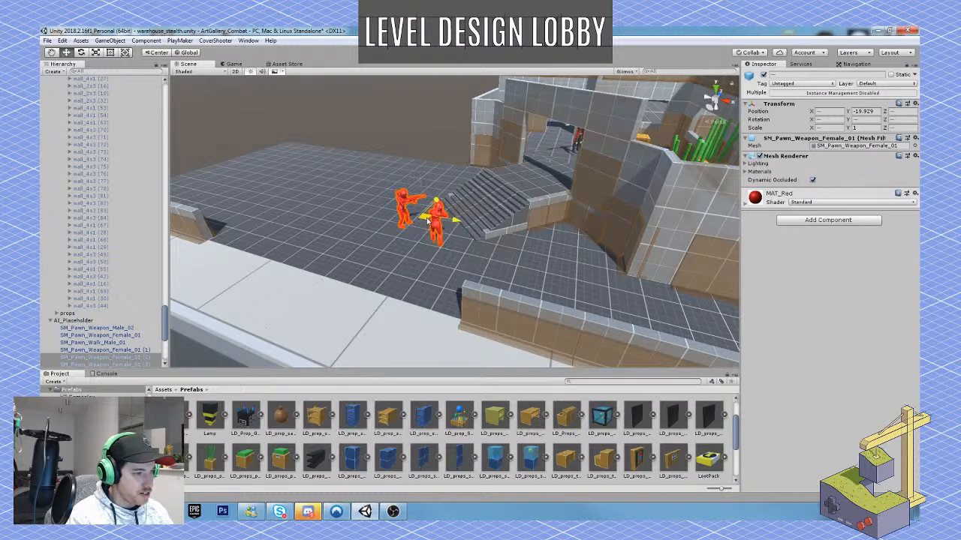
Find GP_Camera in the Gameplay prefabs folder and place it on the wall above the warehouse entrance.
scroll(262, 414, up, 2)
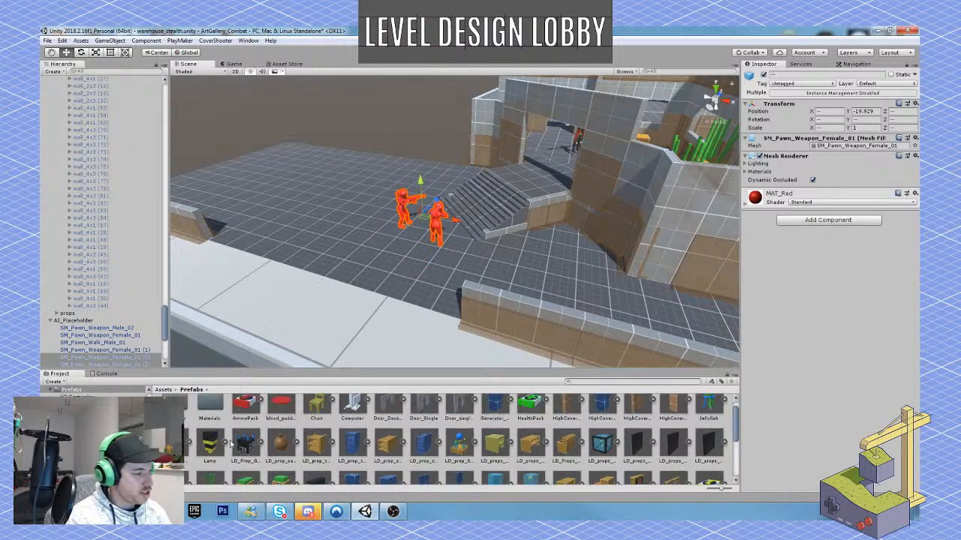
double_click(176, 416)
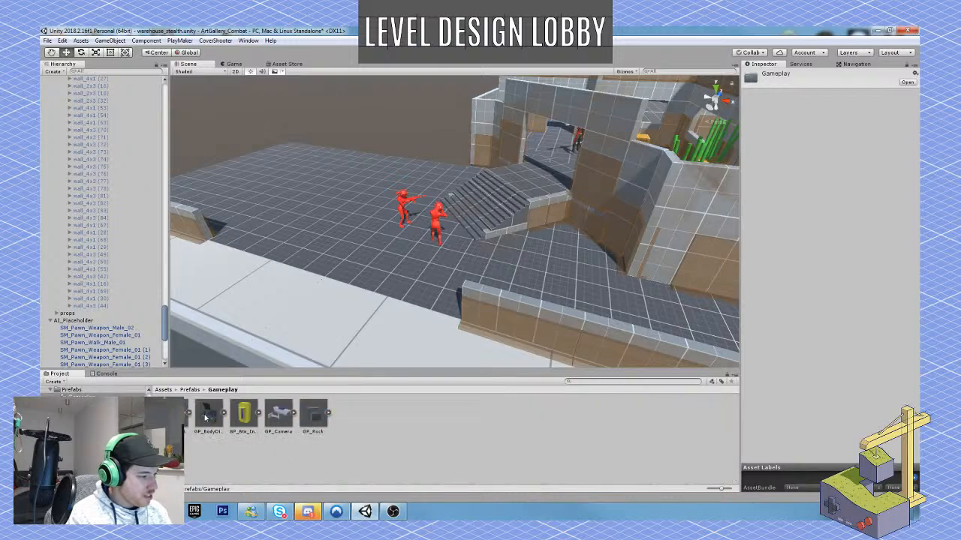
click(285, 416)
key(w)
right_drag(369, 322, 466, 266)
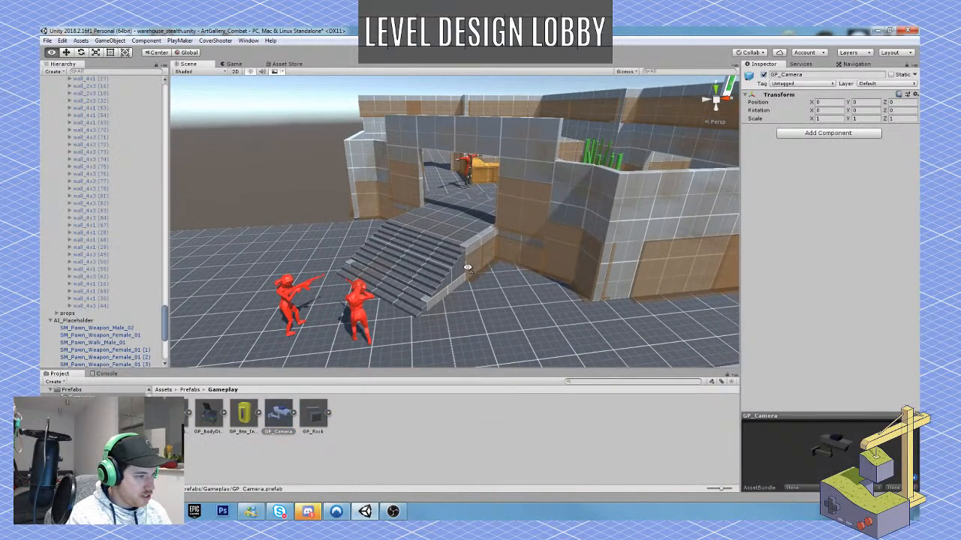
drag(278, 416, 468, 143)
key(w)
right_drag(468, 143, 471, 175)
Rotate the security camera to about Y -134.4 so it points outward over the entrance stairs.
key(e)
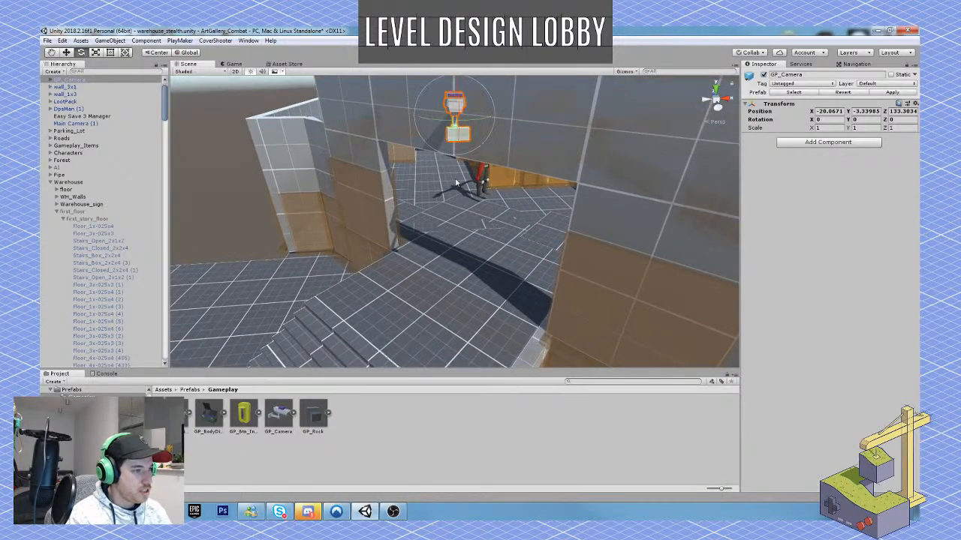
drag(444, 125, 603, 147)
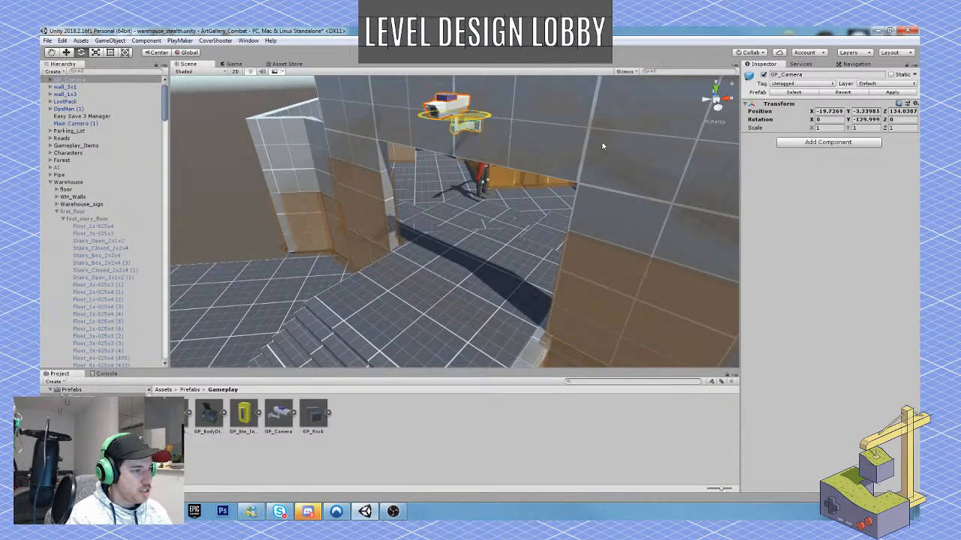
key(e)
right_drag(602, 147, 259, 263)
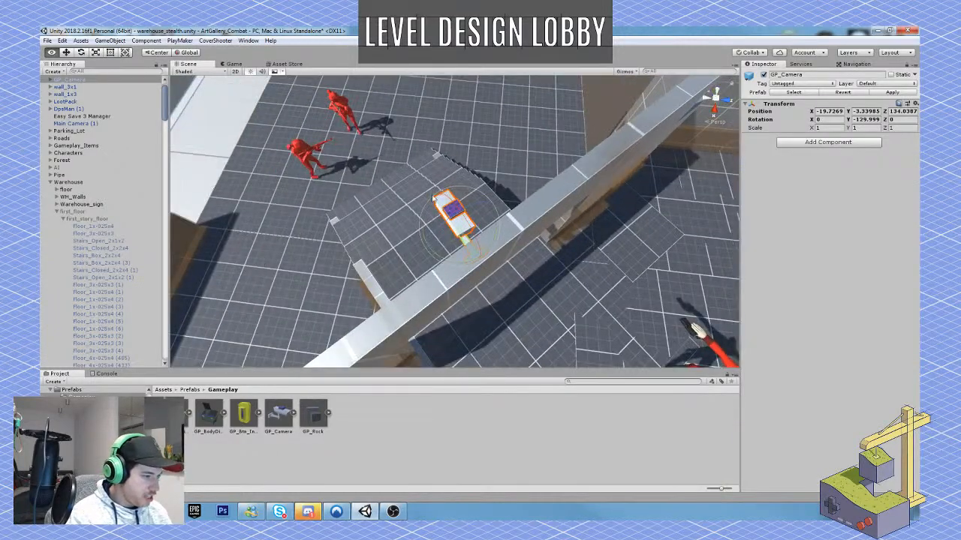
right_drag(443, 210, 362, 251)
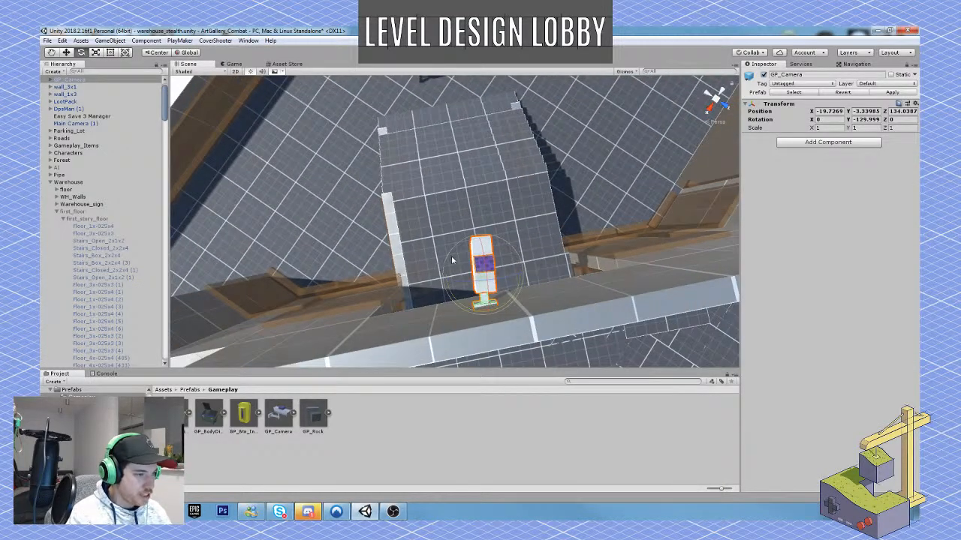
drag(453, 259, 445, 262)
key(w)
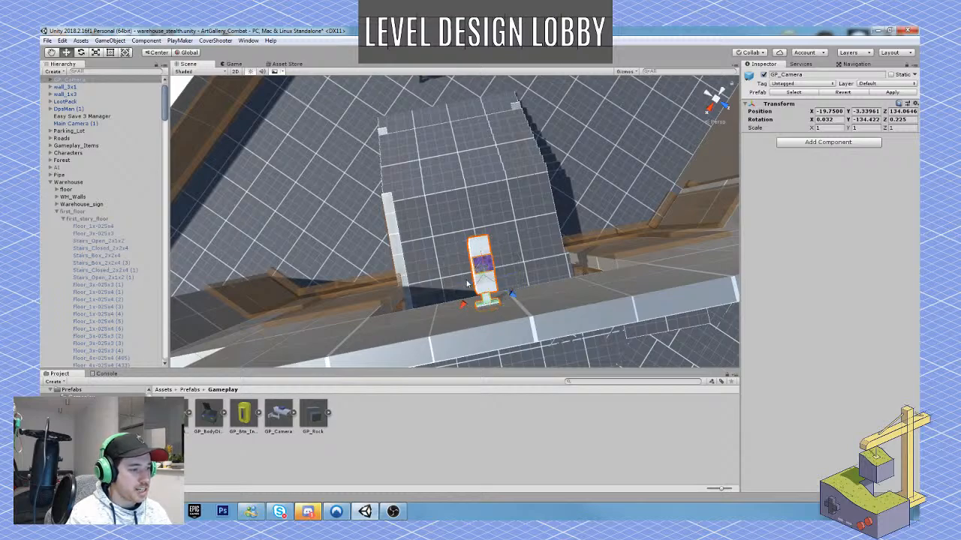
Switch the handles to local orientation and shift the security camera along the wall to X -19.94, Z 134.259.
click(188, 54)
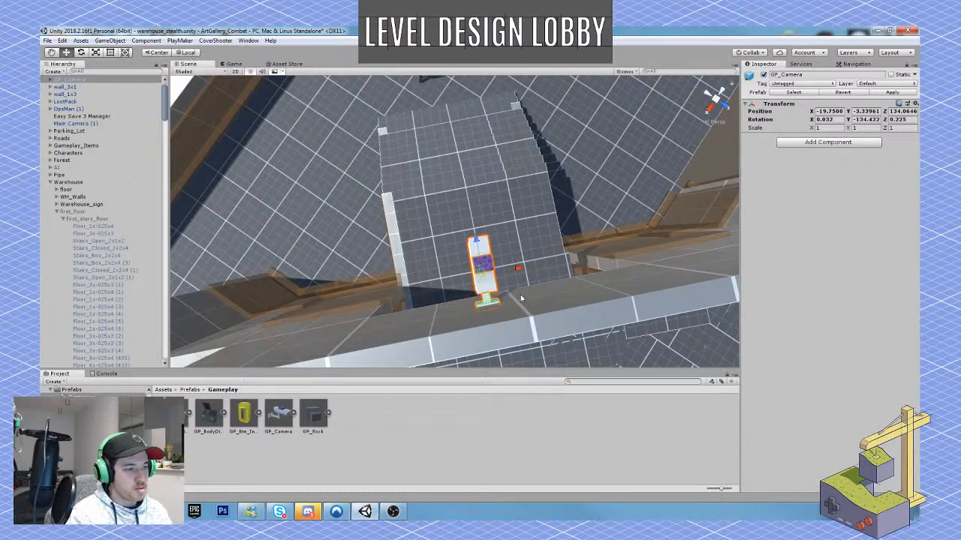
drag(524, 276, 542, 267)
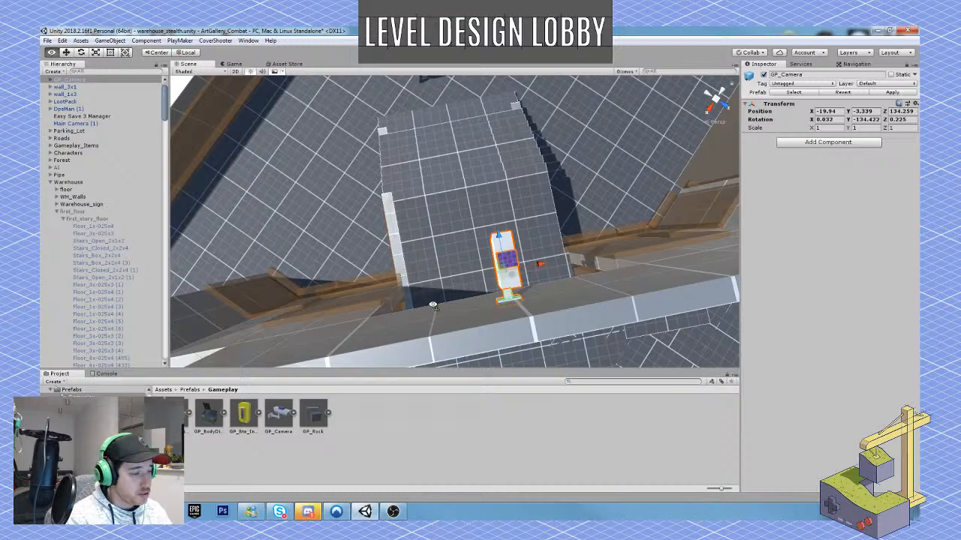
alt+drag(436, 304, 282, 243)
alt+drag(468, 256, 149, 154)
alt+drag(480, 273, 349, 244)
drag(511, 133, 509, 147)
click(235, 147)
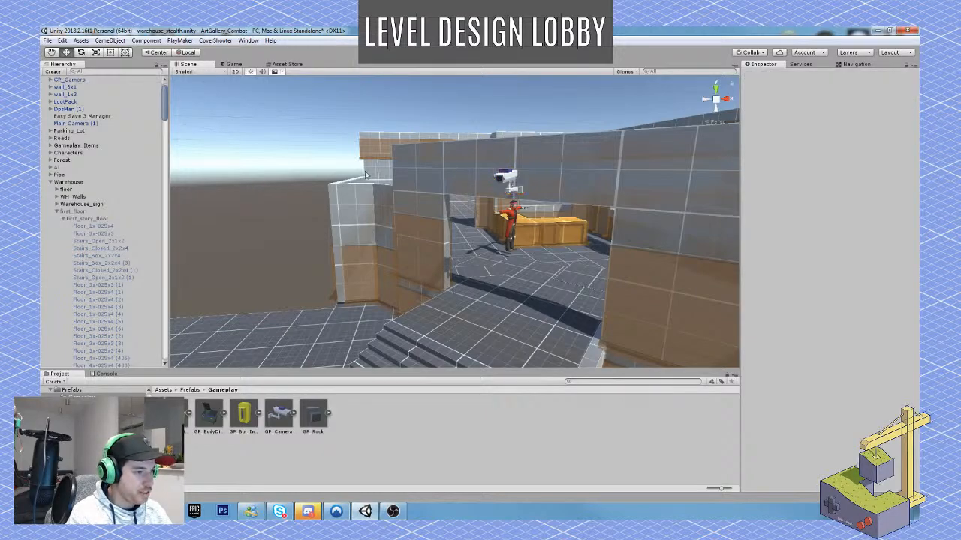
Examine the guarded entrance from the street, the ladder shaft by the pavement, the security camera and the street's far end.
key(s)
right_drag(347, 180, 349, 181)
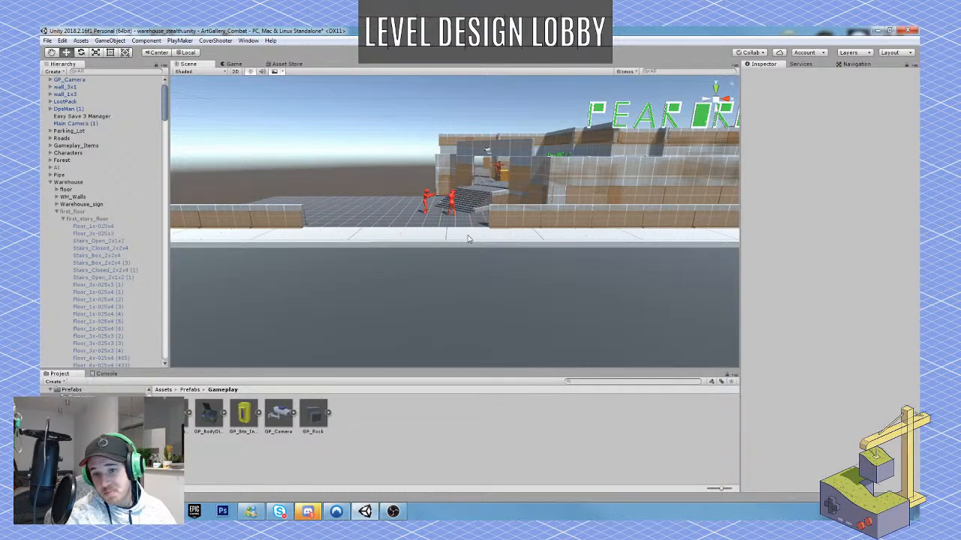
right_drag(409, 269, 446, 292)
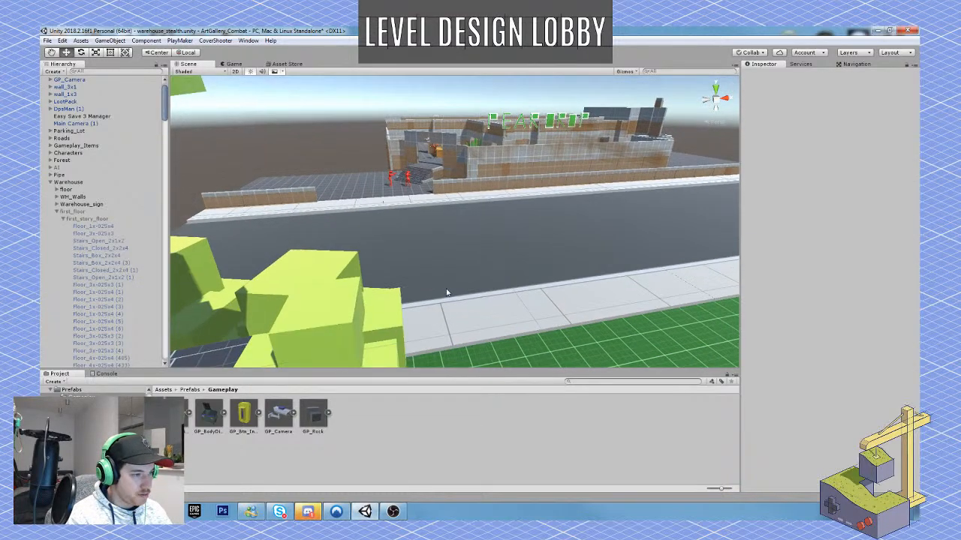
key(s)
right_drag(588, 205, 476, 259)
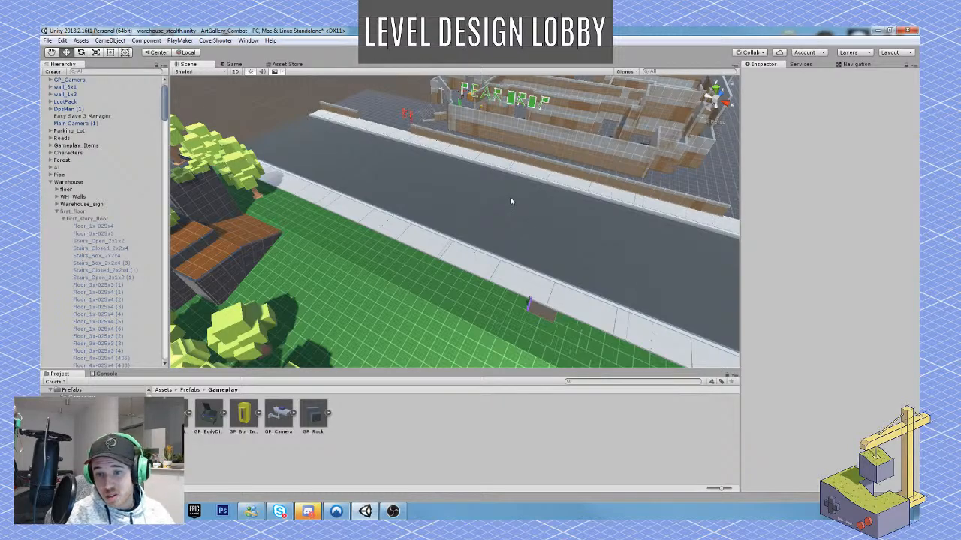
key(w)
right_drag(510, 196, 377, 264)
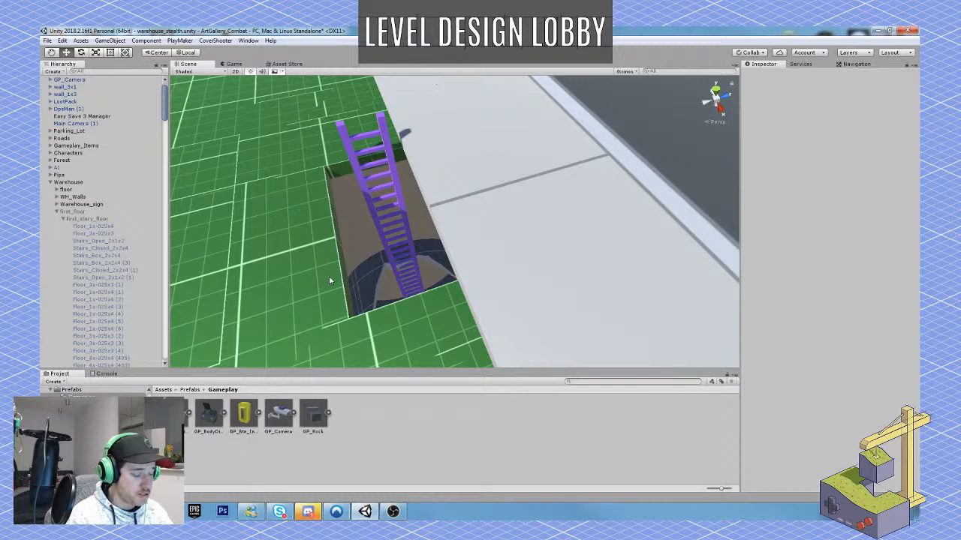
right_drag(329, 280, 502, 217)
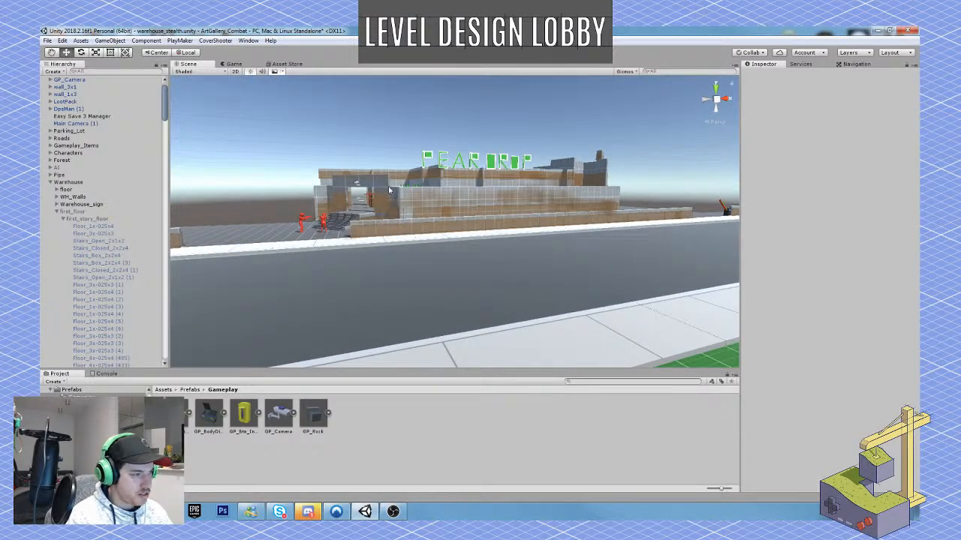
right_drag(390, 191, 447, 205)
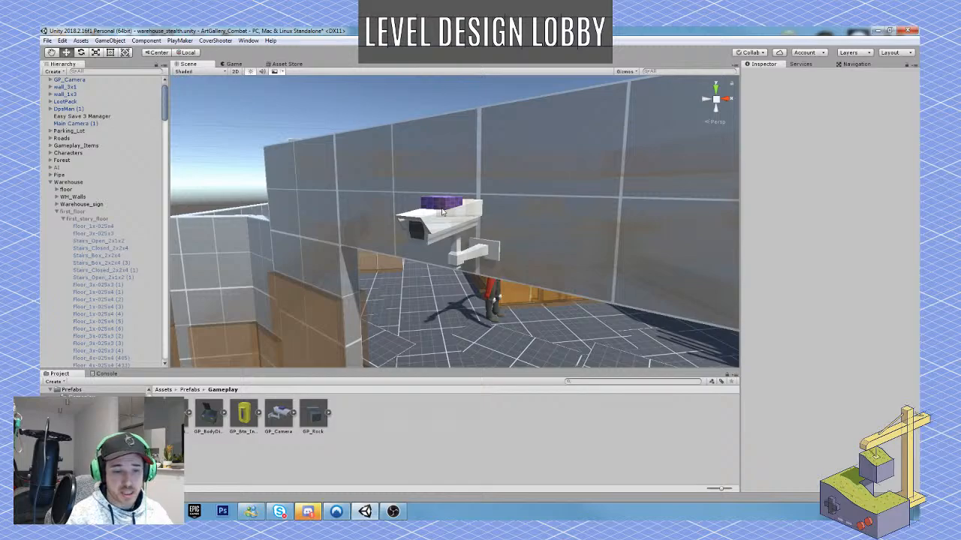
right_drag(461, 219, 395, 246)
right_drag(472, 252, 264, 281)
right_drag(438, 258, 364, 288)
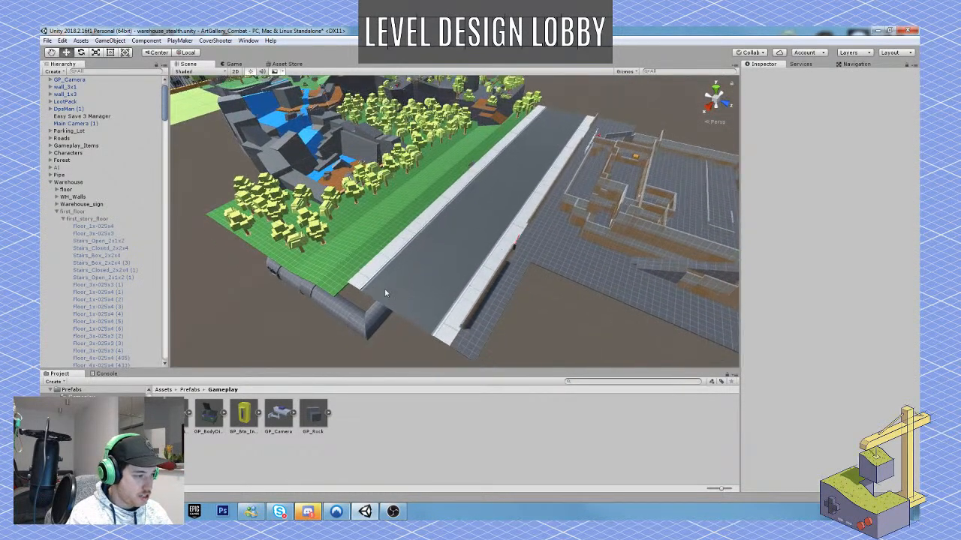
Duplicate the last rows of road tiles beside the underground pipe to extend the street at that end.
click(384, 290)
shift+click(432, 302)
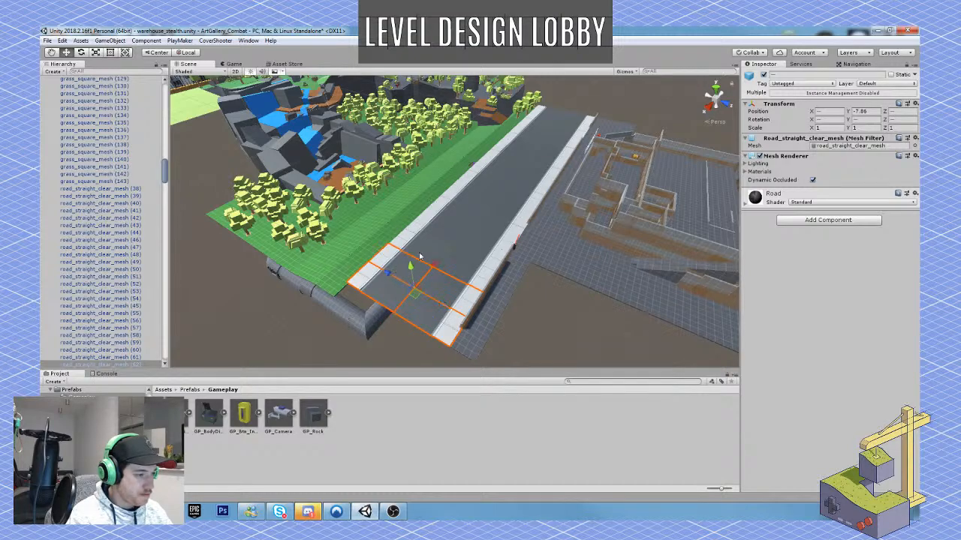
shift+click(424, 257)
shift+click(456, 274)
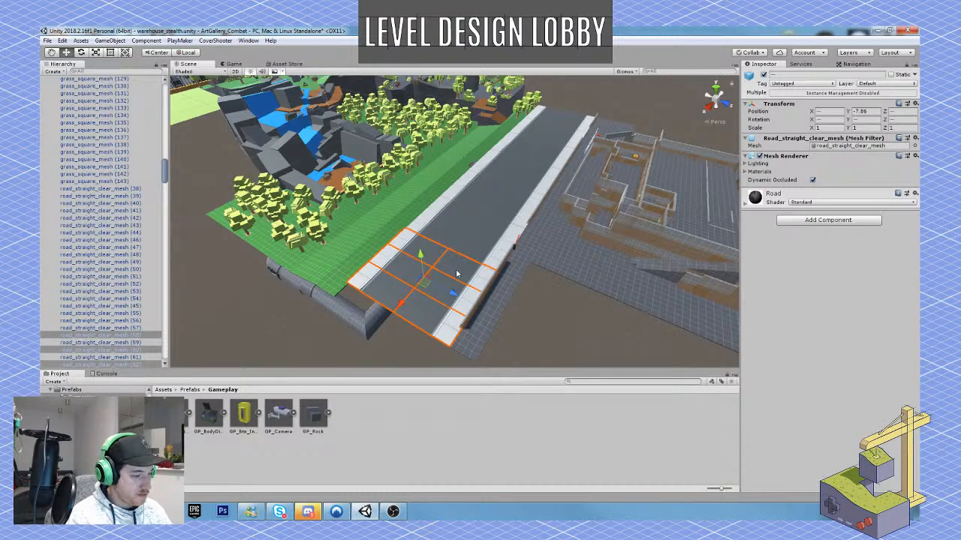
key(ctrl+d)
drag(457, 274, 344, 365)
right_drag(364, 306, 518, 261)
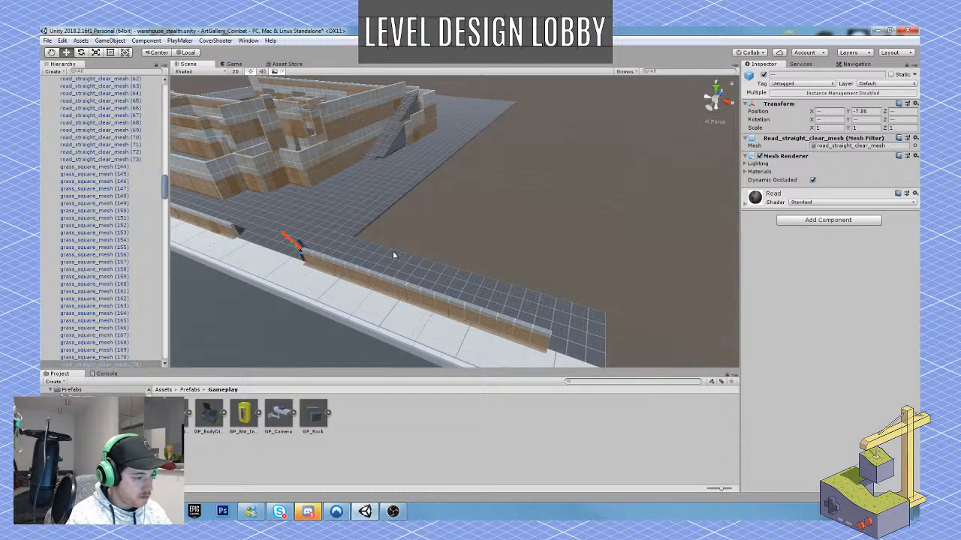
Open the Vehicles prefab folder of the SimpleTown assets.
right_drag(393, 254, 428, 270)
scroll(98, 439, down, 8)
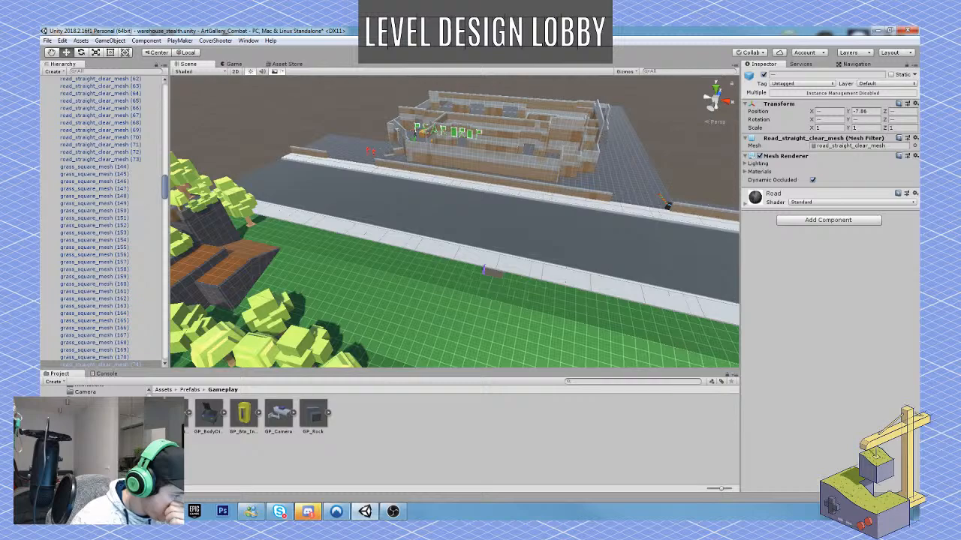
scroll(90, 391, down, 2)
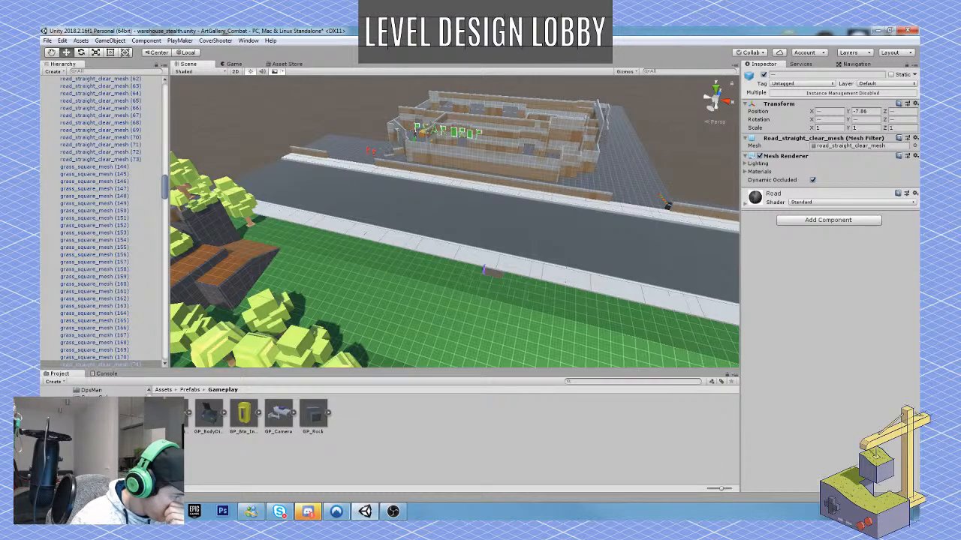
scroll(90, 390, down, 2)
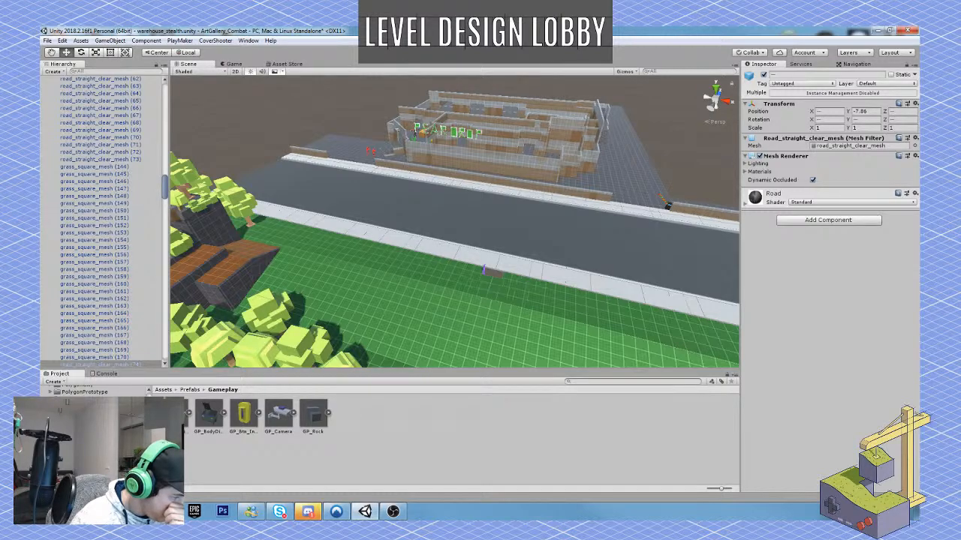
scroll(90, 390, down, 2)
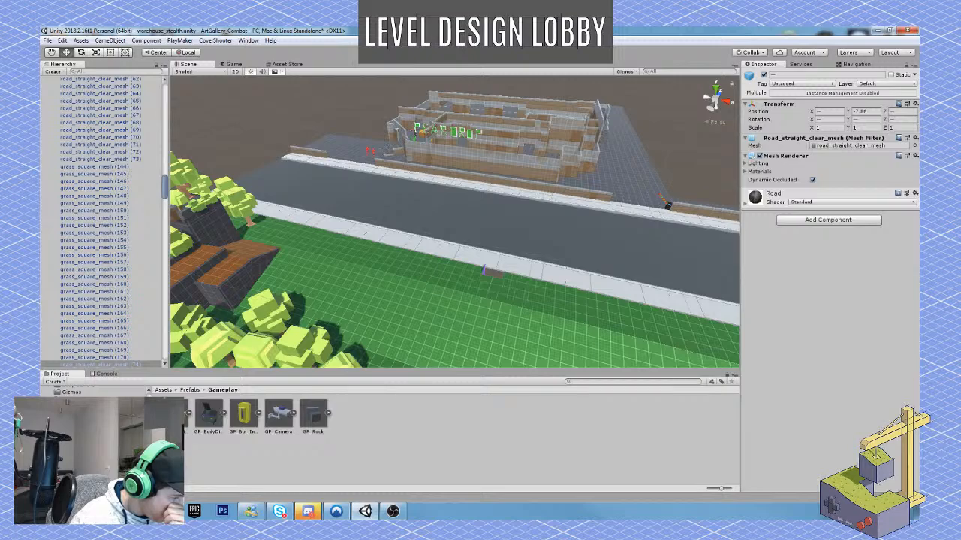
scroll(90, 391, down, 2)
scroll(90, 390, down, 2)
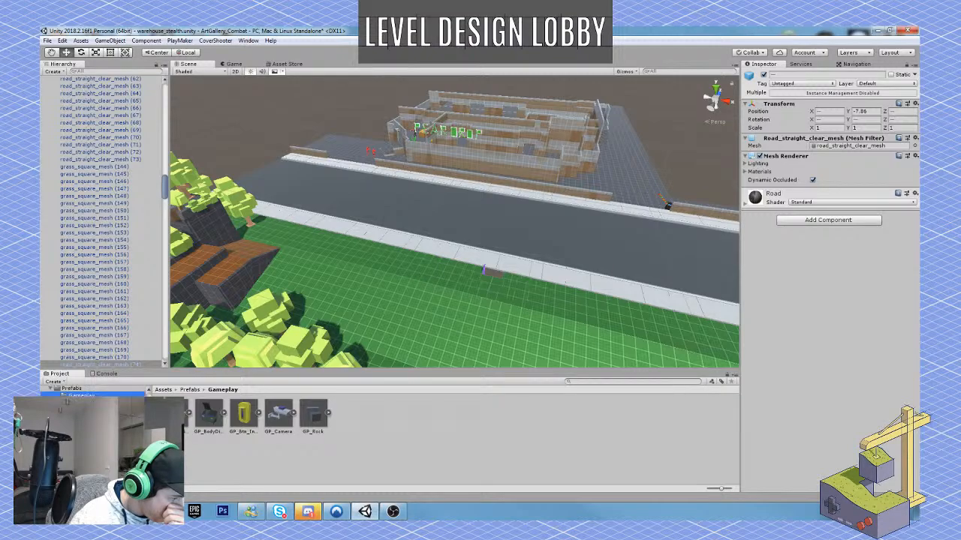
click(90, 457)
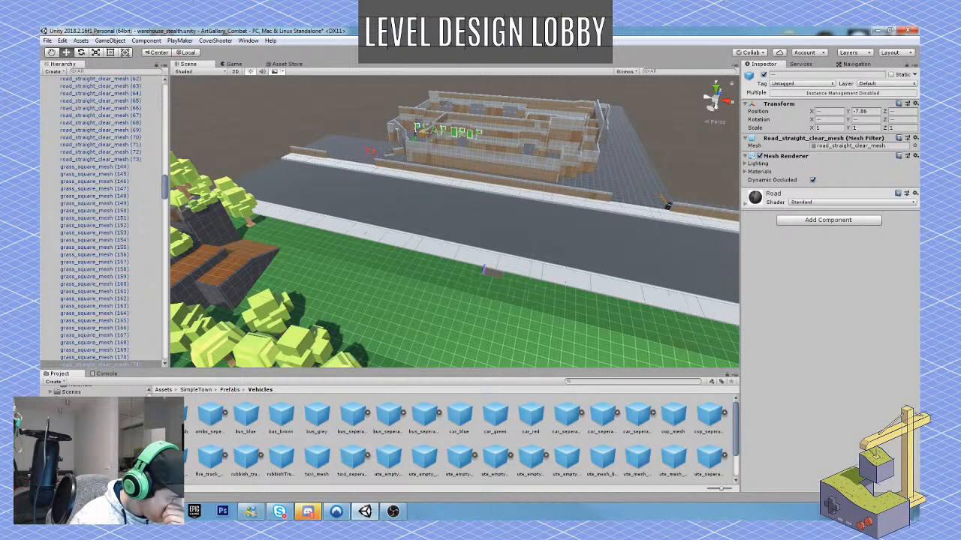
Preview the ambulance and bus prefabs, including bus_blue and bus_brown.
click(181, 421)
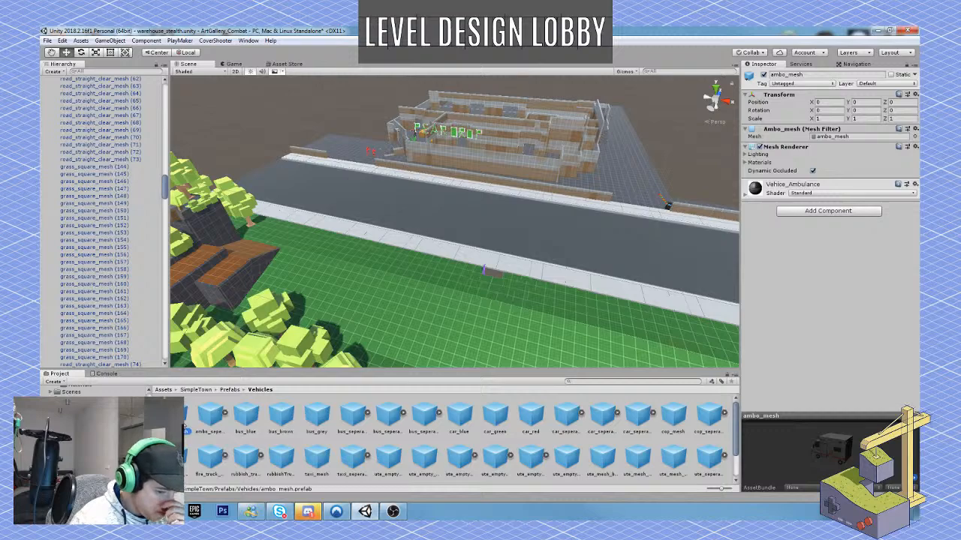
click(209, 425)
click(248, 420)
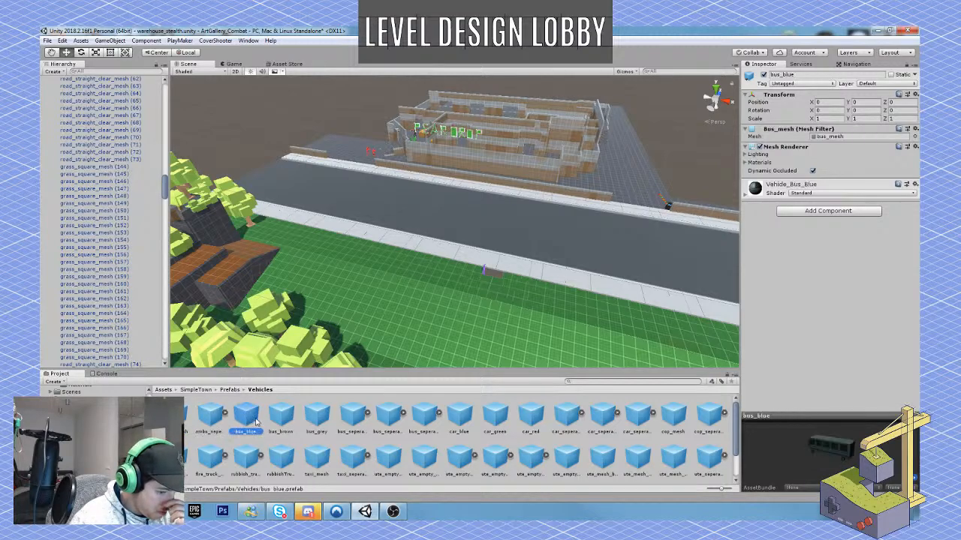
click(278, 422)
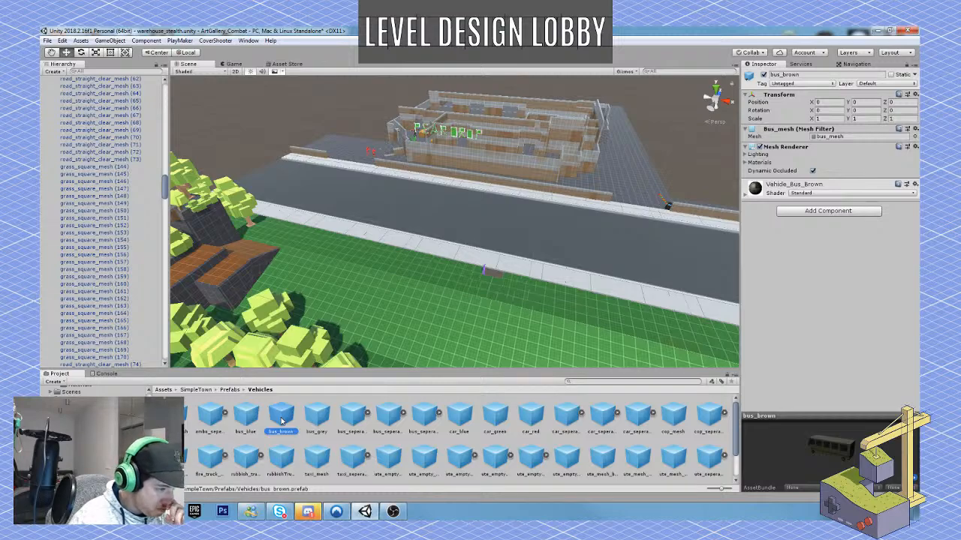
Place the bus_brown prefab beside the ladder shaft, rotate it to Y -90 and move it toward the road to Z 108.39.
drag(286, 422, 451, 282)
right_drag(604, 277, 408, 290)
key(w)
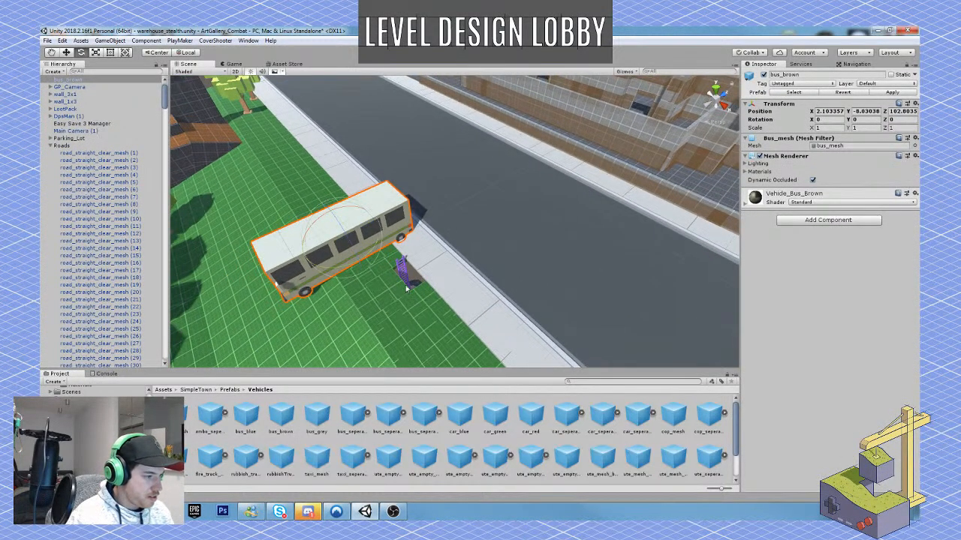
key(e)
drag(356, 248, 470, 245)
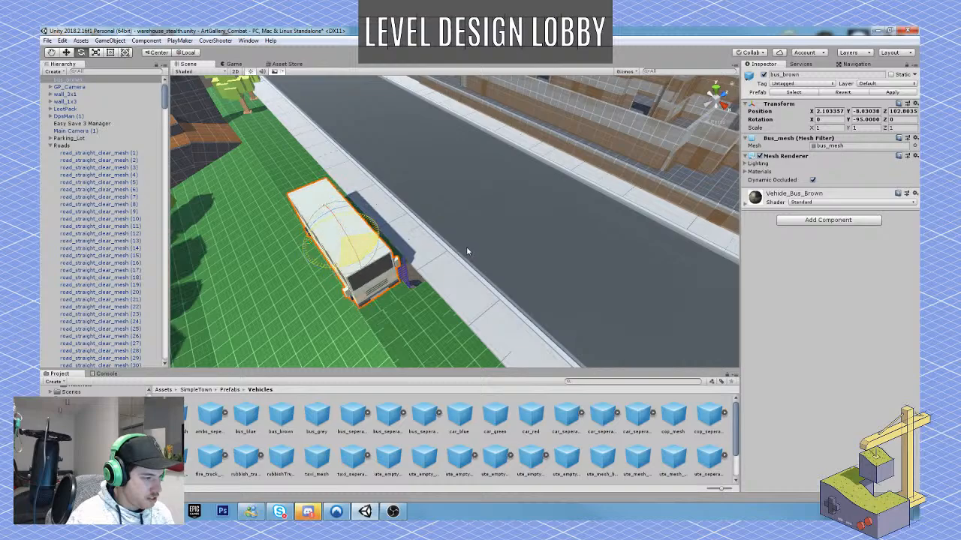
key(w)
drag(373, 232, 446, 195)
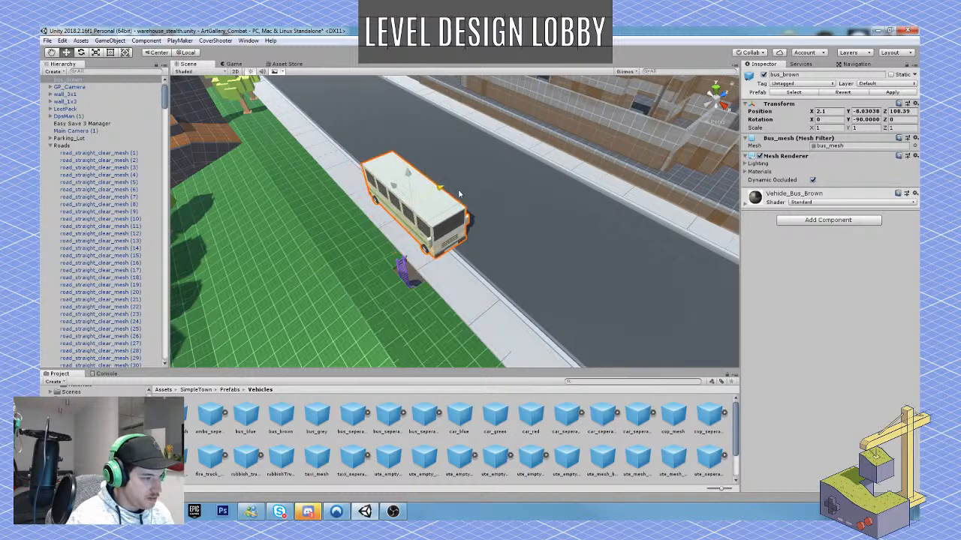
Raise the brown bus to Y -7.84 and shift it toward the road to Z 108.93.
right_drag(449, 201, 498, 219)
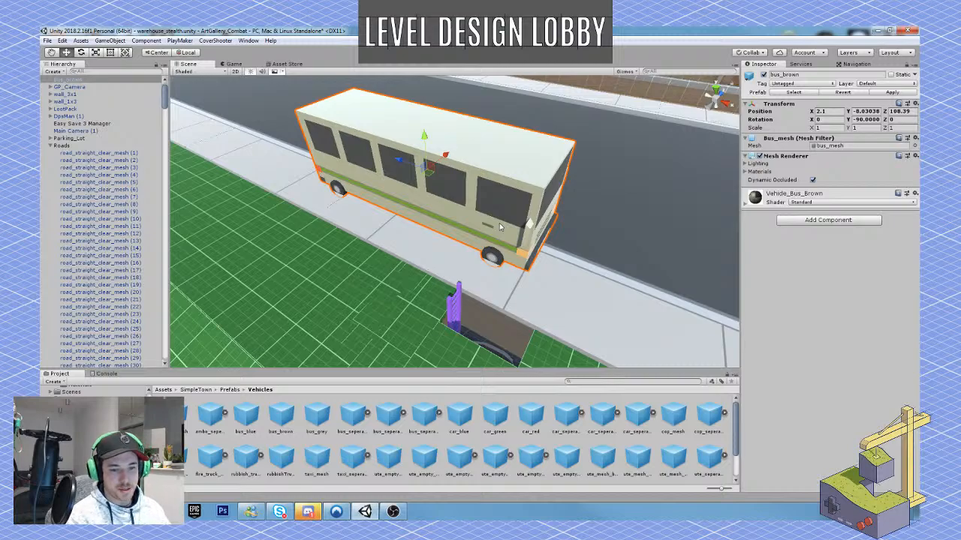
right_drag(421, 227, 350, 127)
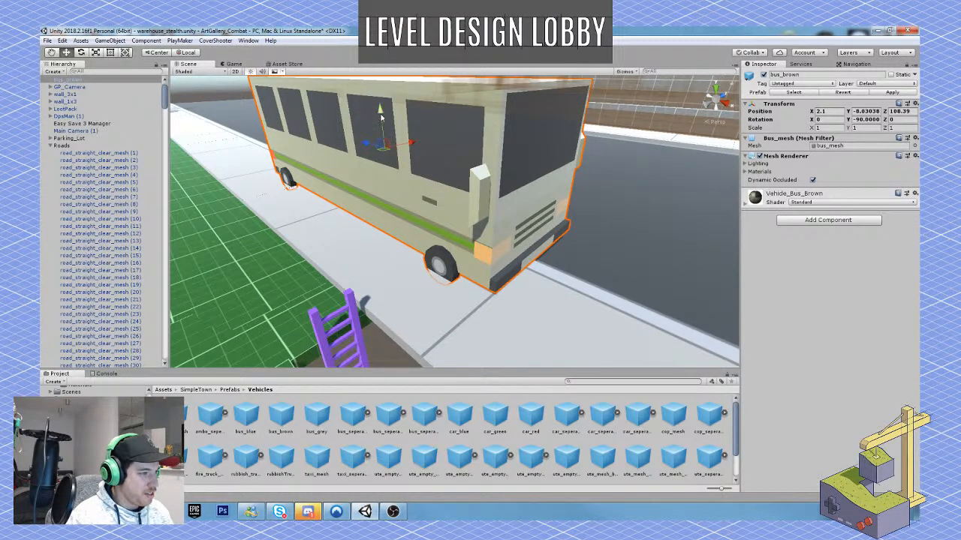
drag(382, 117, 383, 111)
click(411, 133)
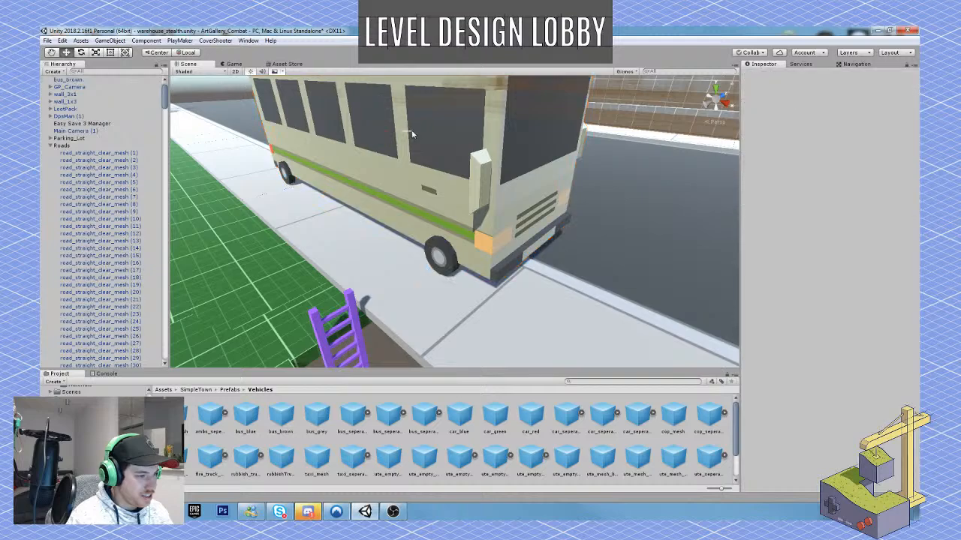
click(412, 136)
drag(415, 133, 431, 129)
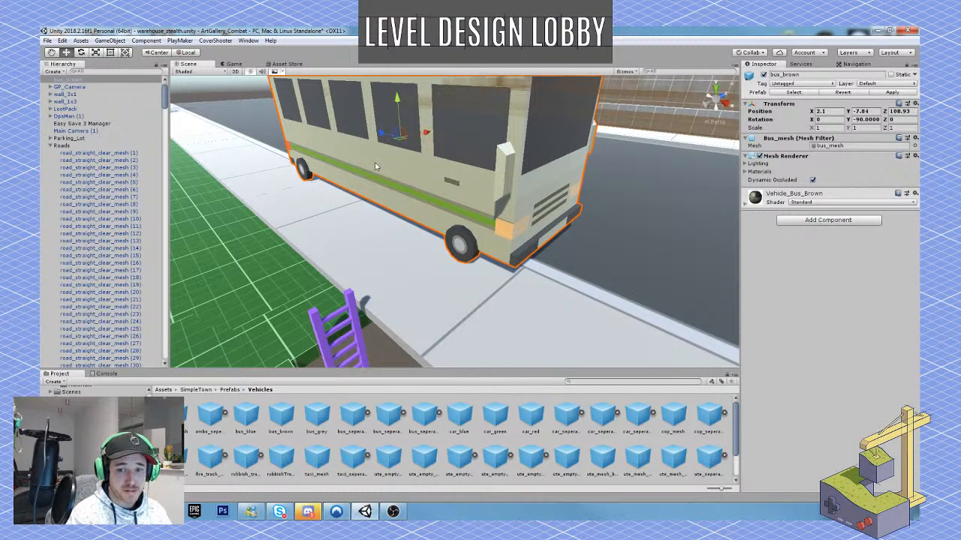
Slide the brown bus along the kerb to X 2.75.
scroll(320, 173, down, 5)
alt+drag(320, 171, 418, 189)
scroll(313, 158, up, 3)
drag(292, 140, 316, 132)
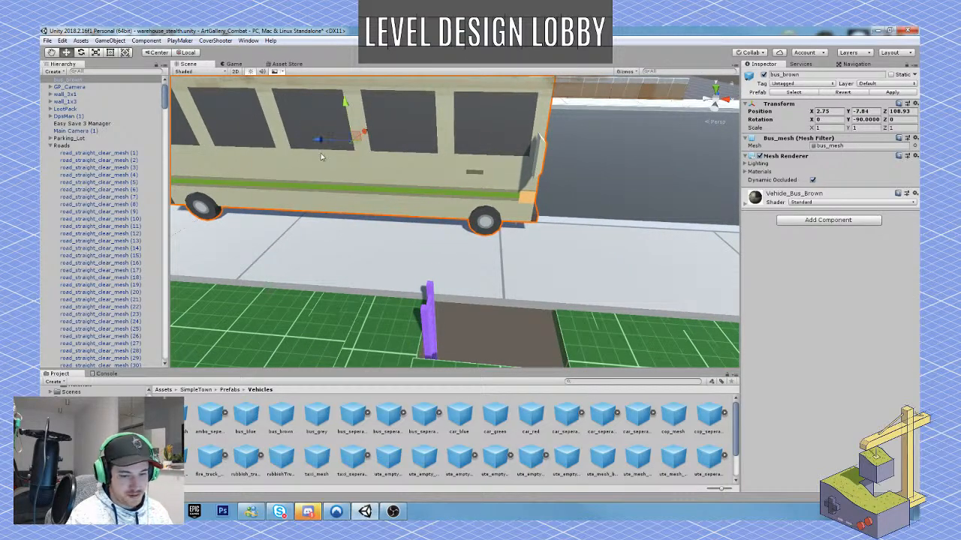
scroll(321, 157, down, 4)
Try a Y rotation of -95 on the brown bus, examine it from farther away and delete the bus.
alt+drag(320, 158, 421, 181)
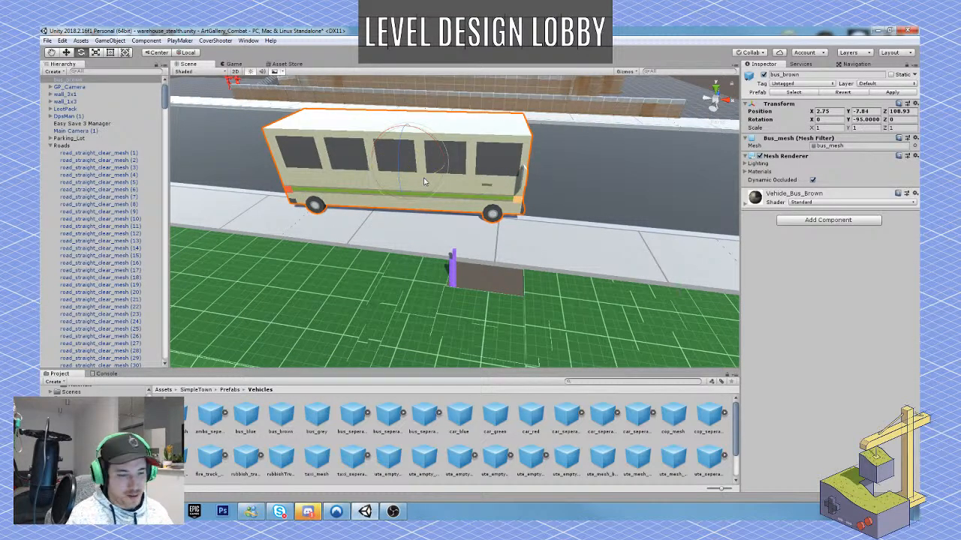
right_drag(424, 181, 412, 230)
key(w)
key(s)
key(w)
key(s)
key(s)
key(Delete)
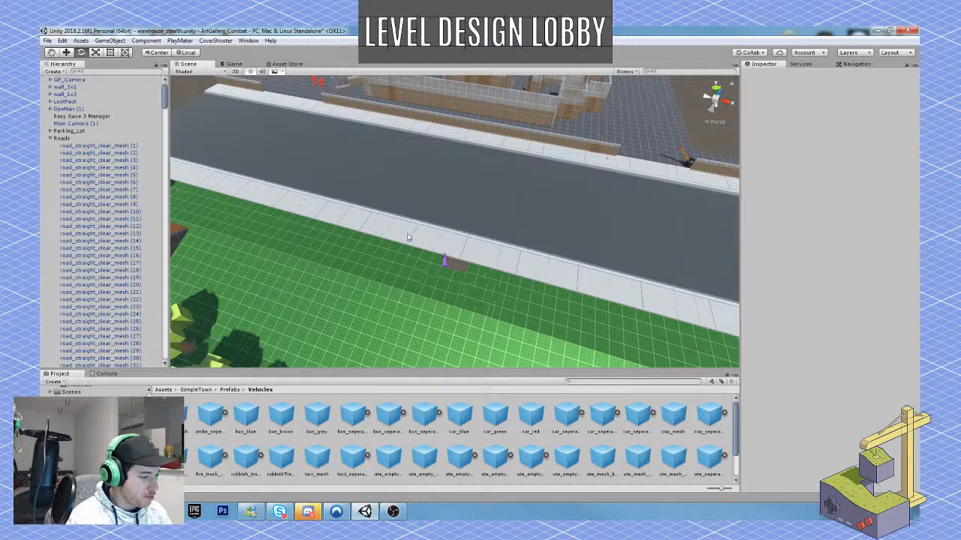
Place the car_red prefab on the grass beside the ladder shaft and rotate it to Y -90.
click(532, 421)
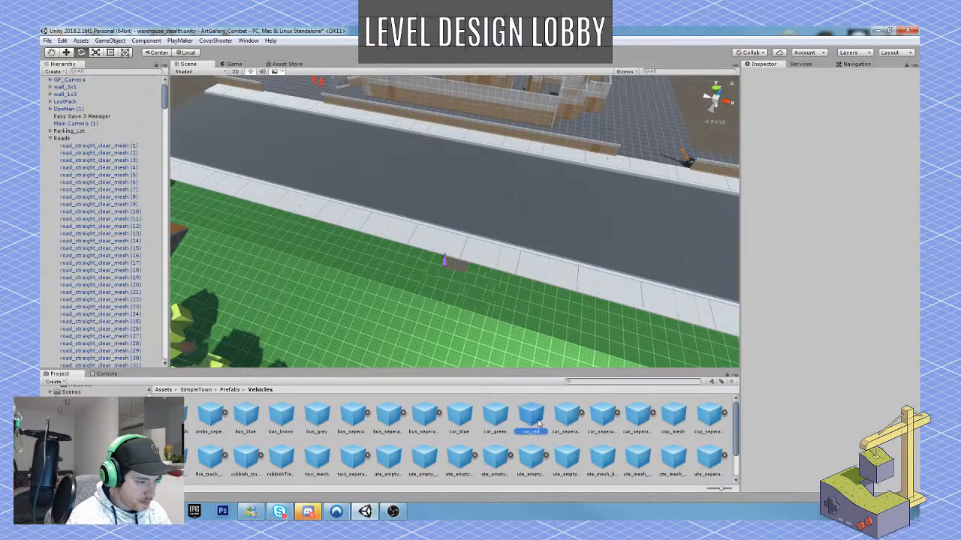
drag(534, 424, 518, 310)
scroll(518, 310, down, 5)
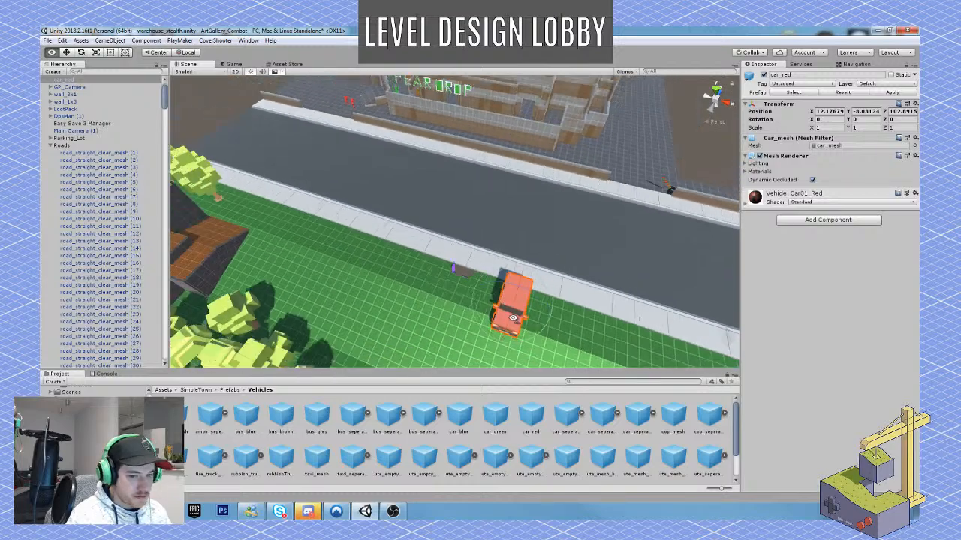
key(d)
right_drag(511, 316, 502, 320)
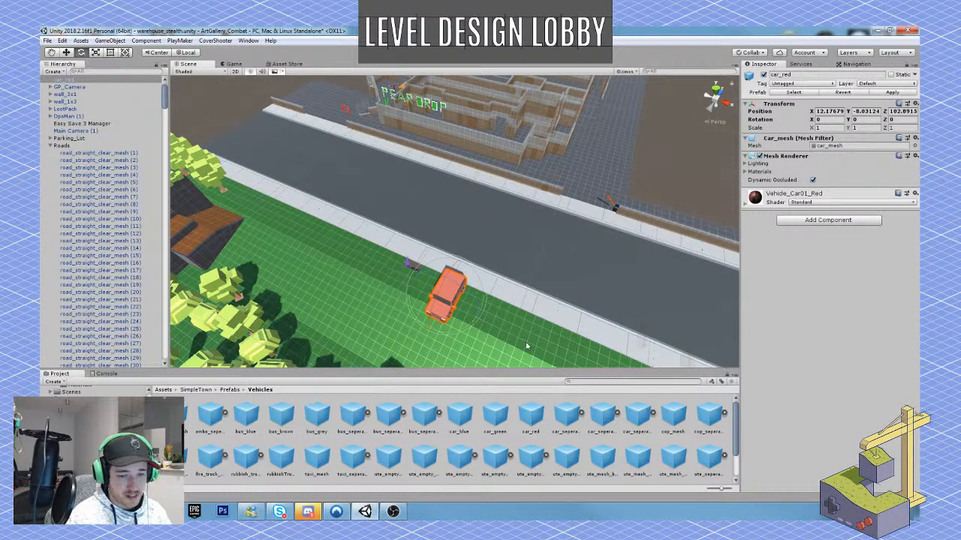
ctrl+drag(455, 336, 567, 320)
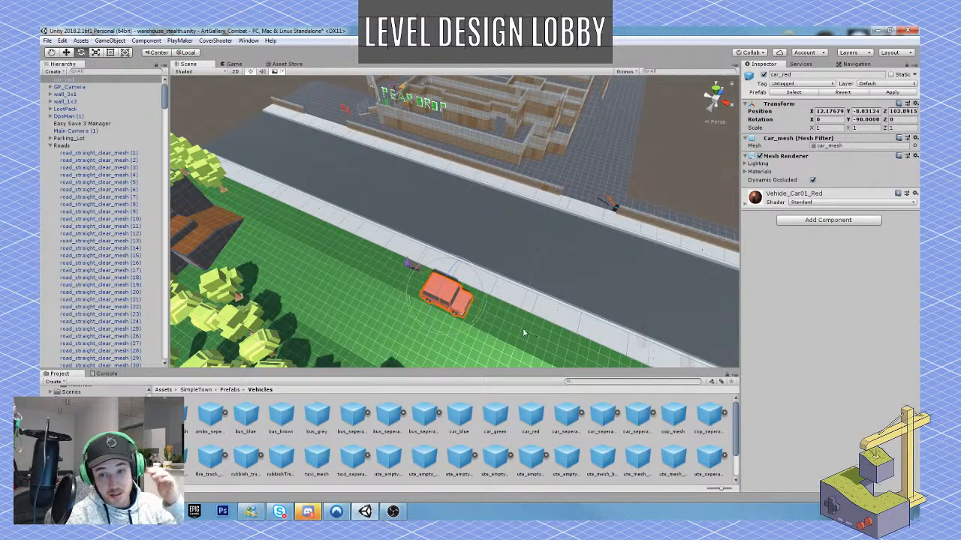
Move the red car onto the near side of the road and along the street to X -15.02, Z 109.98.
key(w)
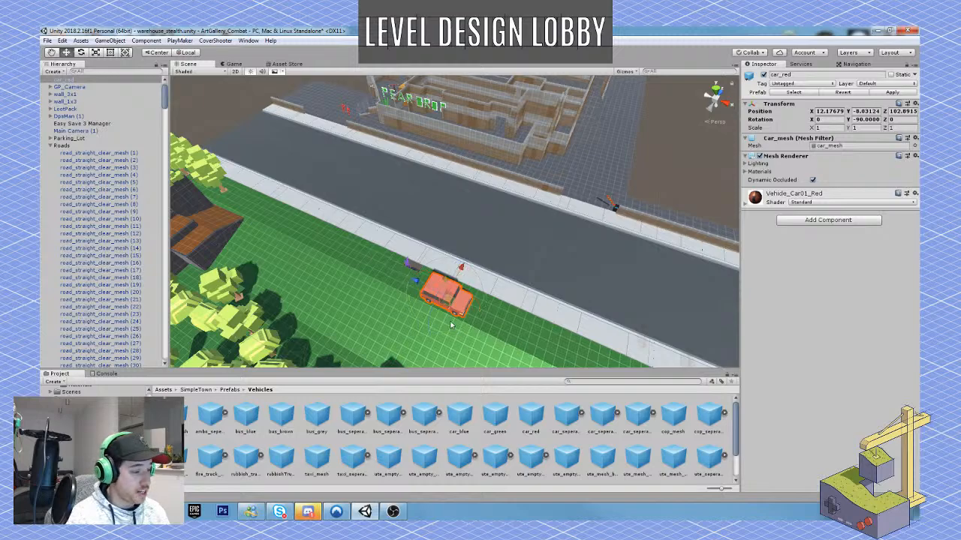
drag(468, 276, 501, 220)
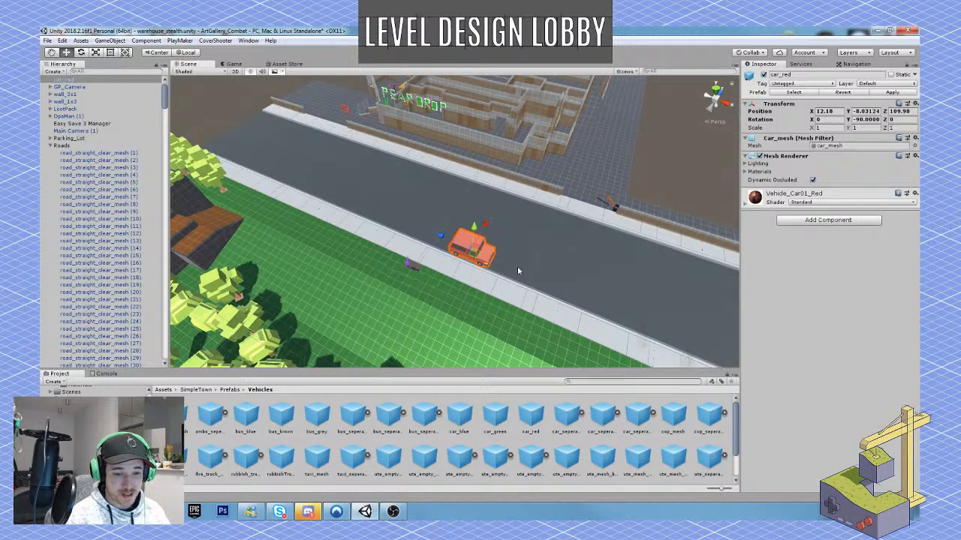
right_drag(517, 268, 507, 257)
key(w)
drag(507, 257, 367, 202)
right_drag(458, 269, 386, 270)
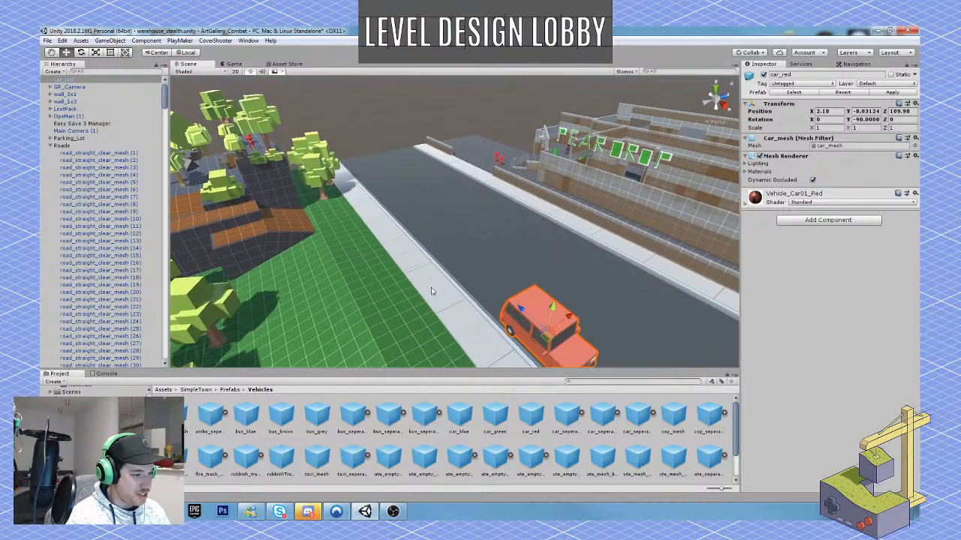
drag(527, 315, 426, 241)
Raise the red car to Y -7.92 and park it against the kerb at X -21.61, Z 109.45.
key(f)
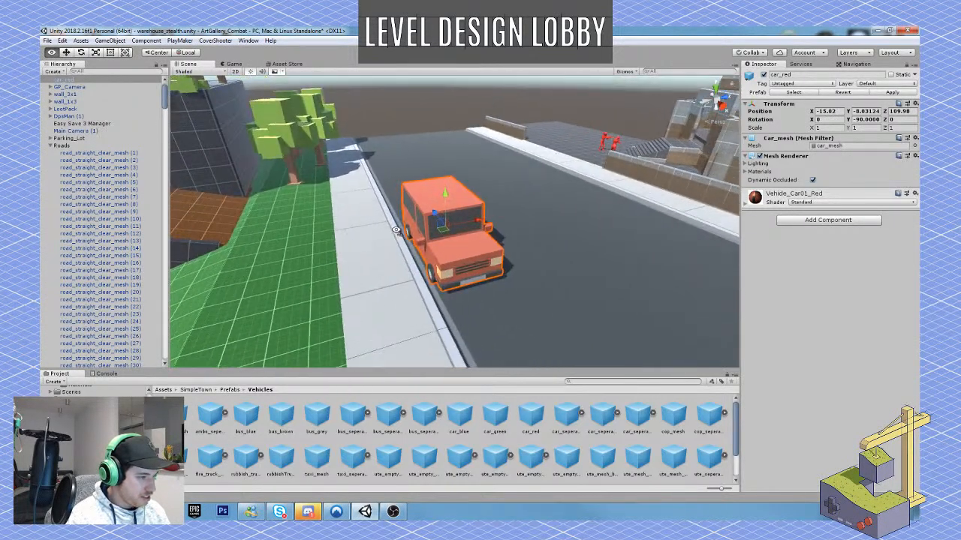
drag(475, 222, 430, 196)
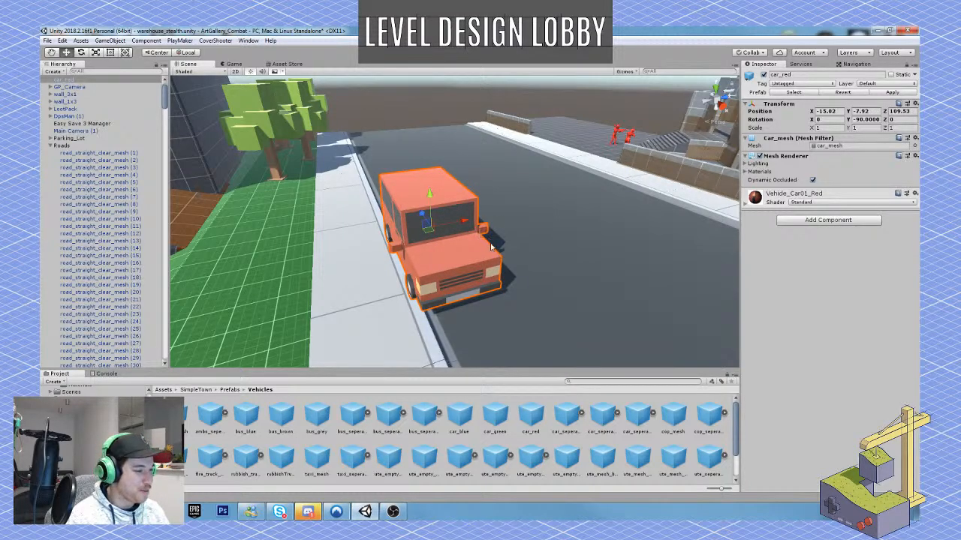
drag(466, 223, 463, 223)
key(a)
right_drag(475, 235, 591, 273)
drag(504, 198, 372, 177)
right_drag(373, 180, 435, 159)
Examine the parked red car and the guarded warehouse entrance from the pavement, the park ramps, the distant treetops and the street.
key(w)
key(s)
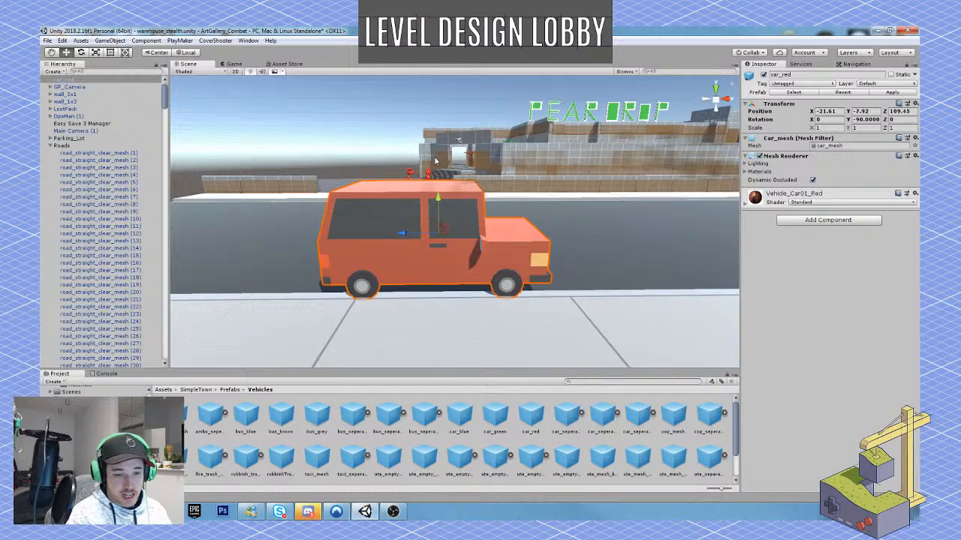
scroll(484, 212, down, 5)
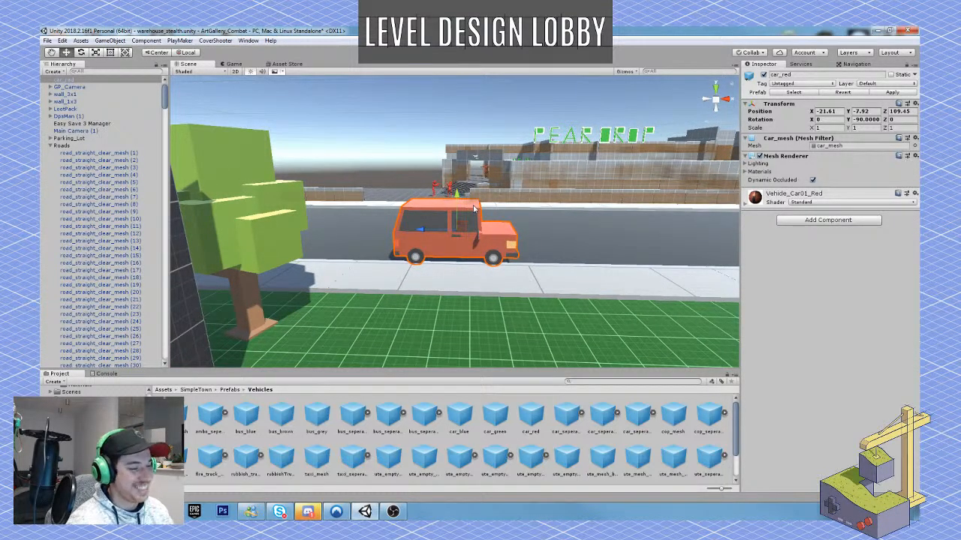
key(s)
right_drag(474, 210, 421, 256)
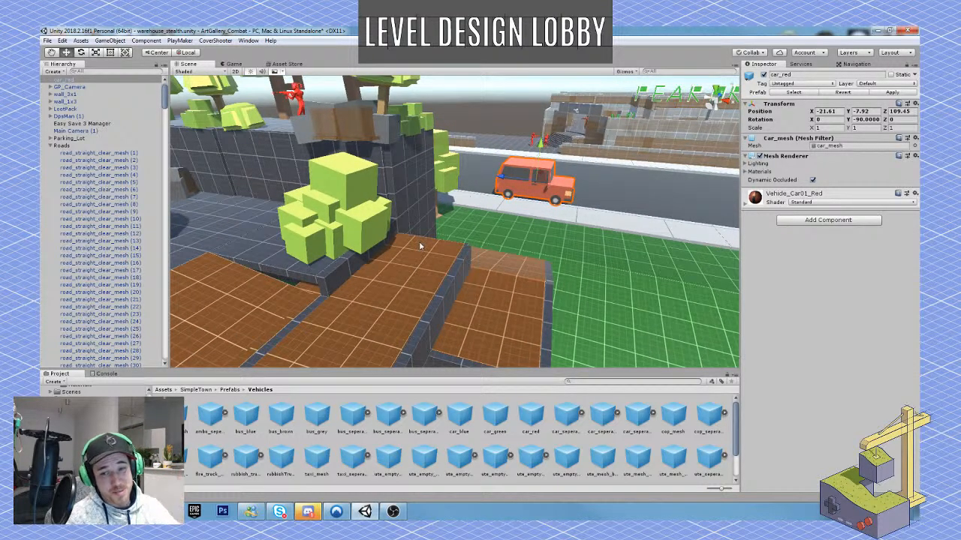
right_drag(420, 247, 224, 198)
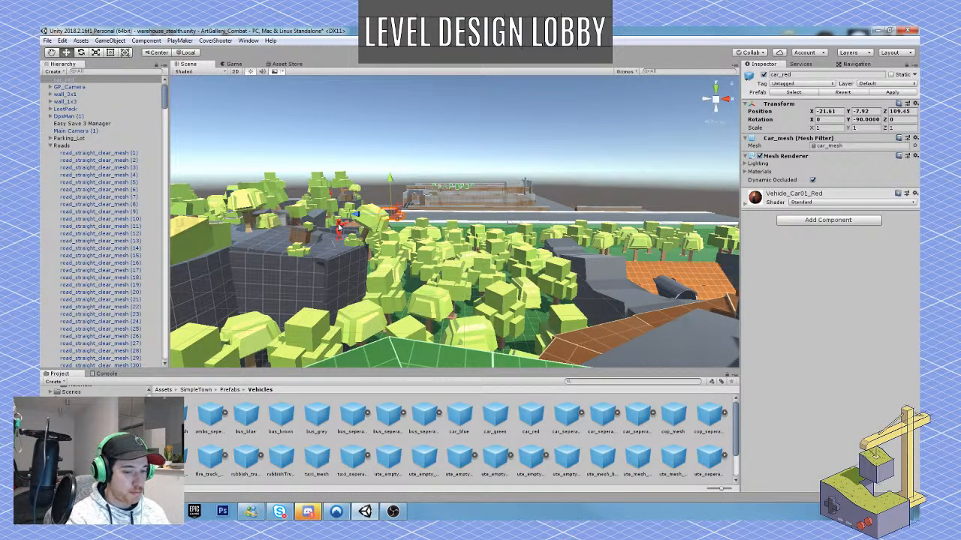
key(w)
right_drag(447, 217, 472, 199)
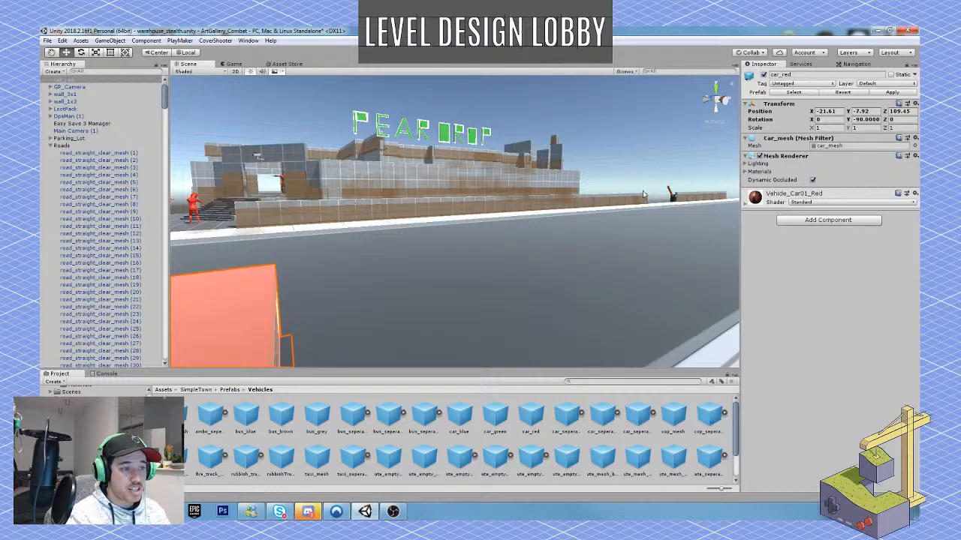
Compare the ute, taxi and rubbish truck prefabs in the Vehicles folder to choose a second vehicle for the street.
right_drag(523, 230, 441, 258)
key(w)
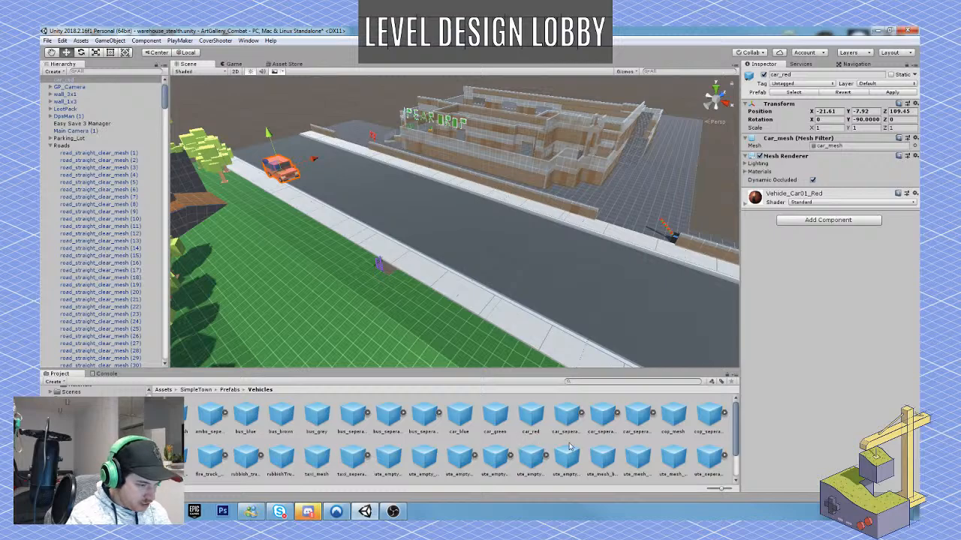
click(530, 456)
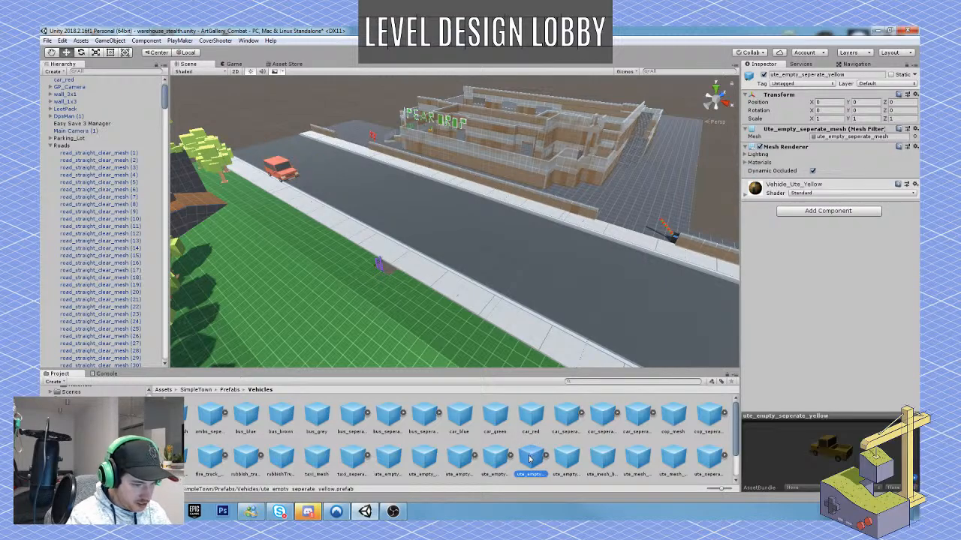
click(457, 456)
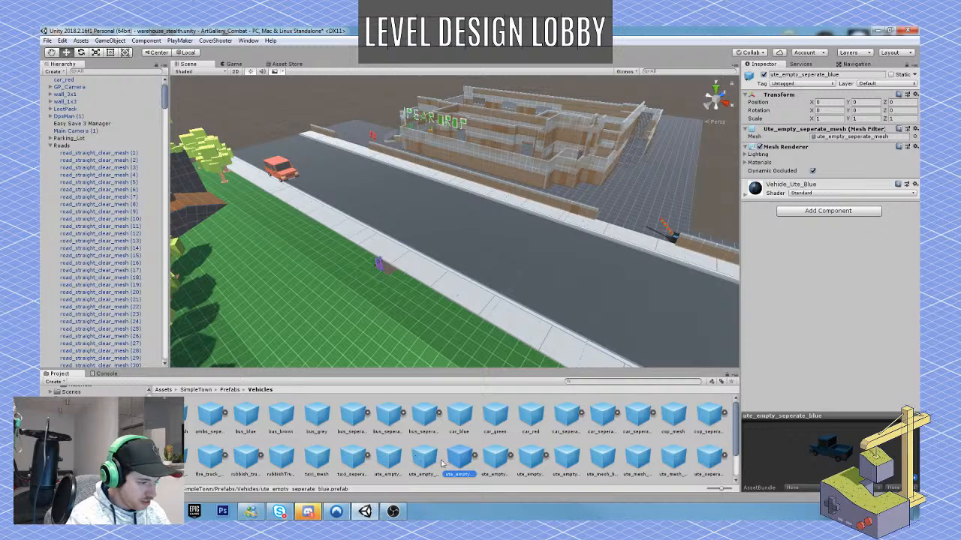
click(424, 456)
click(387, 458)
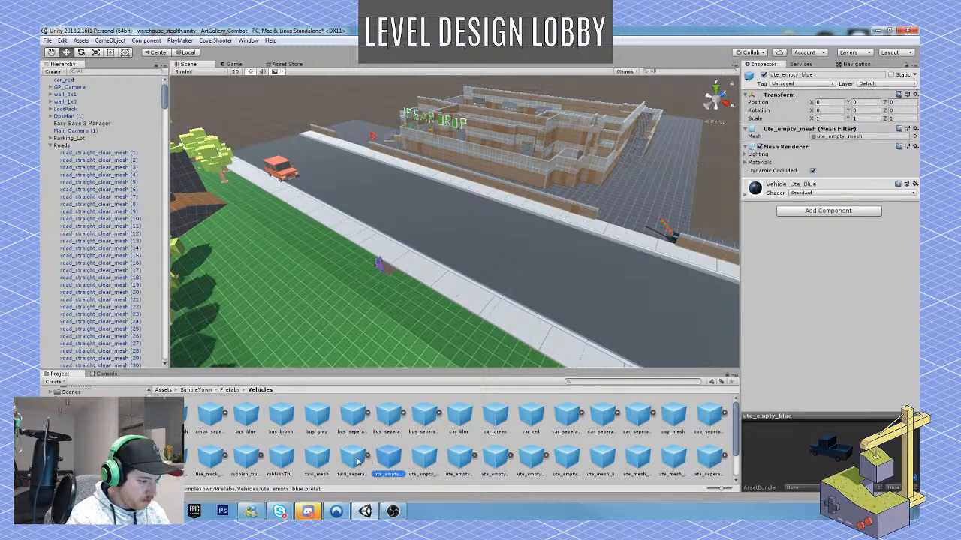
click(353, 458)
click(311, 452)
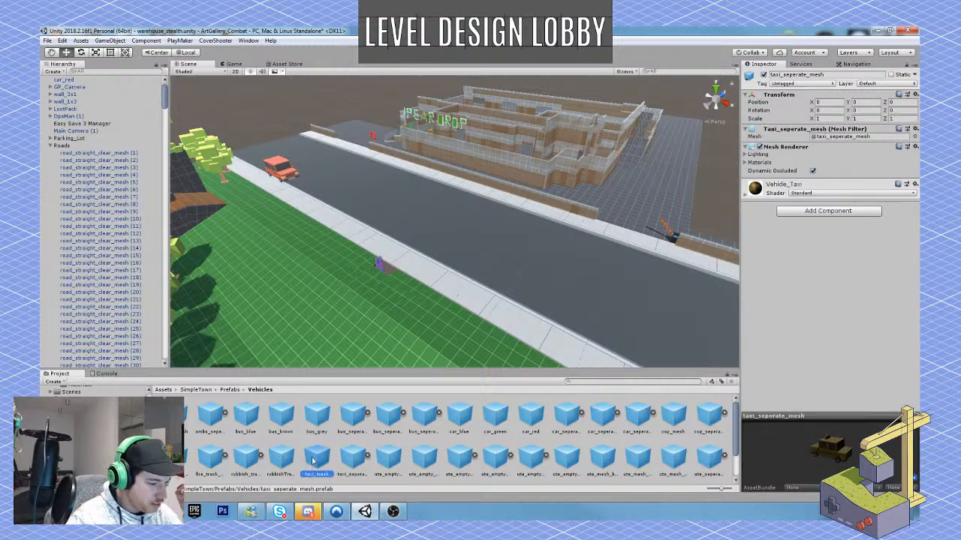
click(278, 460)
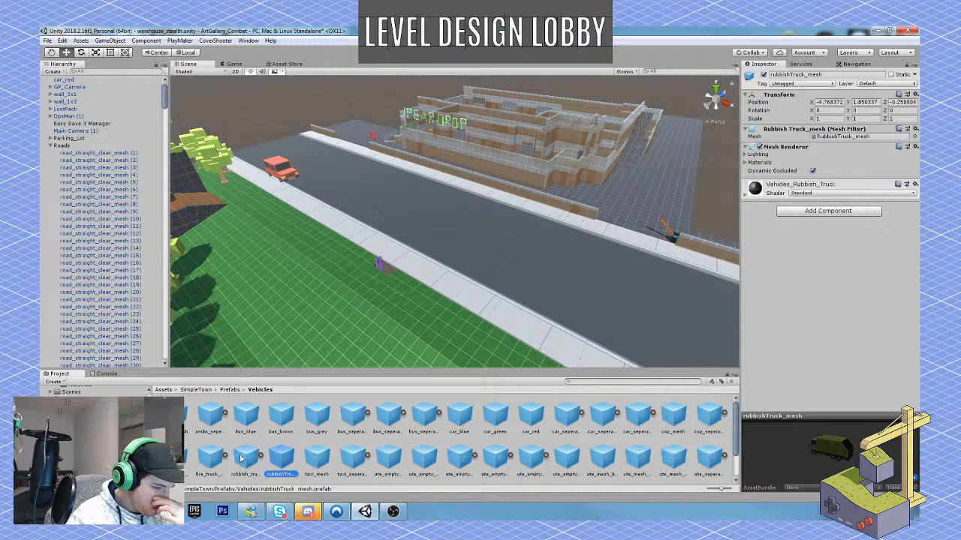
Place the rubbish_truck_seperate_mesh prefab on the near side of the road at X 2.96, Z 109.72, turned to Y 85.
click(241, 458)
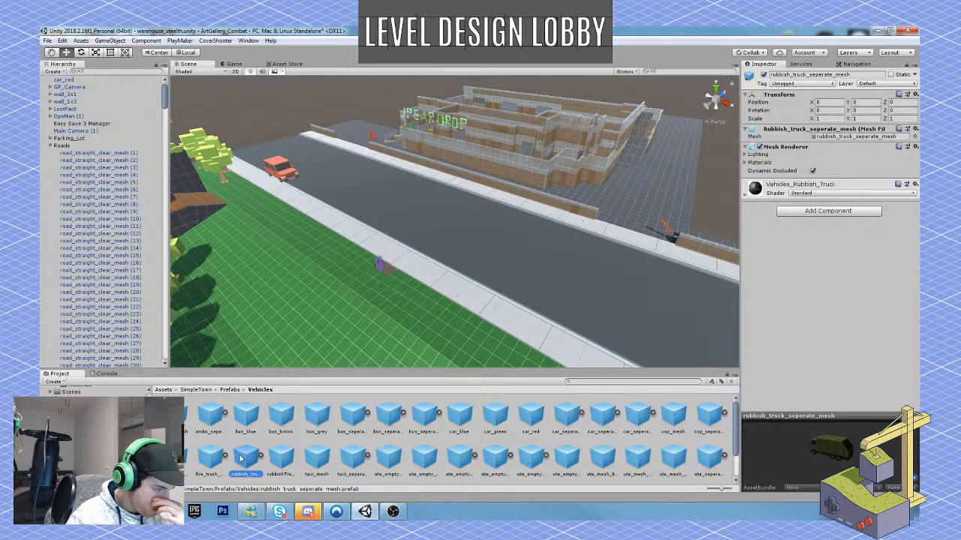
drag(257, 438, 395, 224)
key(w)
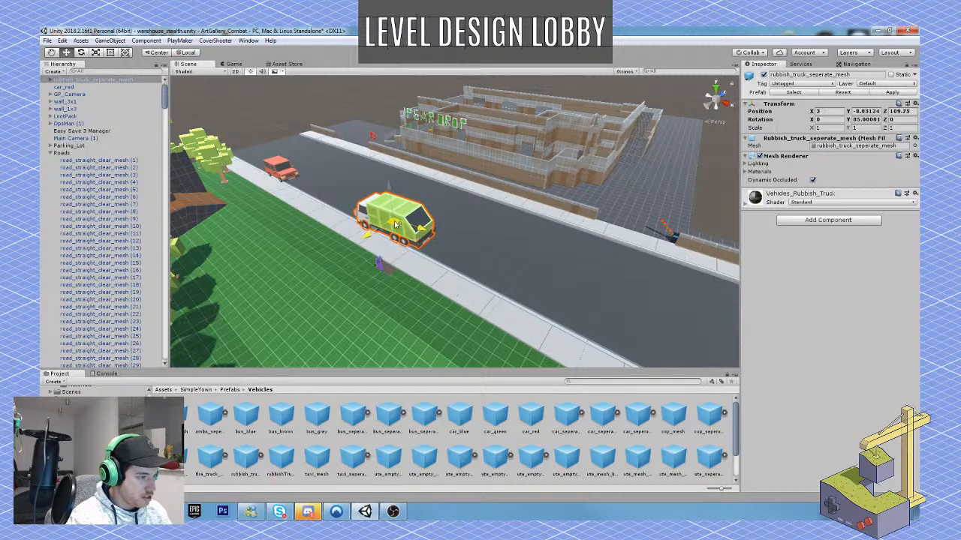
key(w)
right_drag(395, 228, 474, 218)
Check the boat and van prefabs and place van_seperate_green on the road ahead of the rubbish truck.
right_drag(514, 257, 440, 273)
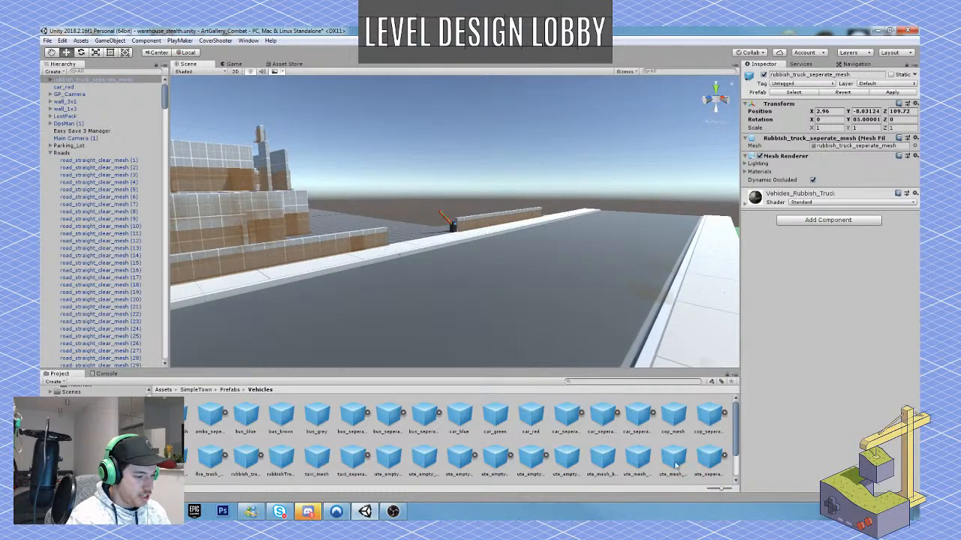
scroll(661, 463, down, 2)
click(533, 461)
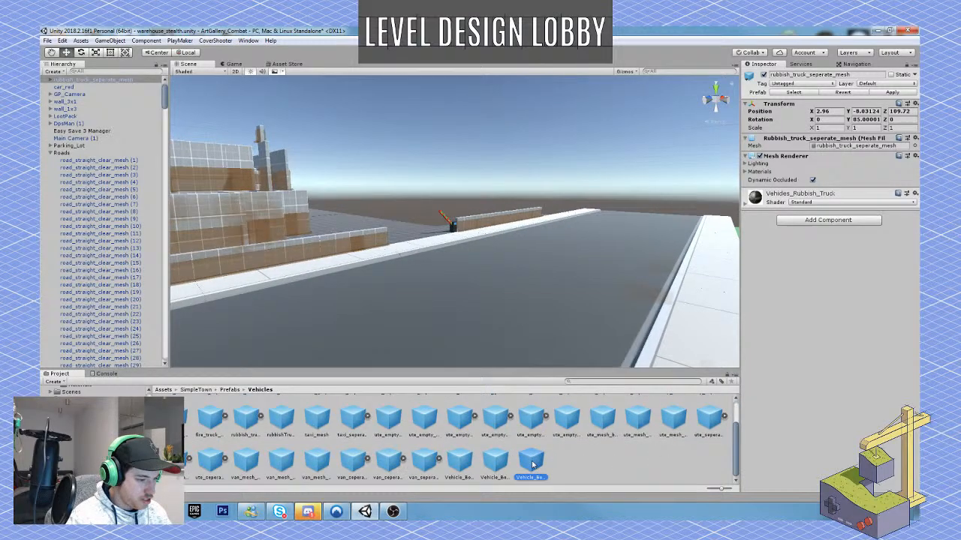
click(492, 466)
click(460, 467)
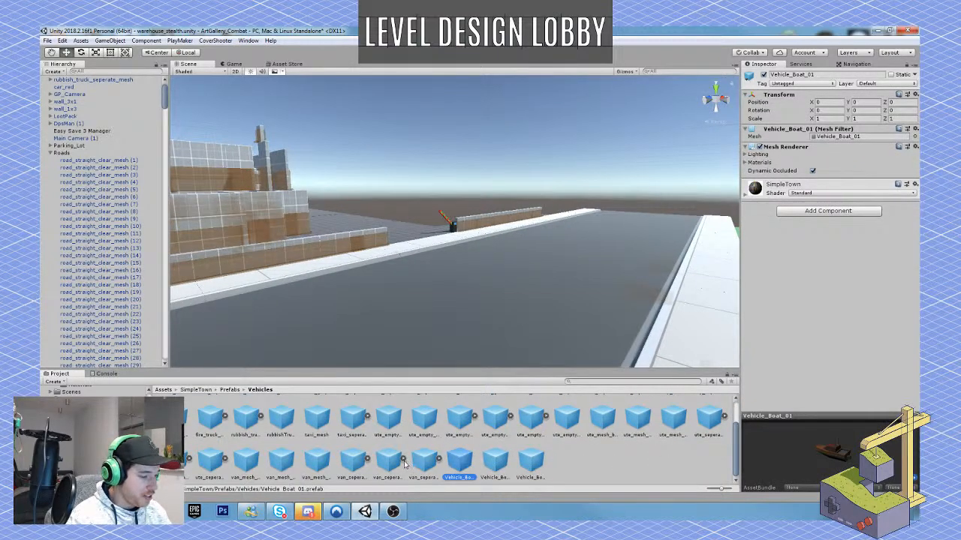
click(390, 462)
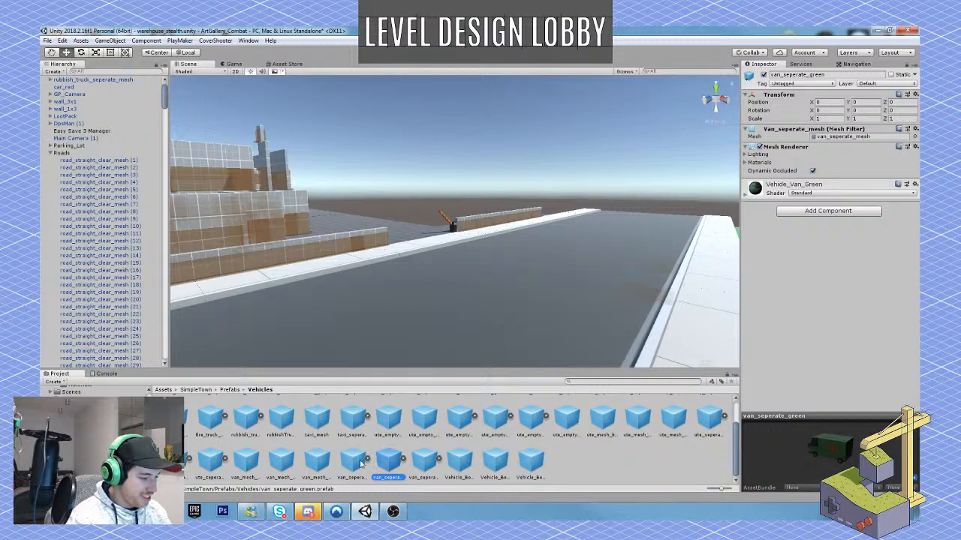
click(353, 461)
click(387, 465)
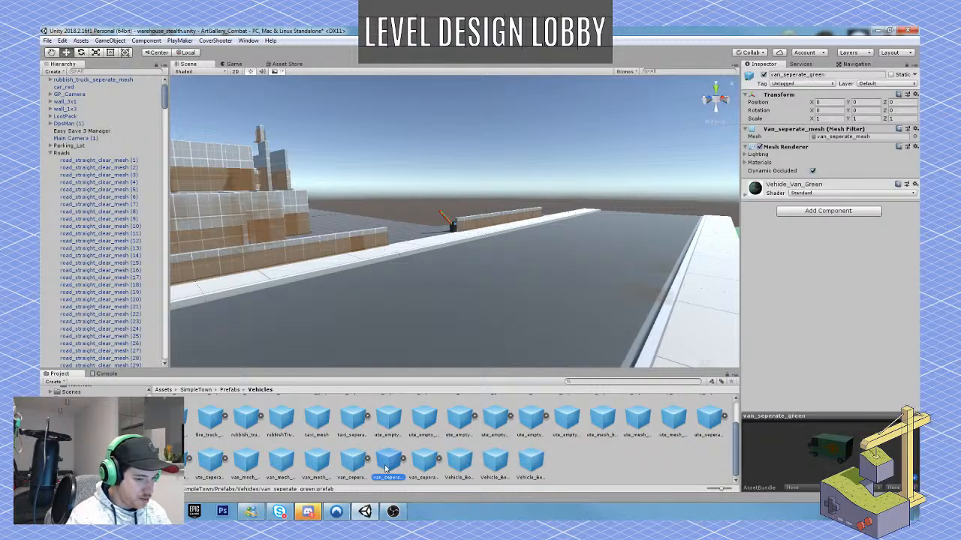
drag(391, 467, 452, 336)
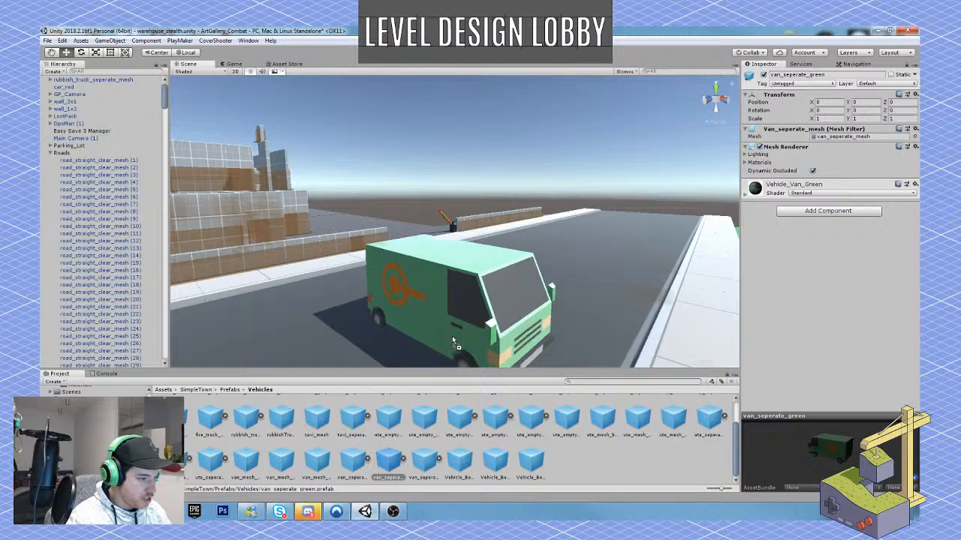
Rotate the green van to about Y -177.112 so it points across the road.
alt+drag(495, 287, 722, 257)
key(e)
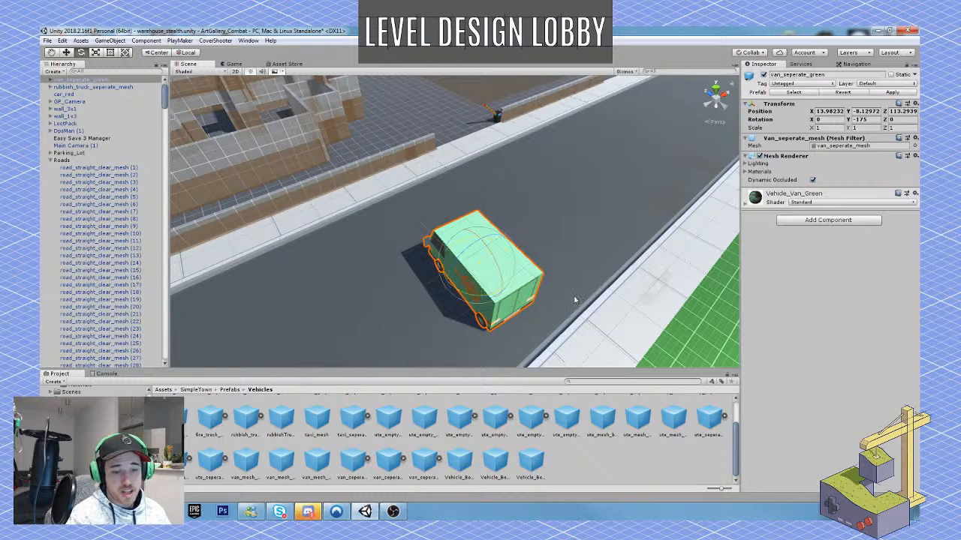
alt+drag(575, 303, 516, 305)
right_drag(517, 305, 472, 301)
drag(462, 298, 465, 302)
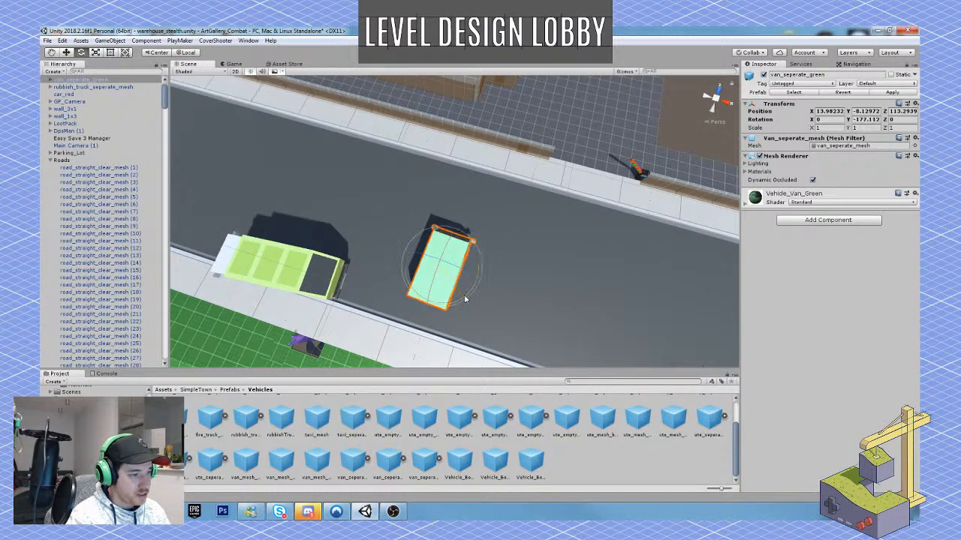
Move the green van across the road into the barrier gateway, at X 25.86, Z 127.92.
key(w)
drag(443, 268, 625, 135)
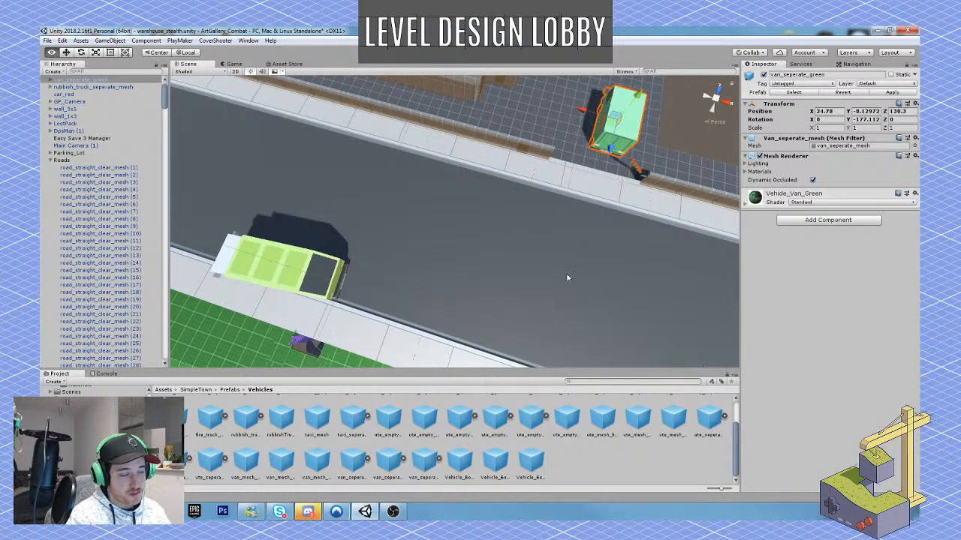
key(f)
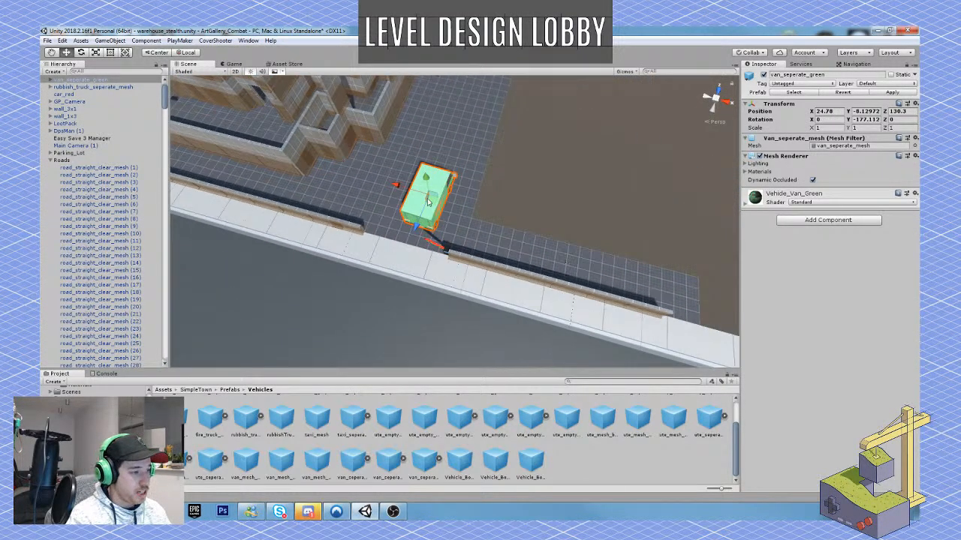
drag(428, 201, 432, 223)
Duplicate the green van beside the original in the gateway and shift the adjoining wall_3x1 (12) segment to X 16.
key(ctrl+d)
key(e)
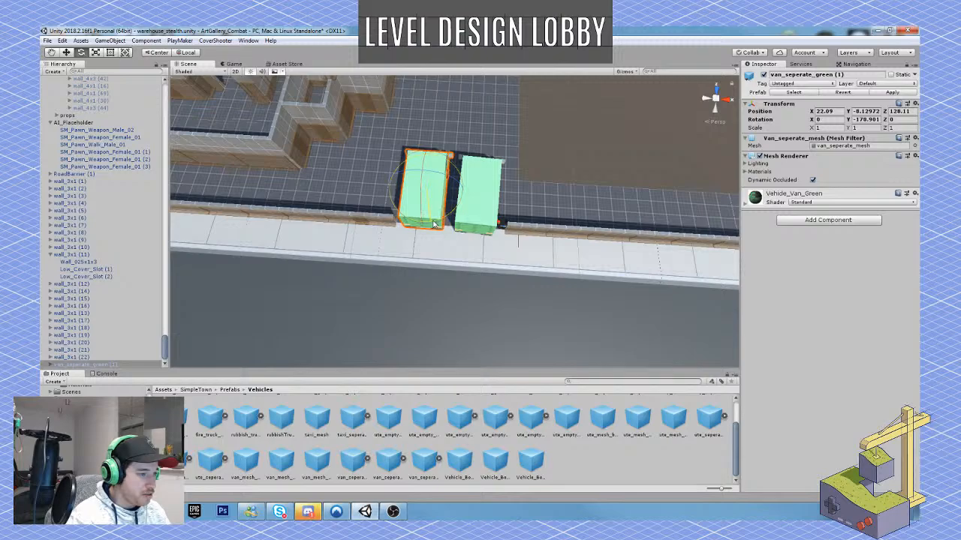
click(388, 220)
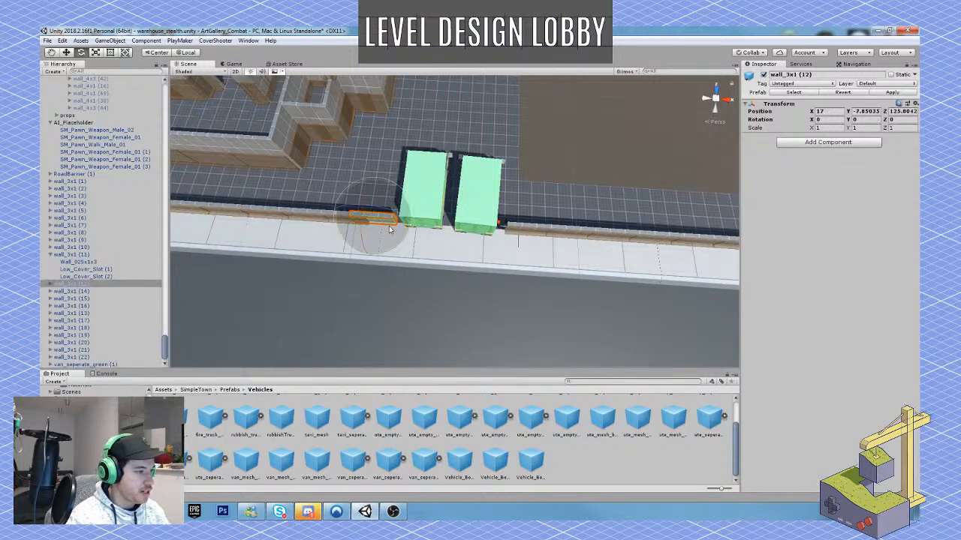
key(w)
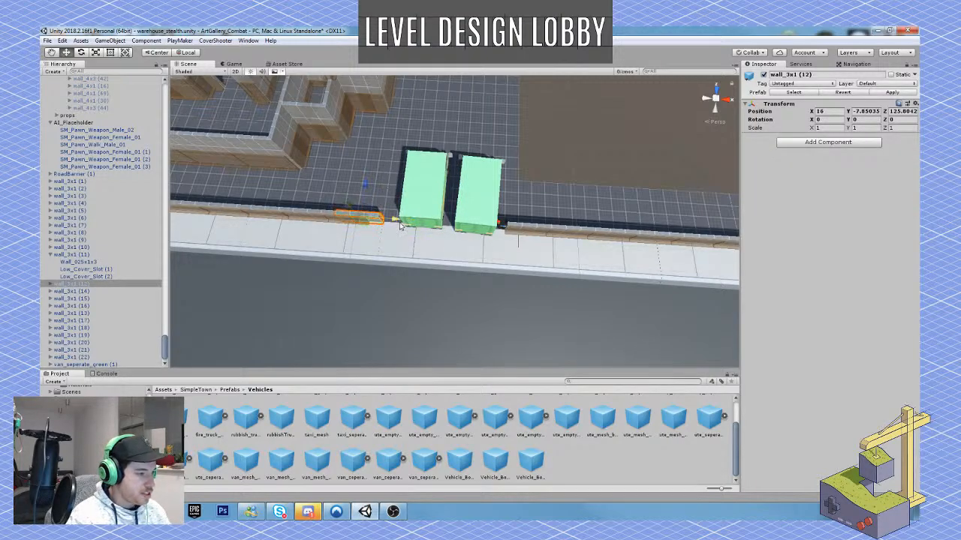
Shift the duplicate van to X 21.09, Z 128.12 beside the moved wall segment and delete it.
click(428, 201)
ctrl+drag(384, 188, 378, 187)
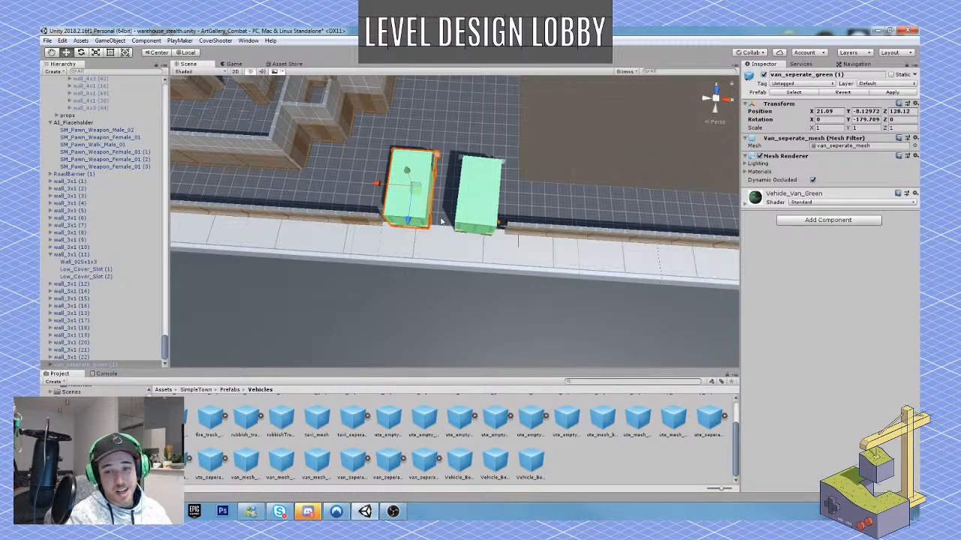
key(Delete)
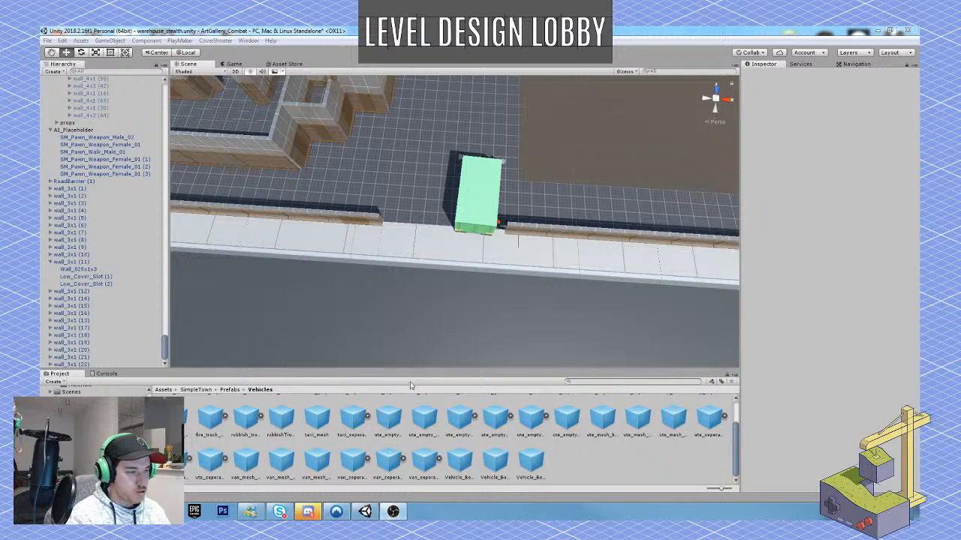
Move the green van onto the gateway pavement at X 24.07, Z 124.55, and rotate RoadBarrier (1) to Y 0.
click(474, 200)
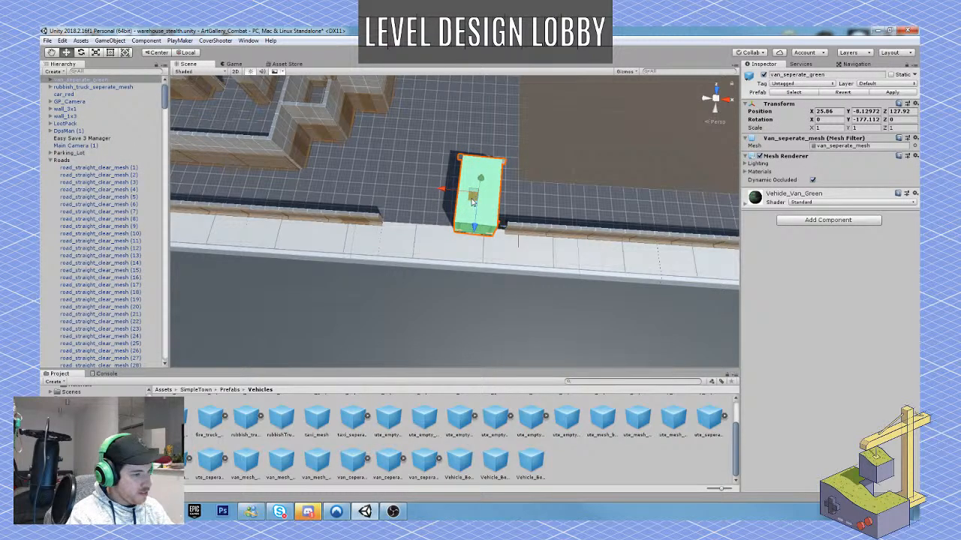
alt+drag(473, 201, 508, 223)
click(514, 226)
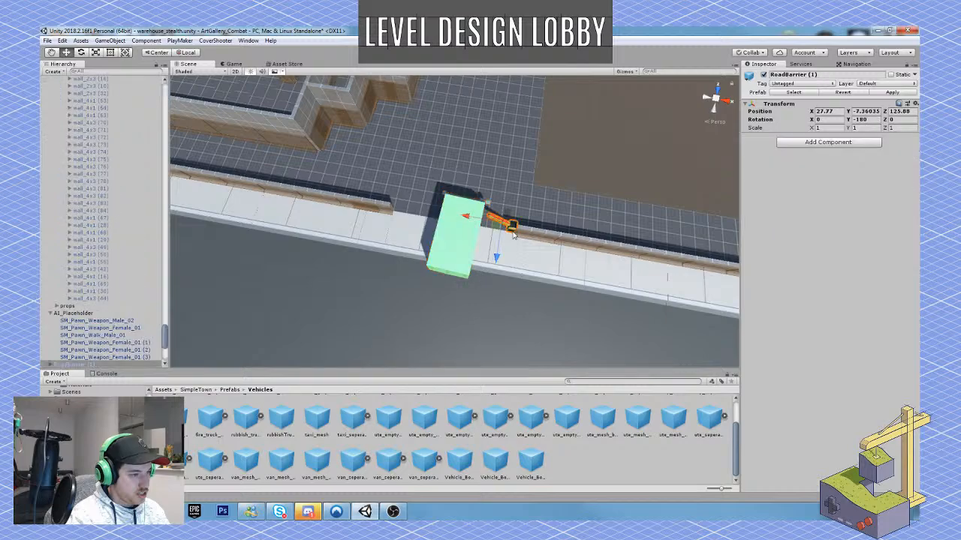
key(e)
drag(507, 257, 287, 306)
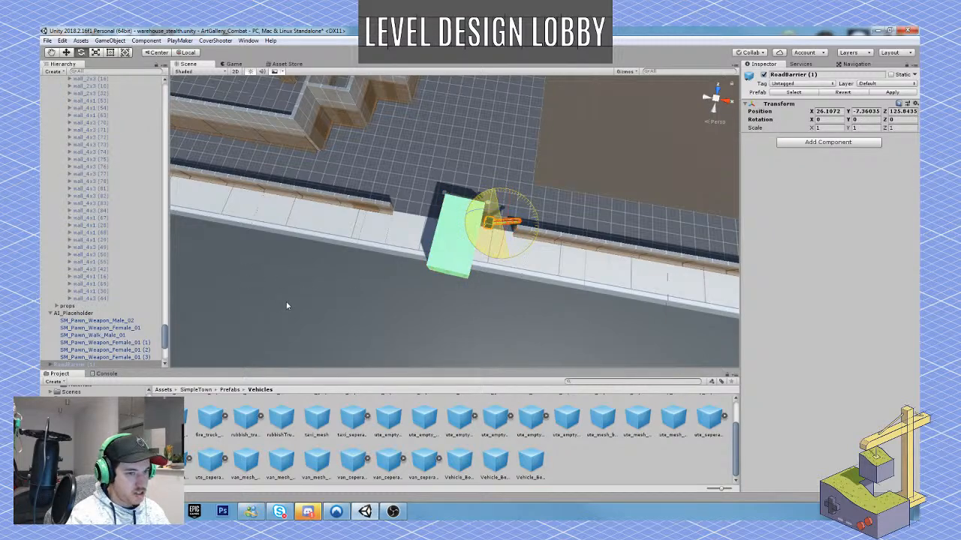
drag(283, 301, 284, 301)
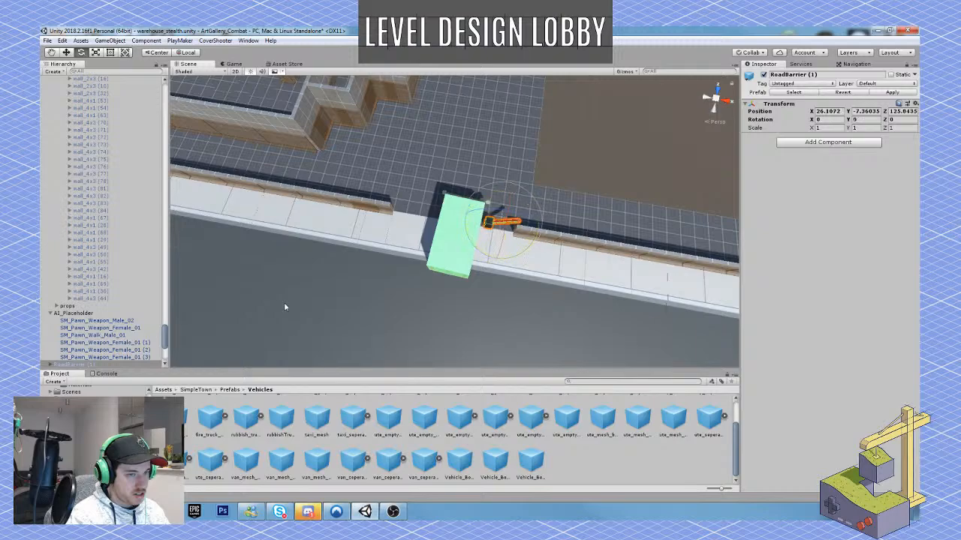
Move RoadBarrier (1) across the gateway to X 19.19, against the end of the opposite wall.
key(w)
drag(538, 229, 439, 227)
right_drag(438, 227, 374, 180)
key(w)
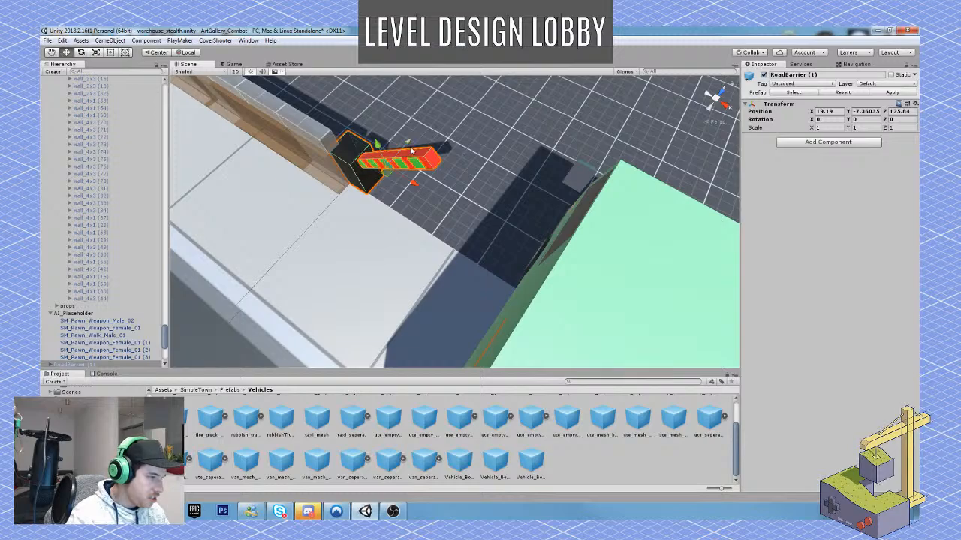
drag(412, 151, 409, 150)
key(s)
right_drag(402, 165, 454, 216)
Move the green van to X 27.46, Y -7.99, Z 122.84 at the kerb and turn it to about Y -211.206.
click(445, 201)
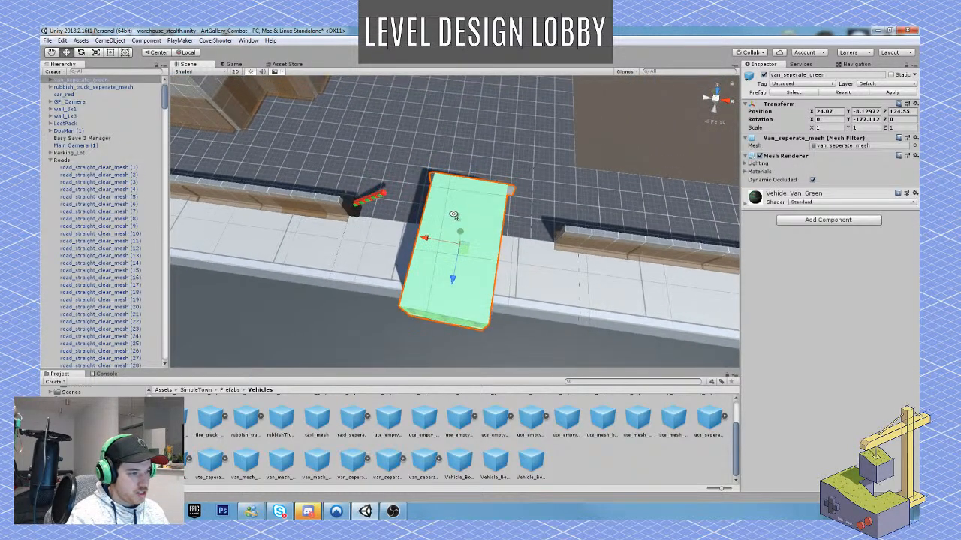
drag(463, 252, 517, 300)
key(e)
key(w)
drag(493, 264, 520, 271)
scroll(496, 242, down, 2)
right_drag(520, 263, 455, 237)
Examine the red car, rubbish truck and green van along the street from road level and from above the park.
key(w)
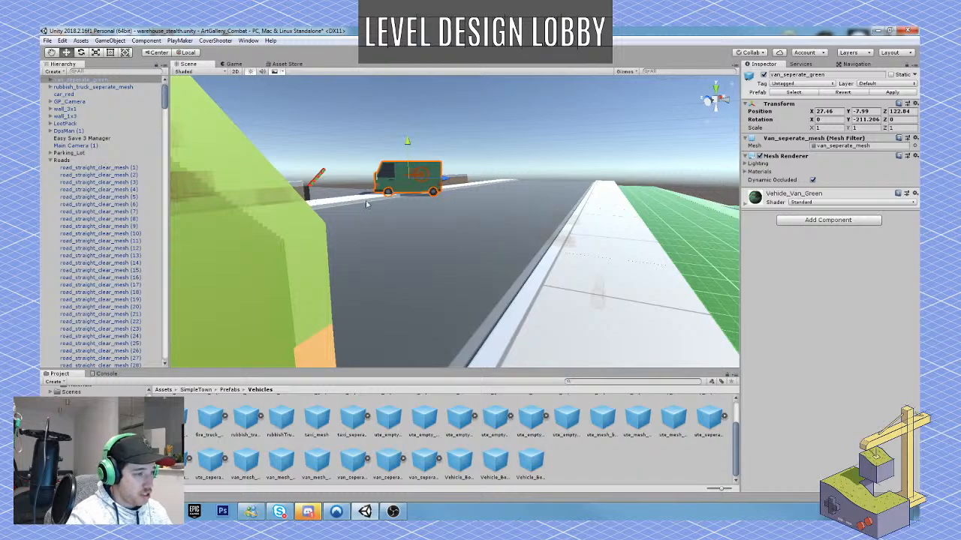
alt+drag(511, 172, 320, 255)
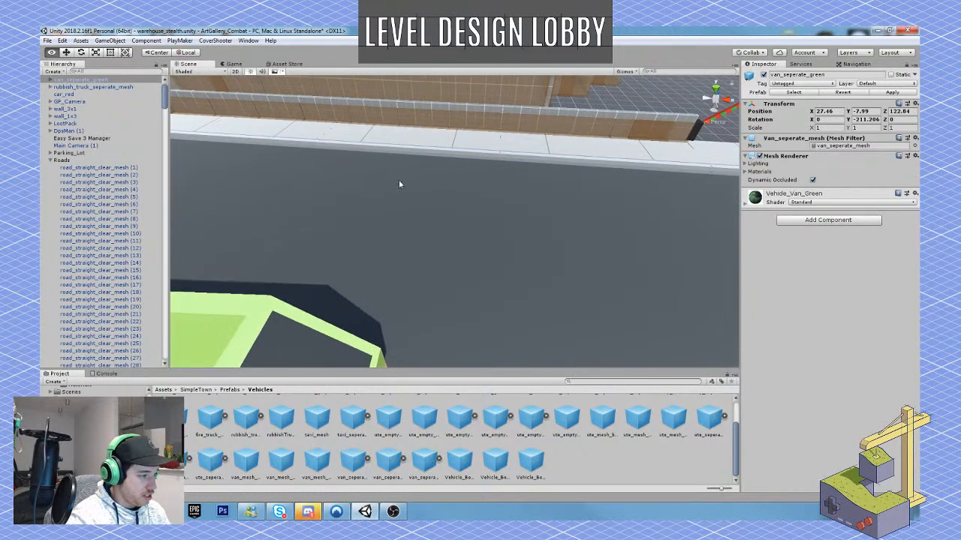
key(s)
mouse_move(399, 184)
right_down()
mouse_move(379, 188)
mouse_move(409, 192)
right_up()
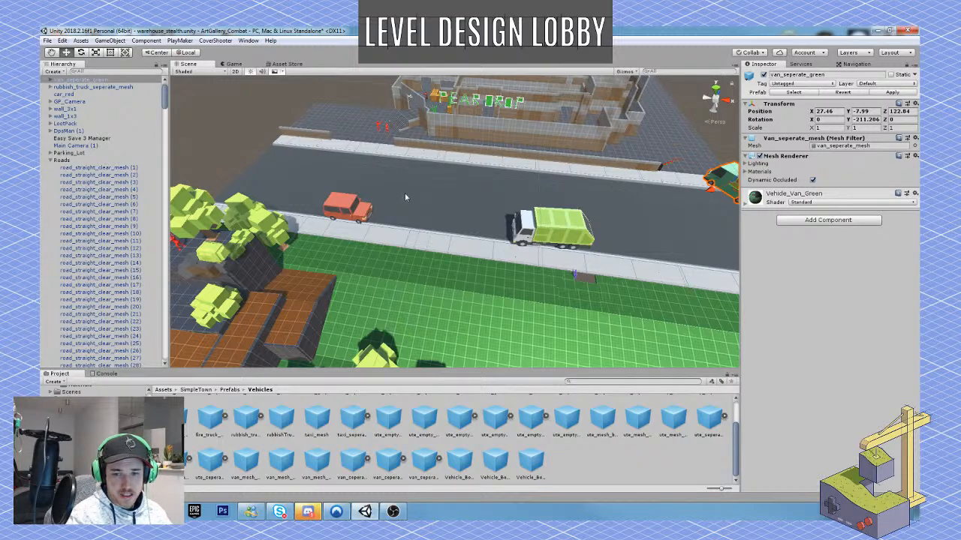
click(312, 517)
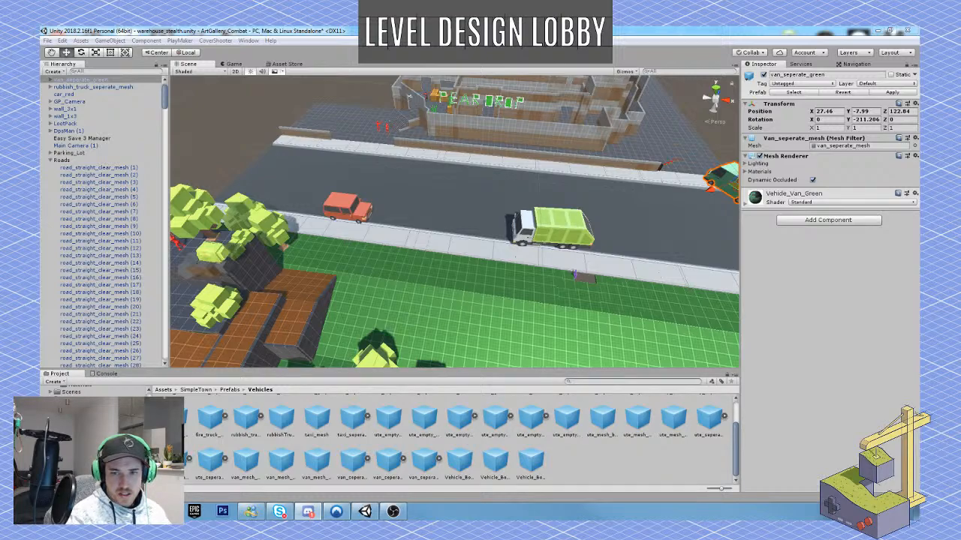
click(364, 511)
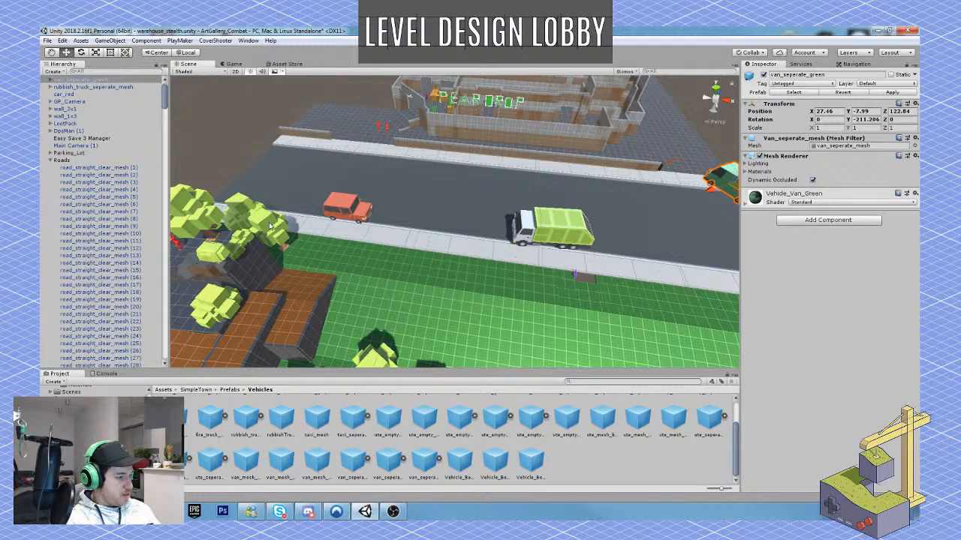
right_drag(462, 204, 459, 206)
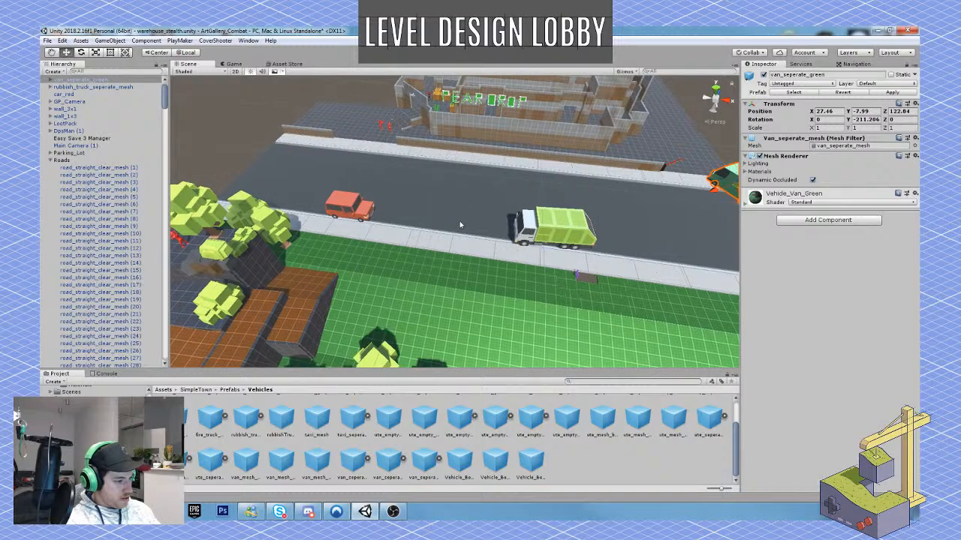
Compare the van, rubbish truck, fire truck, red car, police car and ambulance prefabs in the SimpleTown Vehicles folder.
click(350, 462)
click(318, 460)
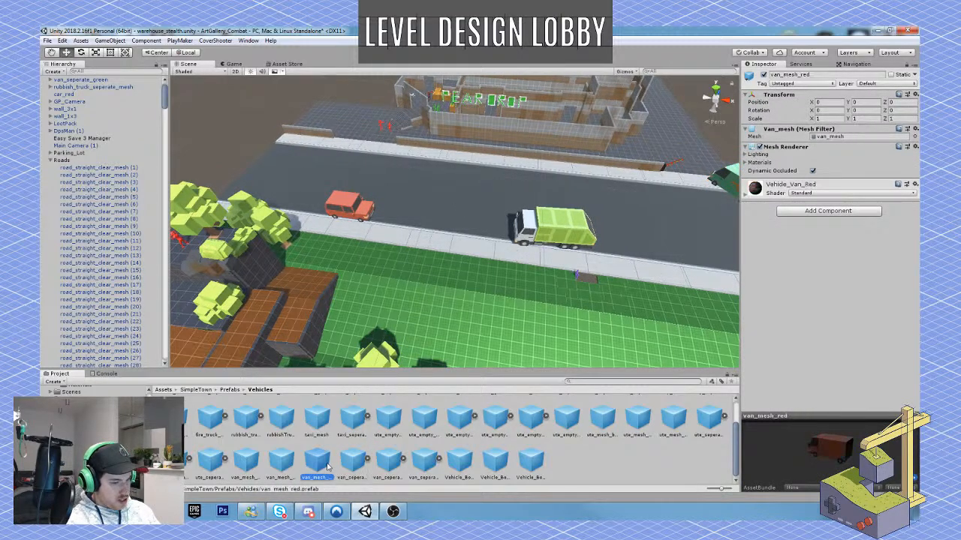
click(247, 420)
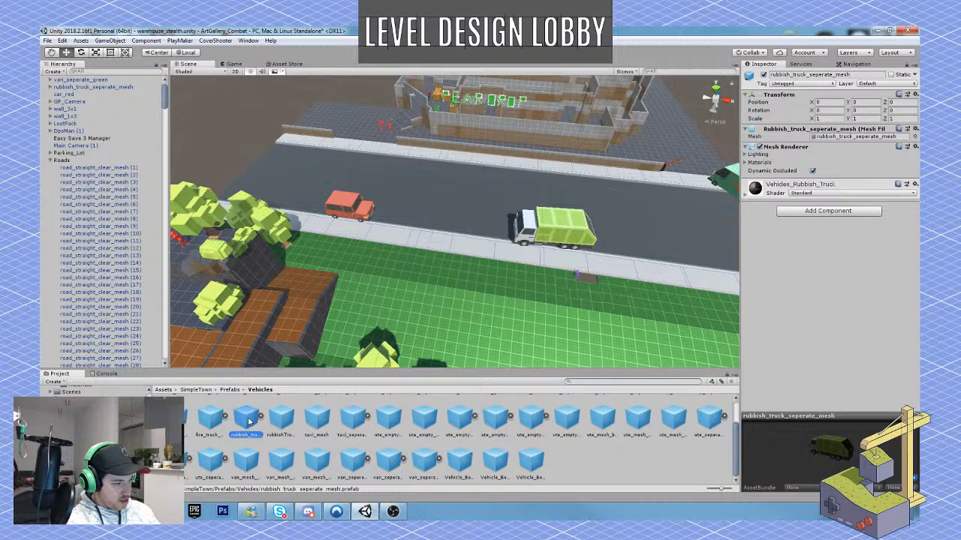
click(210, 423)
scroll(311, 435, up, 1)
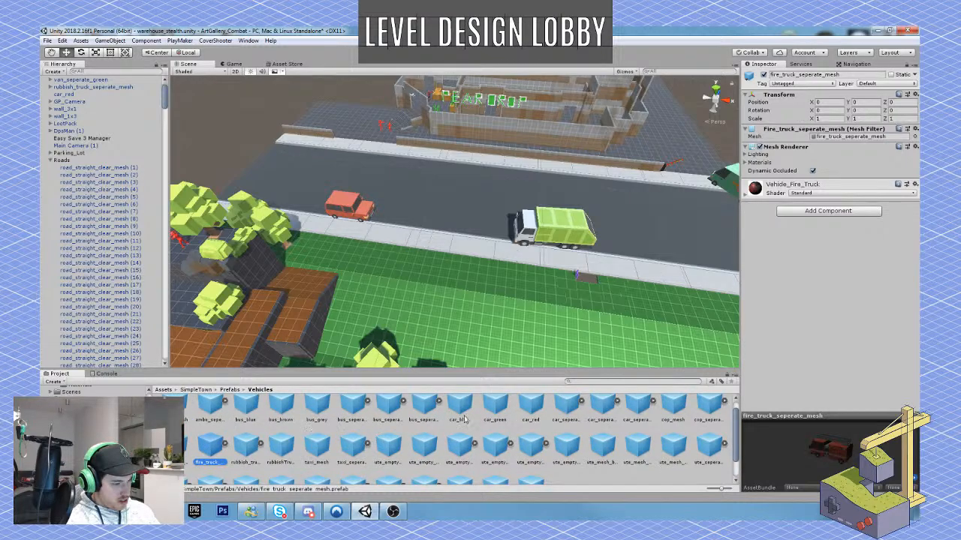
scroll(518, 411, up, 1)
click(530, 414)
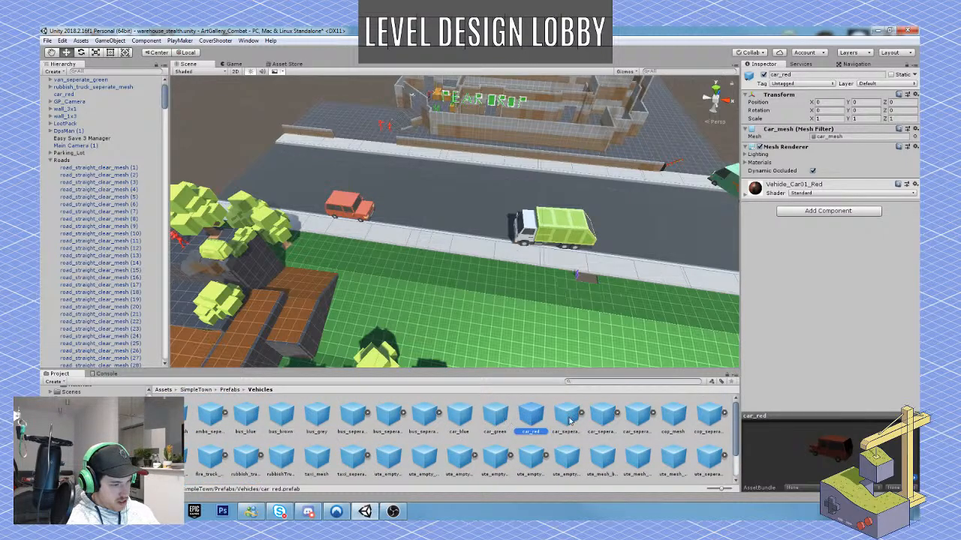
click(601, 417)
click(635, 424)
click(673, 423)
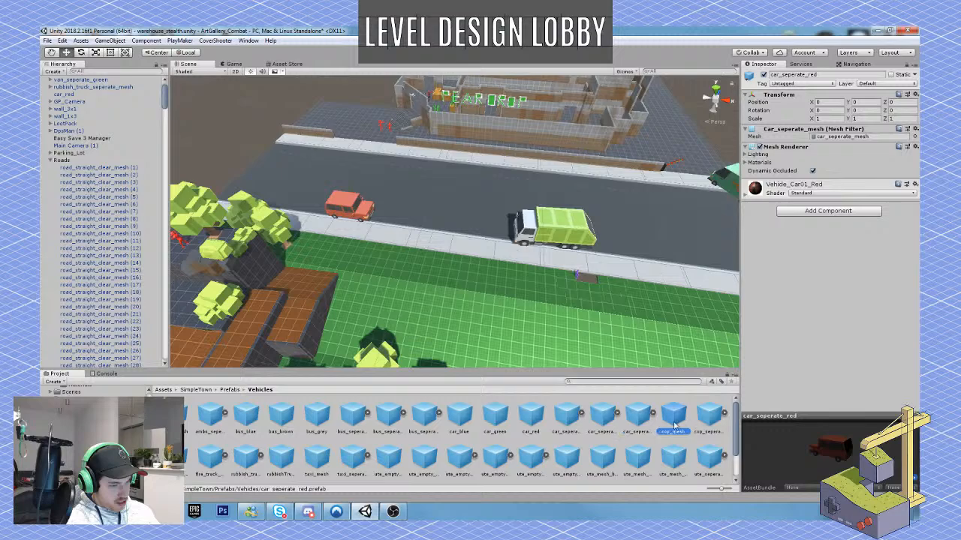
click(707, 422)
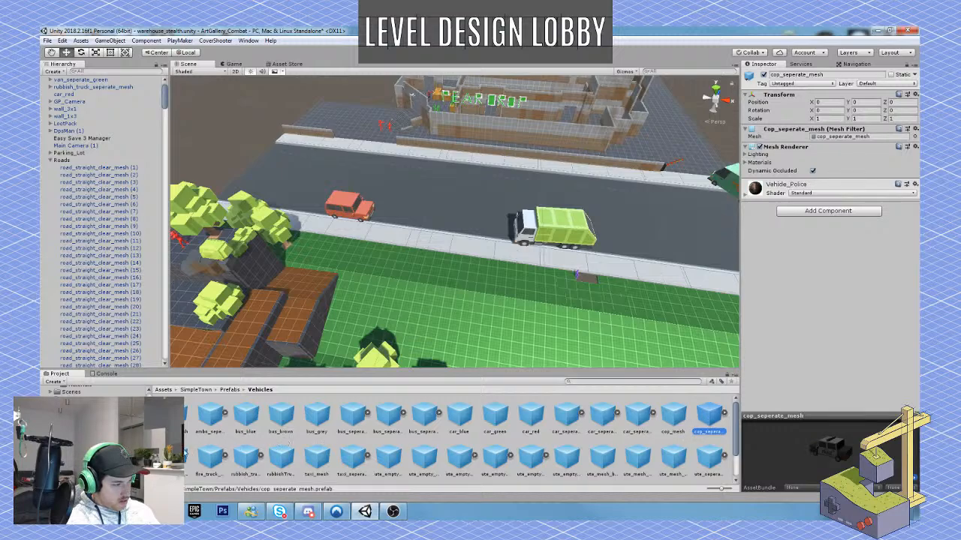
click(210, 418)
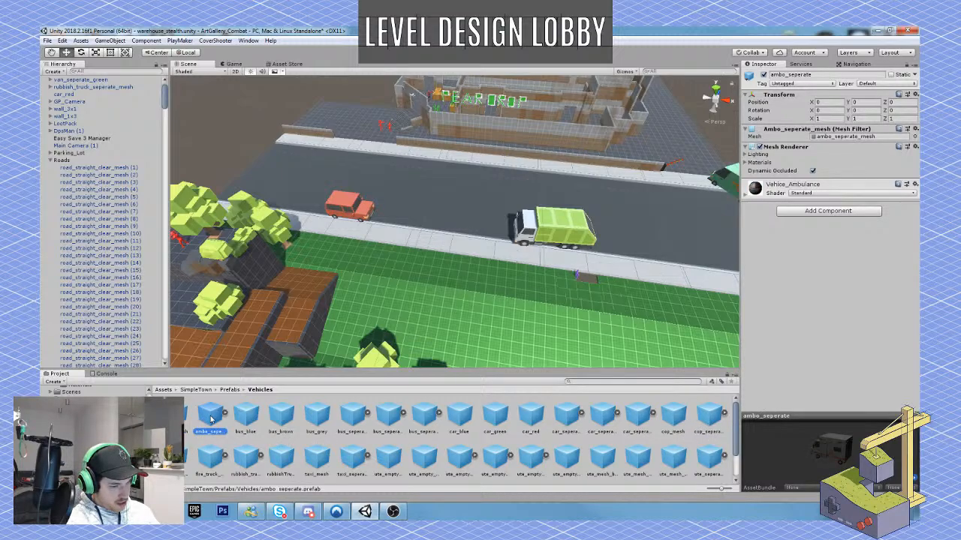
click(639, 420)
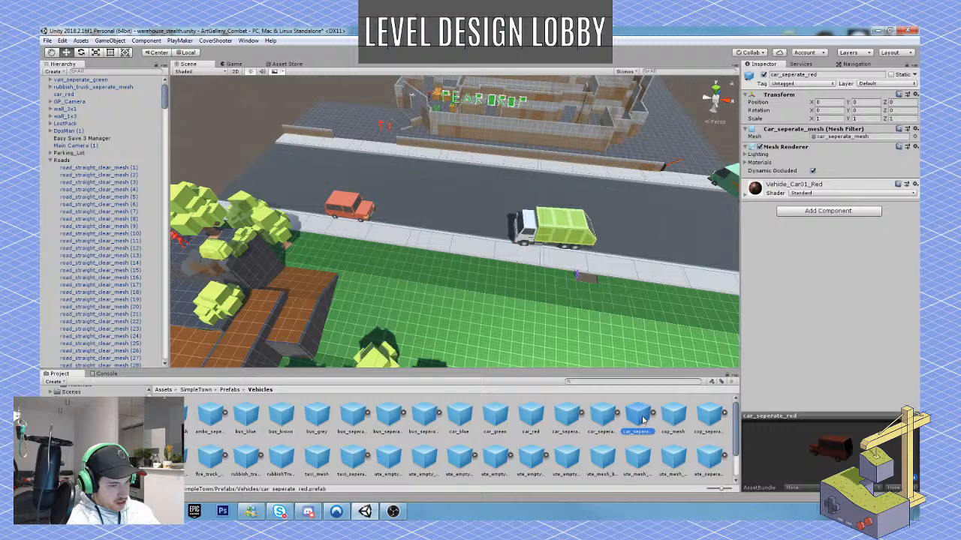
click(676, 418)
click(709, 416)
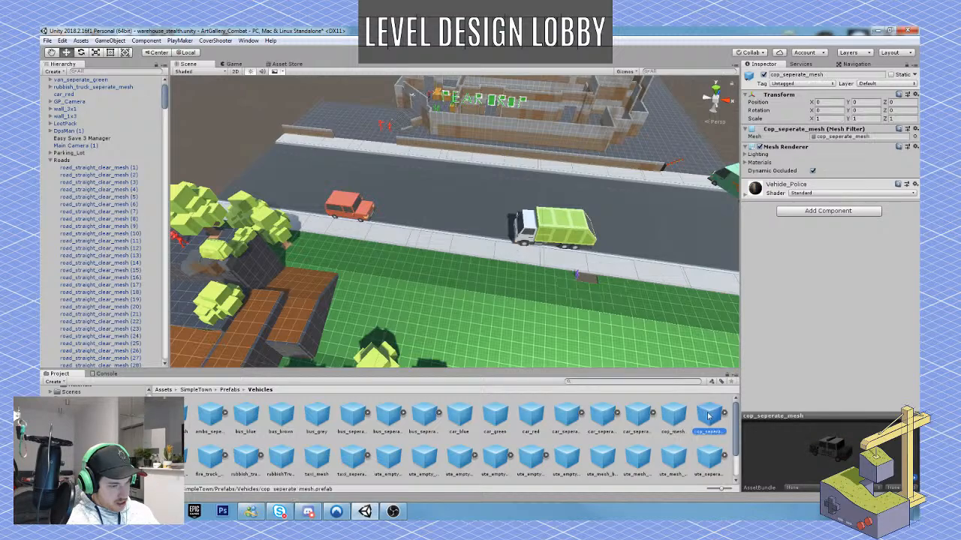
Place the car_seperate_green prefab inside the low street wall at X -34.39, Z 130.43 and rotate it to about Y 95.
click(608, 419)
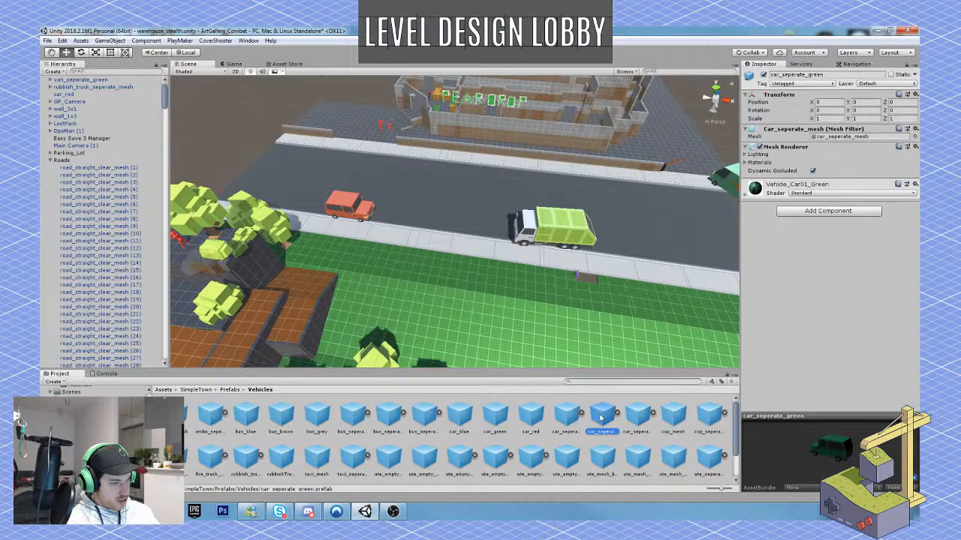
drag(601, 418, 331, 120)
key(w)
right_drag(377, 185, 390, 242)
key(e)
drag(415, 259, 297, 275)
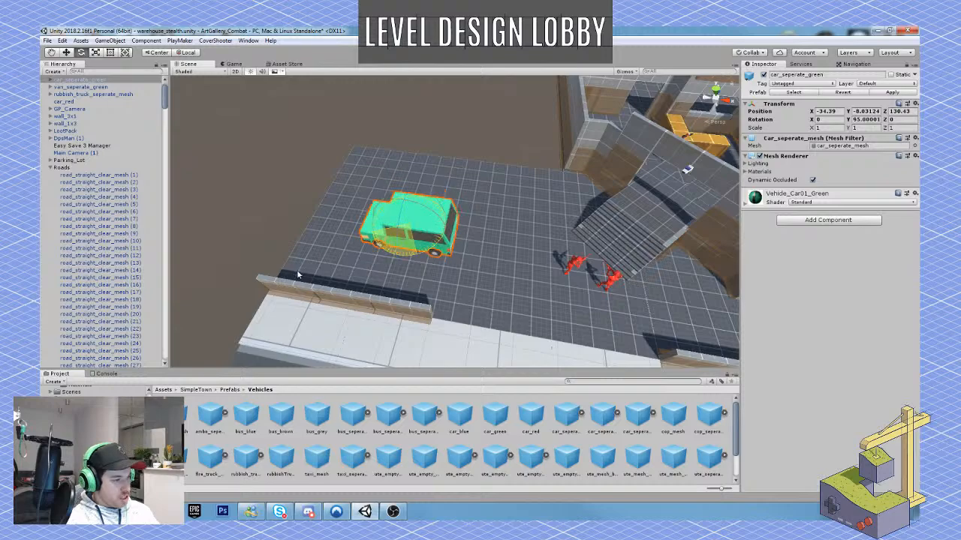
Shift the green car across the grounds toward the outer edge beside the low street wall.
key(w)
drag(412, 239, 339, 249)
right_drag(357, 250, 398, 263)
Place the car_blue prefab beside the green car at Y rotation 90 and shift it toward the outer edge of the grounds.
click(468, 418)
drag(468, 417, 325, 213)
key(r)
key(w)
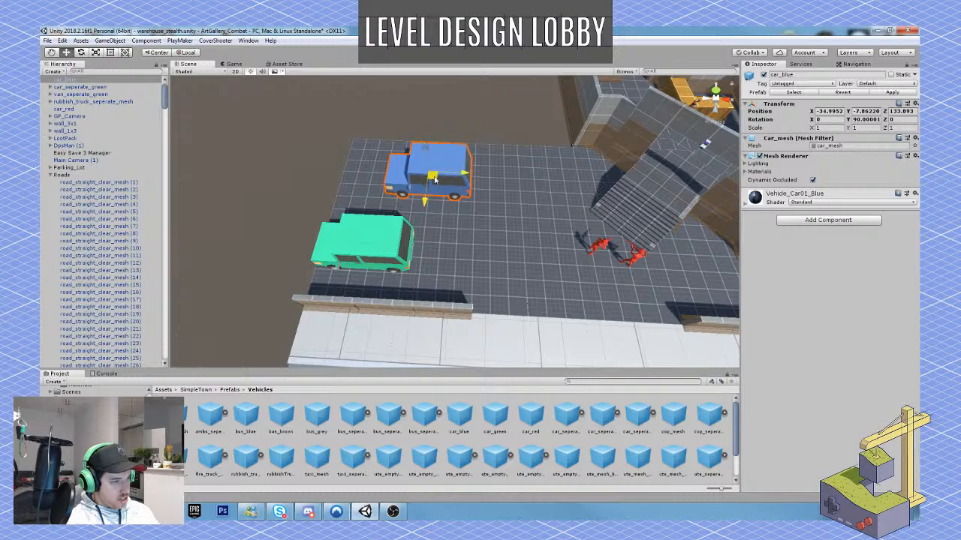
drag(434, 177, 389, 155)
Duplicate the two Floor_4x-025x4 tiles at Z 39.12 behind the blue car and lay copies along the warehouse side wall to Z 51.12.
right_drag(416, 225, 455, 183)
key(s)
key(w)
right_drag(476, 229, 470, 215)
click(514, 291)
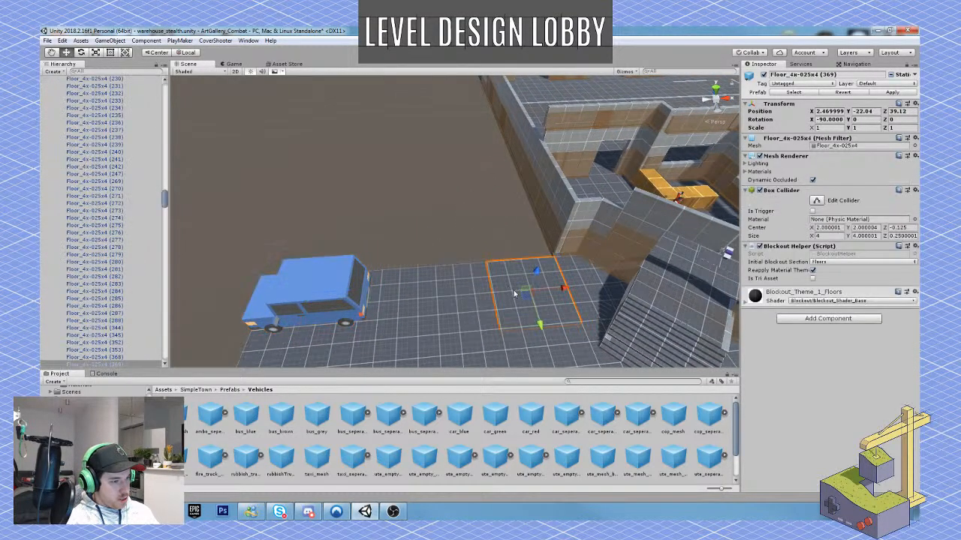
shift+click(464, 290)
key(ctrl+d)
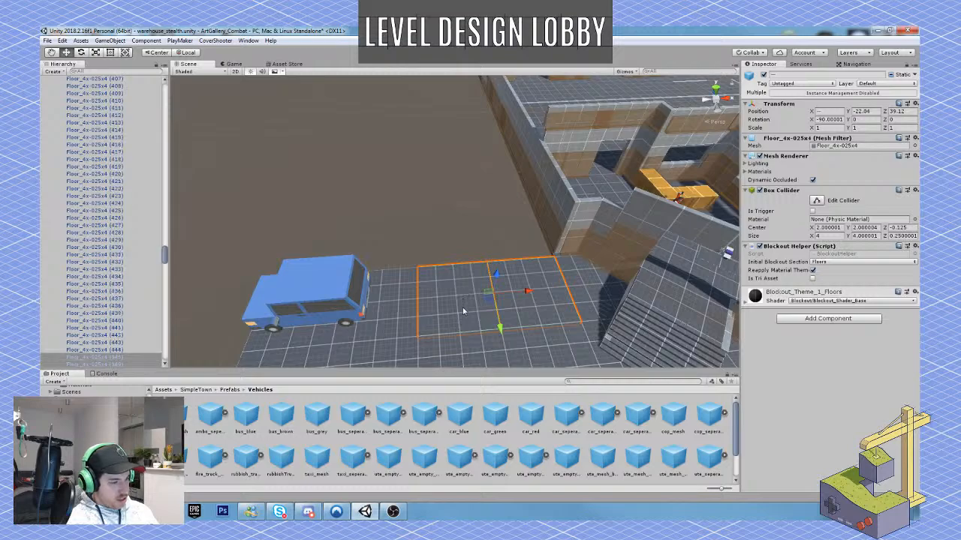
drag(501, 330, 466, 192)
key(ctrl+d)
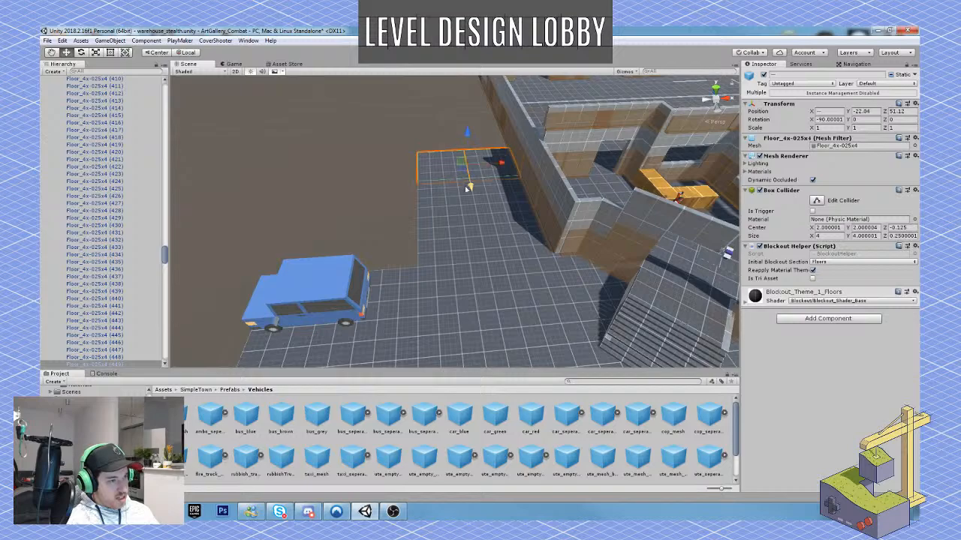
Continue the two-tile floor strip along the warehouse side wall with more duplicates up to Z 70.12.
alt+drag(292, 297, 223, 224)
key(ctrl+d)
key(ctrl+d)
key(ctrl+d)
key(ctrl+d)
key(ctrl+d)
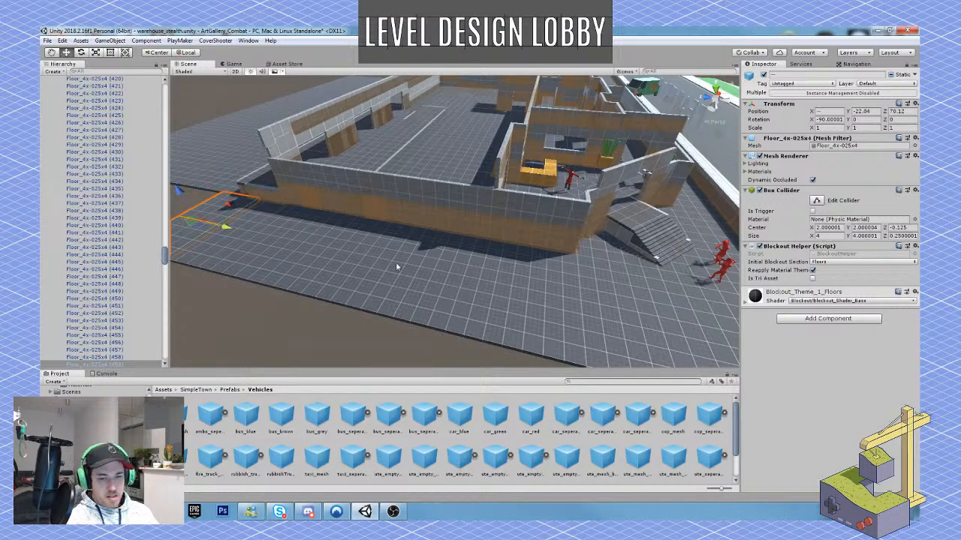
Extend the duplicated floor tiles past the warehouse's rear corner to Z 90.12.
key(a)
right_drag(397, 267, 433, 297)
key(w)
key(s)
key(ctrl+d)
ctrl+drag(470, 279, 228, 244)
key(ctrl+d)
key(ctrl+d)
key(ctrl+d)
key(ctrl+d)
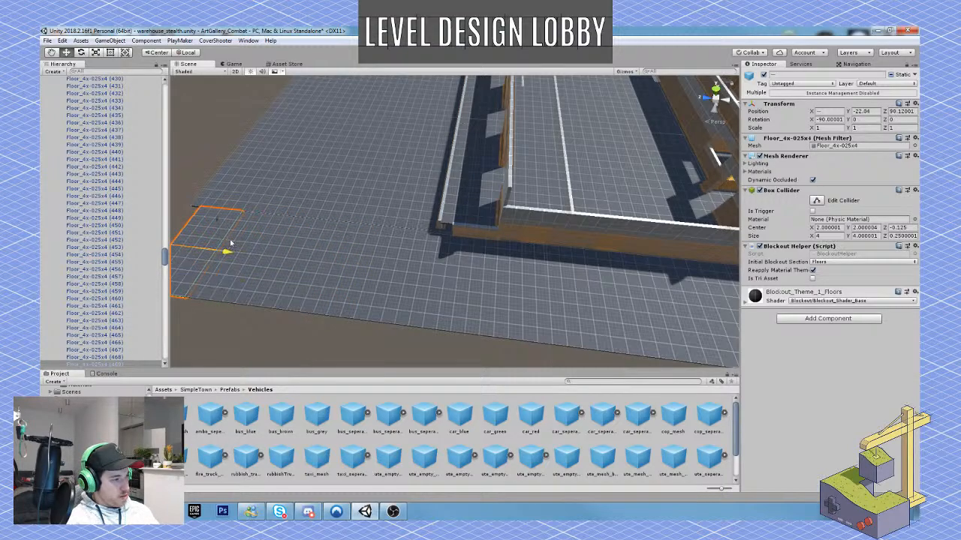
Examine the enlarged grounds, the end of the street and the warehouse frontage with its entrance stairs.
right_drag(243, 255, 345, 162)
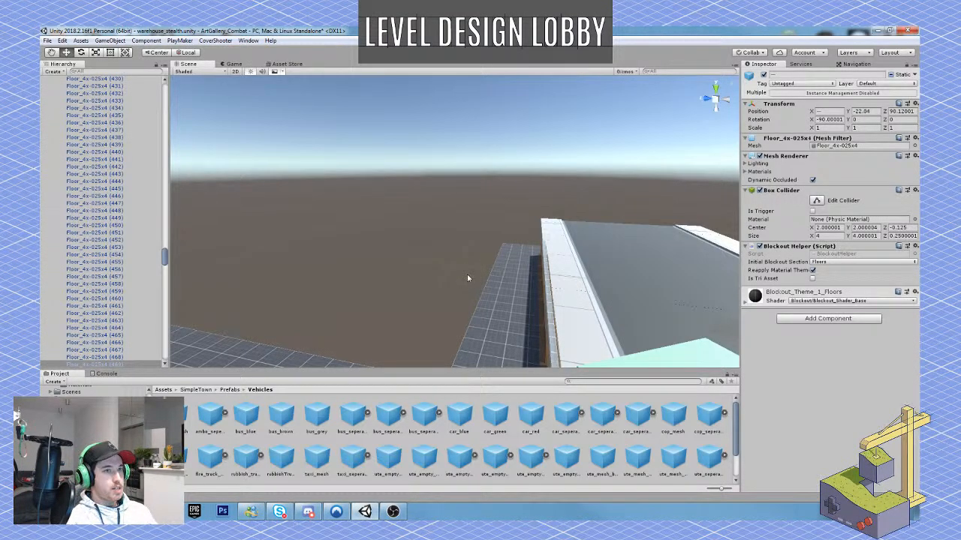
right_drag(518, 316, 354, 326)
right_drag(576, 251, 503, 229)
key(w)
key(s)
key(w)
right_drag(432, 327, 568, 331)
key(e)
key(a)
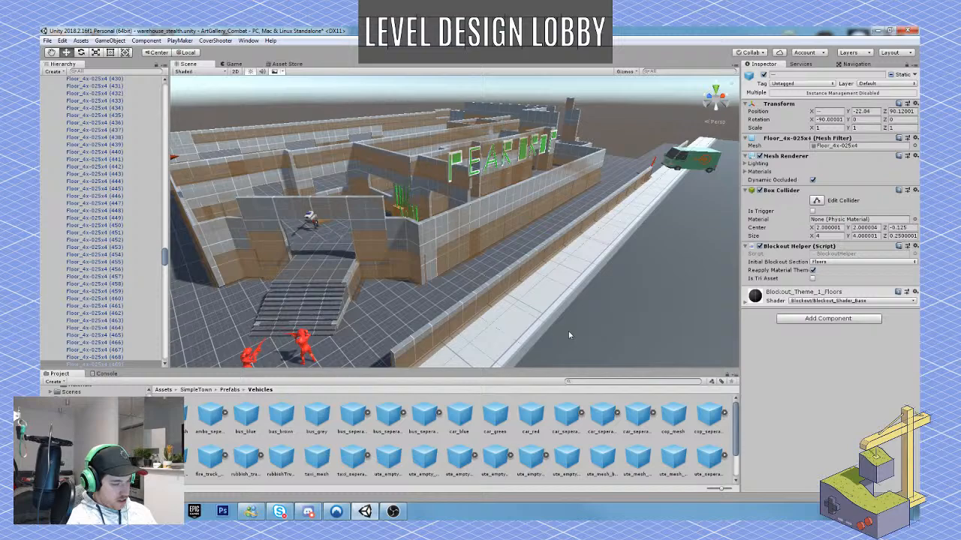
Switch to the PureRef board, dismiss the update notice and study the exterior warehouse reference photos.
click(108, 512)
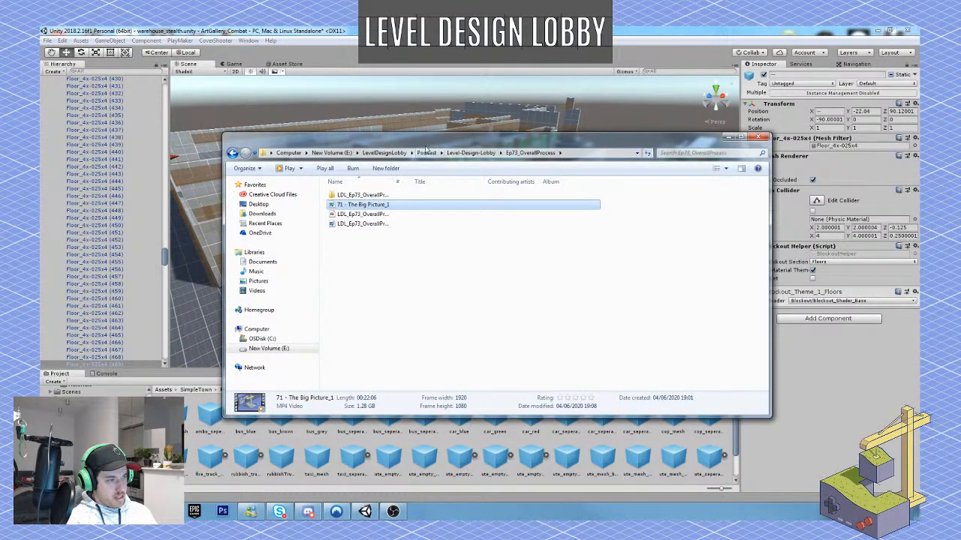
drag(426, 149, 960, 149)
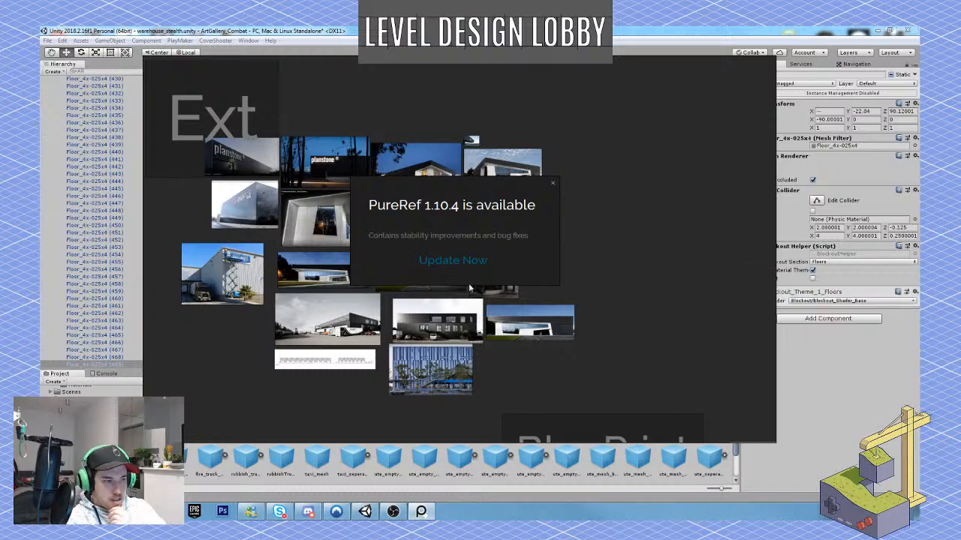
click(554, 185)
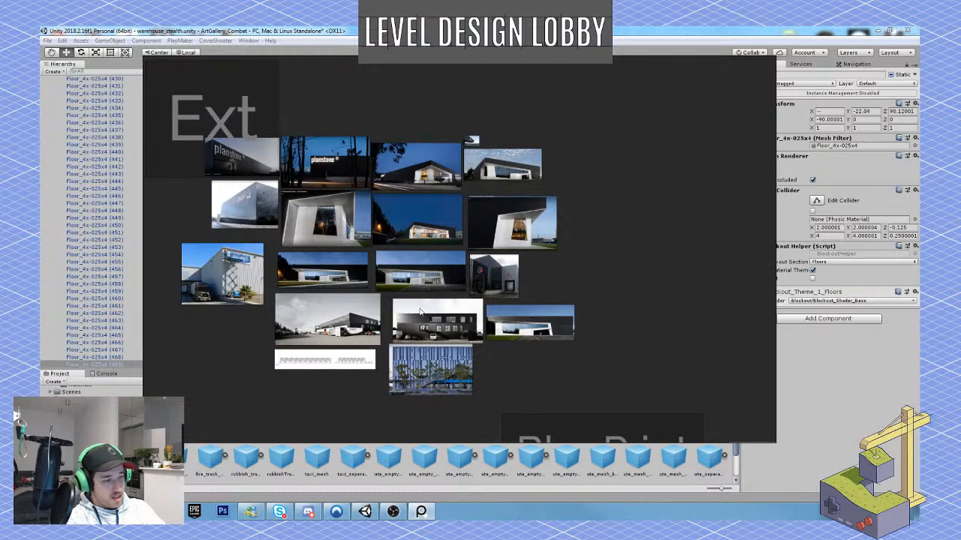
right_drag(346, 301, 424, 310)
scroll(413, 305, up, 3)
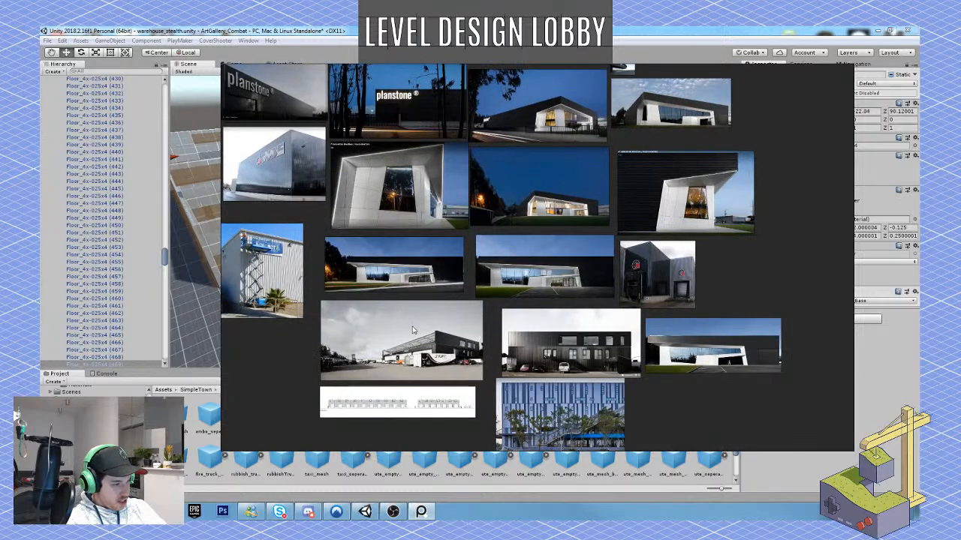
scroll(412, 330, up, 4)
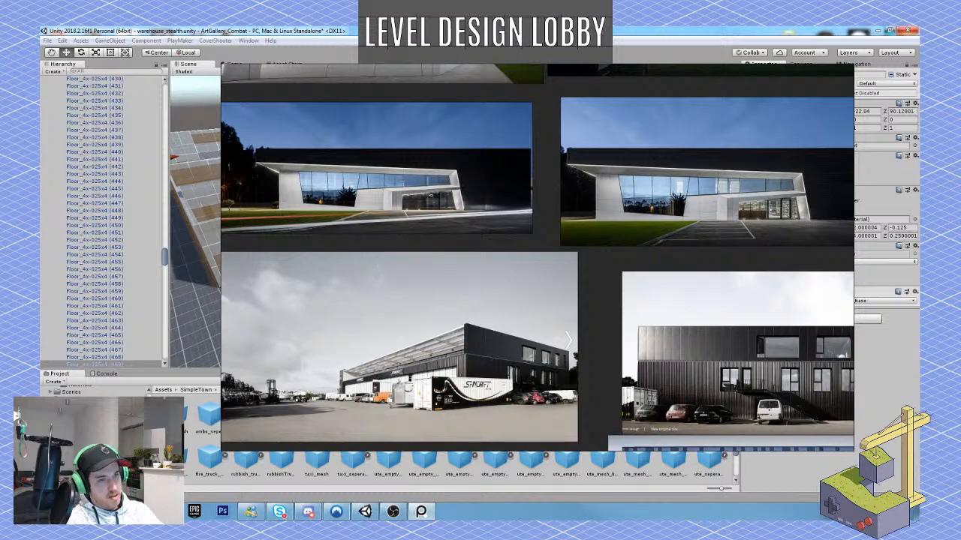
Return to Unity, collapse the Warehouse floor group and enable the hidden first_floor object.
click(698, 57)
key(w)
right_drag(498, 274, 746, 114)
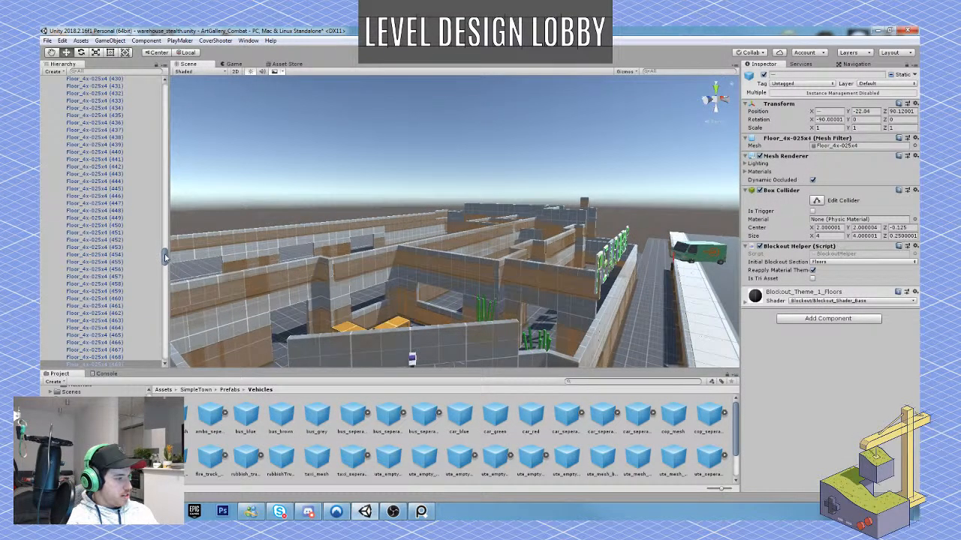
drag(166, 257, 162, 98)
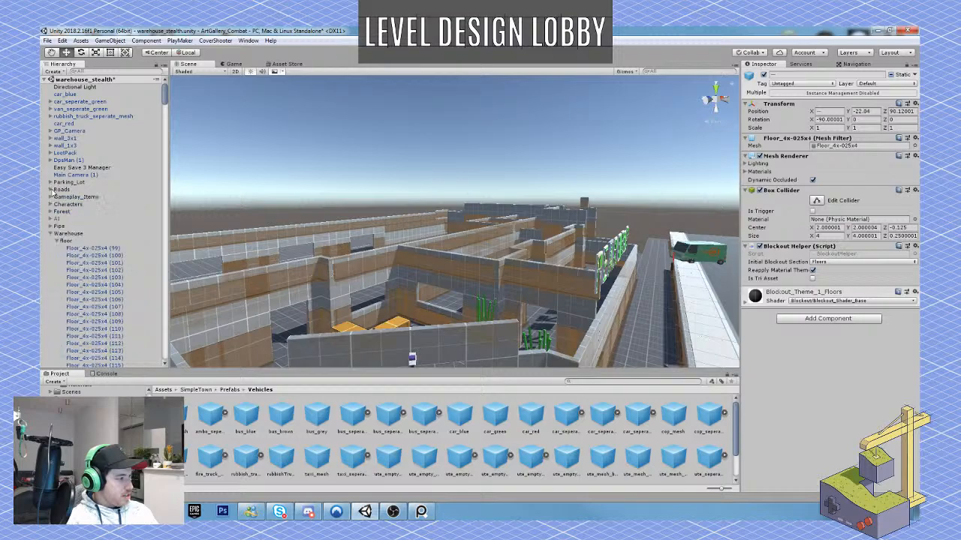
click(54, 241)
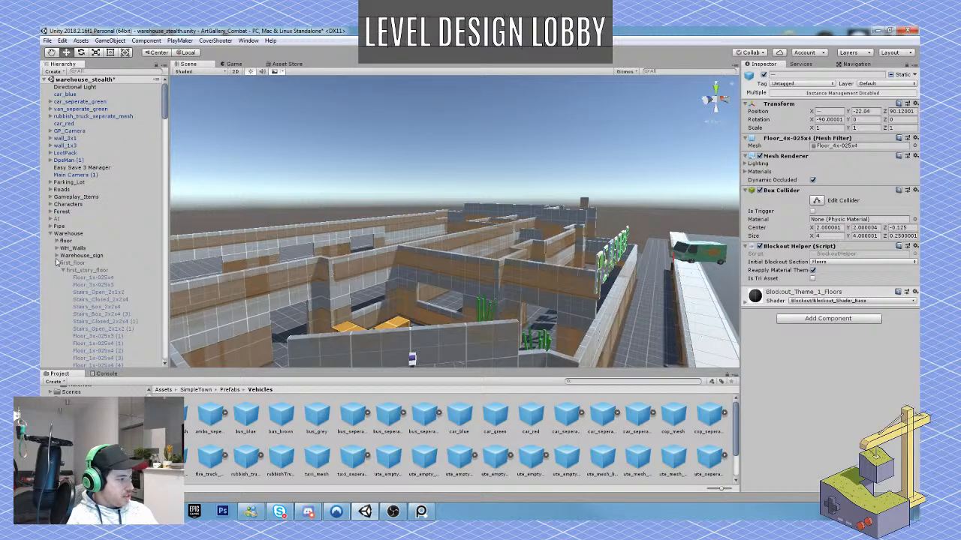
click(93, 264)
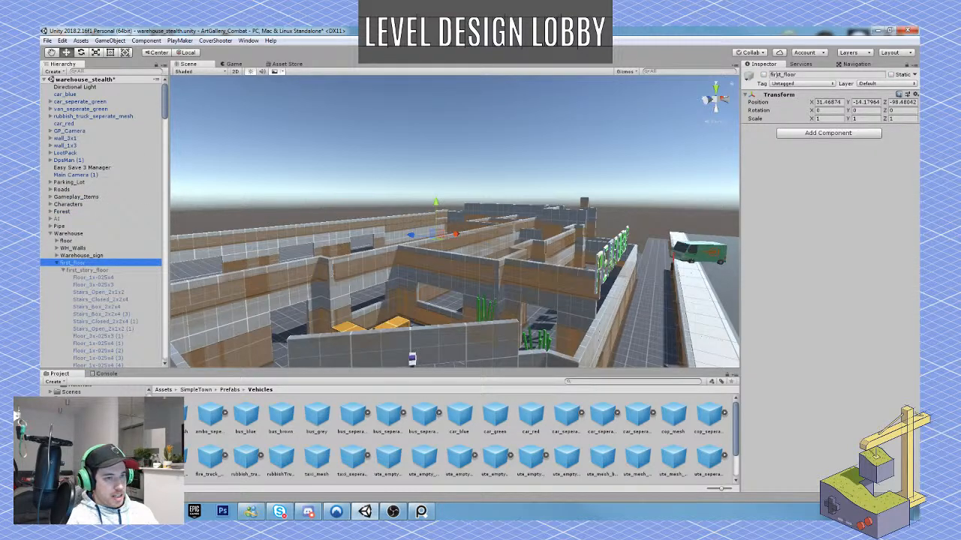
click(764, 76)
Examine the warehouse's upper storey walls and floor from above, together with the surrounding grounds.
alt+drag(347, 266, 498, 169)
click(498, 169)
key(w)
right_drag(499, 169, 469, 218)
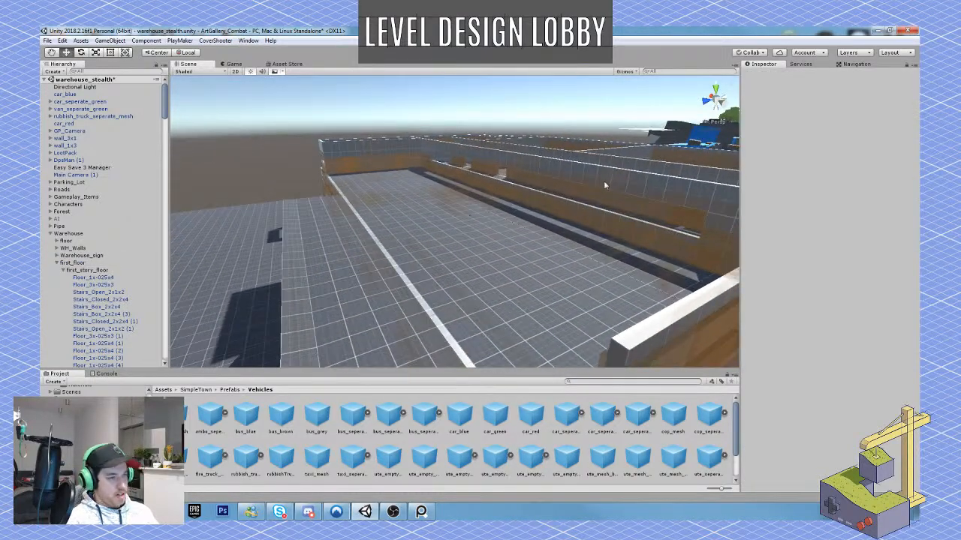
right_drag(605, 185, 590, 258)
key(s)
right_drag(548, 183, 538, 208)
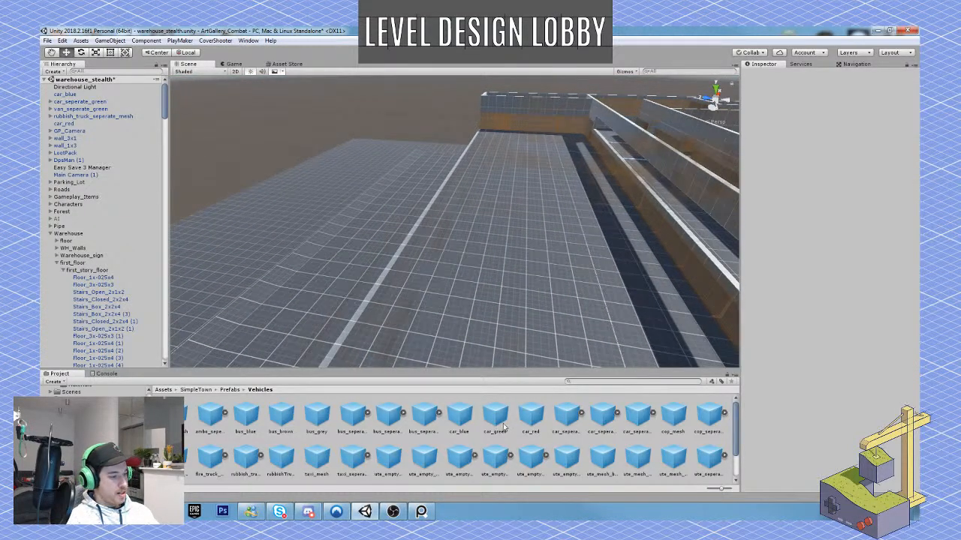
Review the Ext reference photos in PureRef again and compare them with the warehouse's exterior in Unity.
click(421, 511)
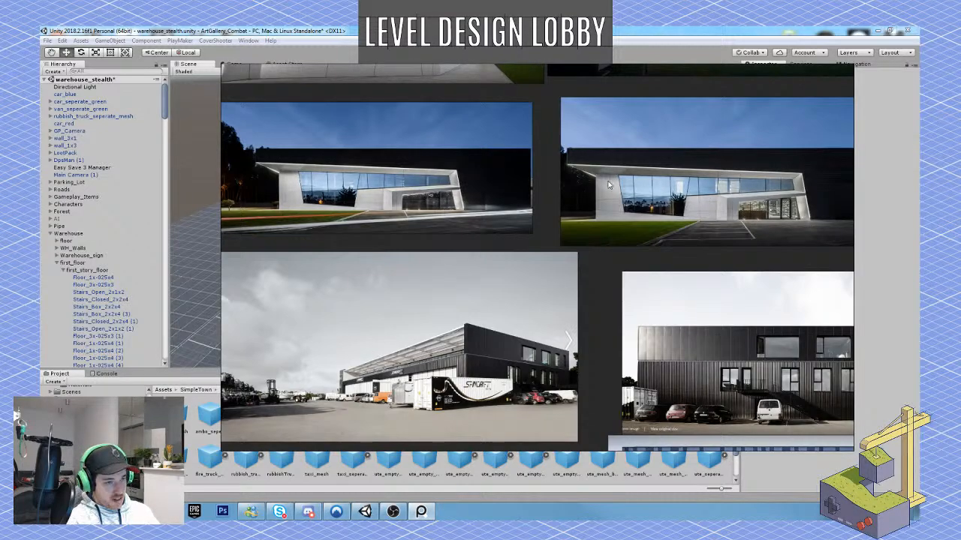
scroll(475, 366, down, 5)
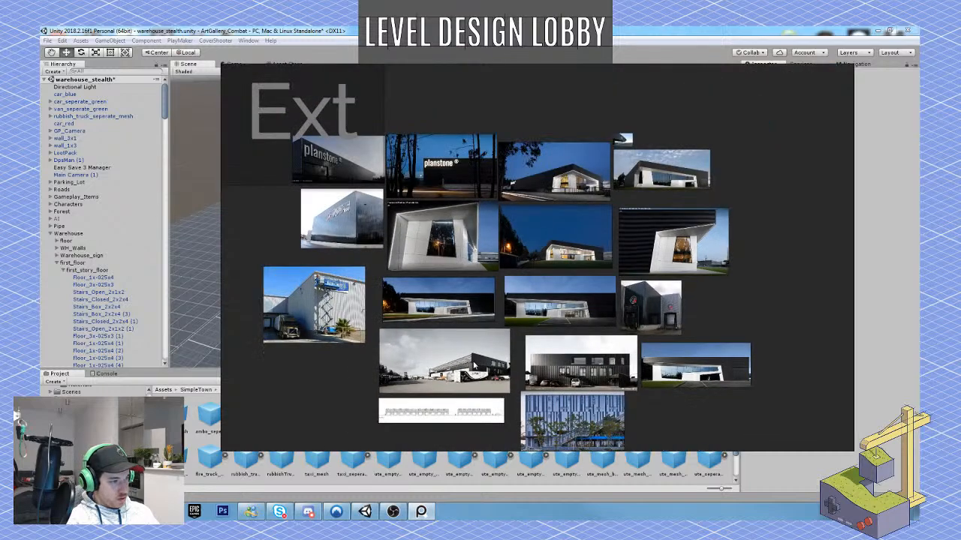
scroll(479, 226, up, 2)
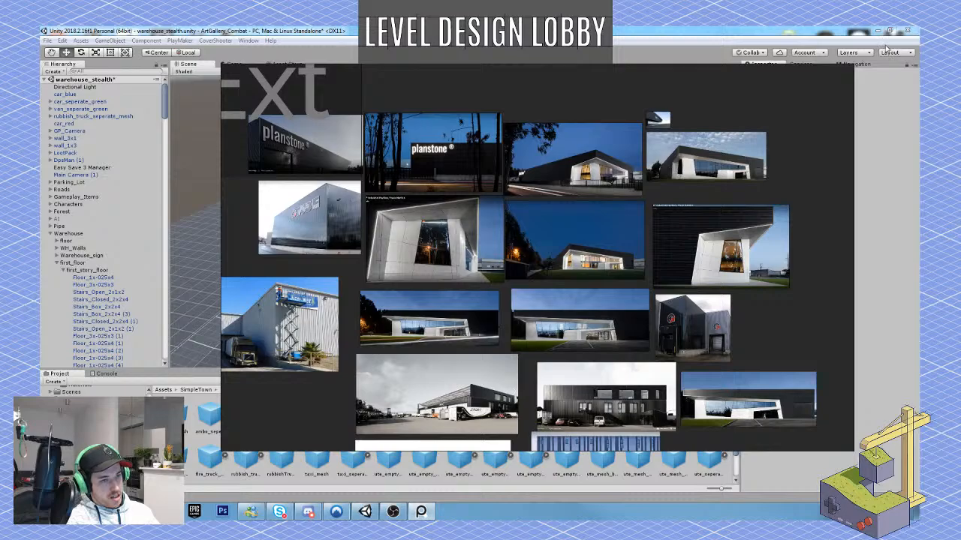
click(884, 140)
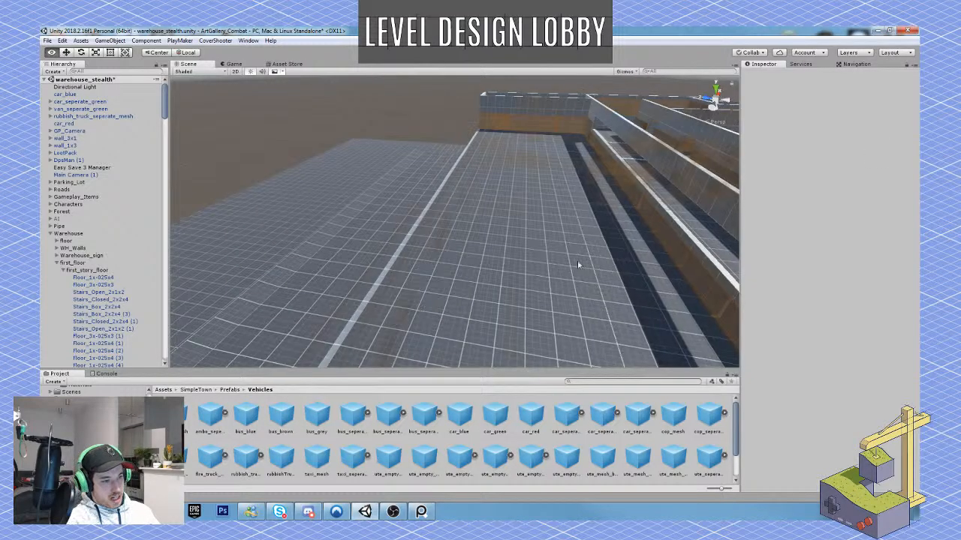
right_drag(577, 261, 478, 223)
scroll(425, 189, up, 3)
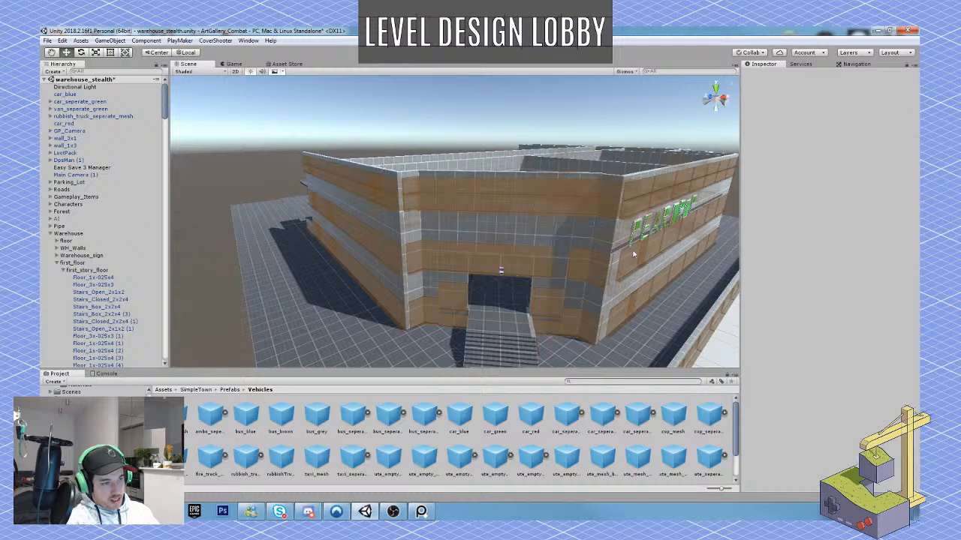
Open the SimpleTown Props prefab folder and browse its fence prefabs, checking fence_short_spike and fence_long_mesh.
right_drag(634, 255, 341, 234)
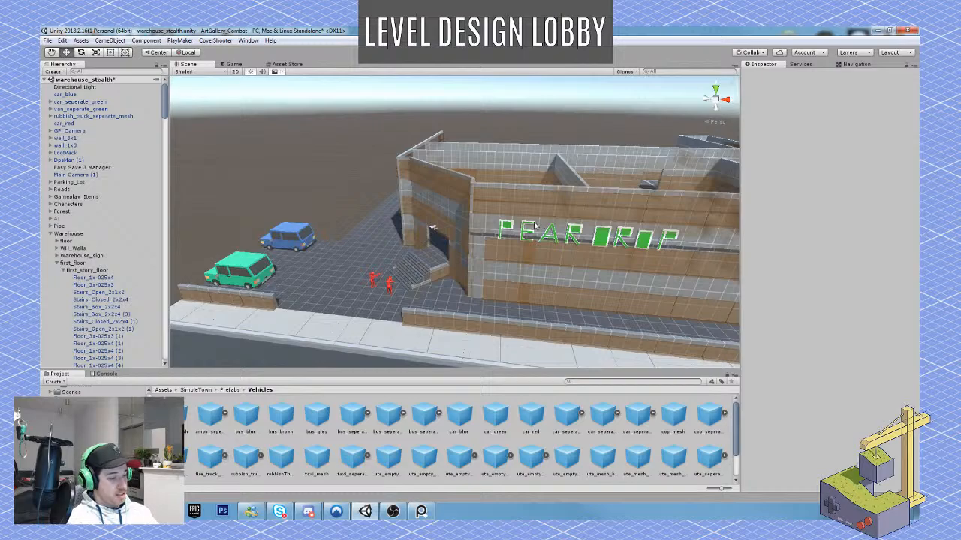
right_drag(536, 225, 503, 232)
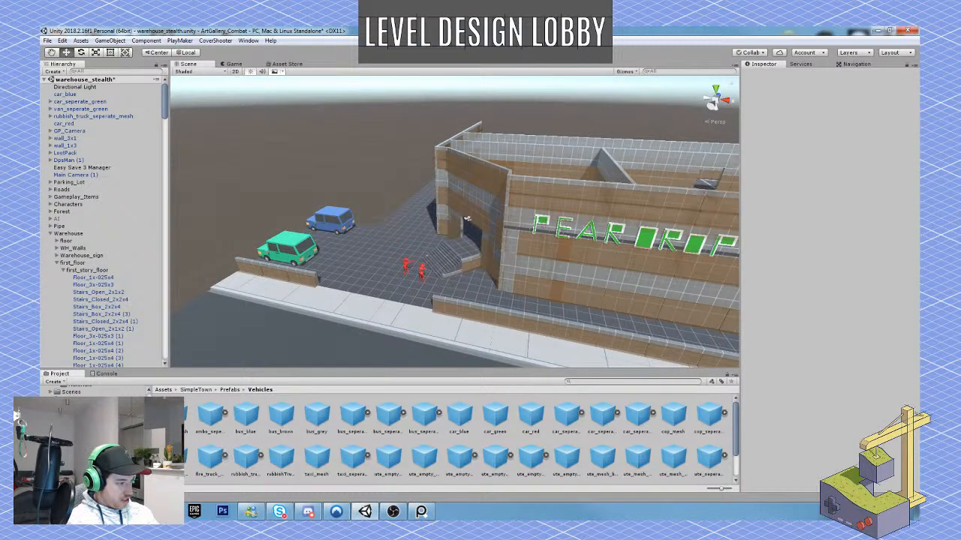
click(92, 455)
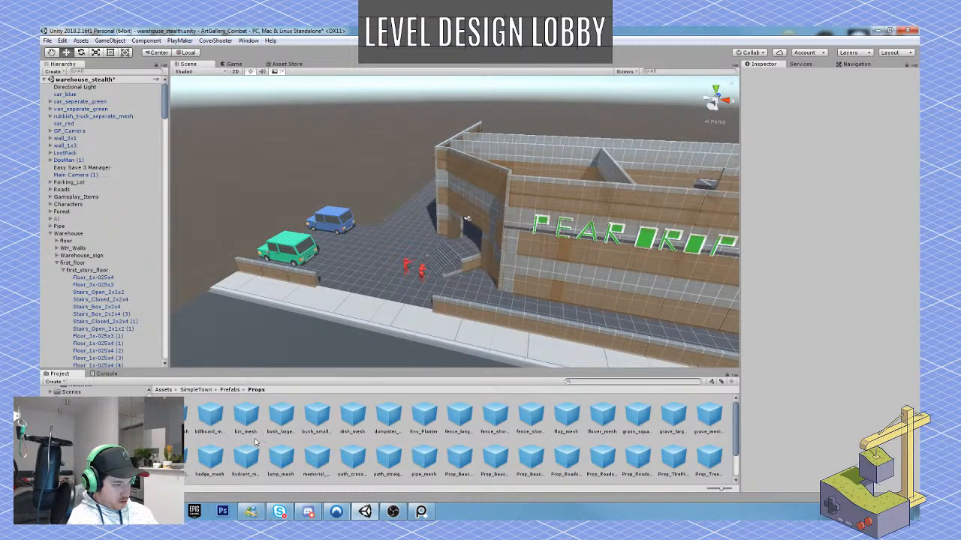
scroll(315, 421, down, 1)
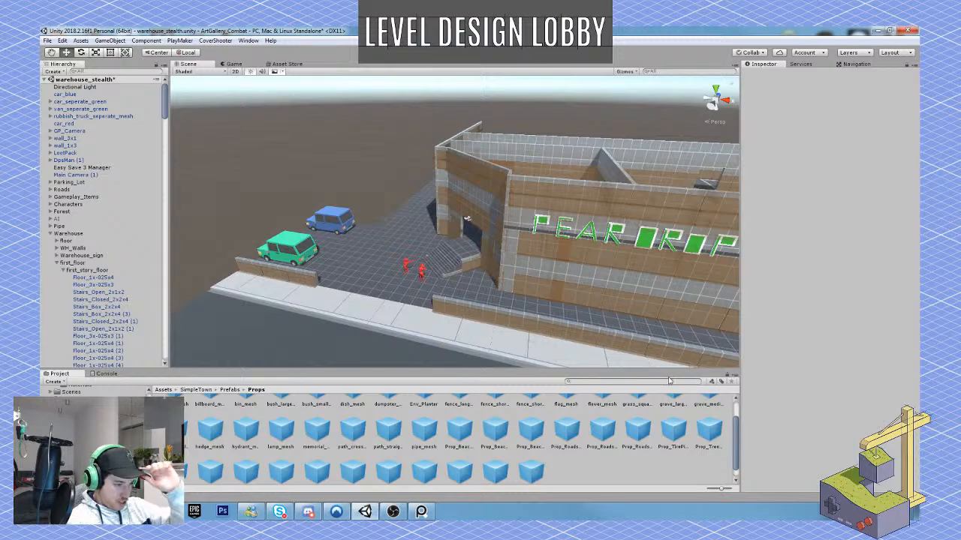
scroll(638, 435, down, 1)
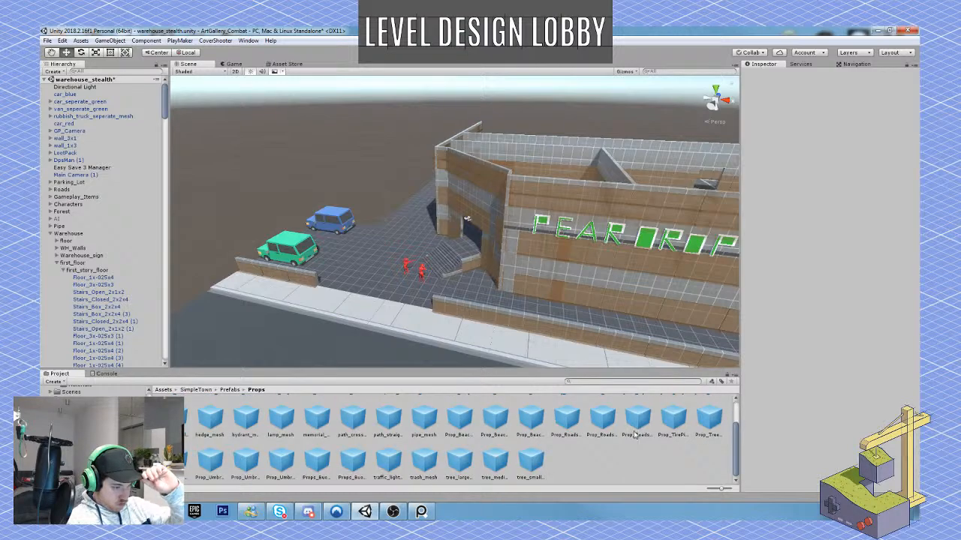
scroll(622, 446, up, 1)
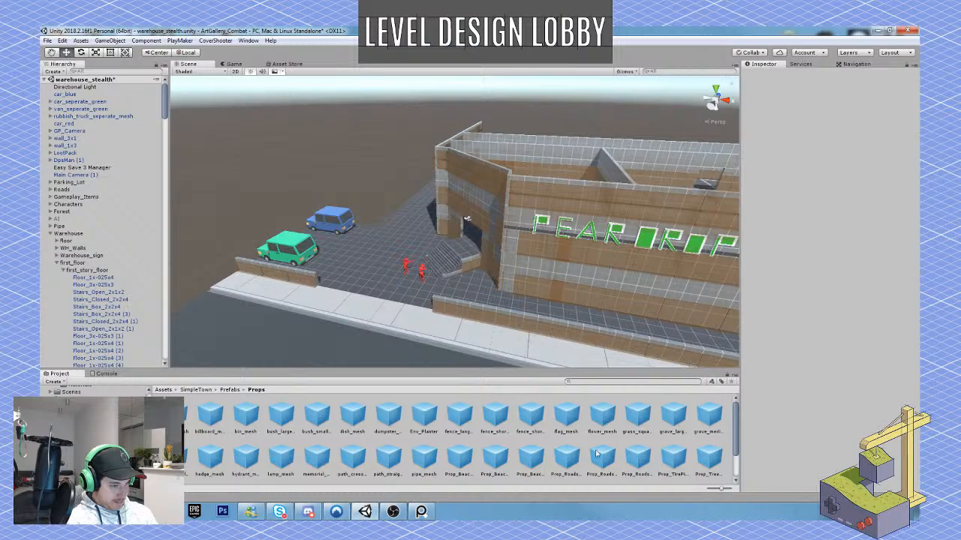
click(531, 417)
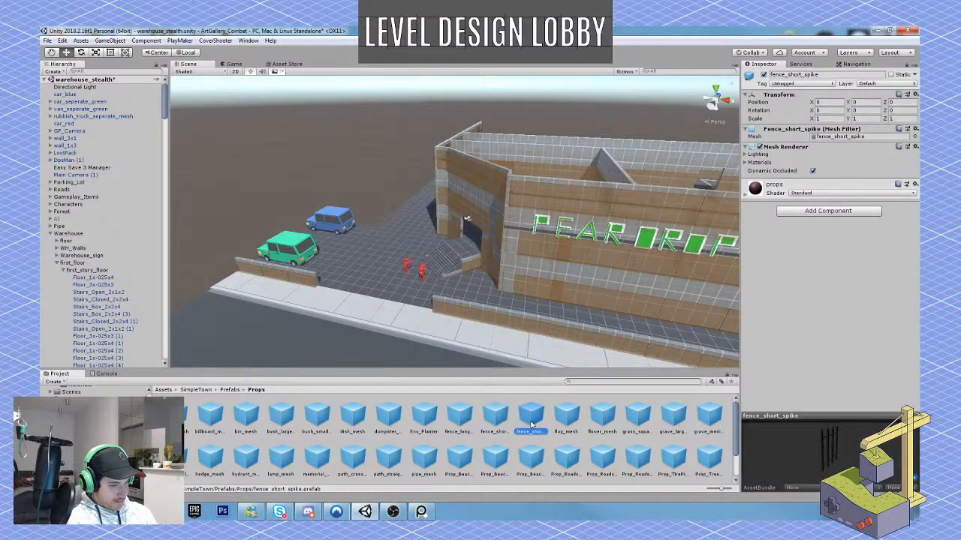
click(495, 417)
click(464, 419)
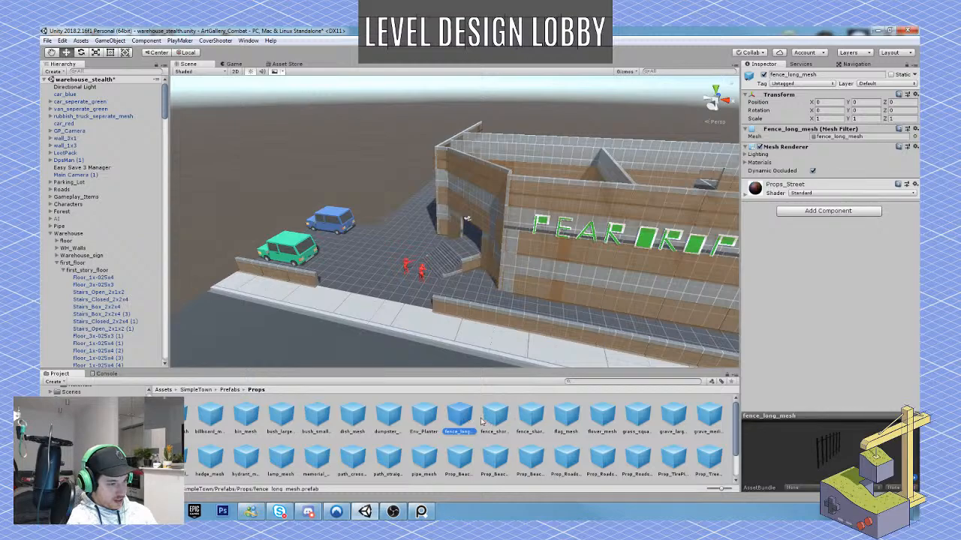
Place a fence_long_mesh beside the warehouse's front corner and duplicate it outward to X -30.77, Z 140.54.
drag(467, 419, 417, 219)
key(f)
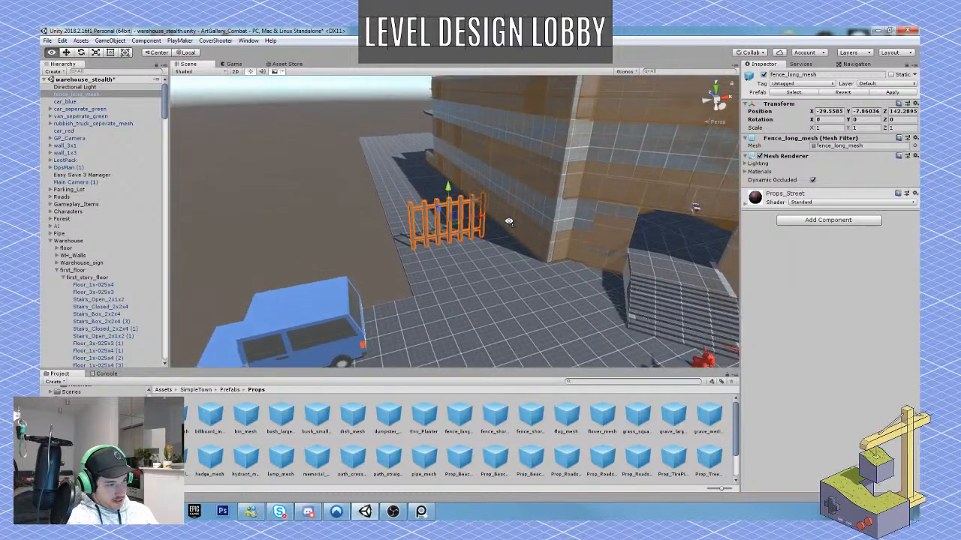
alt+drag(509, 222, 472, 227)
right_drag(474, 225, 462, 225)
key(ctrl+d)
ctrl+drag(507, 221, 411, 229)
right_drag(444, 257, 434, 272)
mouse_move(419, 273)
mouse_down()
mouse_move(440, 271)
mouse_move(415, 271)
mouse_up()
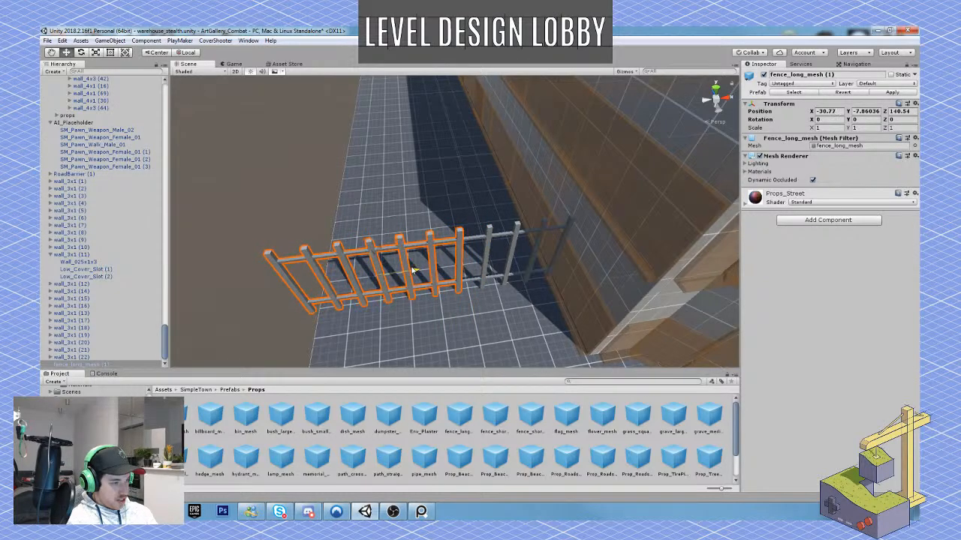
right_drag(415, 271, 379, 168)
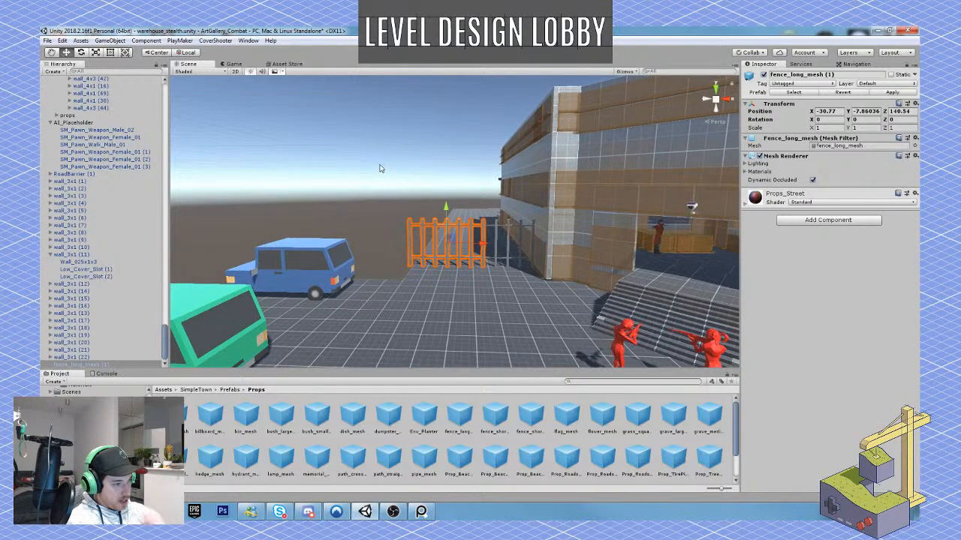
Duplicate the two floor tiles under the blue car and move the copies to Z 47.12 to extend the yard behind it.
right_drag(421, 231, 381, 288)
click(443, 286)
shift+click(393, 286)
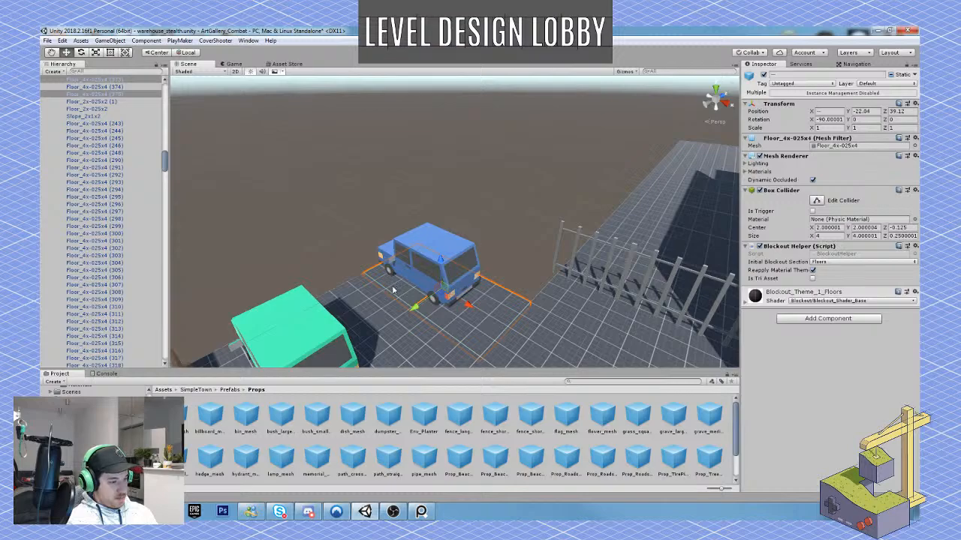
key(ctrl+d)
drag(422, 310, 497, 243)
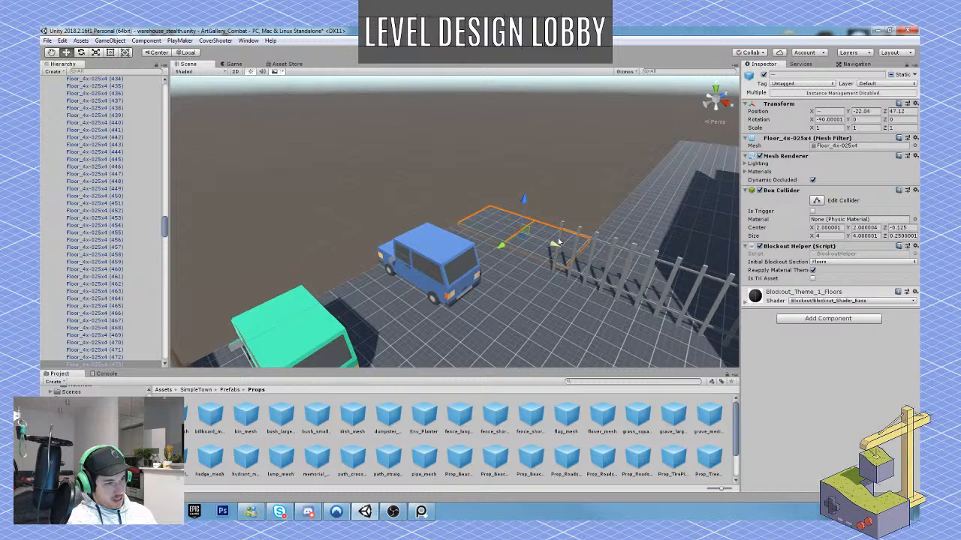
mouse_move(582, 256)
right_down()
mouse_move(594, 253)
mouse_move(590, 244)
right_up()
Extend the long fence across the yard behind the blue car with two more copies at X -38.31 and X -32.42.
key(w)
click(582, 249)
key(ctrl+d)
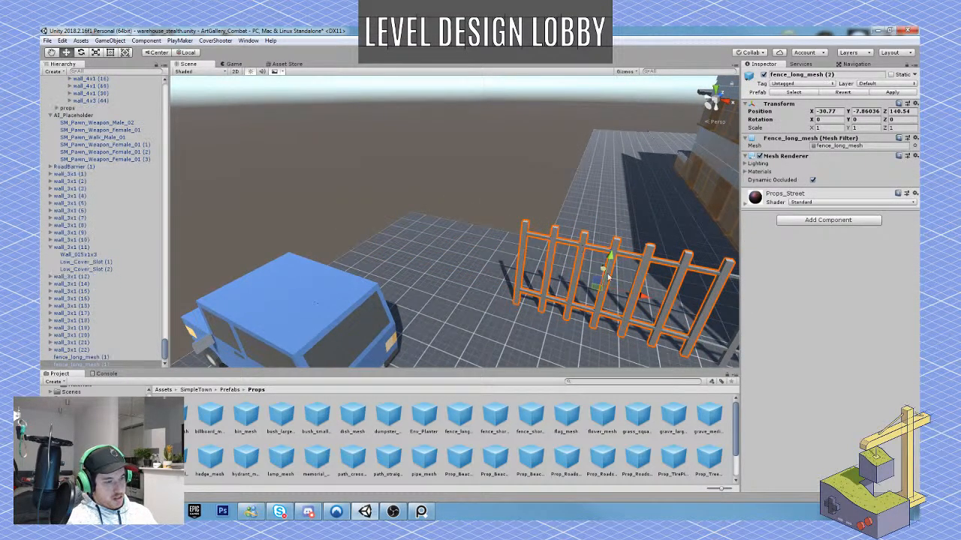
drag(640, 298, 376, 218)
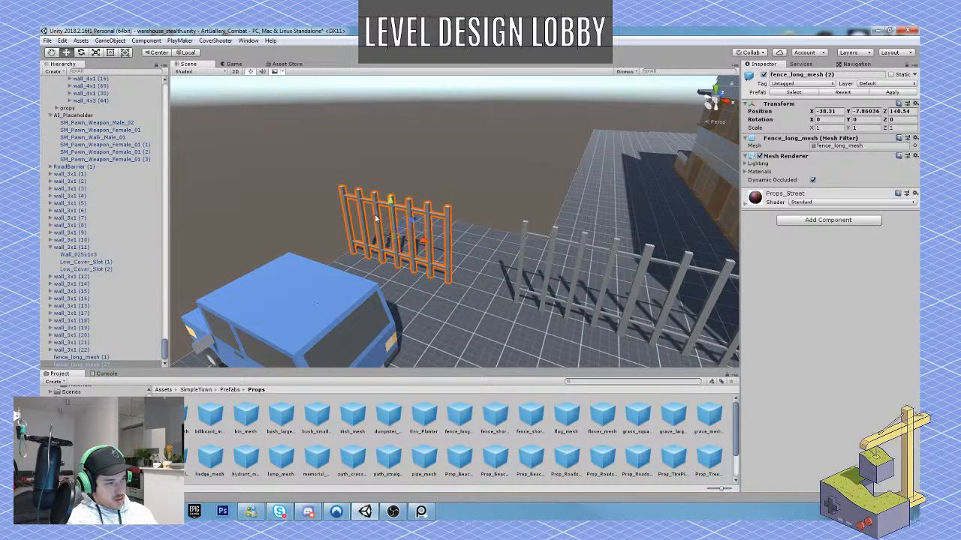
click(521, 295)
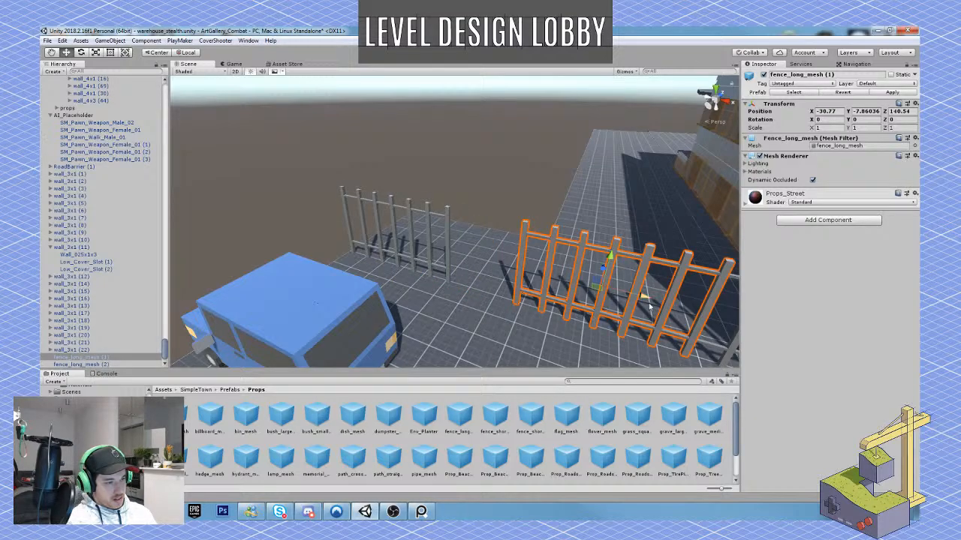
drag(650, 305, 583, 279)
key(ctrl+d)
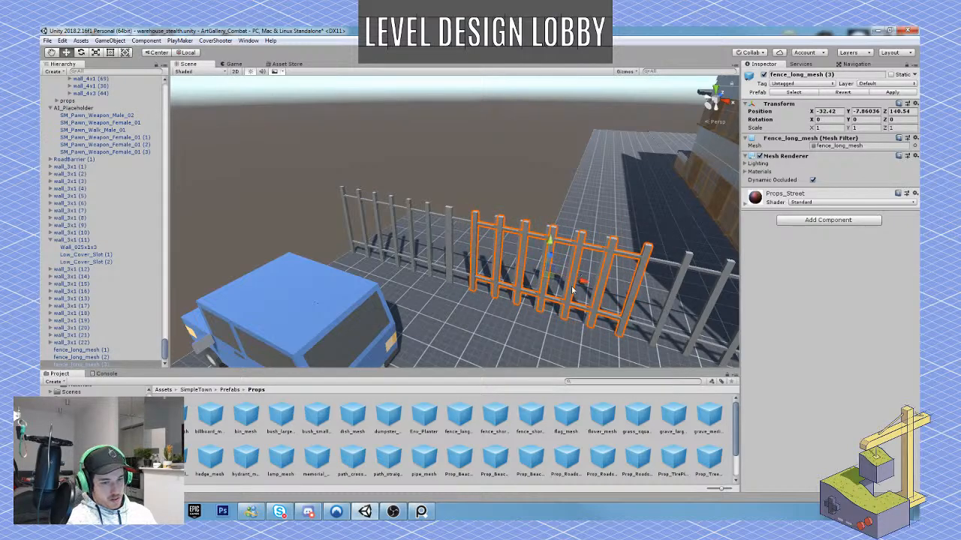
Duplicate the end section of the low front wall, rotate it -90° and fit it along the yard's outer edge beside the green car.
scroll(573, 292, down, 5)
right_drag(555, 278, 527, 339)
click(527, 338)
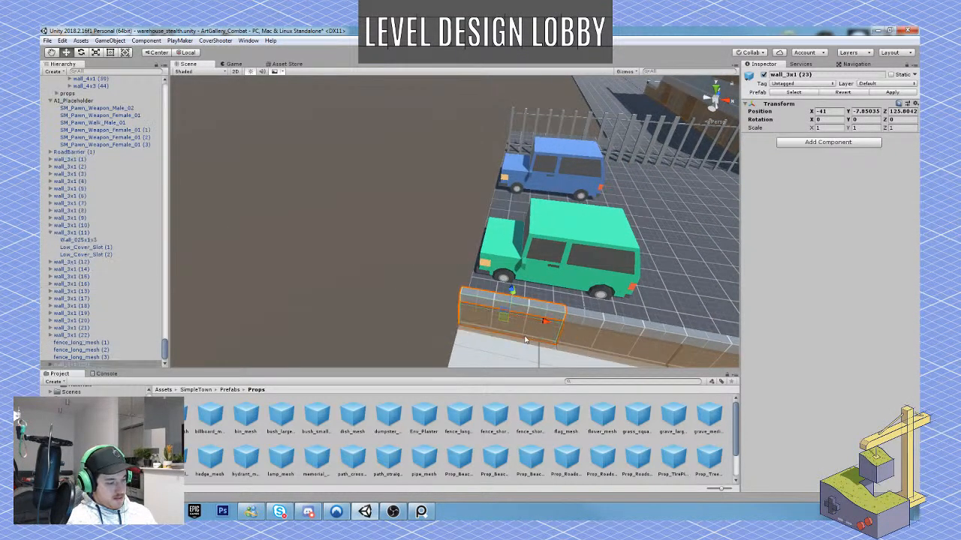
key(e)
drag(490, 344, 625, 354)
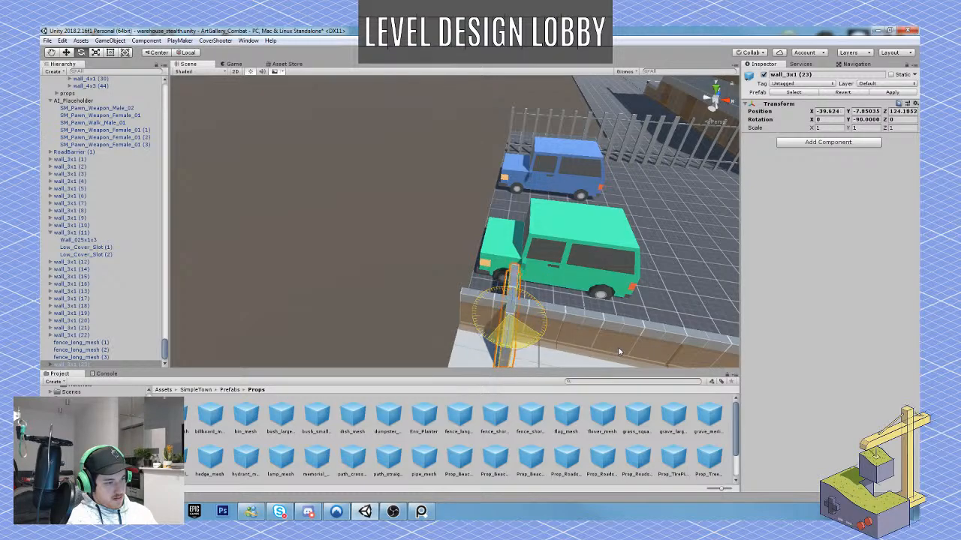
key(w)
drag(487, 313, 432, 298)
right_drag(432, 298, 394, 301)
drag(401, 282, 461, 248)
right_drag(460, 248, 392, 273)
Duplicate the rotated low wall section repeatedly along the yard's outer edge at X -41.14, up to the fence at Z 137.54.
key(ctrl+d)
ctrl+drag(415, 227, 529, 197)
key(ctrl+d)
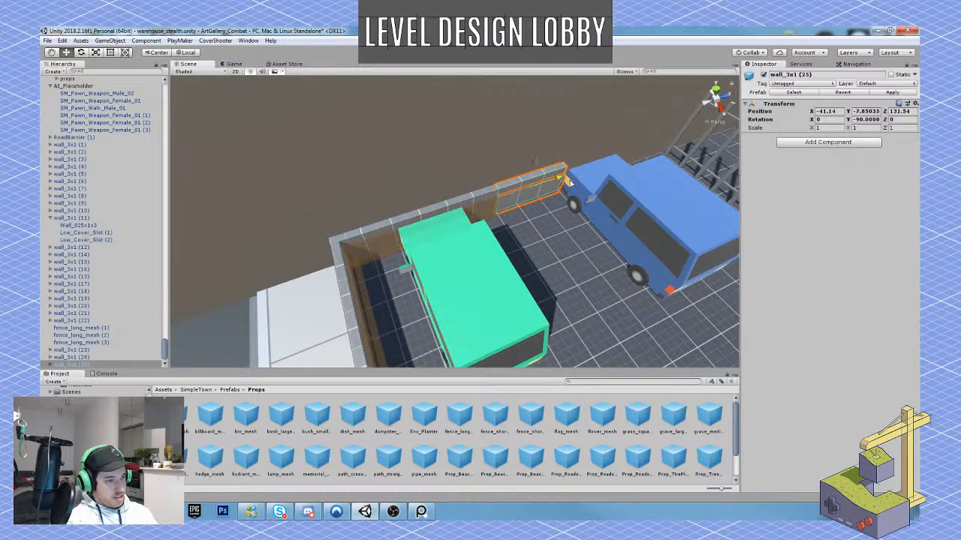
right_drag(529, 197, 514, 221)
key(ctrl+d)
ctrl+drag(473, 192, 623, 182)
key(ctrl+d)
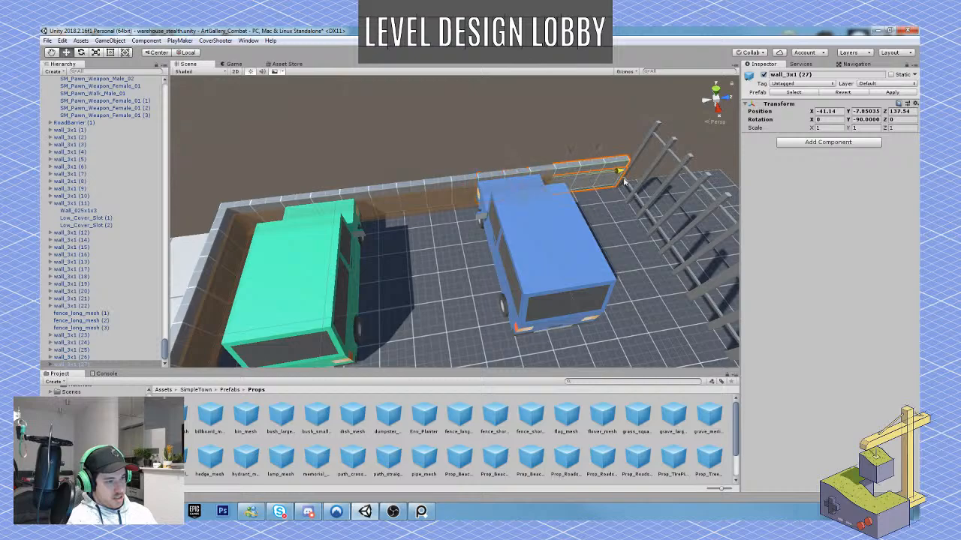
key(ctrl+d)
right_drag(629, 180, 508, 191)
right_drag(448, 143, 527, 164)
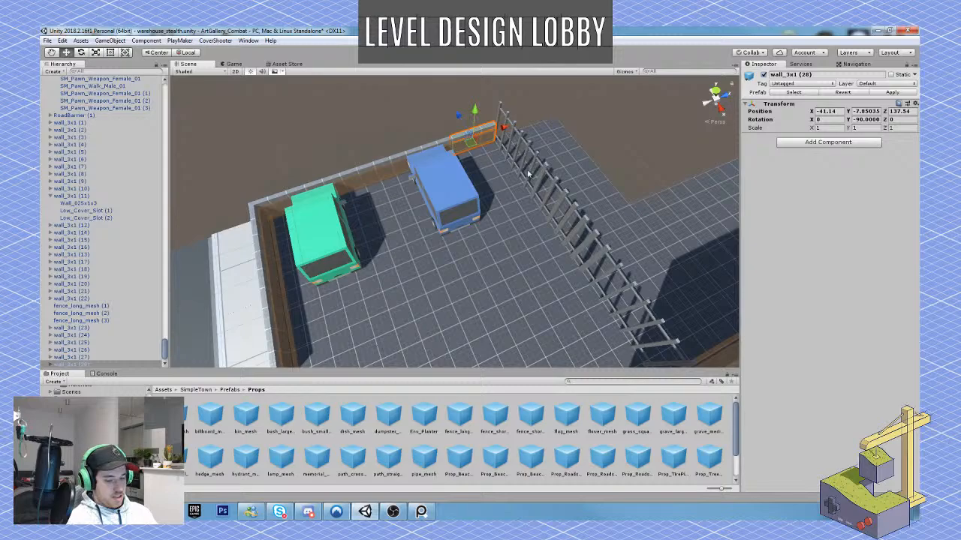
key(Delete)
Place a fence_short_spike prefab on the low front wall by the green car and lower it to Y -8.51.
click(531, 415)
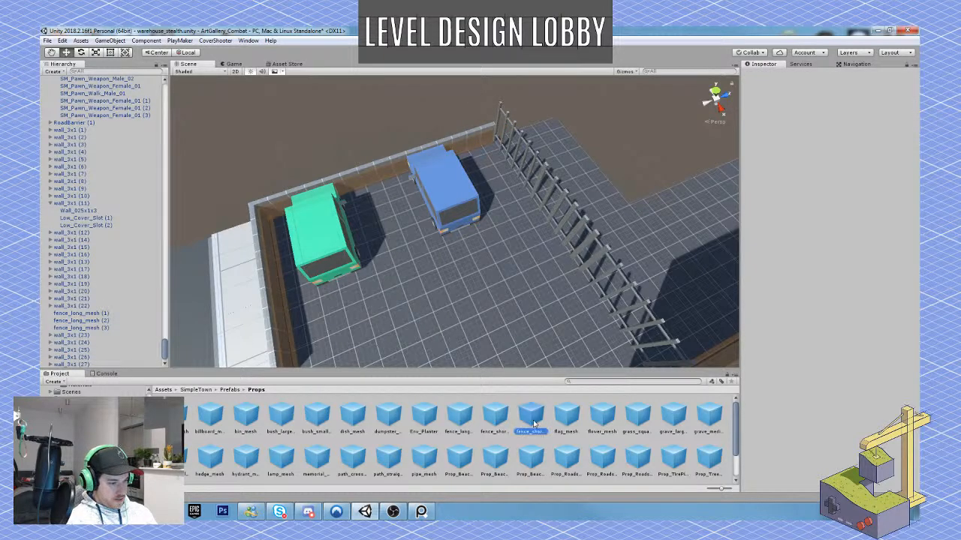
right_drag(574, 356, 525, 222)
key(w)
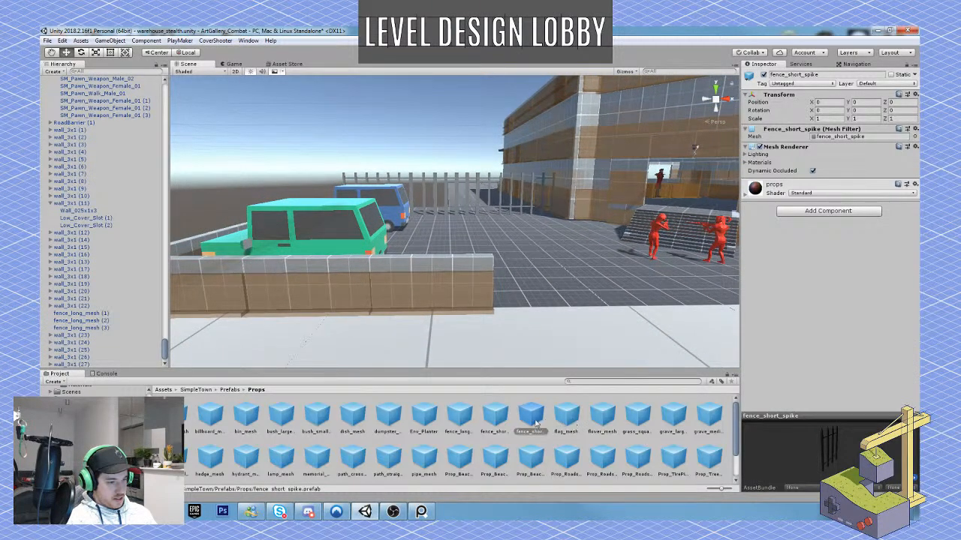
drag(535, 424, 425, 257)
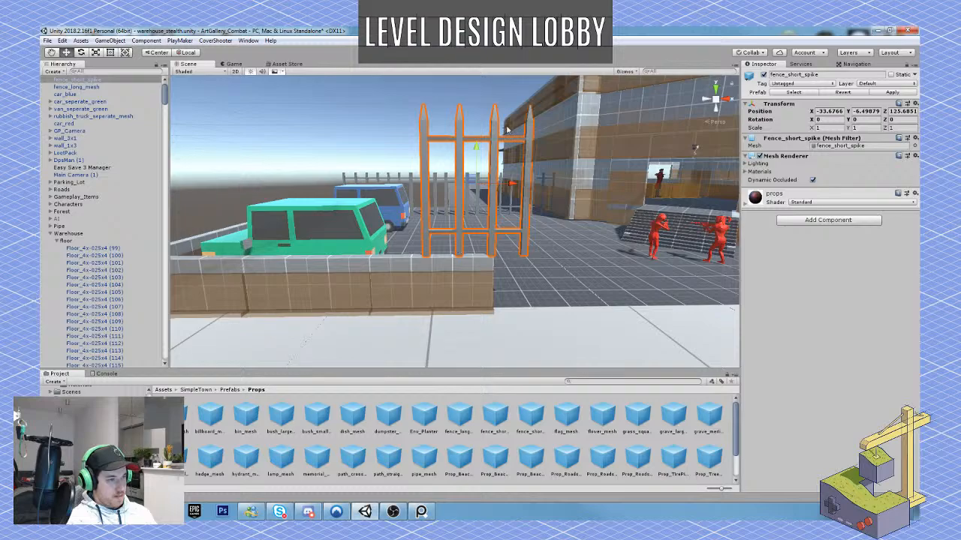
drag(475, 147, 461, 234)
Duplicate the spike fence section twice and line the copies up along the low wall in front of the green car.
drag(515, 277, 322, 271)
key(ctrl+d)
key(ctrl+d)
right_drag(323, 272, 340, 282)
key(a)
mouse_move(454, 265)
mouse_down()
mouse_move(443, 270)
mouse_move(451, 270)
mouse_up()
key(w)
key(d)
mouse_move(452, 269)
right_down()
mouse_move(457, 248)
mouse_move(449, 258)
right_up()
Duplicate the spike section nearest the entrance and move the copy across the opening onto the opposite low wall at X -20.82.
click(459, 239)
key(d)
key(s)
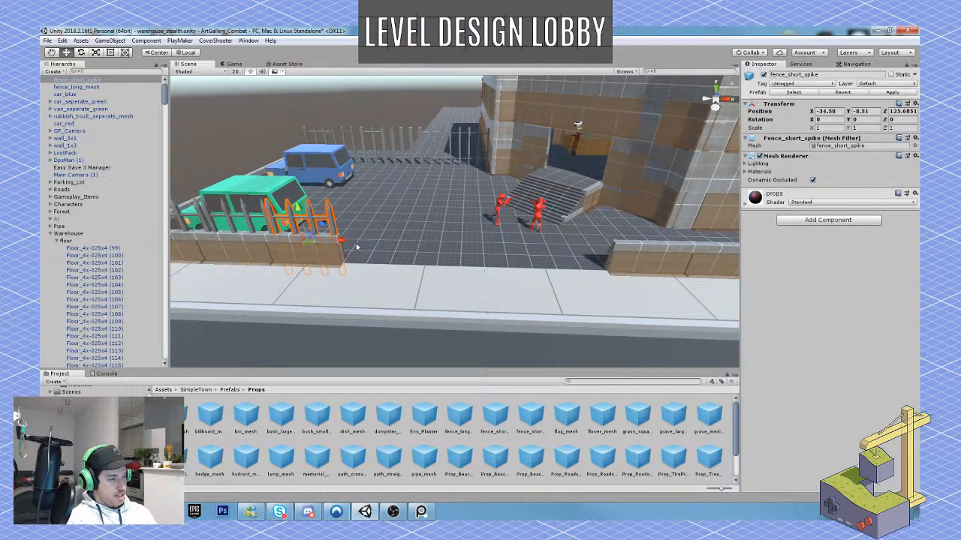
key(ctrl+d)
ctrl+drag(347, 243, 663, 261)
key(d)
right_drag(572, 259, 525, 244)
key(w)
key(s)
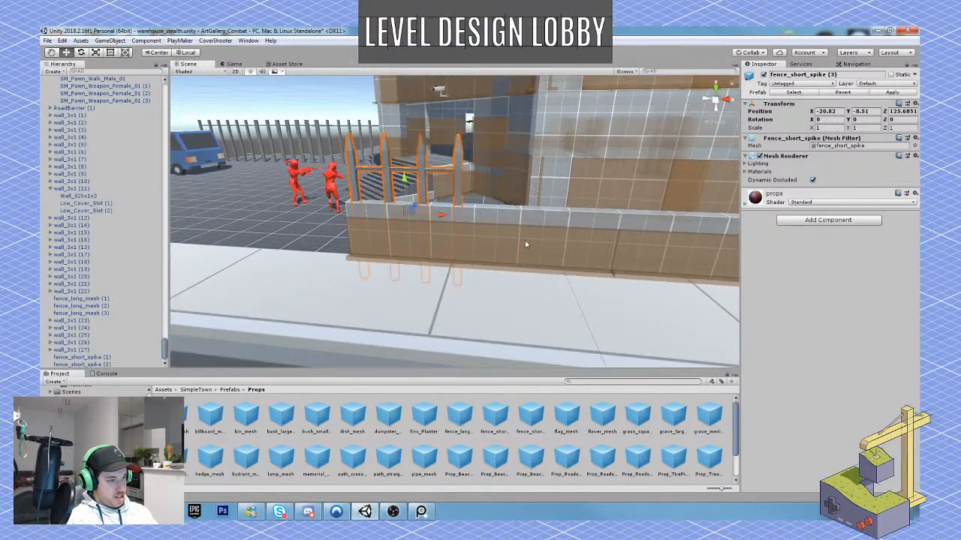
Add three more spike sections in a row along the low wall, spaced 3 units apart, starting at X -17.82 and X -14.82.
key(ctrl+d)
ctrl+drag(440, 218, 558, 232)
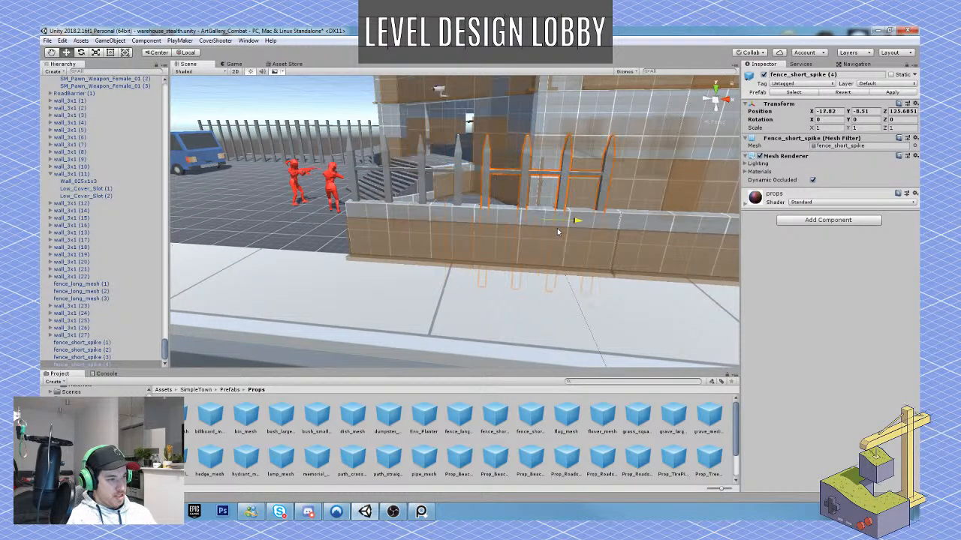
key(s)
right_drag(510, 238, 518, 242)
key(ctrl+d)
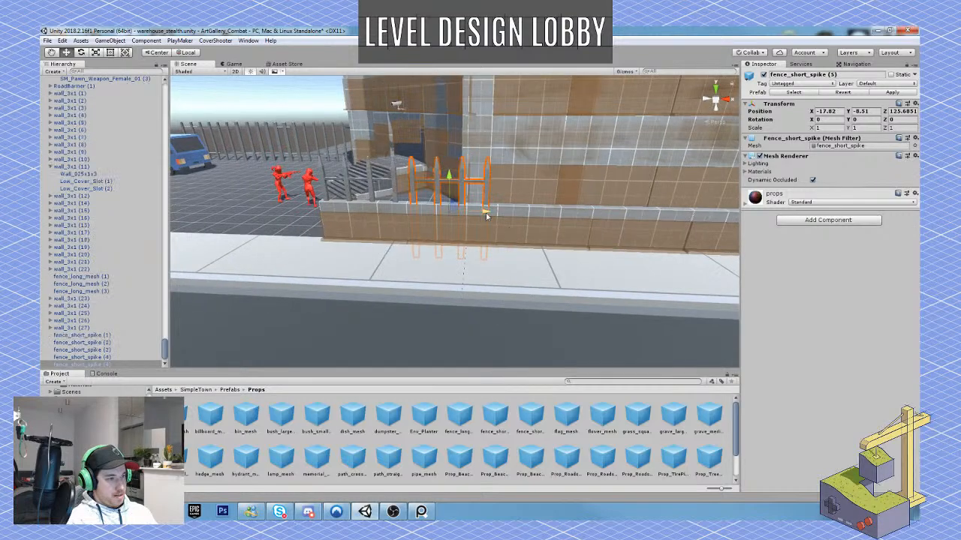
ctrl+drag(485, 212, 571, 220)
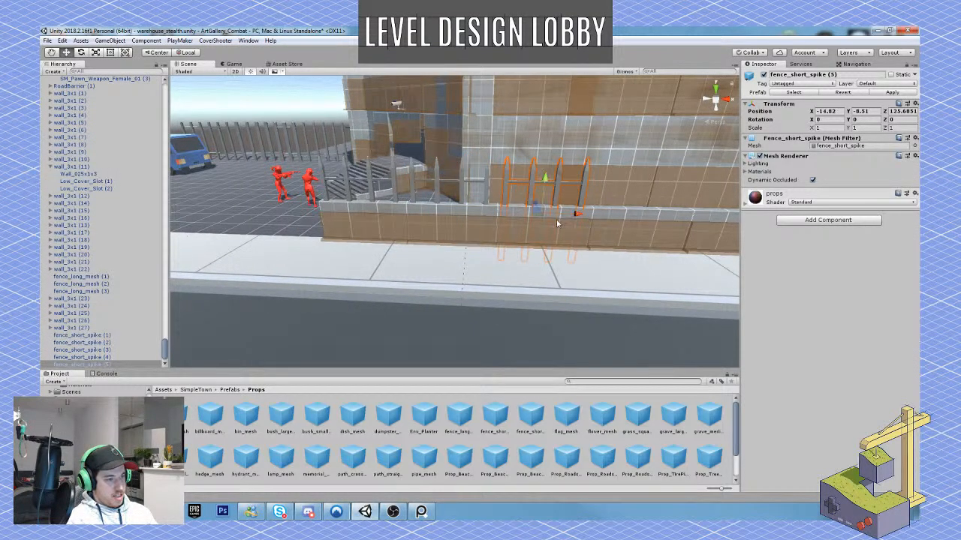
key(d)
right_drag(559, 221, 553, 221)
key(ctrl+d)
ctrl+drag(452, 215, 509, 214)
Select all four spike sections on this low wall, duplicate them and place the copies directly after the row.
ctrl+click(427, 184)
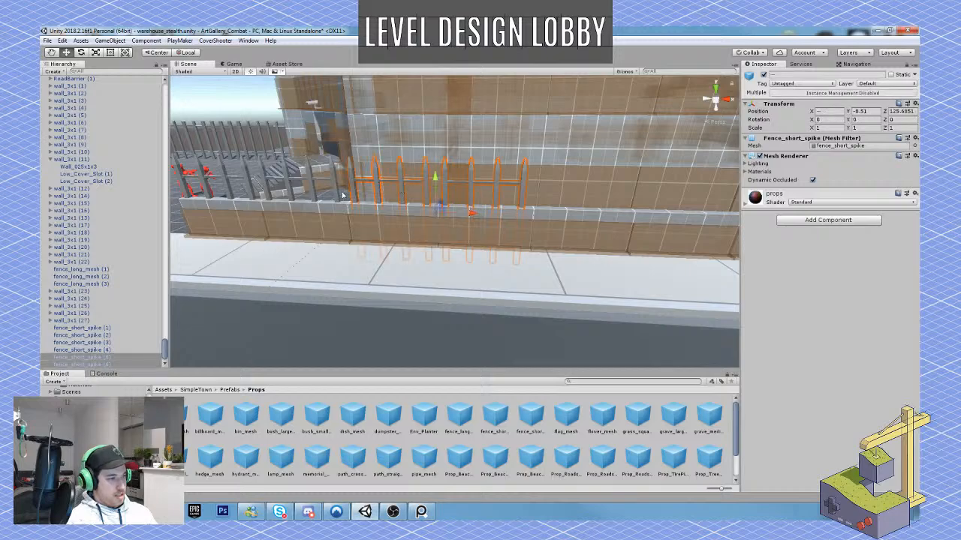
ctrl+click(323, 181)
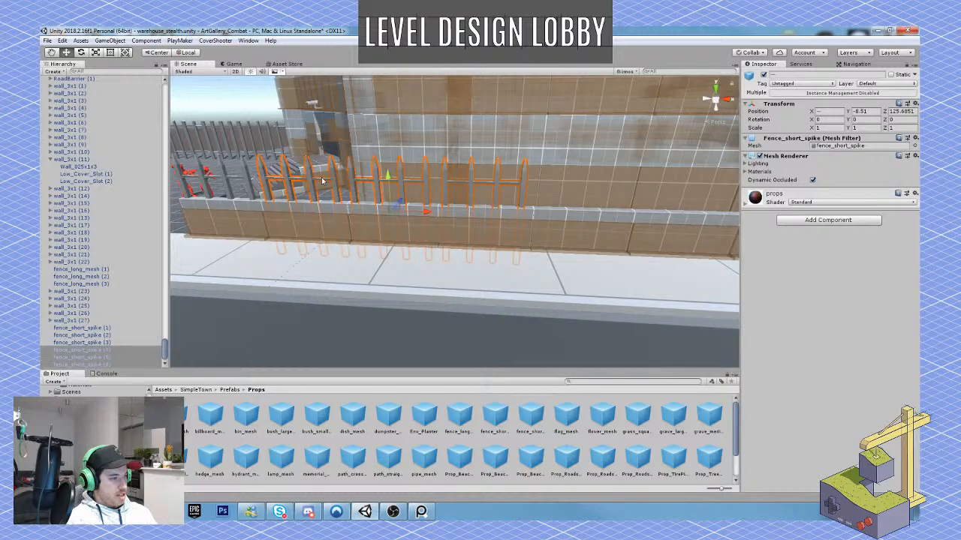
ctrl+click(250, 180)
key(ctrl+d)
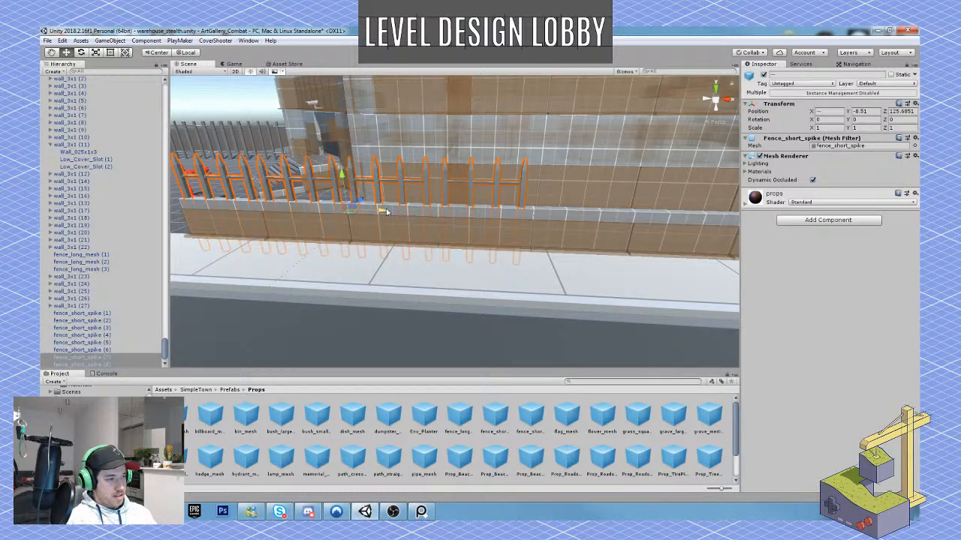
drag(385, 212, 734, 218)
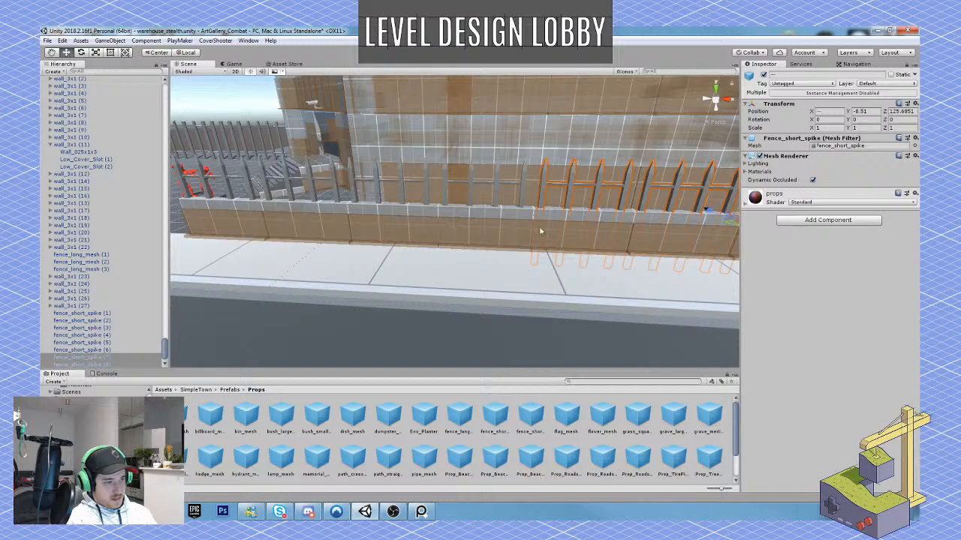
Duplicate the selected group of spike sections again and continue the fence along the wall below the PEAR DROP sign.
key(s)
mouse_move(540, 230)
right_down()
mouse_move(516, 230)
mouse_move(536, 230)
right_up()
key(w)
key(ctrl+d)
drag(302, 234, 507, 241)
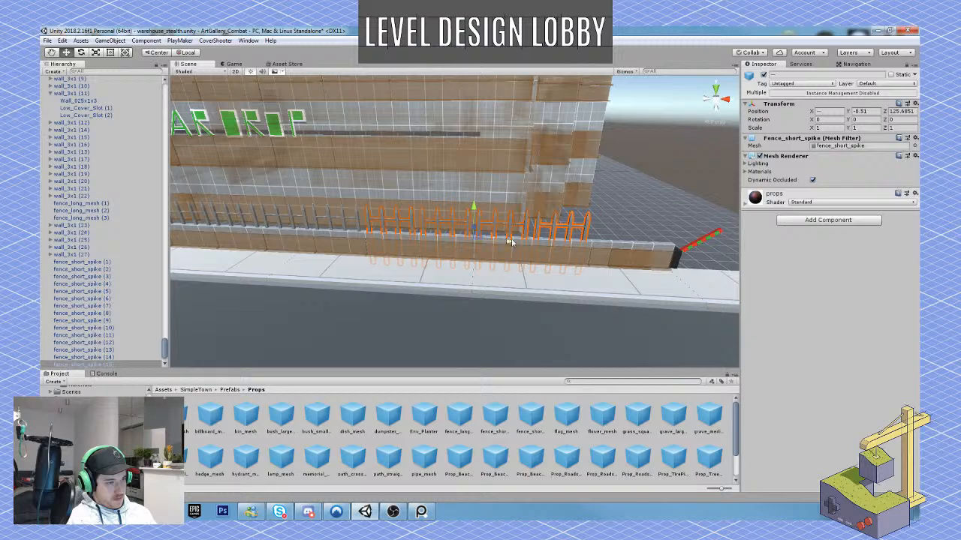
Undo the last change to the spike group, and add a single duplicated spike section after the row's end at X 15.18.
key(ctrl+z)
right_drag(609, 231, 564, 231)
key(w)
click(539, 257)
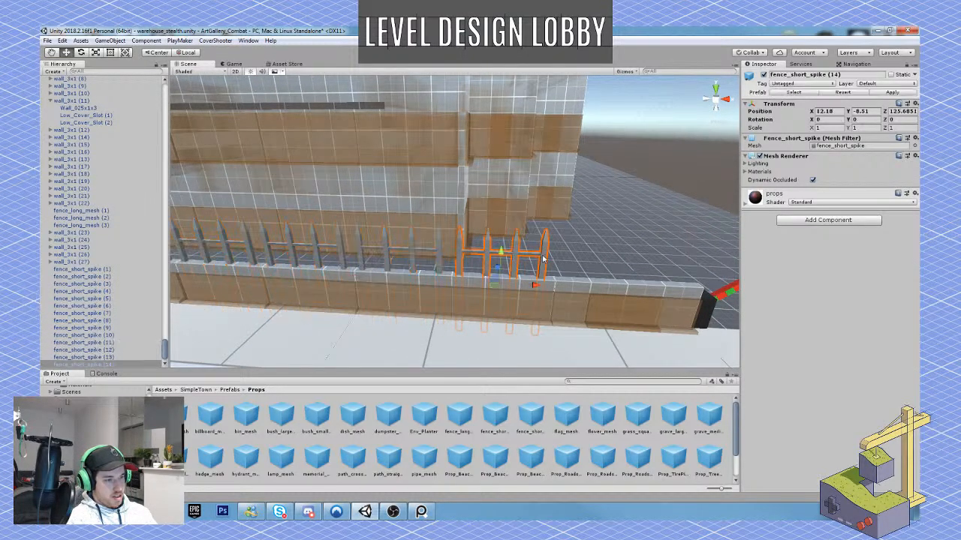
drag(536, 289, 637, 290)
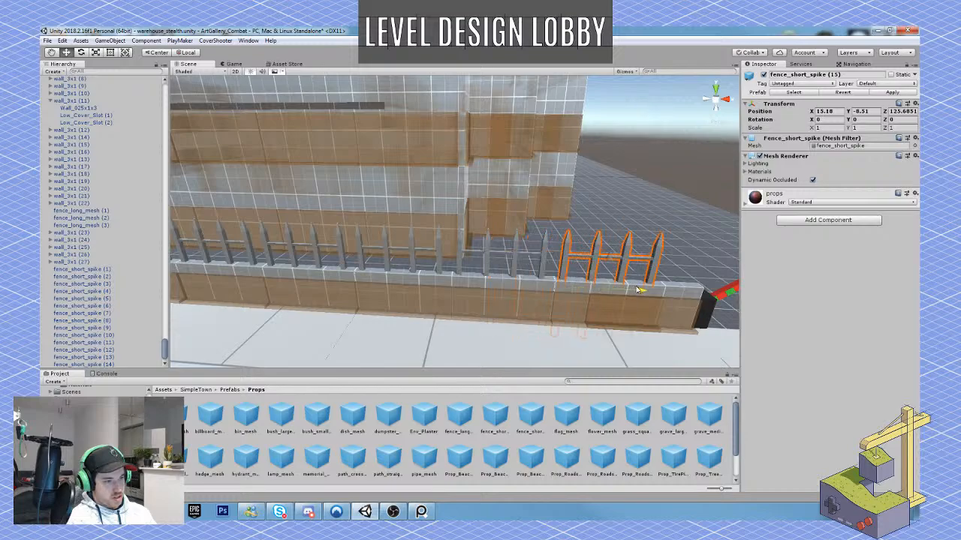
right_drag(606, 288, 579, 310)
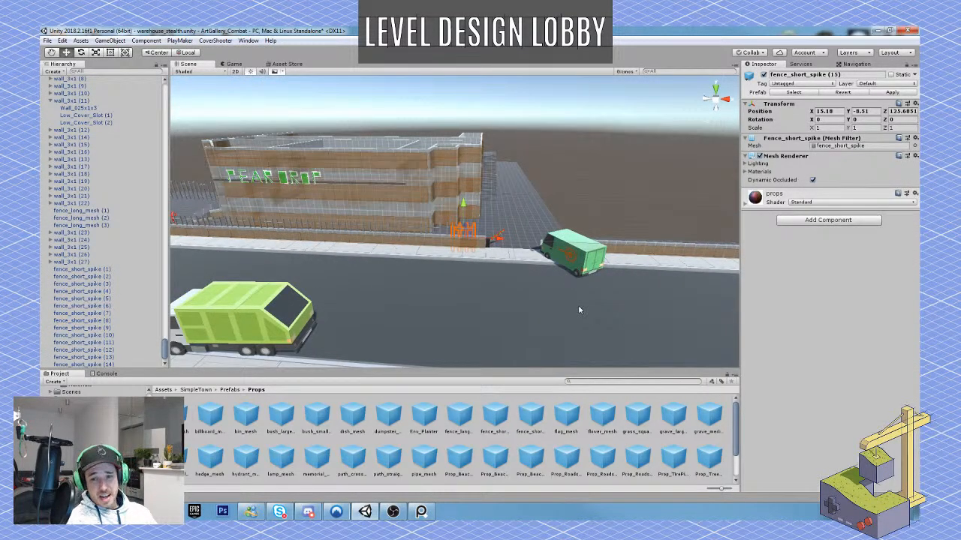
Select the props group and collapse the AI_Placeholder group in the scene hierarchy.
scroll(78, 177, up, 10)
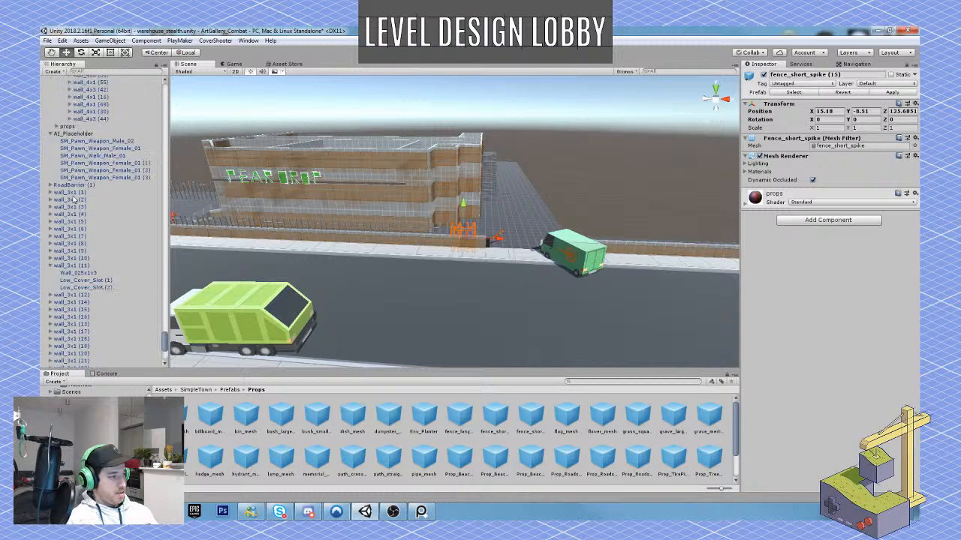
click(75, 189)
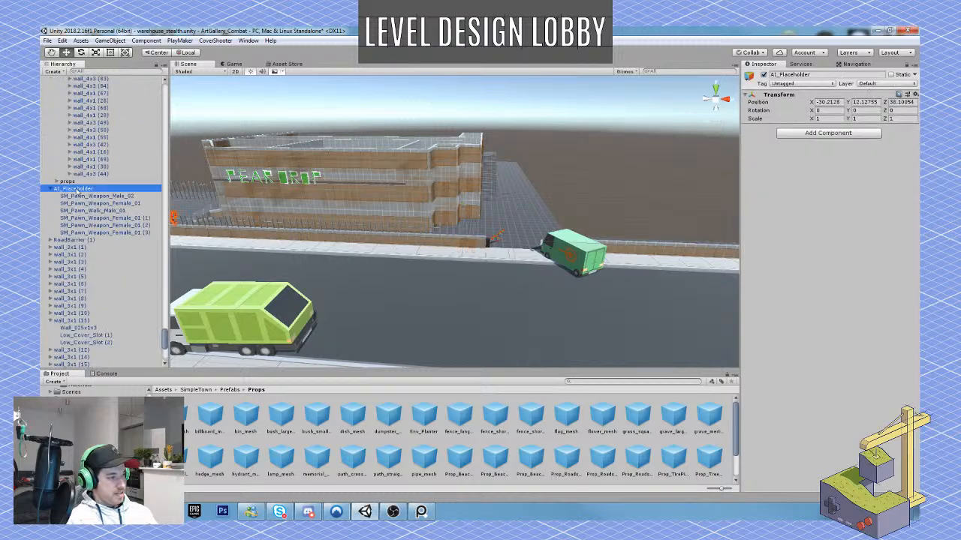
click(67, 181)
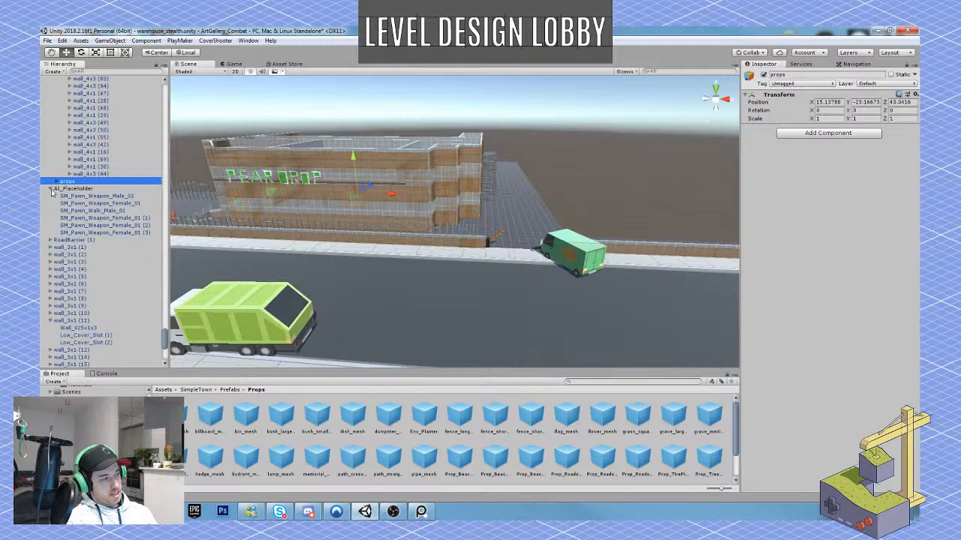
click(51, 189)
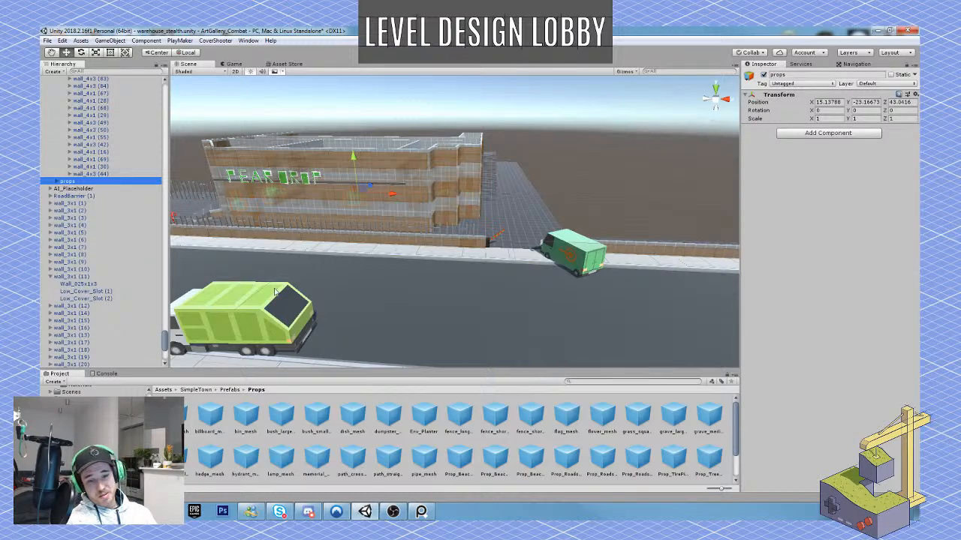
Duplicate the last spike section and place the overlapping copy at X 16.39 to close the gap beside the road barrier.
key(w)
right_drag(609, 283, 434, 285)
click(433, 283)
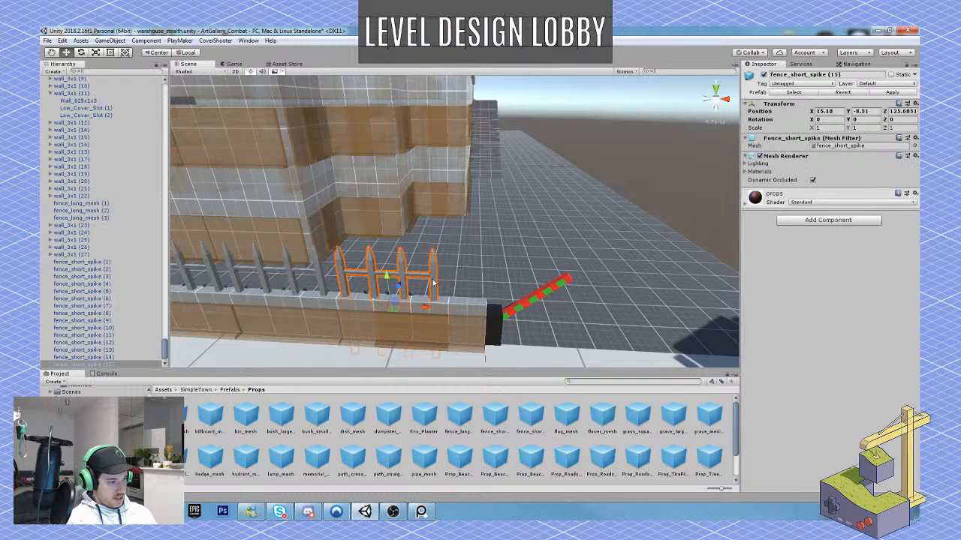
key(ctrl+d)
drag(426, 306, 473, 320)
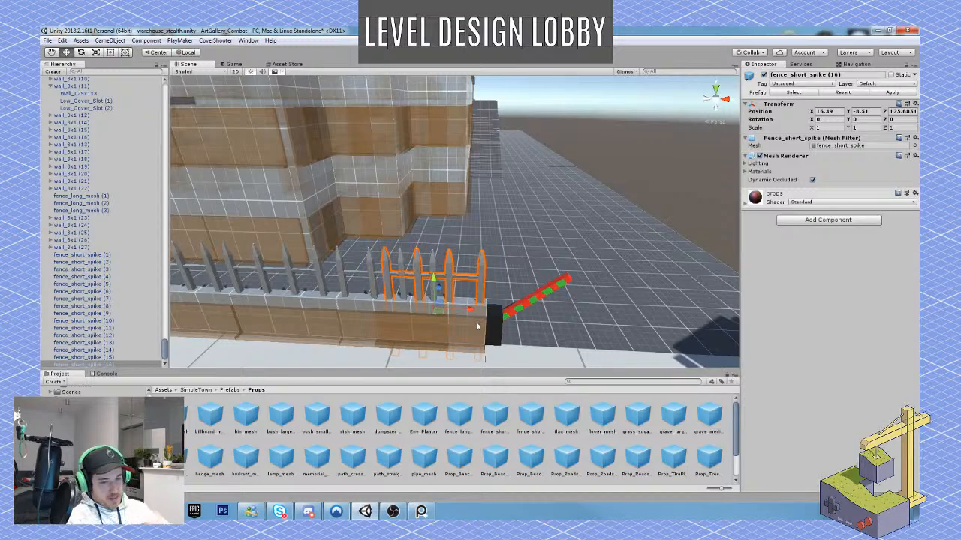
Save the warehouse_stealth scene with the finished street-front fence.
key(s)
right_drag(550, 324, 690, 342)
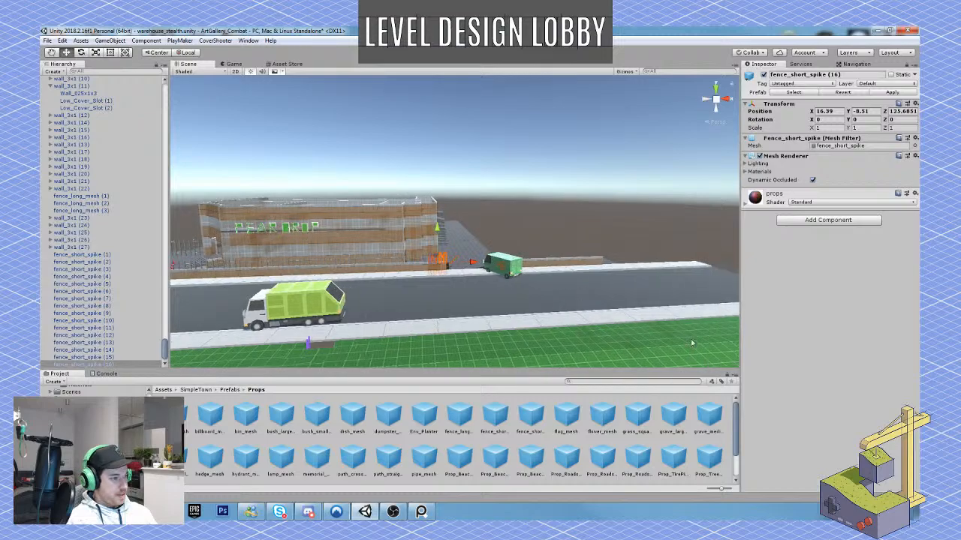
click(47, 41)
click(57, 75)
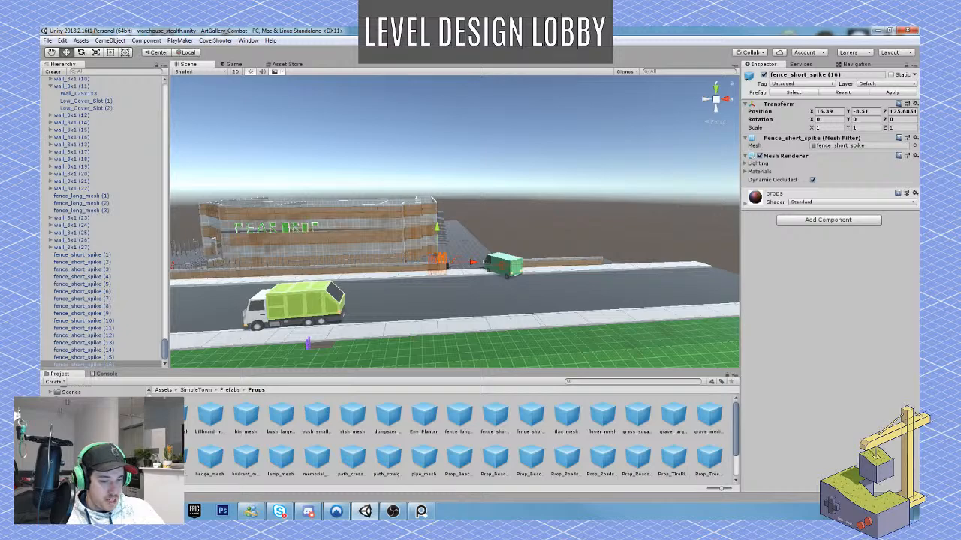
click(895, 511)
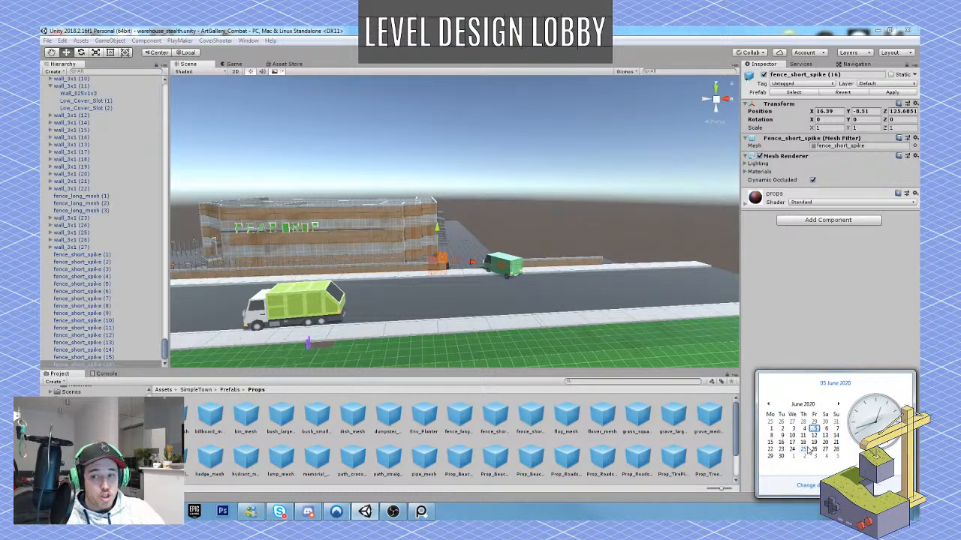
click(832, 337)
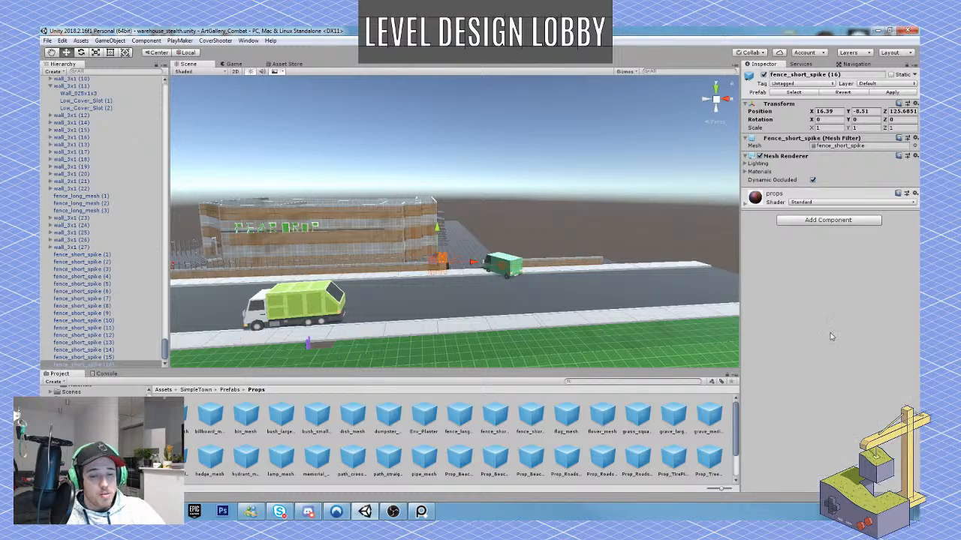